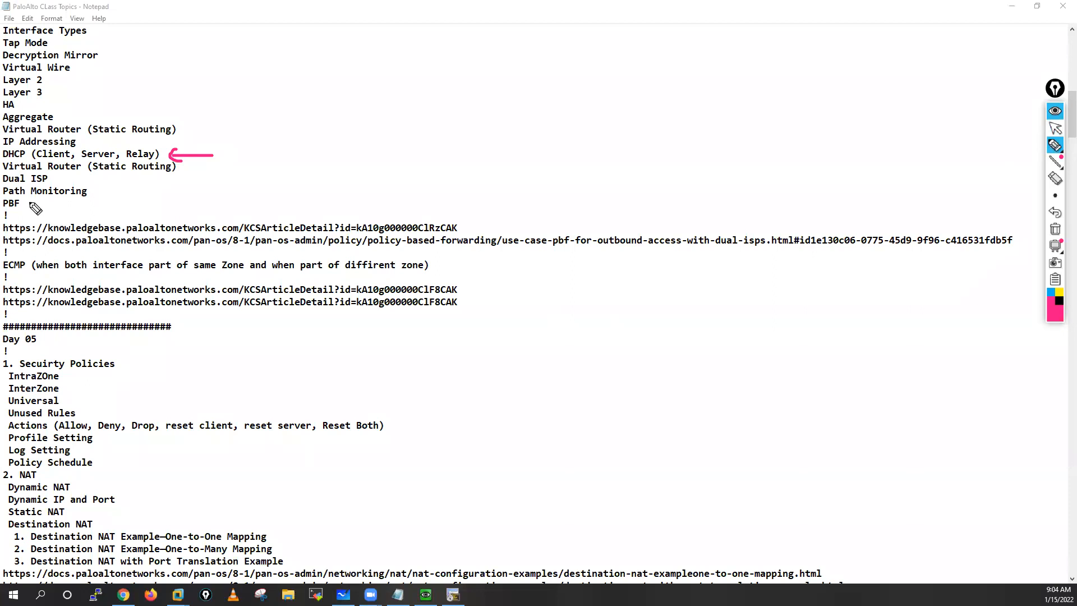
Step: Tick the ECMP line in the notes and sketch a firewall box labelled PA-FW with a downward link labelled e1/2 and Inside
mouse_move(17, 273)
left_mouse_down()
mouse_move(31, 281)
mouse_move(42, 267)
left_mouse_up()
mouse_move(548, 102)
left_mouse_down()
mouse_move(552, 84)
mouse_move(665, 72)
mouse_move(548, 101)
mouse_move(637, 98)
mouse_move(637, 85)
left_mouse_up()
mouse_move(589, 110)
left_mouse_down()
mouse_move(588, 175)
mouse_move(630, 118)
mouse_move(626, 144)
left_mouse_up()
mouse_move(633, 129)
left_mouse_down()
mouse_move(709, 154)
mouse_move(751, 149)
left_mouse_up()
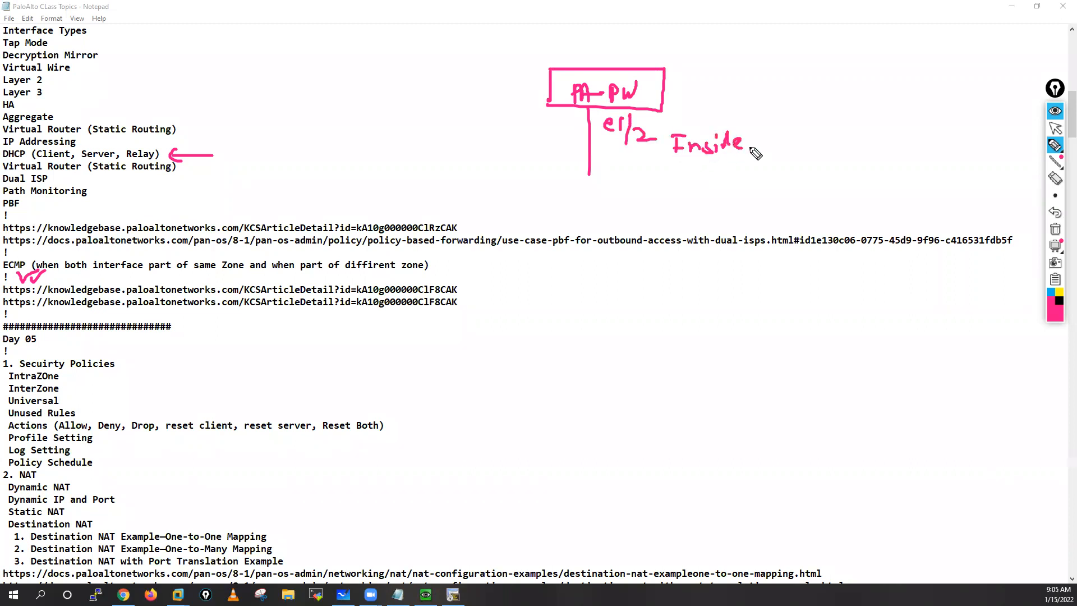
Step: Draw four circled client computers under the e1/2 link and a separate box labelled DHCP with an outgoing arrow
mouse_move(561, 205)
left_mouse_down()
mouse_move(550, 212)
mouse_move(567, 222)
mouse_move(663, 215)
mouse_move(665, 225)
mouse_move(691, 218)
mouse_move(686, 202)
mouse_move(704, 238)
left_mouse_up()
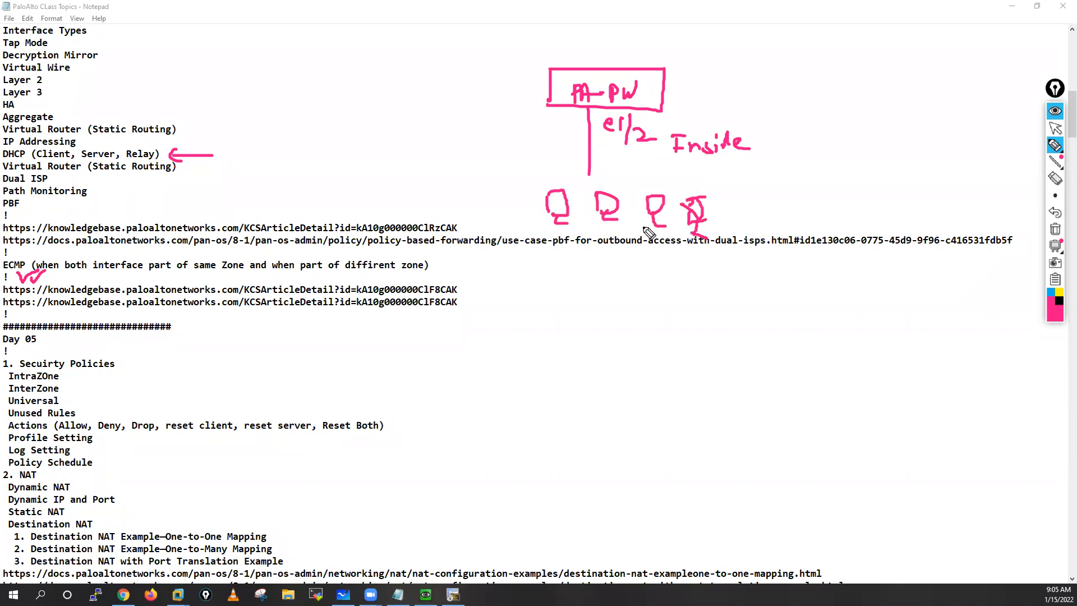
mouse_move(548, 180)
left_mouse_down()
mouse_move(525, 188)
mouse_move(648, 262)
mouse_move(722, 198)
mouse_move(533, 189)
left_mouse_up()
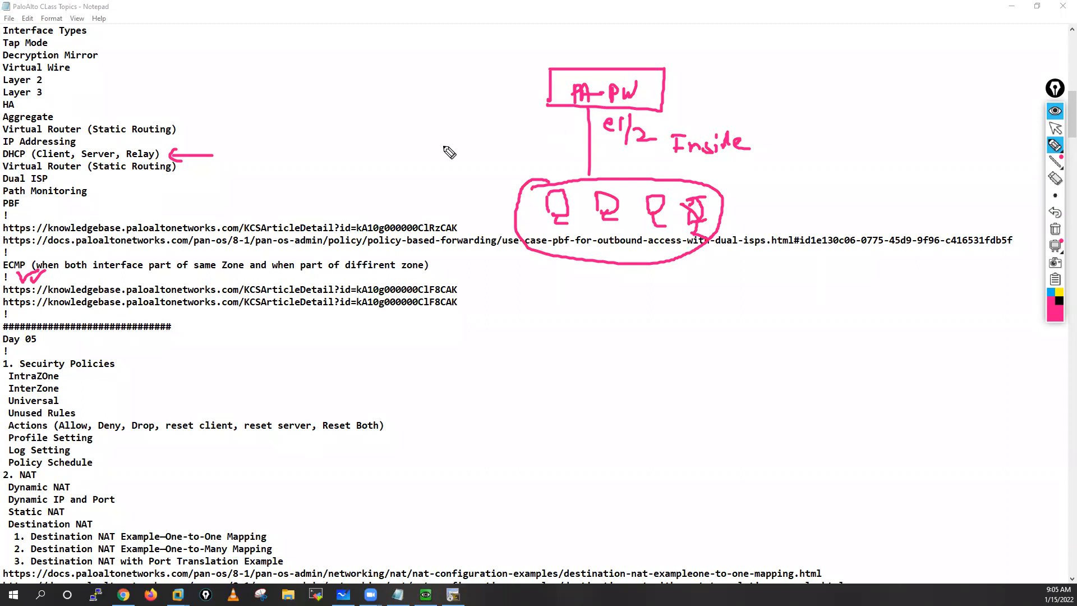
mouse_move(432, 166)
left_mouse_down()
mouse_move(474, 122)
mouse_move(477, 166)
mouse_move(433, 166)
left_mouse_up()
mouse_move(401, 92)
left_mouse_down()
mouse_move(414, 107)
mouse_move(441, 101)
mouse_move(406, 70)
mouse_move(455, 93)
mouse_move(458, 71)
left_mouse_up()
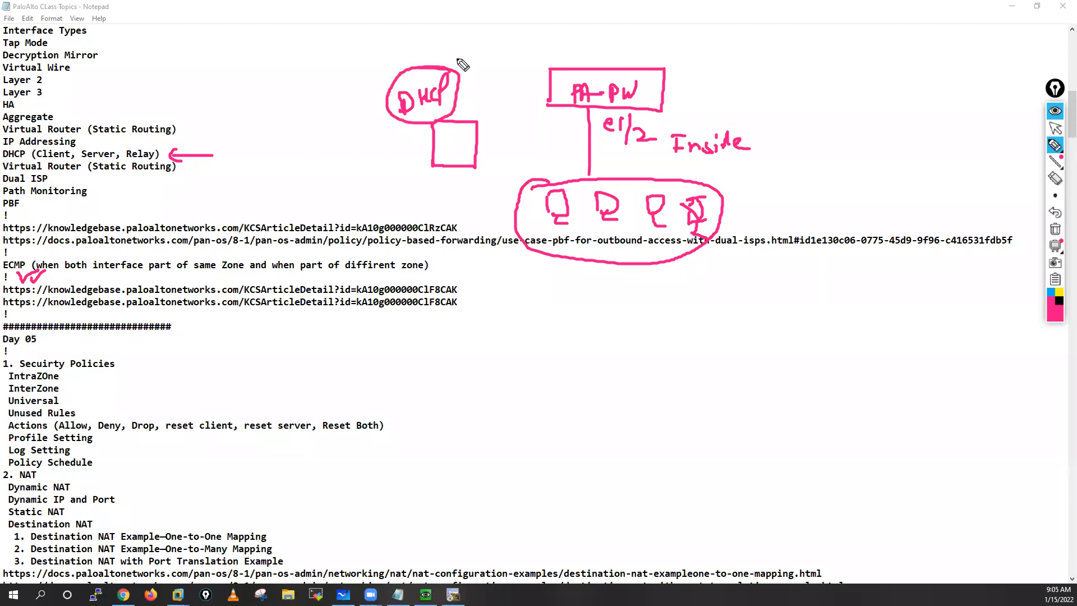
mouse_move(443, 167)
left_mouse_down()
mouse_move(438, 200)
mouse_move(467, 210)
left_mouse_up()
Step: Mark the firewall's e1/2 interface with an arrow and dot, and draw arrows from it down to the clients
mouse_move(530, 147)
left_mouse_down()
mouse_move(580, 115)
mouse_move(577, 126)
mouse_move(587, 109)
left_mouse_up()
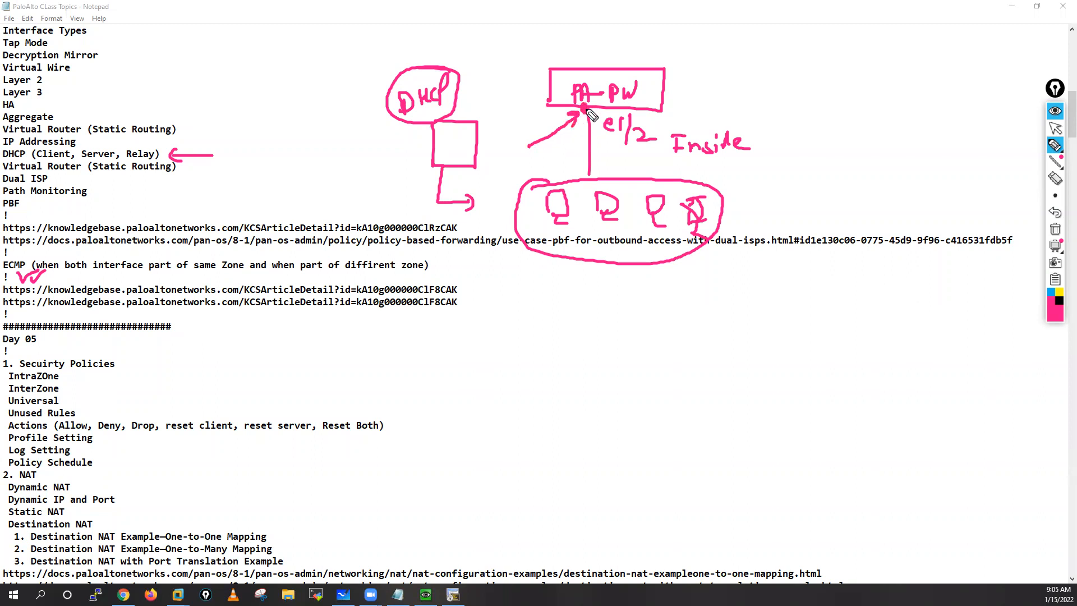
left_click_drag(574, 138, 551, 185)
left_click_drag(597, 132, 620, 180)
left_click_drag(636, 147, 651, 178)
left_click_drag(575, 148, 572, 184)
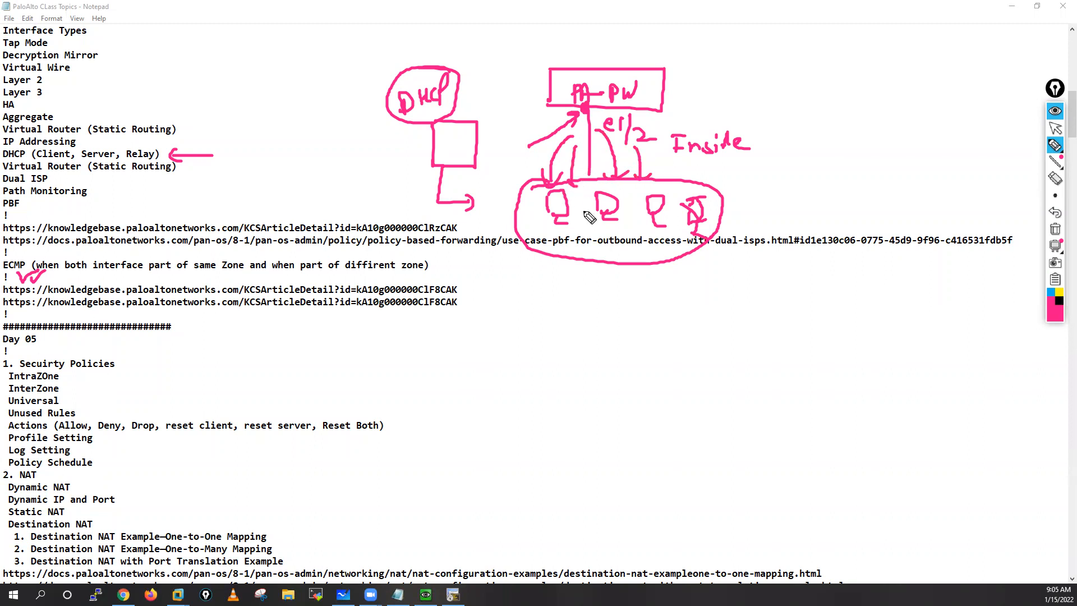
Step: Tick the client group, point an arrow at the firewall, and emphasise the DHCP line's Server option with a tick and underline
left_click_drag(586, 242, 616, 241)
mouse_move(728, 96)
left_mouse_down()
mouse_move(689, 99)
mouse_move(705, 108)
left_mouse_up()
left_click_drag(232, 158, 185, 161)
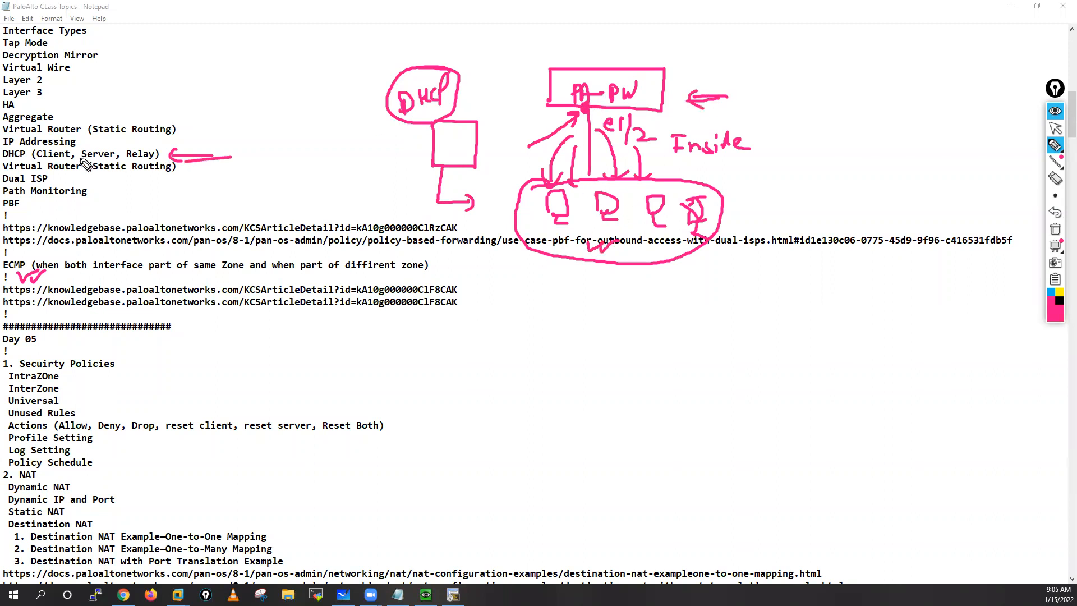
mouse_move(86, 149)
left_mouse_down()
mouse_move(116, 140)
mouse_move(116, 161)
left_mouse_up()
Step: Draw a long link from the firewall's right side, label it e1/3, and point arrows at that label
left_click_drag(665, 86, 939, 50)
left_click_drag(671, 67, 687, 74)
mouse_move(698, 54)
left_mouse_down()
mouse_move(692, 74)
mouse_move(712, 63)
mouse_move(704, 72)
left_mouse_up()
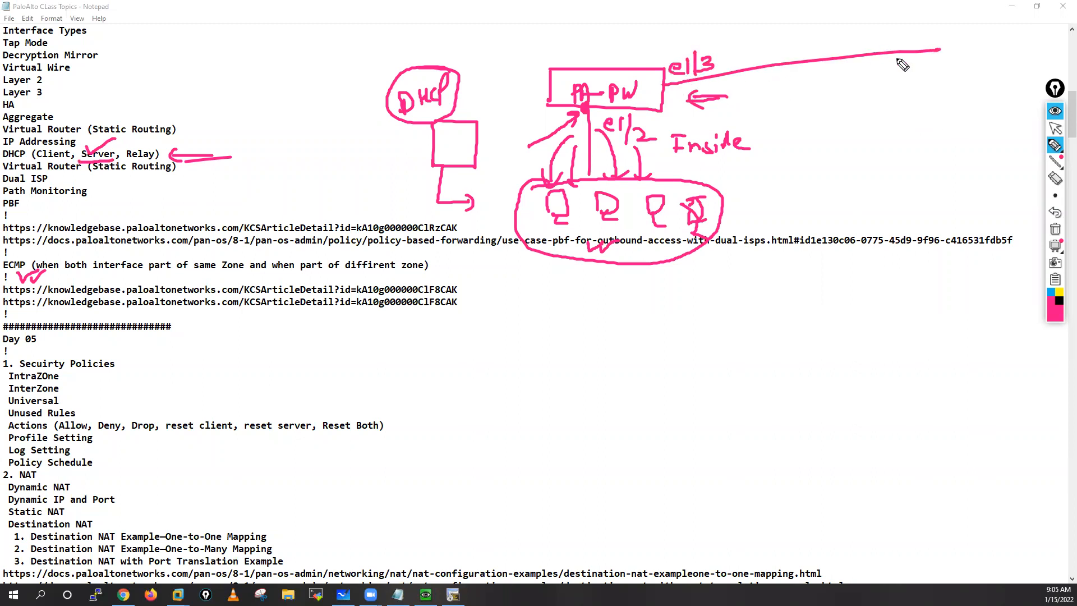
mouse_move(770, 25)
left_mouse_down()
mouse_move(724, 51)
mouse_move(740, 49)
left_mouse_up()
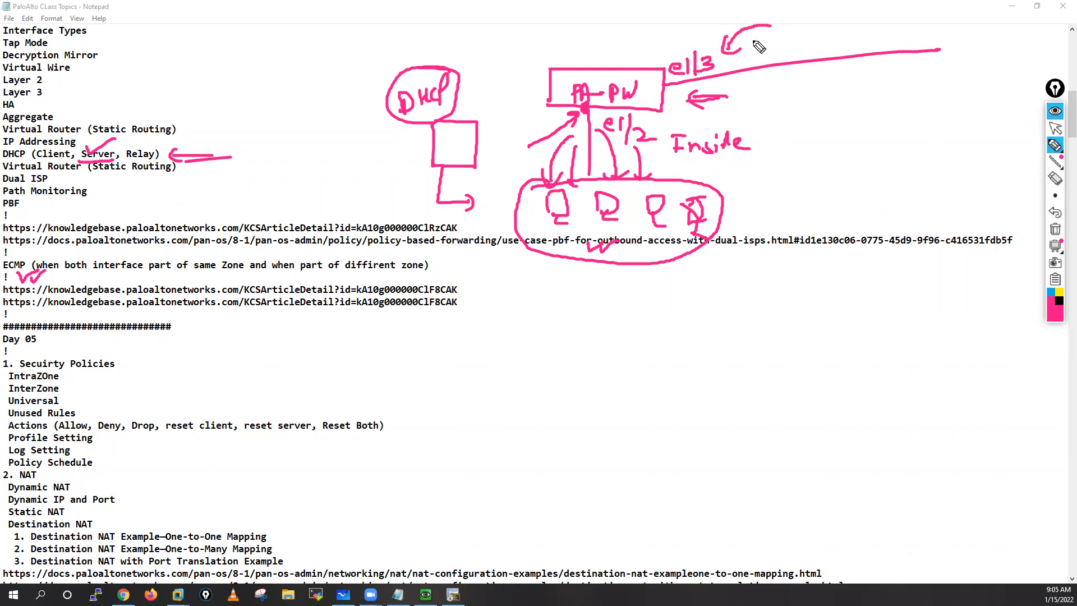
left_click_drag(671, 29, 680, 52)
Step: Draw a DHCP server box at the far end of the e1/3 link with an arrow beside it and arrows leaving it
mouse_move(962, 41)
left_mouse_down()
mouse_move(961, 32)
mouse_move(966, 79)
mouse_move(1001, 112)
mouse_move(1021, 104)
mouse_move(999, 145)
mouse_move(1014, 152)
left_mouse_up()
left_click_drag(1019, 52, 1040, 57)
mouse_move(962, 80)
left_mouse_down()
mouse_move(919, 98)
mouse_move(924, 116)
left_mouse_up()
left_click_drag(966, 88, 948, 141)
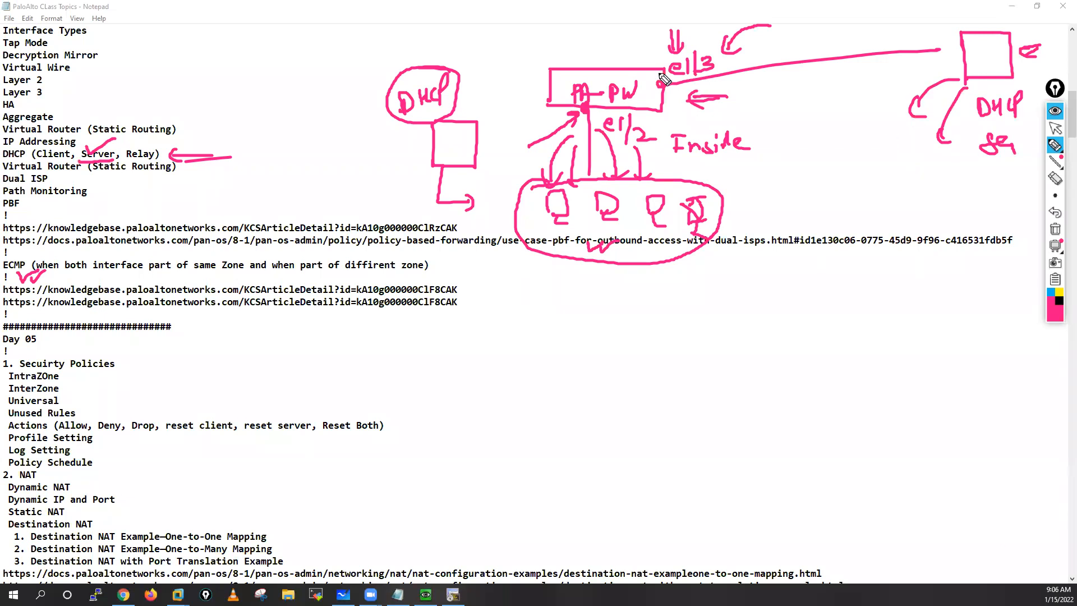
Step: Circle e1/3, show addresses flowing from the DHCP server to the firewall, and tick Client in the notes' DHCP line
mouse_move(715, 59)
left_mouse_down()
mouse_move(698, 47)
mouse_move(673, 72)
mouse_move(695, 97)
mouse_move(729, 73)
mouse_move(687, 50)
left_mouse_up()
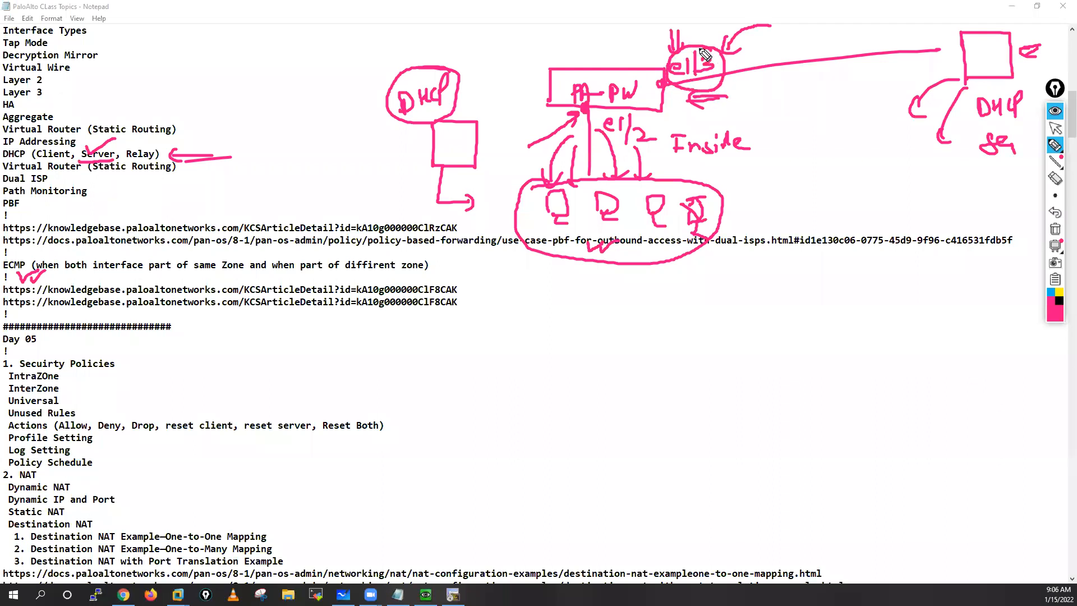
left_click_drag(934, 52, 954, 49)
left_click_drag(892, 72, 762, 91)
mouse_move(777, 83)
left_mouse_down()
mouse_move(764, 103)
mouse_move(781, 105)
left_mouse_up()
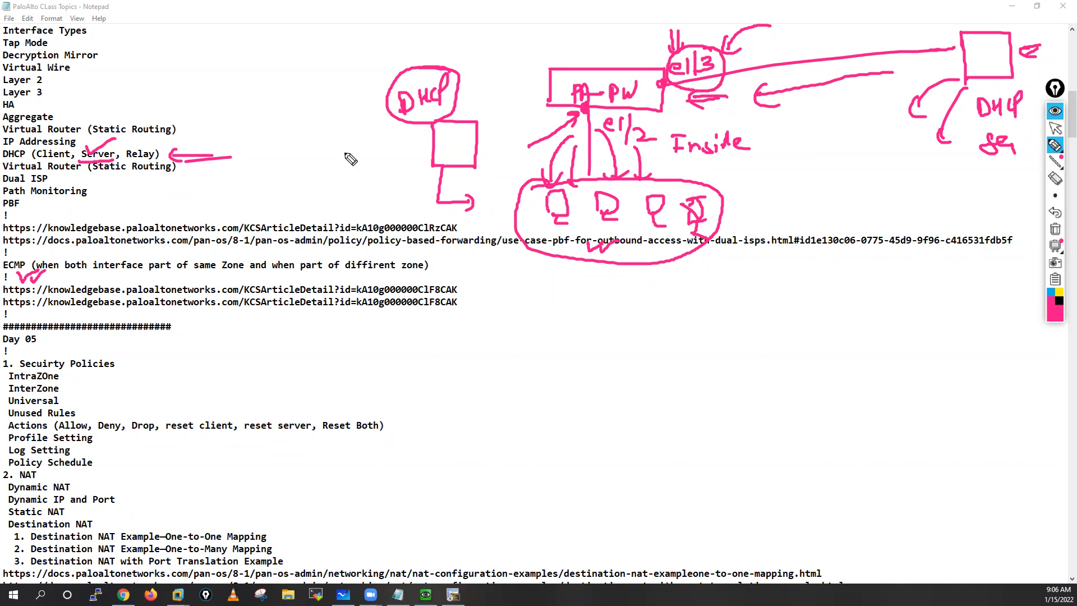
mouse_move(42, 159)
left_mouse_down()
mouse_move(79, 142)
mouse_move(95, 150)
left_mouse_up()
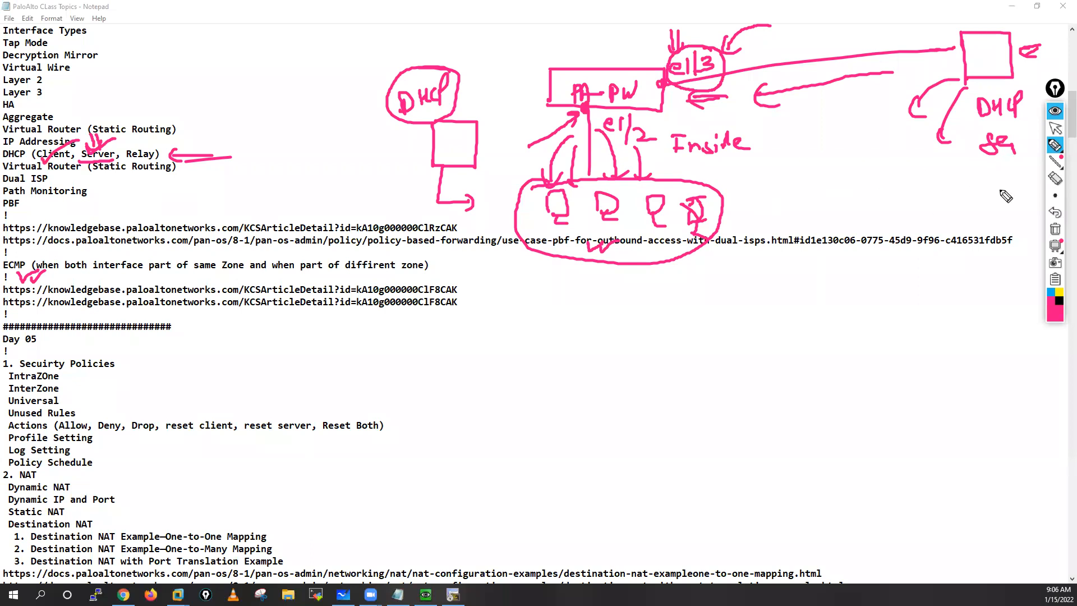
Step: Clear the annotations and sketch a new PA-FW firewall box with a leftward e1/2 link and a downward e1/3 link
left_click(1057, 230)
mouse_move(627, 92)
left_mouse_down()
mouse_move(627, 124)
mouse_move(718, 132)
mouse_move(622, 132)
mouse_move(645, 112)
mouse_move(695, 109)
left_mouse_up()
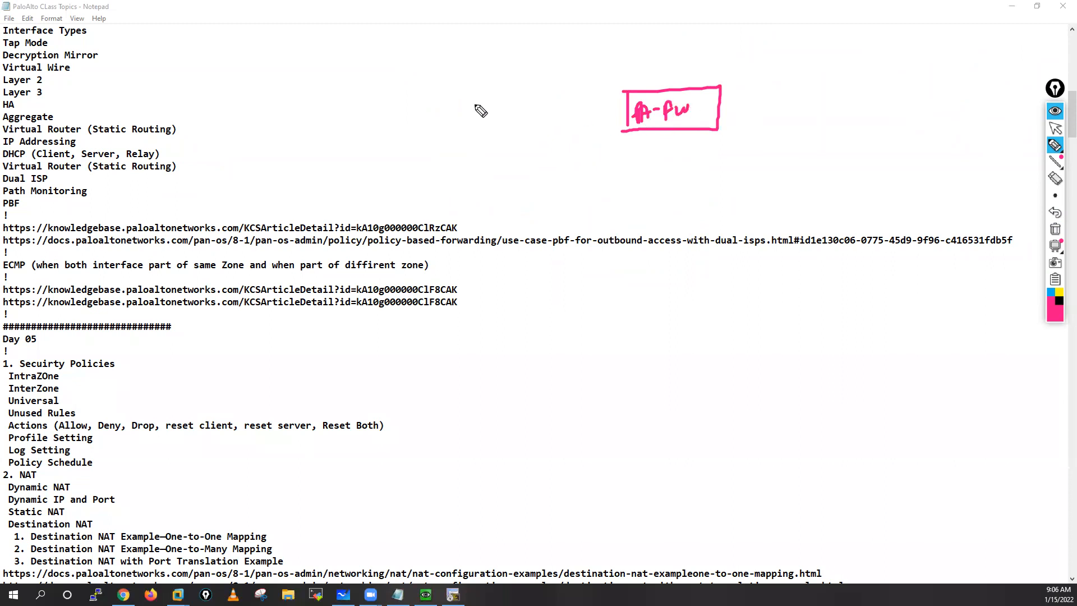
left_click_drag(621, 109, 420, 115)
mouse_move(523, 88)
left_mouse_down()
mouse_move(543, 78)
mouse_move(572, 97)
left_mouse_up()
left_click_drag(663, 130, 665, 202)
left_click_drag(676, 147, 687, 158)
left_click_drag(694, 138, 697, 162)
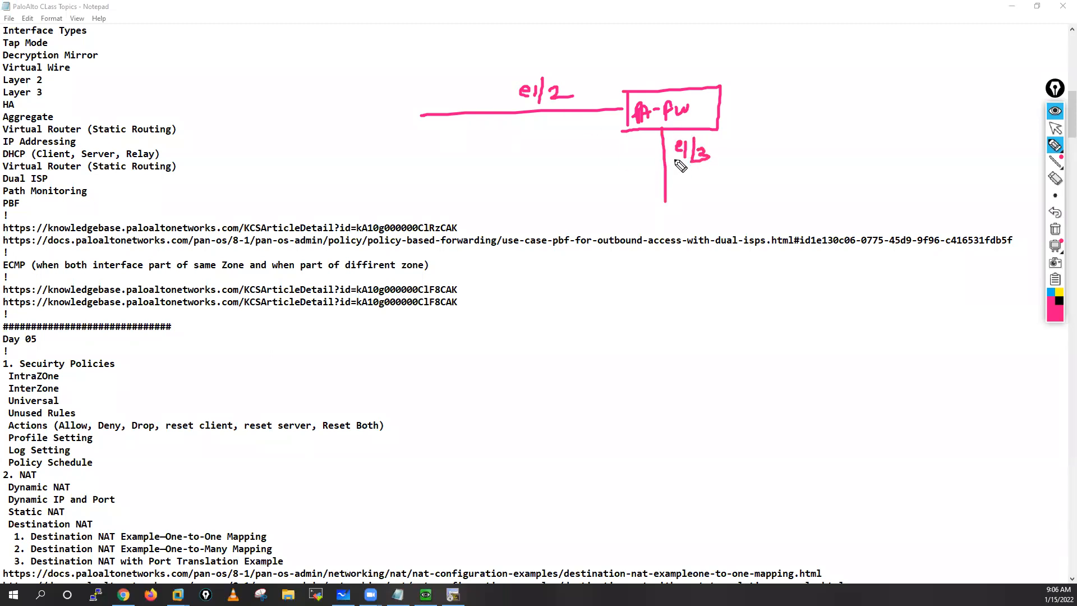
Step: Draw an upward link labelled e1/4 from the firewall and a box labelled DHCP Server above it
mouse_move(652, 32)
left_mouse_down()
mouse_move(660, 91)
mouse_move(681, 77)
left_mouse_up()
left_click_drag(684, 63, 693, 83)
mouse_move(705, 61)
left_mouse_down()
mouse_move(702, 72)
mouse_move(726, 70)
left_mouse_up()
left_click_drag(708, 62, 710, 84)
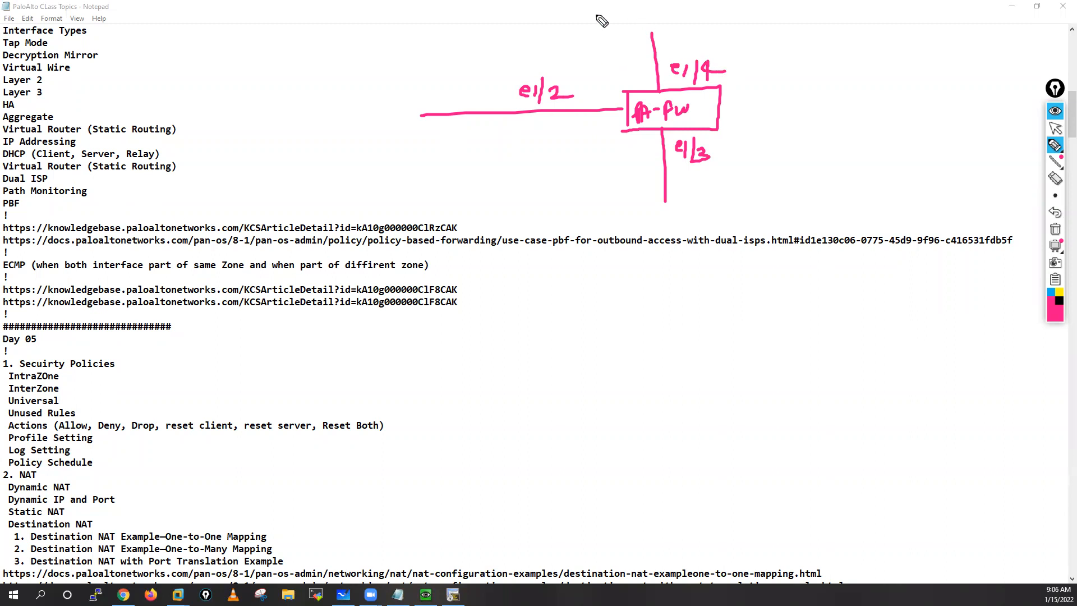
mouse_move(596, 16)
left_mouse_down()
mouse_move(633, 28)
mouse_move(594, 31)
left_mouse_up()
mouse_move(651, 5)
left_mouse_down()
mouse_move(671, 18)
mouse_move(795, 22)
left_mouse_up()
Step: Draw three client computers at the end of the e1/2 link and two server boxes below the e1/3 link
mouse_move(388, 71)
left_mouse_down()
mouse_move(391, 93)
mouse_move(412, 92)
mouse_move(414, 129)
left_mouse_up()
left_click_drag(405, 138, 454, 144)
left_click_drag(441, 147, 459, 161)
mouse_move(656, 219)
left_mouse_down()
mouse_move(691, 220)
mouse_move(695, 262)
left_mouse_up()
mouse_move(730, 216)
left_mouse_down()
mouse_move(734, 251)
mouse_move(781, 262)
left_mouse_up()
Step: Label the firewall's zones: inside on e1/2, DMZ on e1/3 and server on e1/4
mouse_move(516, 127)
left_mouse_down()
mouse_move(519, 145)
mouse_move(527, 127)
mouse_move(532, 143)
mouse_move(540, 139)
left_mouse_up()
mouse_move(546, 129)
left_mouse_down()
mouse_move(548, 139)
mouse_move(566, 119)
mouse_move(610, 178)
mouse_move(613, 169)
left_mouse_up()
mouse_move(619, 181)
left_mouse_down()
mouse_move(619, 164)
mouse_move(649, 175)
left_mouse_up()
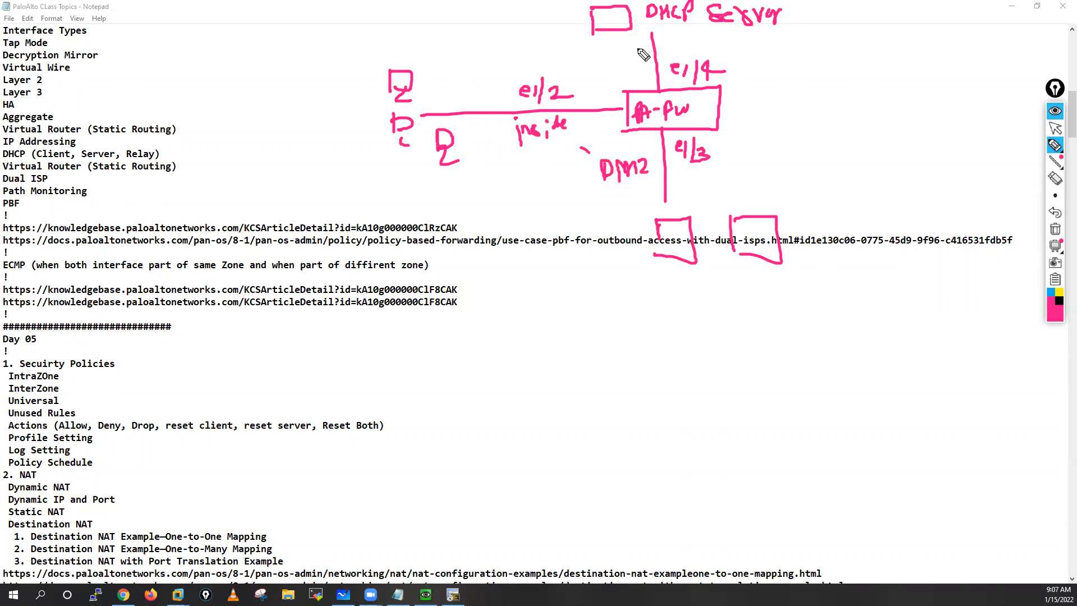
left_click_drag(671, 45, 725, 40)
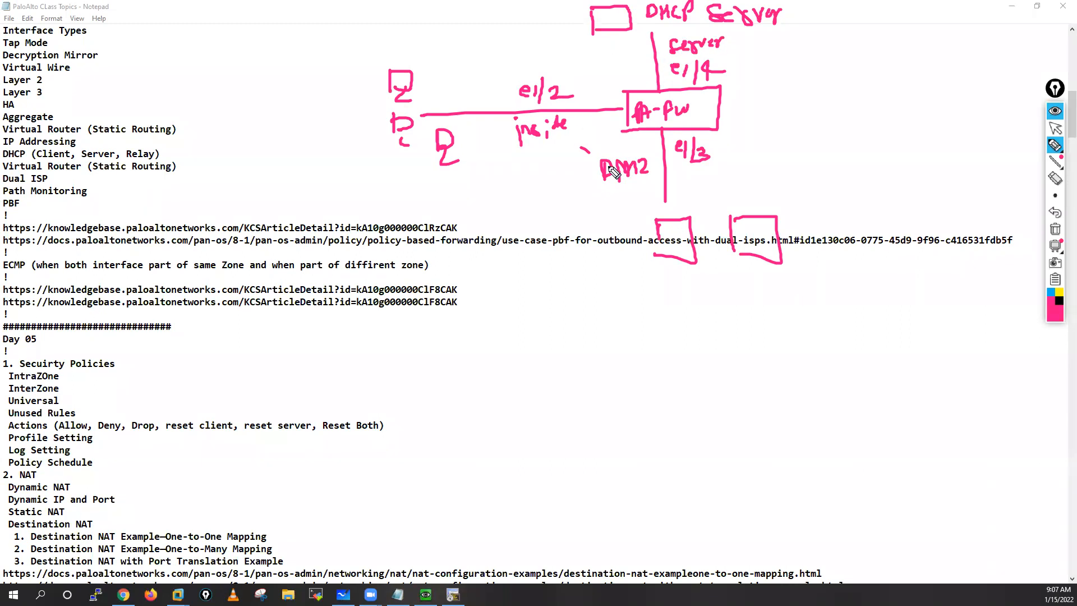
Step: Tick the inside clients and the DMZ server, and draw request arrows from both groups to the firewall
mouse_move(315, 110)
left_mouse_down()
mouse_move(318, 124)
mouse_move(351, 116)
left_mouse_up()
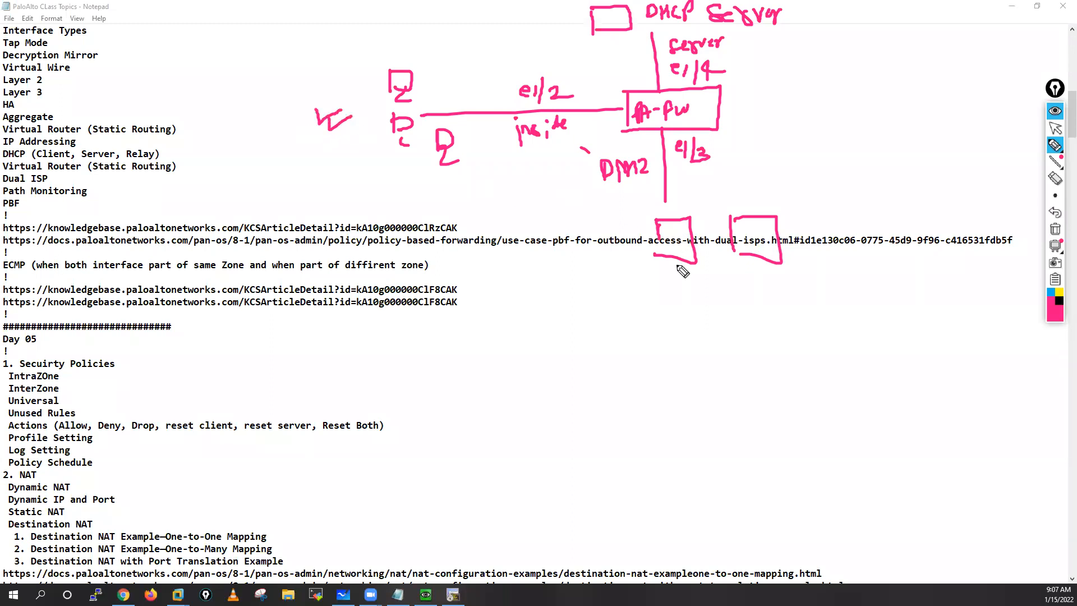
mouse_move(675, 275)
left_mouse_down()
mouse_move(688, 289)
mouse_move(710, 275)
left_mouse_up()
mouse_move(426, 84)
left_mouse_down()
mouse_move(465, 53)
mouse_move(615, 100)
mouse_move(593, 101)
left_mouse_up()
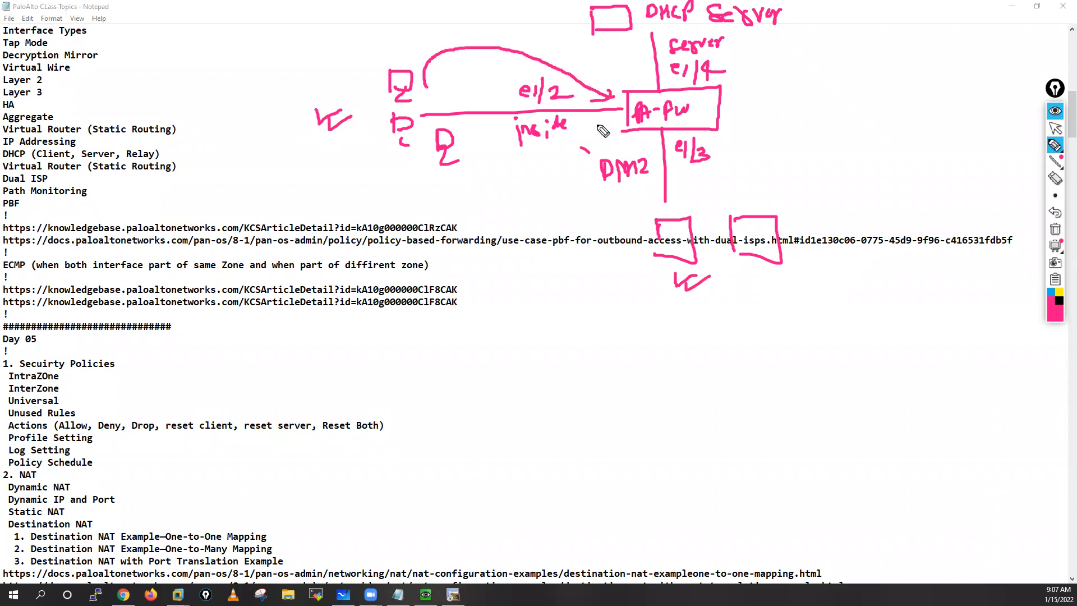
mouse_move(713, 231)
left_mouse_down()
mouse_move(726, 185)
mouse_move(709, 148)
mouse_move(722, 185)
left_mouse_up()
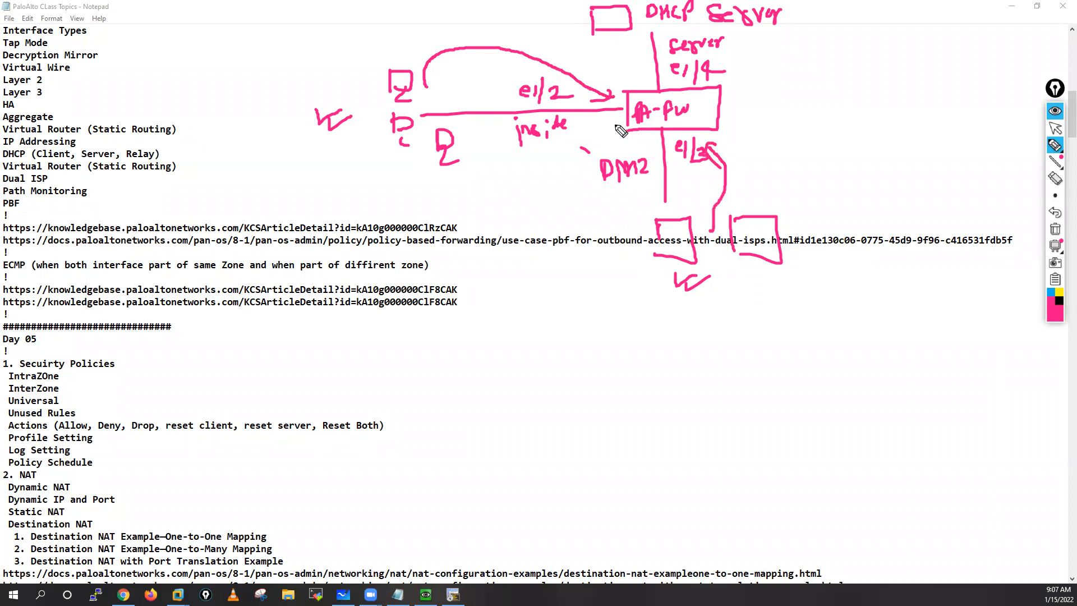
Step: Mark the firewall's e1/2 and e1/3 interfaces as relay points and trace the DHCP path through the server back to the clients
mouse_move(612, 122)
left_mouse_down()
mouse_move(595, 129)
mouse_move(618, 129)
mouse_move(613, 137)
left_mouse_up()
left_click_drag(596, 118, 595, 136)
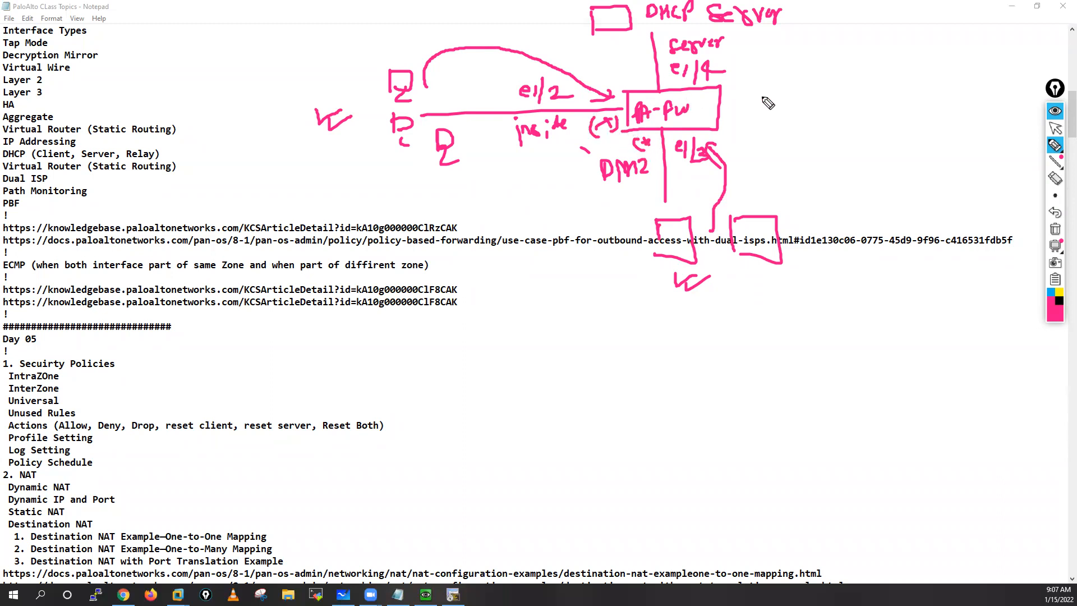
mouse_move(785, 109)
left_mouse_down()
mouse_move(743, 110)
mouse_move(740, 128)
left_mouse_up()
left_click_drag(577, 107, 610, 98)
left_click_drag(682, 132, 727, 131)
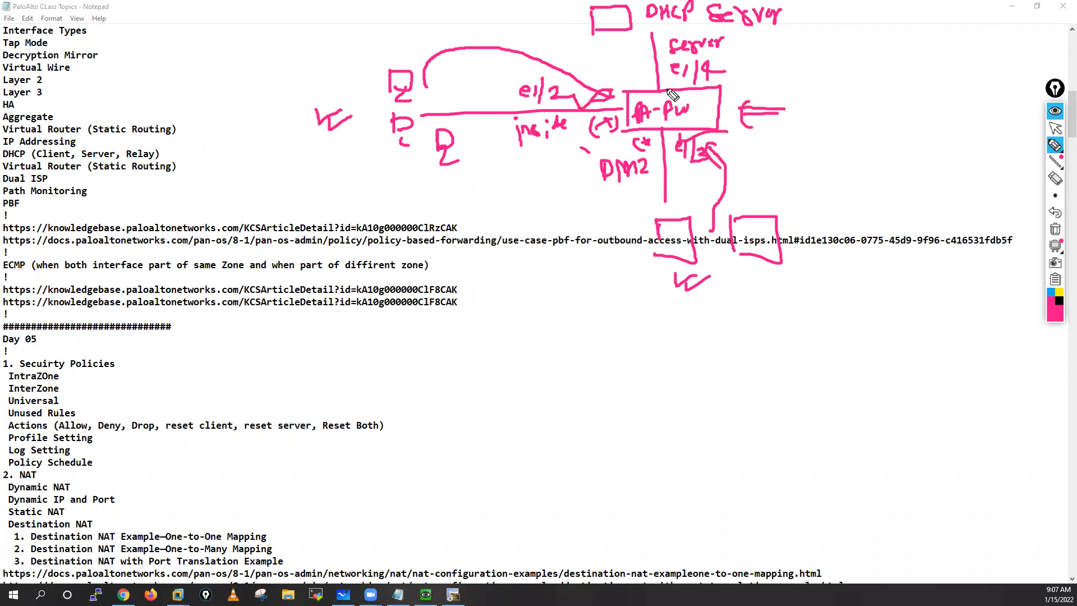
mouse_move(606, 105)
left_mouse_down()
mouse_move(640, 93)
mouse_move(629, 44)
mouse_move(638, 50)
mouse_move(499, 24)
mouse_move(432, 42)
left_mouse_up()
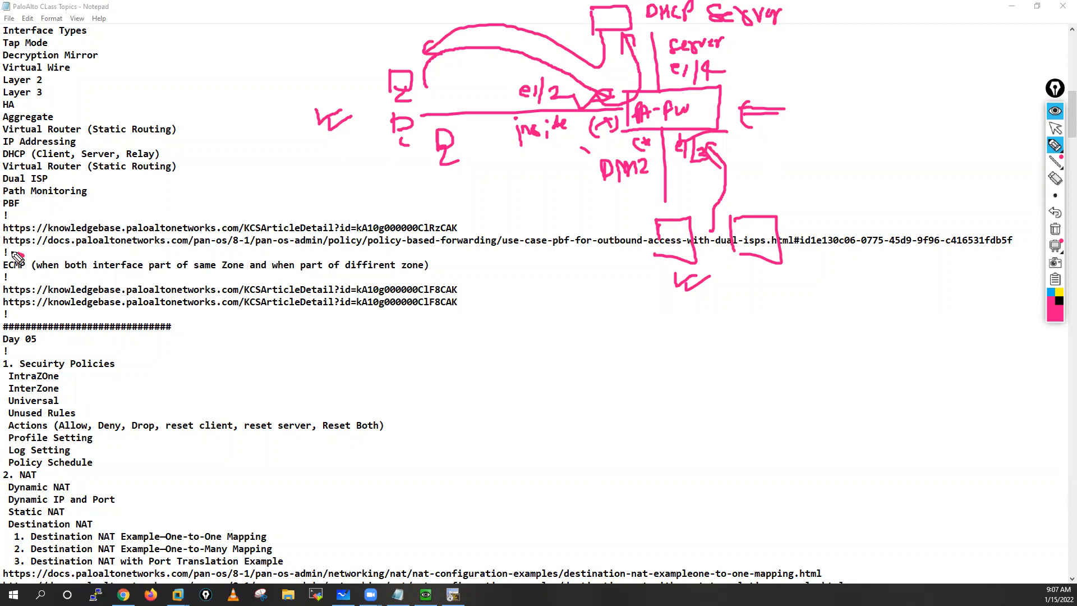
Step: Mark the ECMP line, clear the annotations, and switch to the EVE topology in the browser with the pen active
left_click_drag(24, 255, 26, 264)
left_click(1053, 231)
mouse_move(1053, 145)
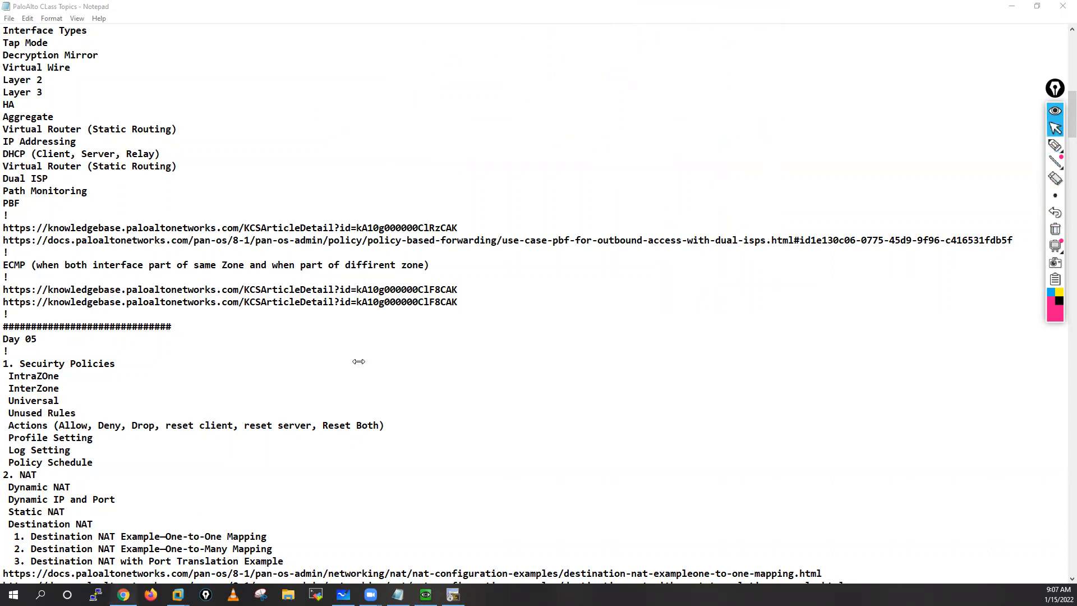
left_click(1055, 144)
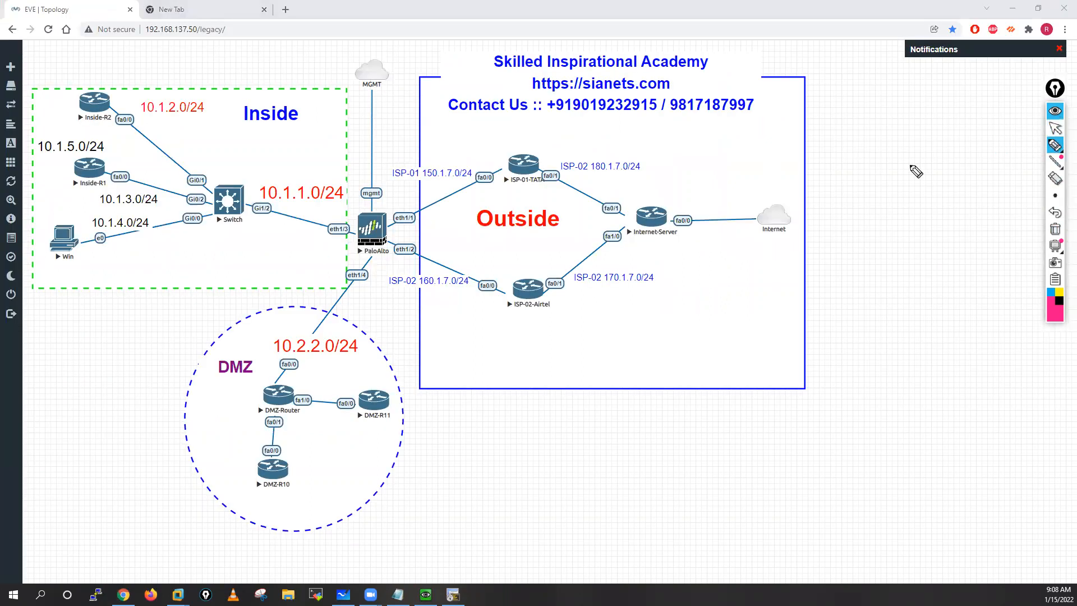
Step: Circle the PaloAlto firewall in the topology and write ECMP with an arrow below the Outside zone
mouse_move(352, 232)
left_mouse_down()
mouse_move(394, 239)
mouse_move(360, 209)
left_mouse_up()
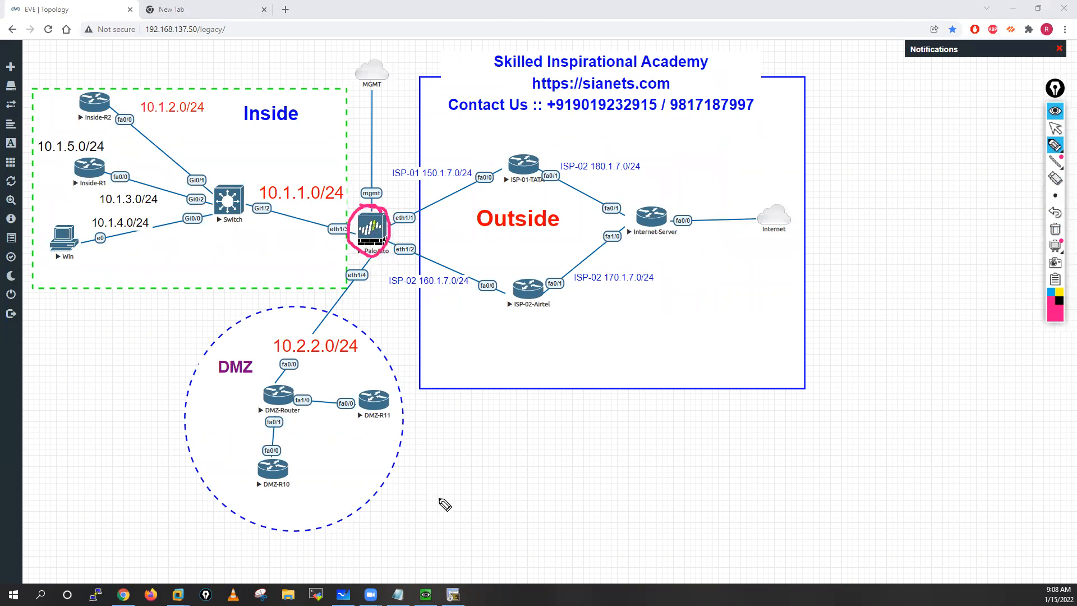
mouse_move(440, 504)
left_mouse_down()
mouse_move(466, 482)
mouse_move(469, 505)
mouse_move(488, 483)
mouse_move(505, 496)
mouse_move(517, 481)
mouse_move(561, 486)
left_mouse_up()
left_click_drag(534, 498, 557, 502)
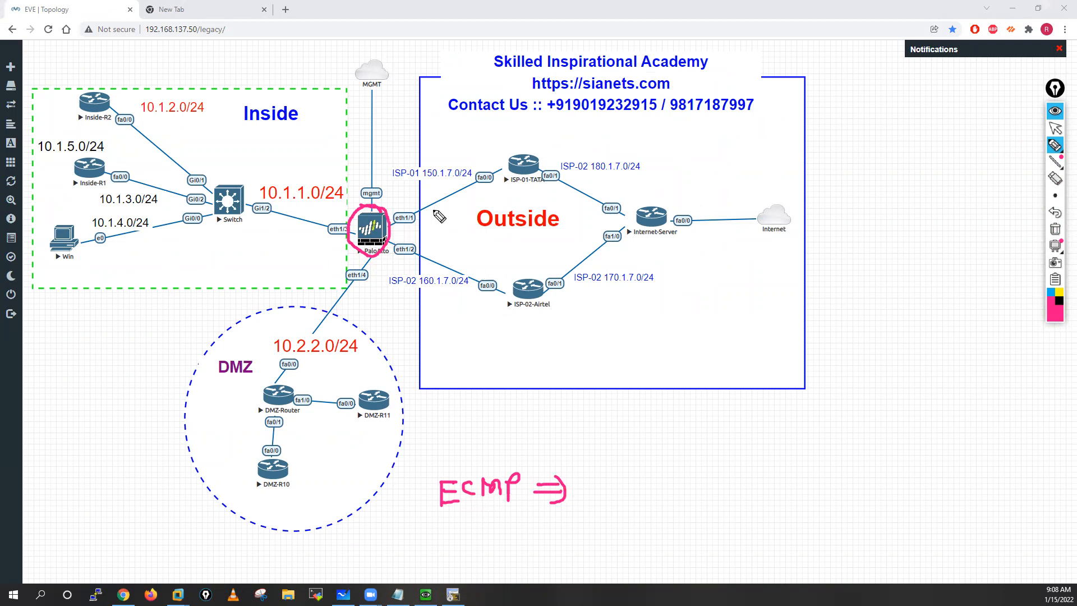
Step: Label the ISP-01 link P and the ISP-02 link S, and draw the traffic path from Inside through ISP-01
mouse_move(429, 212)
left_mouse_down()
mouse_move(429, 190)
mouse_move(430, 201)
left_mouse_up()
mouse_move(430, 264)
left_mouse_down()
mouse_move(438, 255)
mouse_move(421, 269)
left_mouse_up()
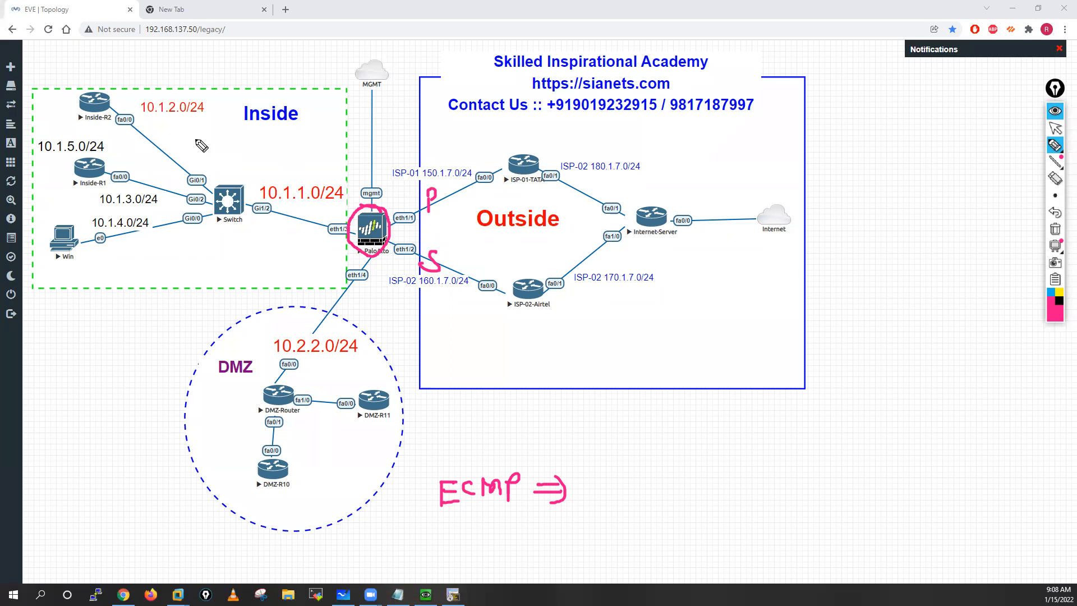
mouse_move(191, 129)
left_mouse_down()
mouse_move(217, 170)
mouse_move(593, 147)
mouse_move(561, 151)
left_mouse_up()
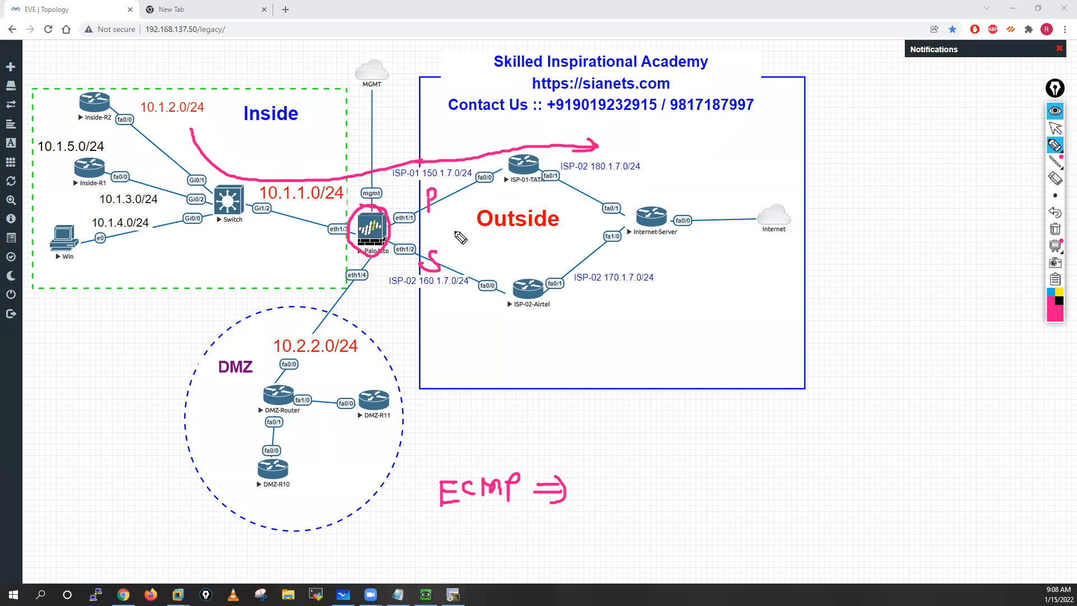
Step: Mark the primary link with a cross beside the P and draw the alternate traffic path from Inside through ISP-02
left_click_drag(450, 191, 459, 198)
mouse_move(459, 190)
left_mouse_down()
mouse_move(451, 199)
mouse_move(466, 188)
mouse_move(461, 198)
left_mouse_up()
mouse_move(446, 187)
left_mouse_down()
mouse_move(448, 202)
mouse_move(462, 206)
left_mouse_up()
mouse_move(193, 233)
left_mouse_down()
mouse_move(378, 281)
mouse_move(631, 307)
left_mouse_up()
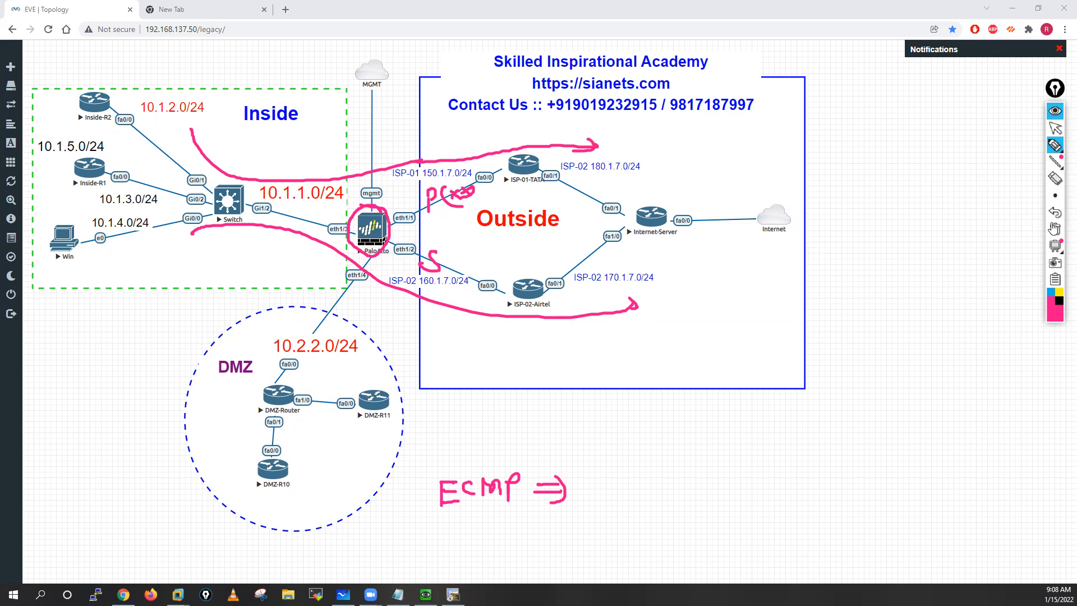
Step: Clear the annotations and write 100 MB on the ISP-01 link and 50 MB on the ISP-02 link
left_click(1054, 229)
left_click(1054, 129)
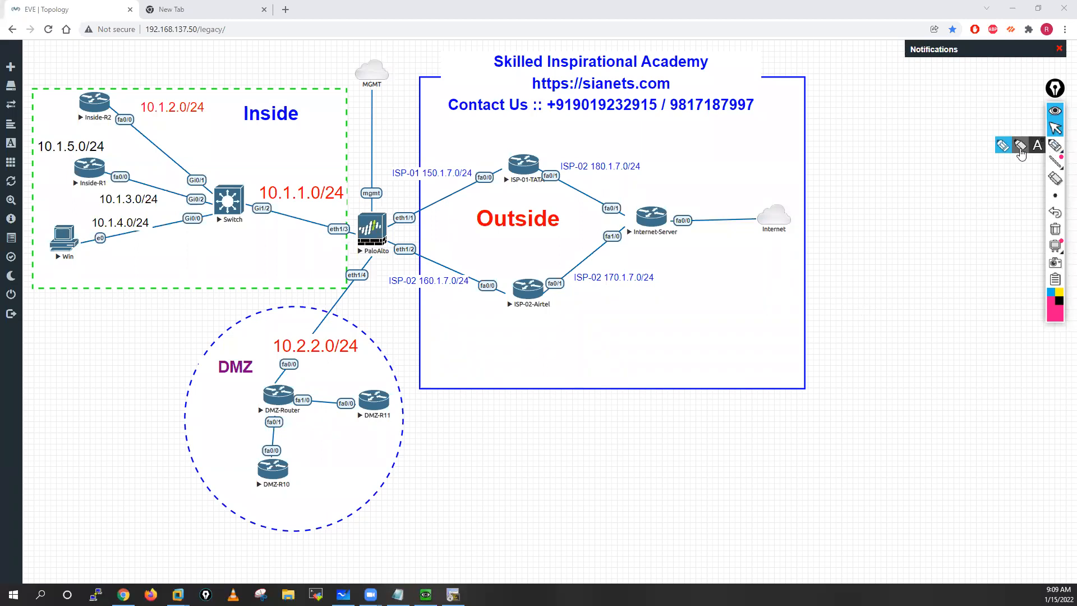
left_click(1055, 145)
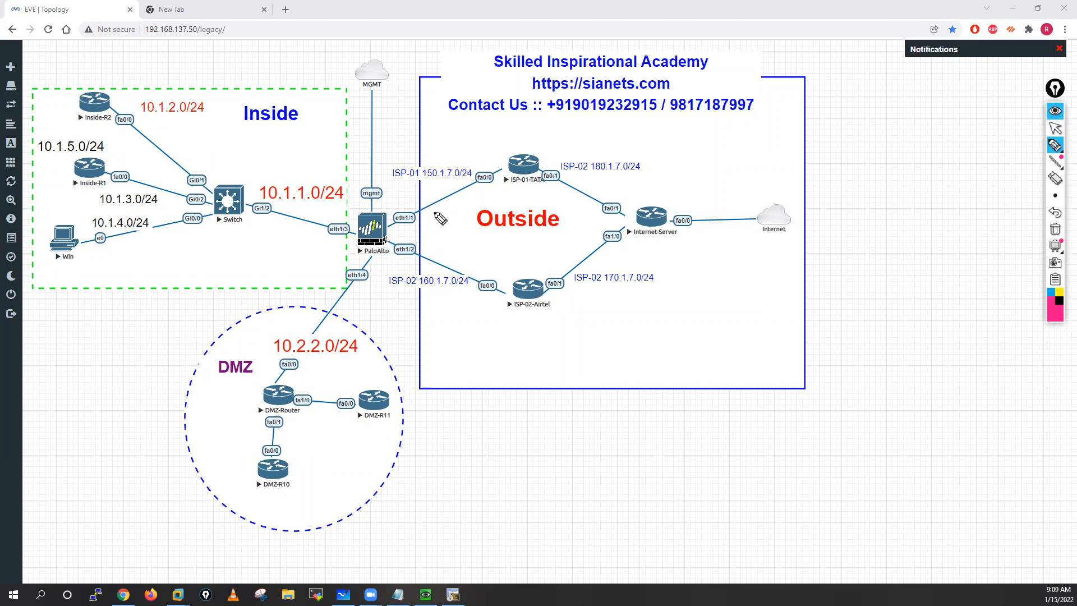
mouse_move(434, 207)
left_mouse_down()
mouse_move(496, 196)
mouse_move(505, 204)
left_mouse_up()
mouse_move(444, 248)
left_mouse_down()
mouse_move(438, 259)
mouse_move(494, 253)
mouse_move(483, 260)
left_mouse_up()
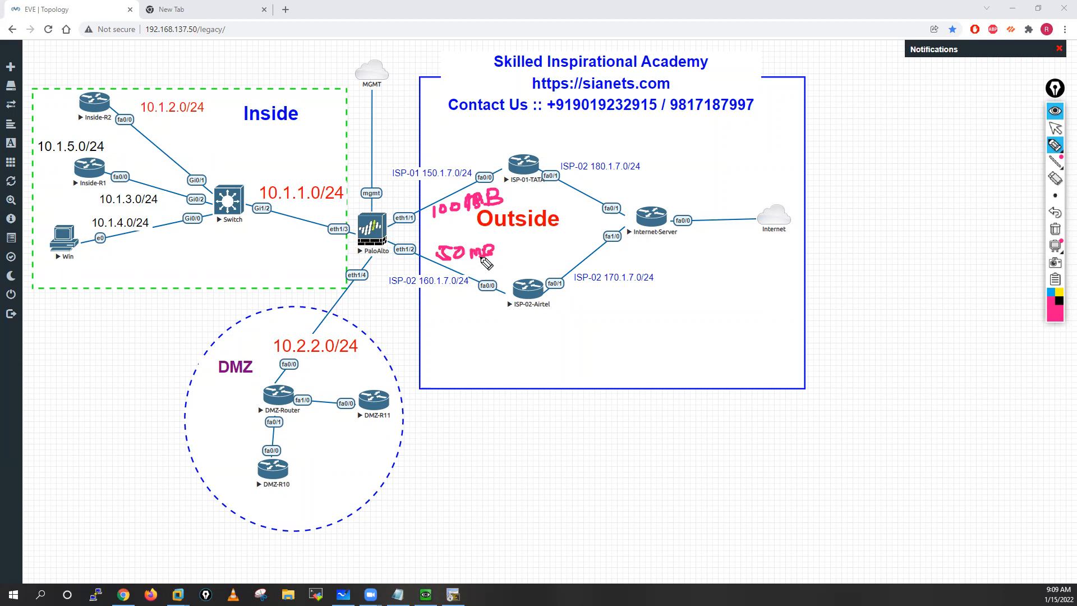
Step: Label the 100 MB link P and the 50 MB link S, and change the pen colour to blue
left_click_drag(414, 215, 417, 201)
left_click_drag(420, 242, 411, 258)
left_click(1048, 294)
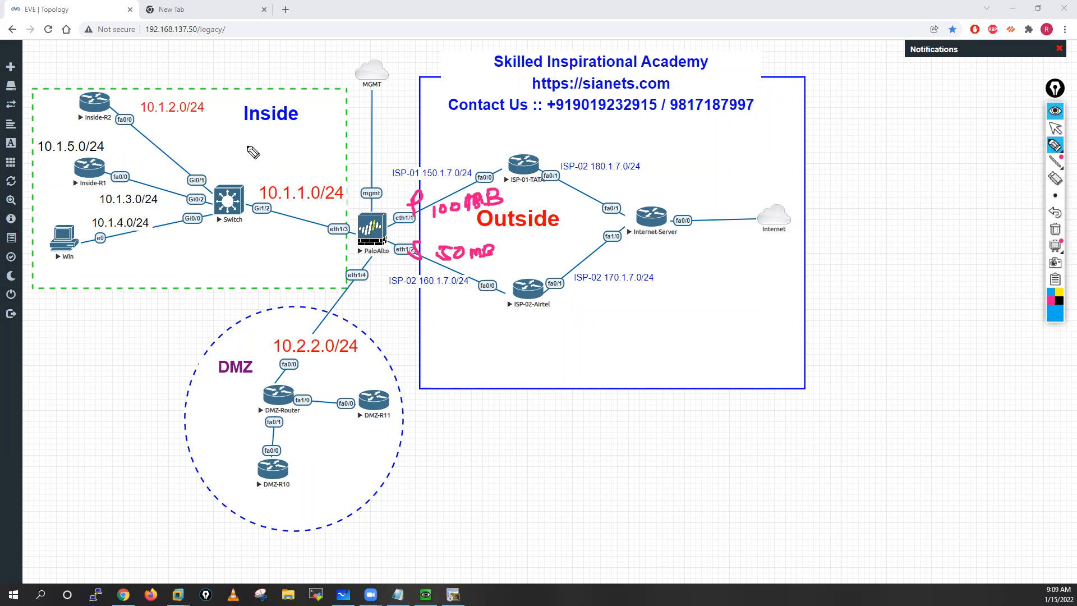
Step: Write 60% and 40% in square brackets below Inside, and draw blue arrows along the ISP-01 and ISP-02 links
left_click_drag(247, 144, 279, 154)
mouse_move(388, 186)
left_mouse_down()
mouse_move(496, 150)
mouse_move(493, 163)
left_mouse_up()
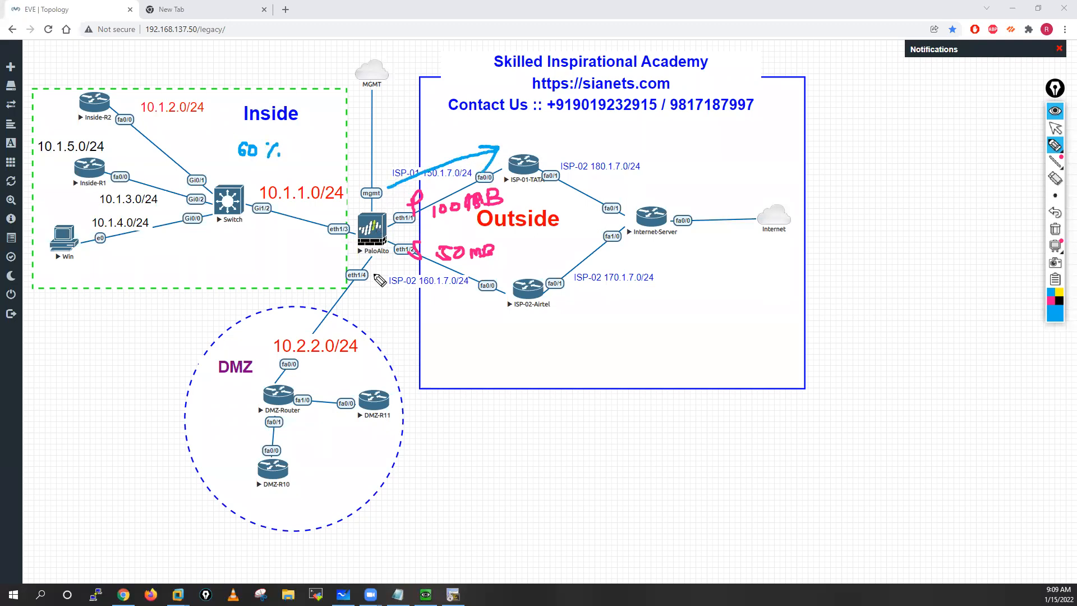
left_click(491, 432)
mouse_move(302, 149)
left_mouse_down()
mouse_move(300, 159)
mouse_move(336, 134)
left_mouse_up()
mouse_move(349, 141)
left_mouse_down()
mouse_move(357, 124)
mouse_move(364, 135)
left_mouse_up()
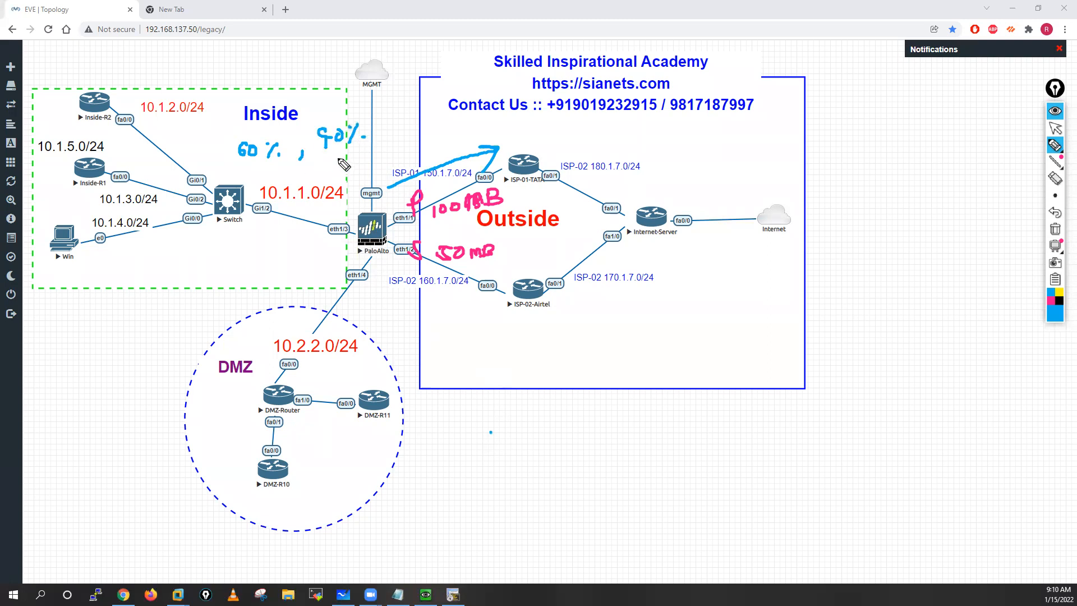
mouse_move(381, 266)
left_mouse_down()
mouse_move(461, 292)
mouse_move(441, 294)
left_mouse_up()
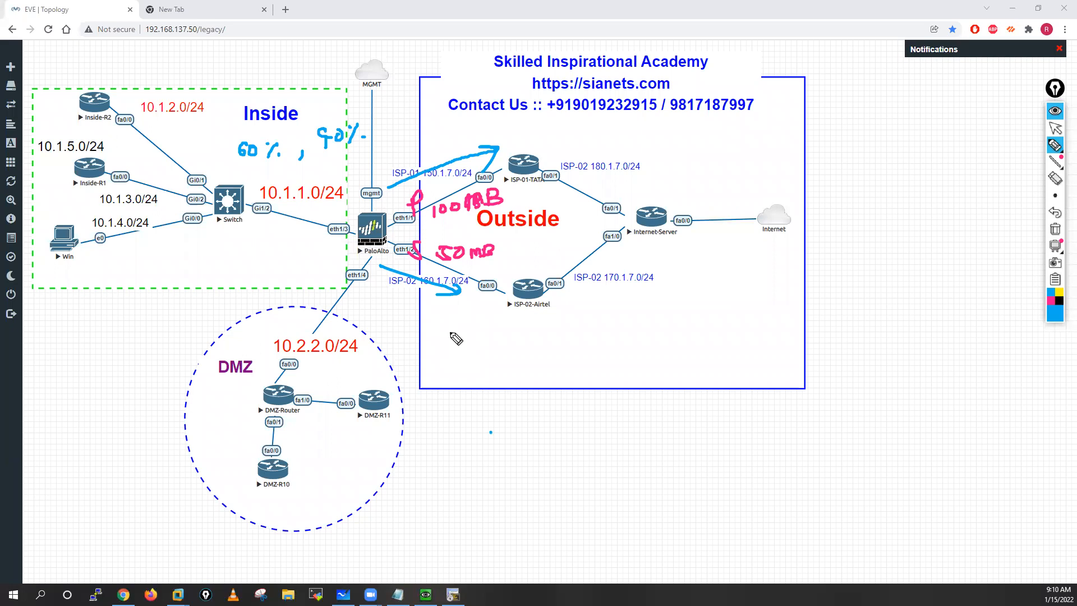
mouse_move(369, 119)
left_mouse_down()
mouse_move(384, 130)
mouse_move(373, 140)
left_mouse_up()
mouse_move(245, 131)
left_mouse_down()
mouse_move(232, 165)
mouse_move(257, 173)
left_mouse_up()
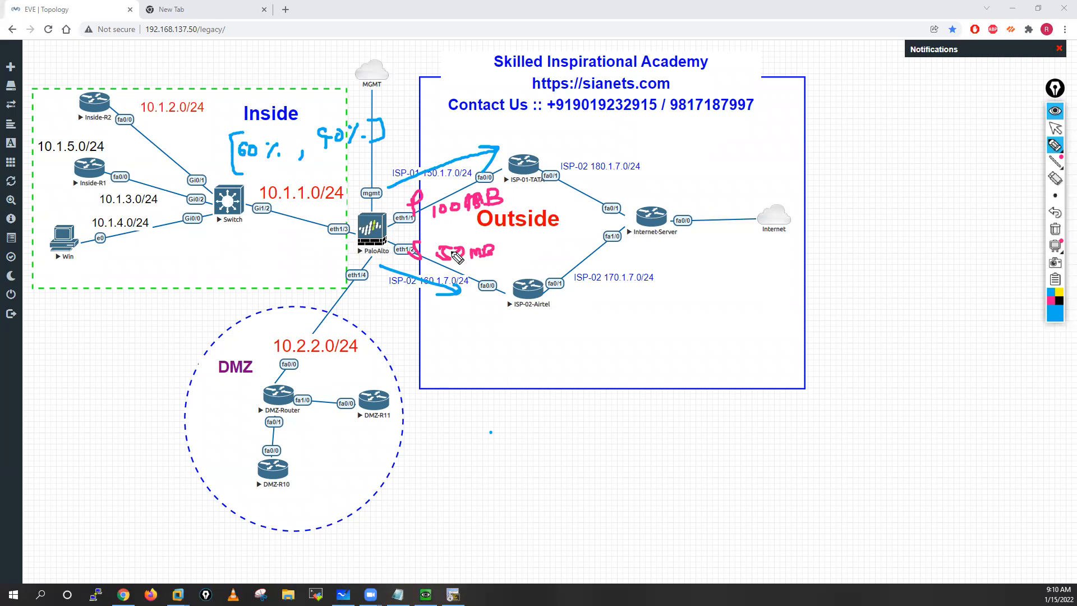
Step: Write ECMP in parentheses near the lower edge of the Outside area
mouse_move(467, 368)
left_mouse_down()
mouse_move(468, 379)
mouse_move(518, 382)
left_mouse_up()
left_click_drag(515, 365, 519, 372)
mouse_move(533, 359)
left_mouse_down()
mouse_move(534, 378)
mouse_move(520, 382)
left_mouse_up()
left_click_drag(458, 359, 466, 394)
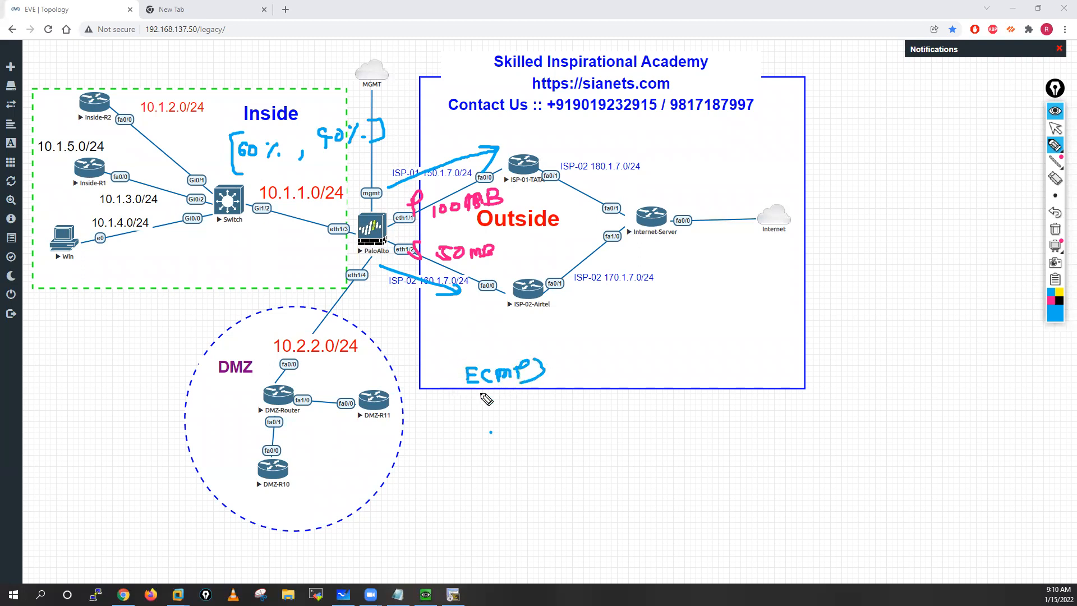
Step: Write a 70% and 30% split beside the ISP-01 and ISP-02 arrows, and 50% beside each ISP link
left_click_drag(451, 287, 460, 289)
left_click_drag(413, 143, 440, 149)
left_click_drag(412, 307, 445, 309)
left_click_drag(453, 306, 442, 317)
left_click(457, 314)
left_click_drag(523, 191, 514, 203)
left_click_drag(533, 193, 537, 203)
left_click(549, 202)
left_click_drag(491, 259, 484, 271)
left_click_drag(502, 261, 512, 270)
left_click(530, 269)
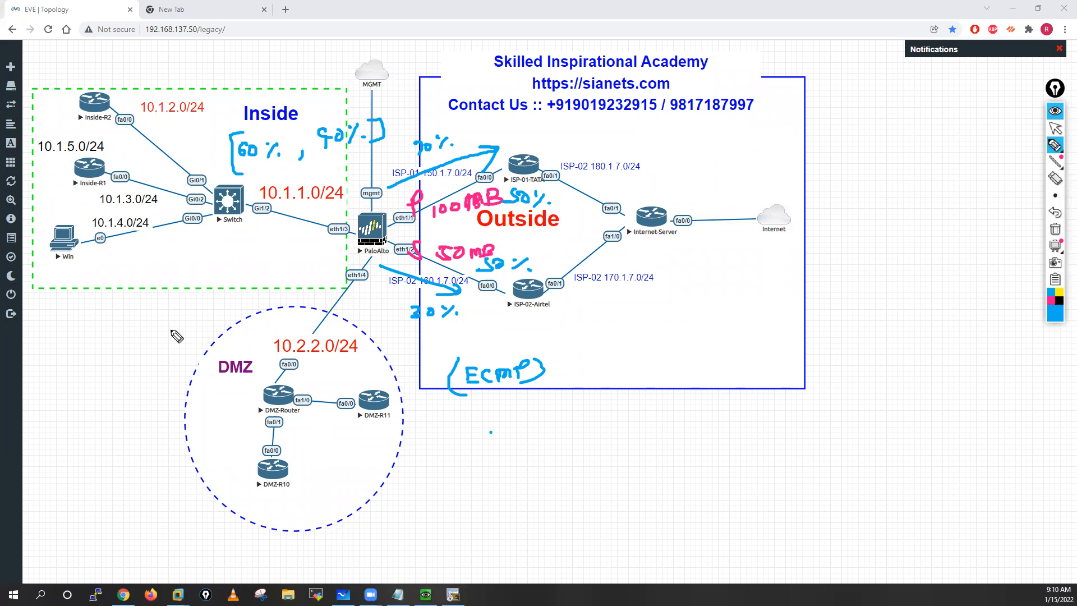
Step: Draw a box around the ECMP label with an arrow beside it, and clear all annotations
mouse_move(454, 357)
left_mouse_down()
mouse_move(559, 354)
mouse_move(469, 394)
left_mouse_up()
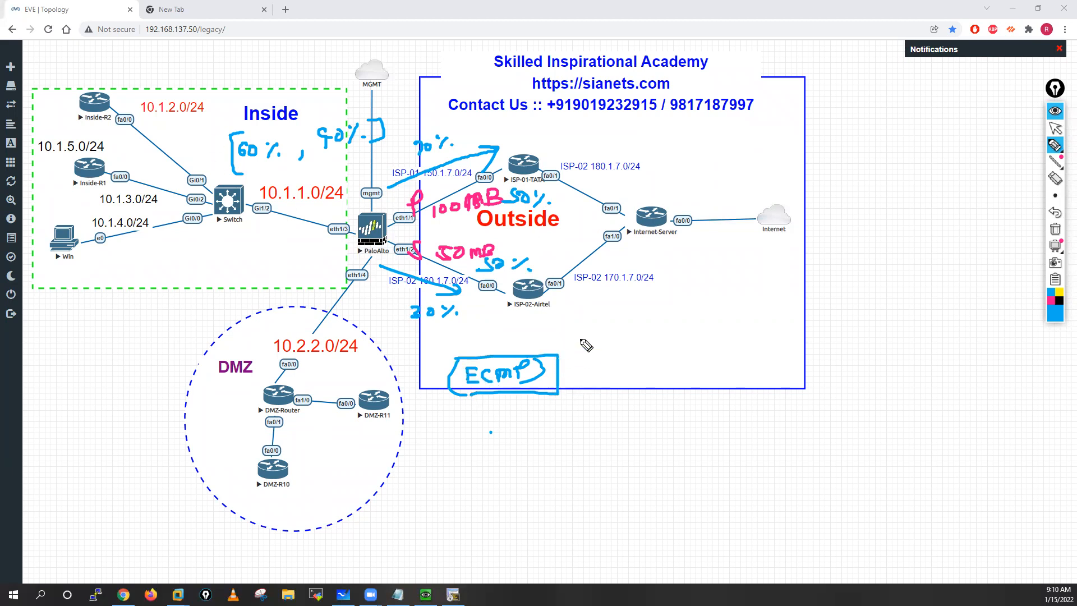
mouse_move(569, 363)
left_mouse_down()
mouse_move(579, 371)
mouse_move(563, 375)
mouse_move(592, 374)
left_mouse_up()
left_click_drag(594, 369, 566, 381)
left_click(1056, 230)
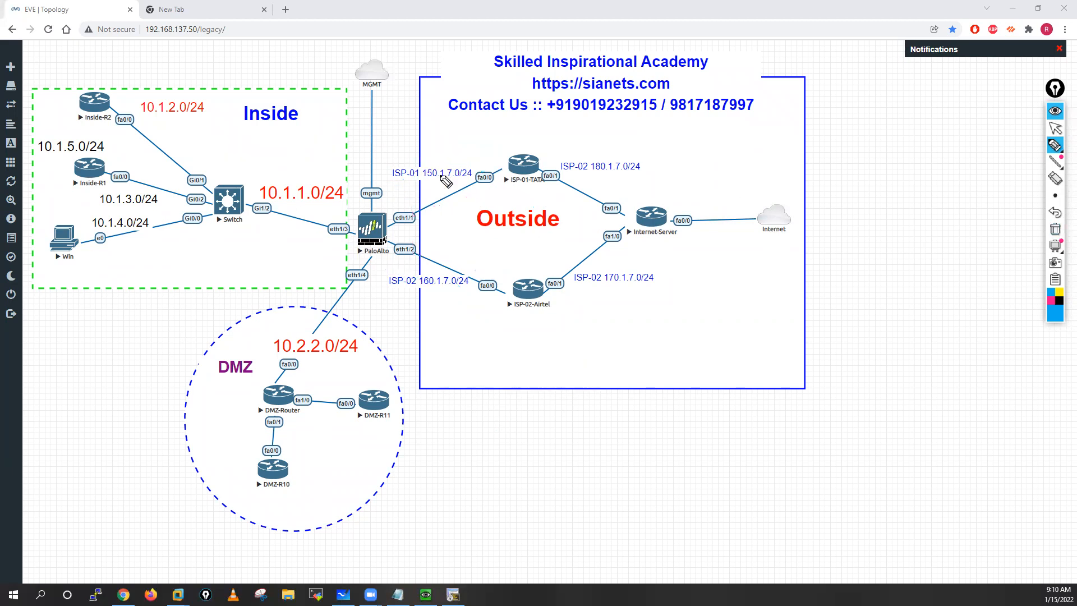
Step: Label the ISP-01 link P and the ISP-02 link S, write a circled PBF below Inside, and clear the annotations
mouse_move(432, 183)
left_mouse_down()
mouse_move(434, 212)
mouse_move(436, 196)
left_mouse_up()
left_click_drag(442, 252, 435, 270)
mouse_move(134, 308)
left_mouse_down()
mouse_move(211, 306)
mouse_move(160, 302)
left_mouse_up()
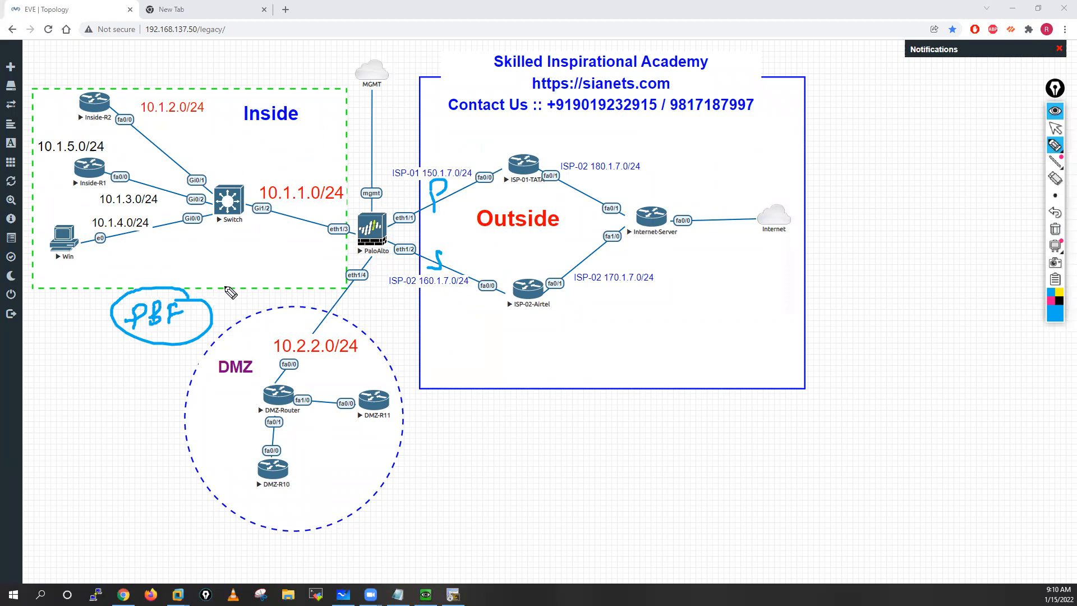
left_click(1054, 229)
left_click(1053, 130)
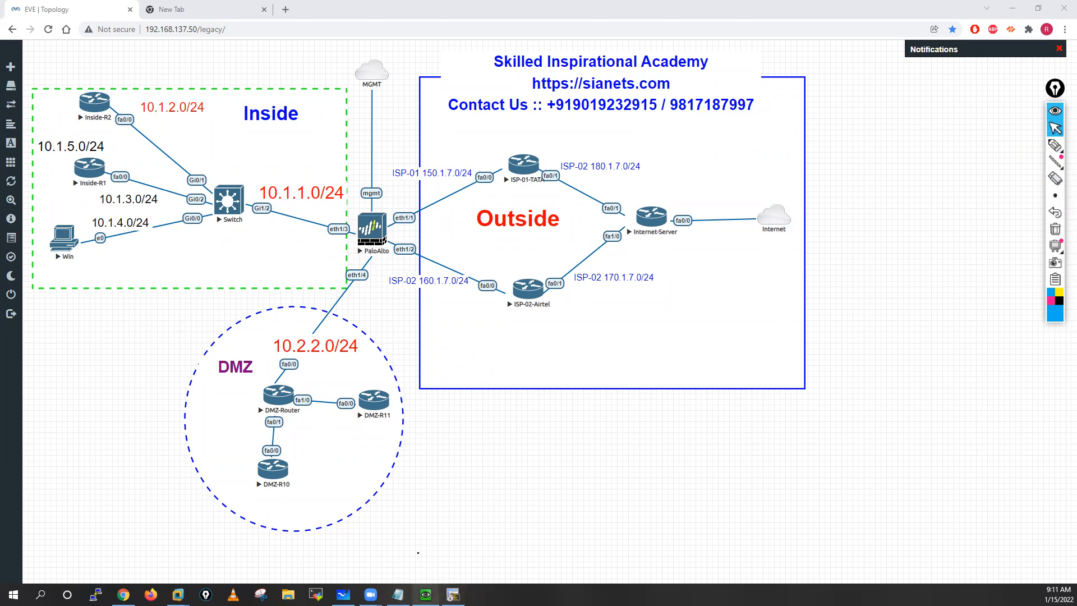
Step: Log in to the PaloAlto QEMU console as admin with the account password, run show interface management, and close the console
left_click(426, 594)
key("Return")
key("Return")
key("Return")
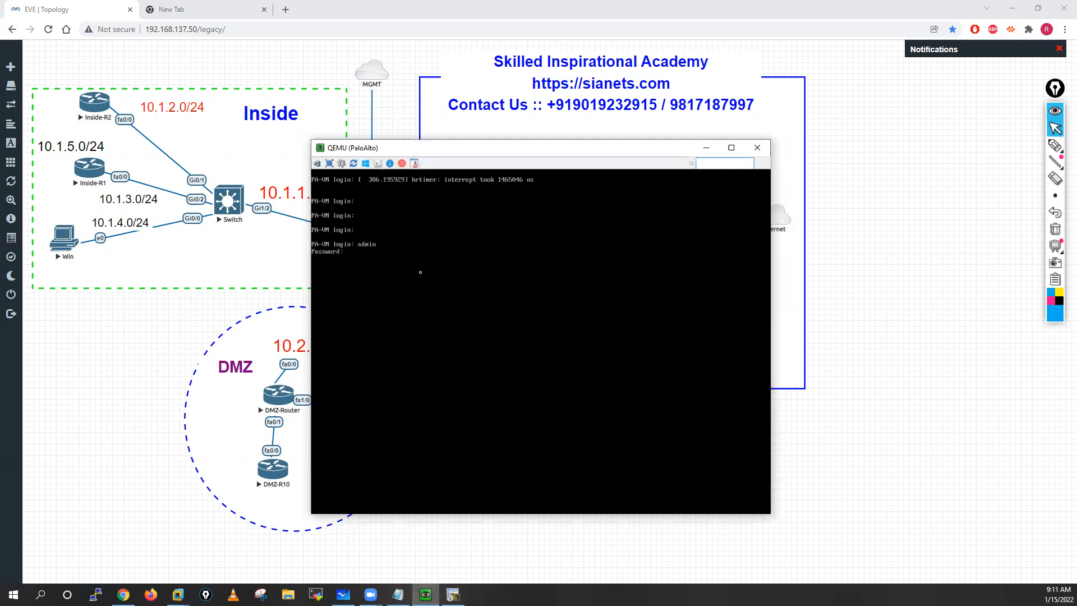
key("Return")
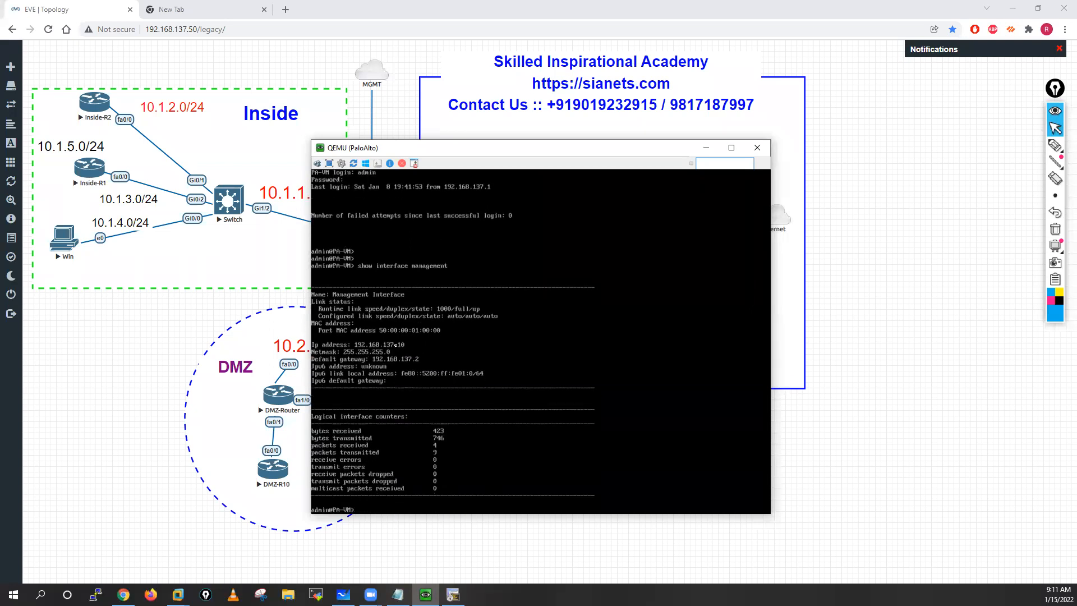
left_click(757, 147)
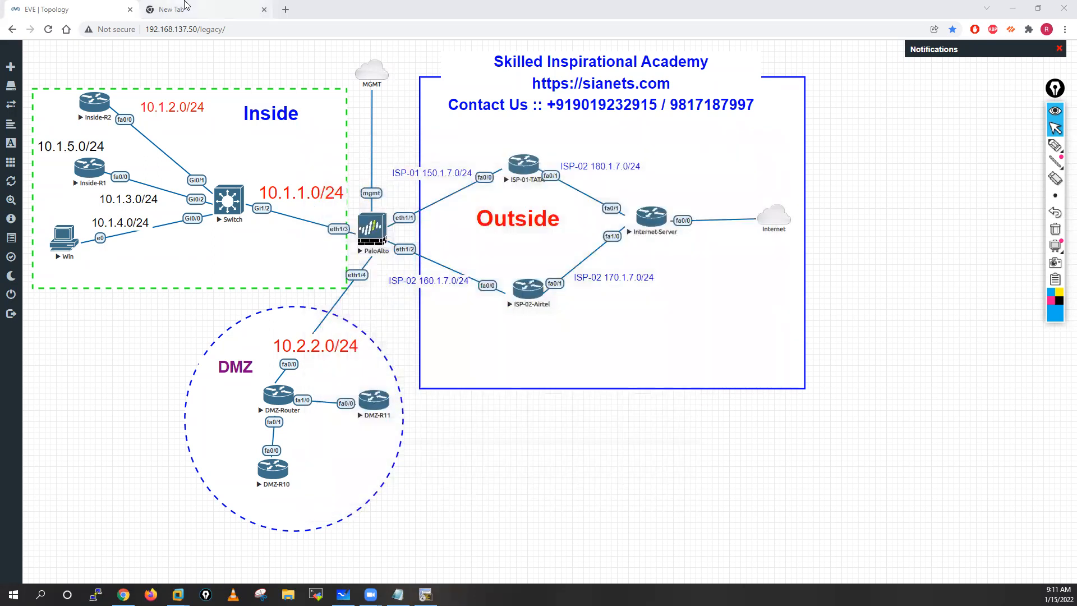
left_click(176, 10)
left_click(184, 32)
type("ht")
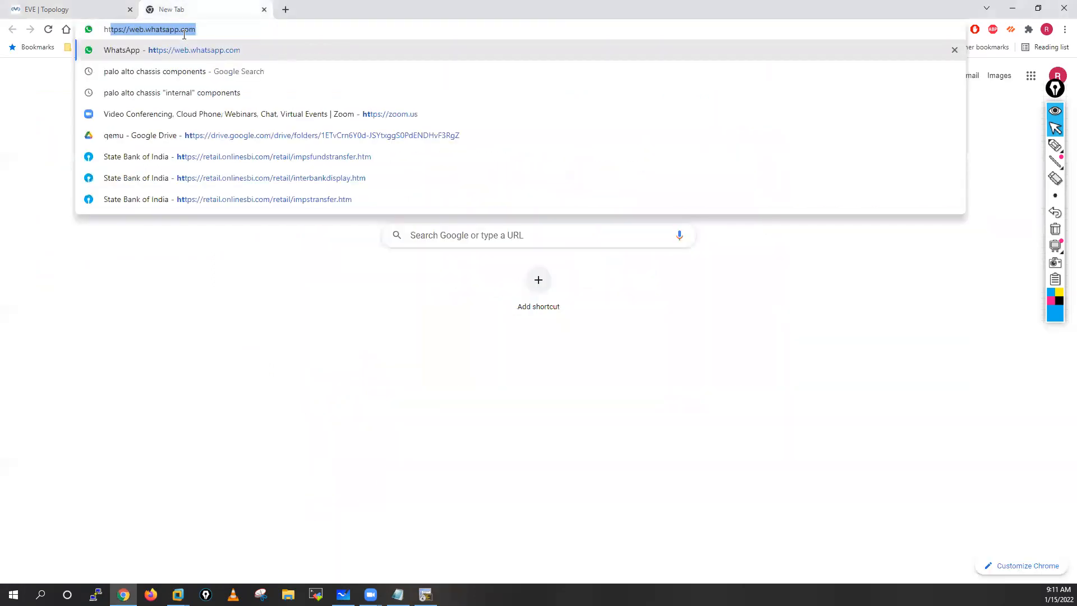
type("tps:/")
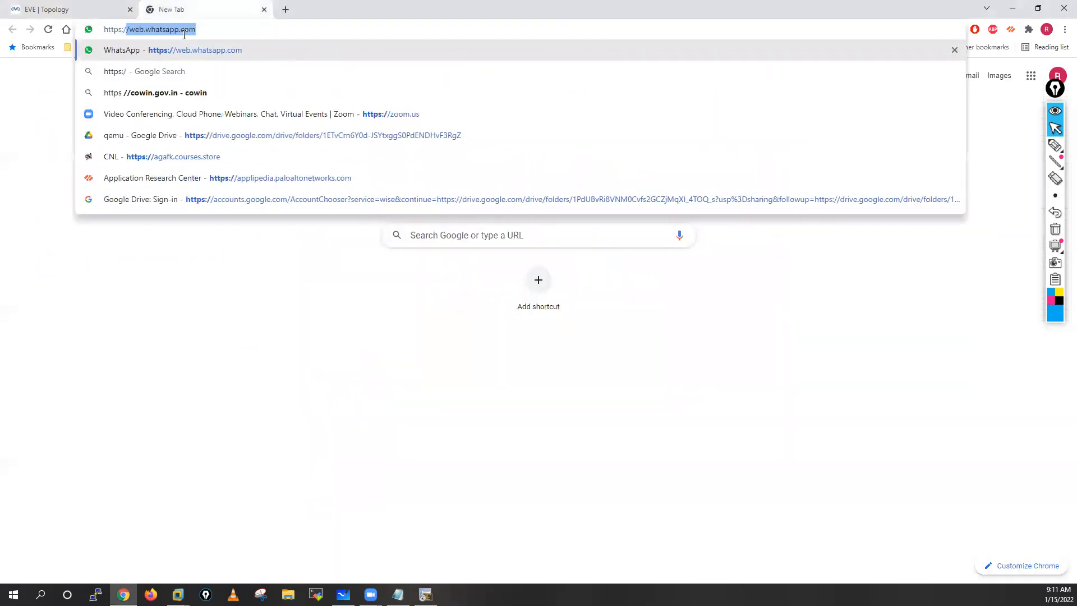
type("/192.16")
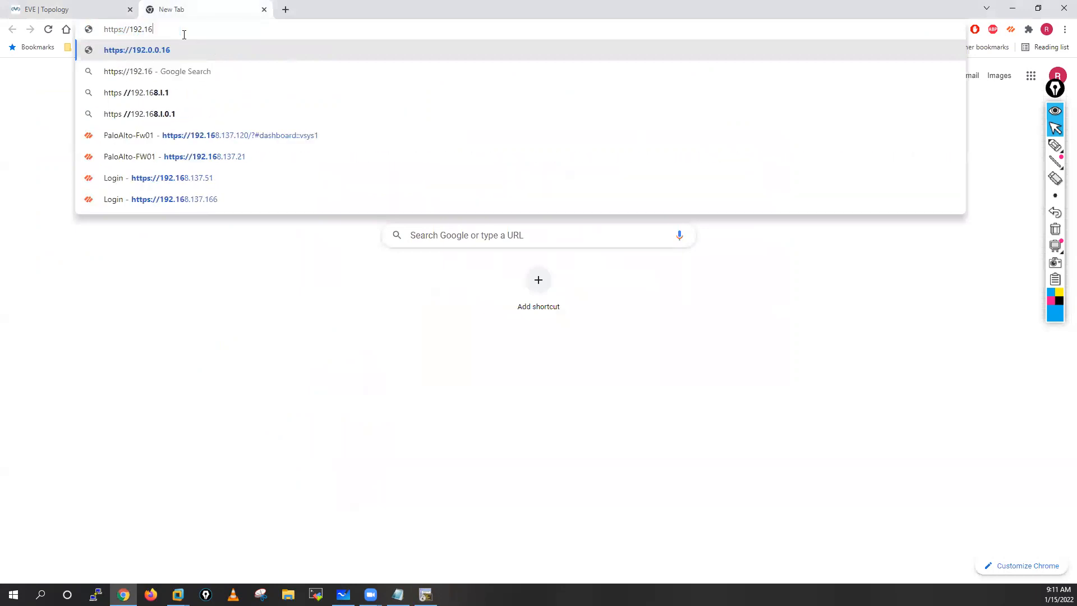
type("8.137.")
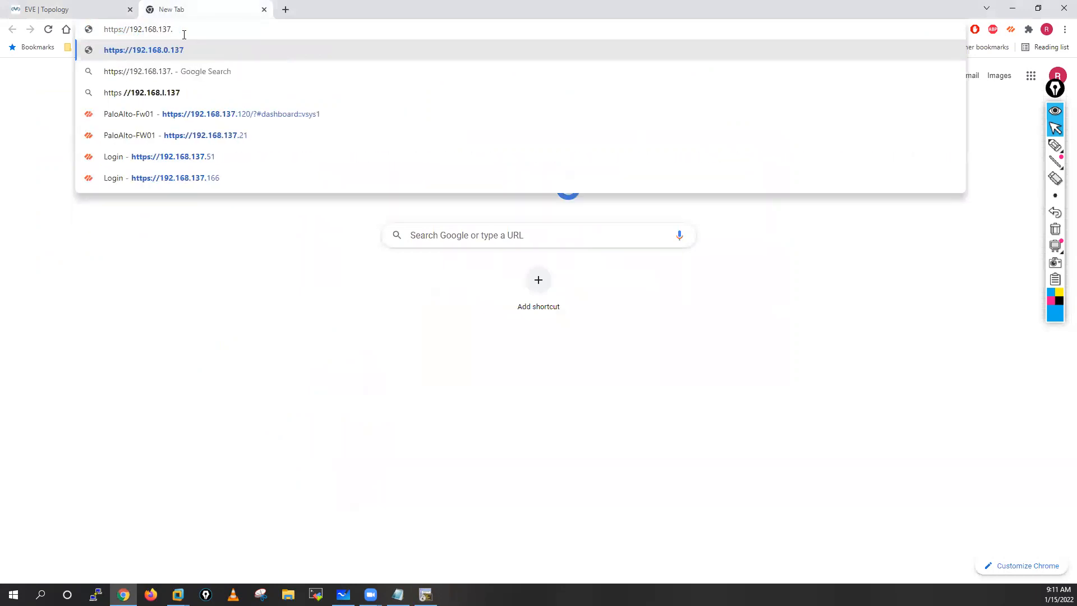
type("10")
key("Return")
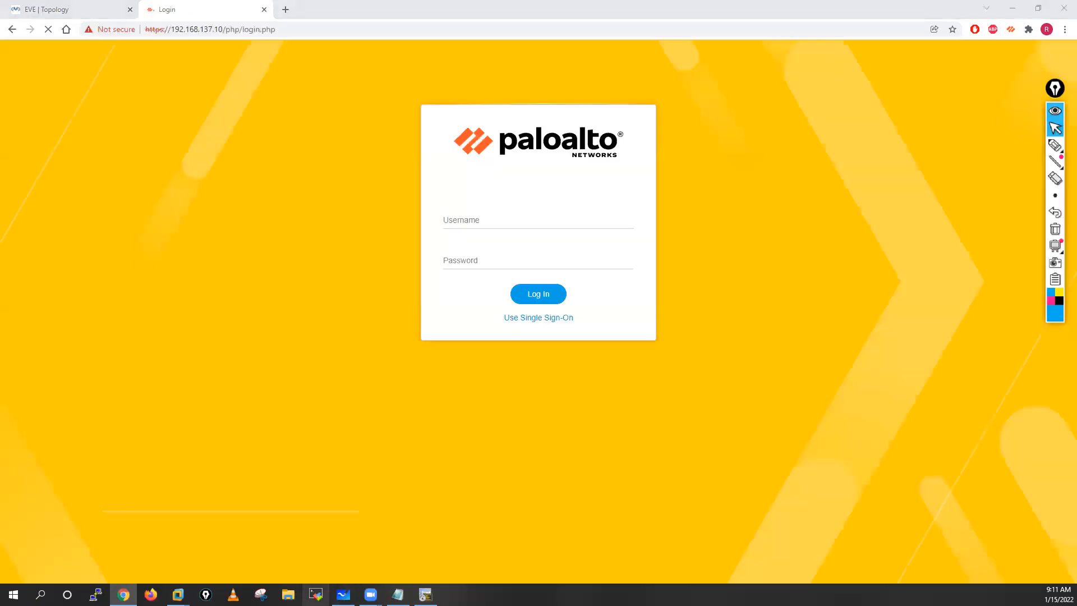
Step: Log in to the firewall web interface as admin with the account password
left_click(492, 223)
key("Tab")
type("ad•••••••")
left_click(543, 291)
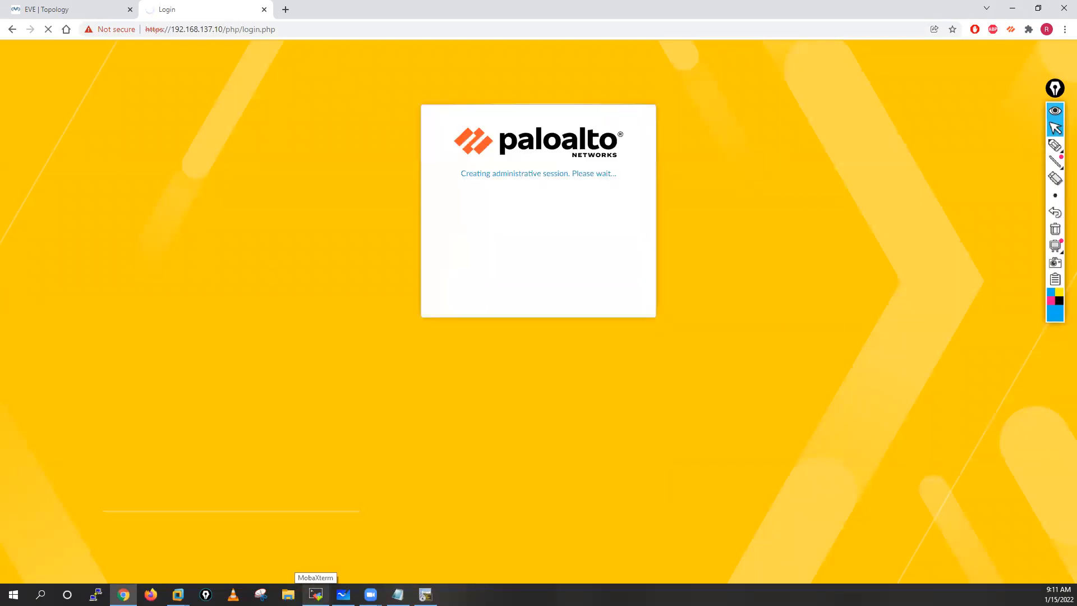
Step: Switch to MobaXterm, open the saved 192.168.137.10 (admin) session, and move the annotation toolbar slightly lower
left_click(315, 594)
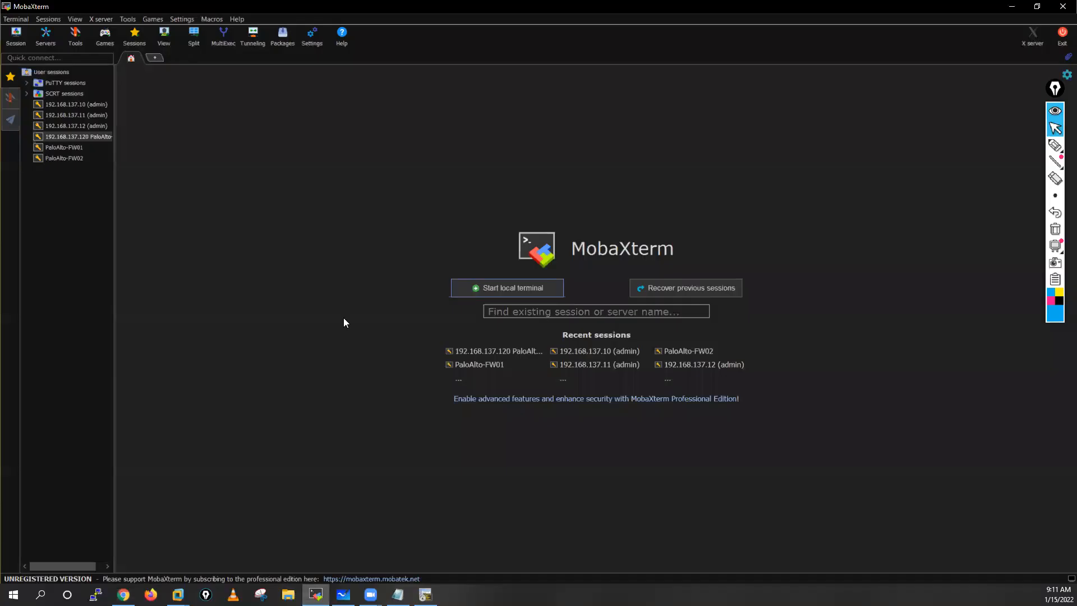
double_click(71, 104)
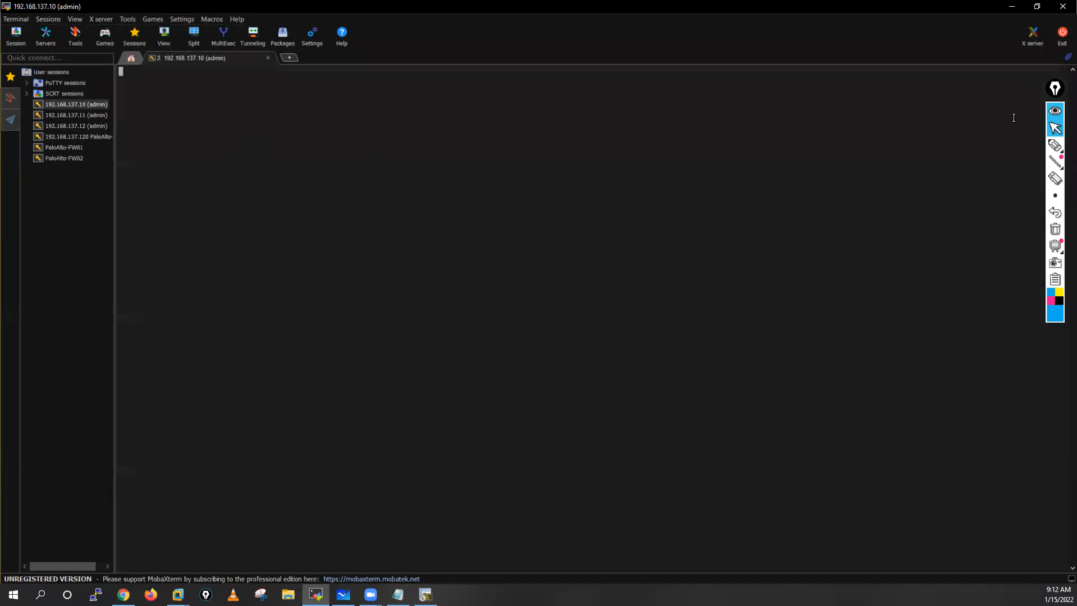
left_click(1055, 89)
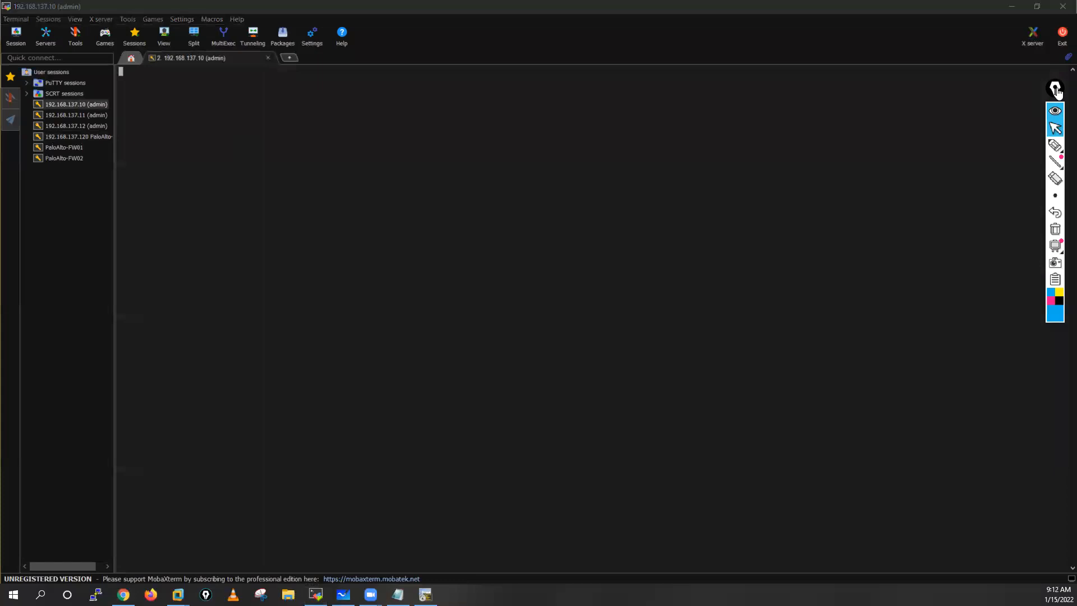
left_click_drag(1056, 89, 1056, 117)
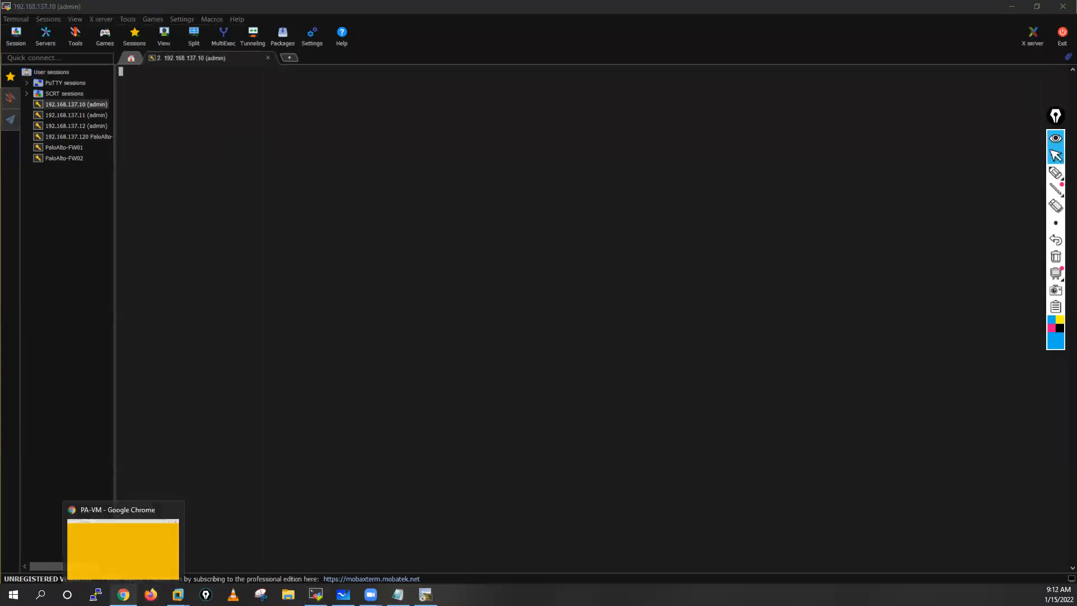
Step: Check the firewall page and the EVE topology in Chrome, and return to the MobaXterm session to check its prompt
left_click(128, 577)
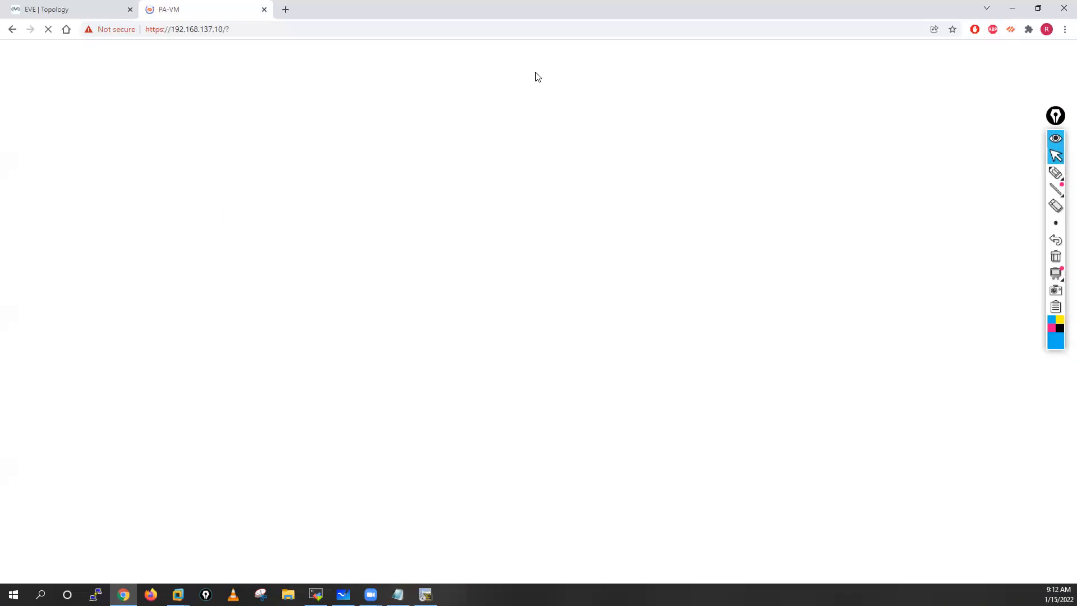
left_click(89, 7)
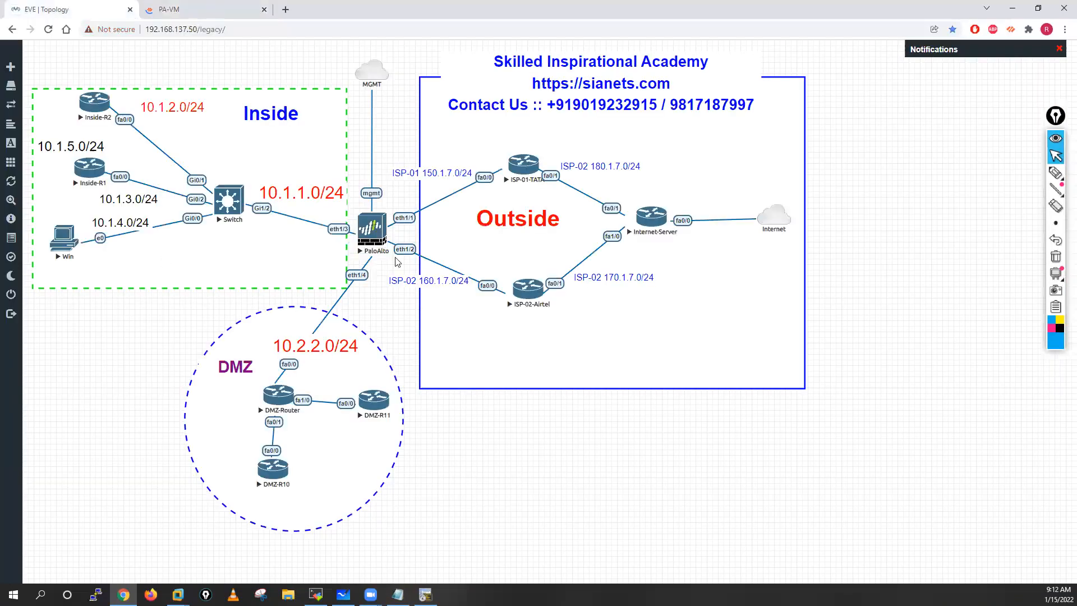
left_click(213, 6)
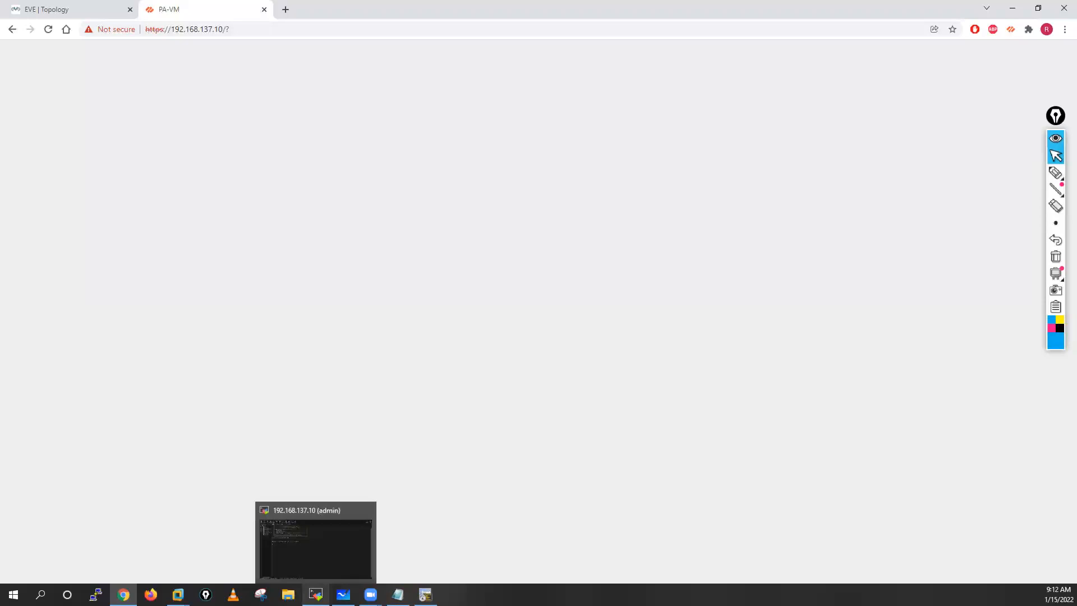
left_click(315, 594)
key("Return")
key("Return")
key("Return")
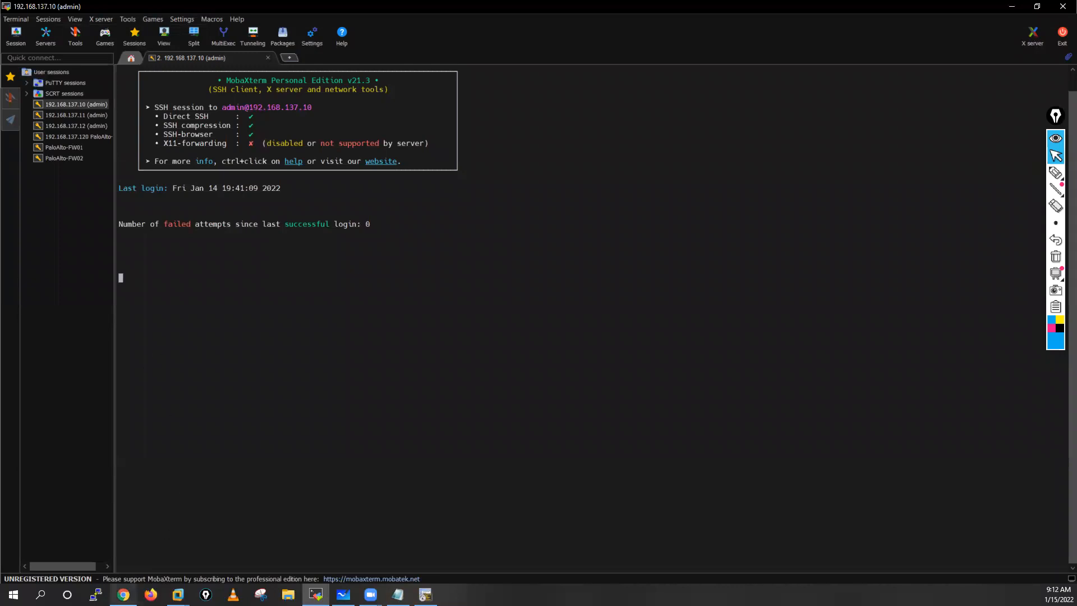
Step: Switch to the firewall page in Chrome, dismiss the Welcome message, and postpone the telemetry data collection choice
left_click(123, 594)
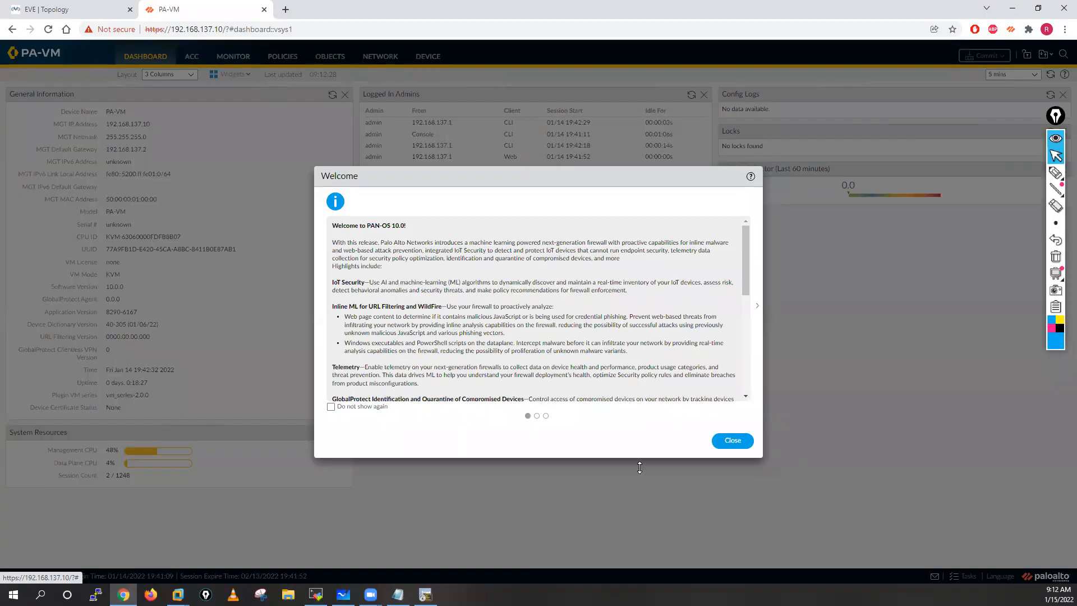
left_click(732, 441)
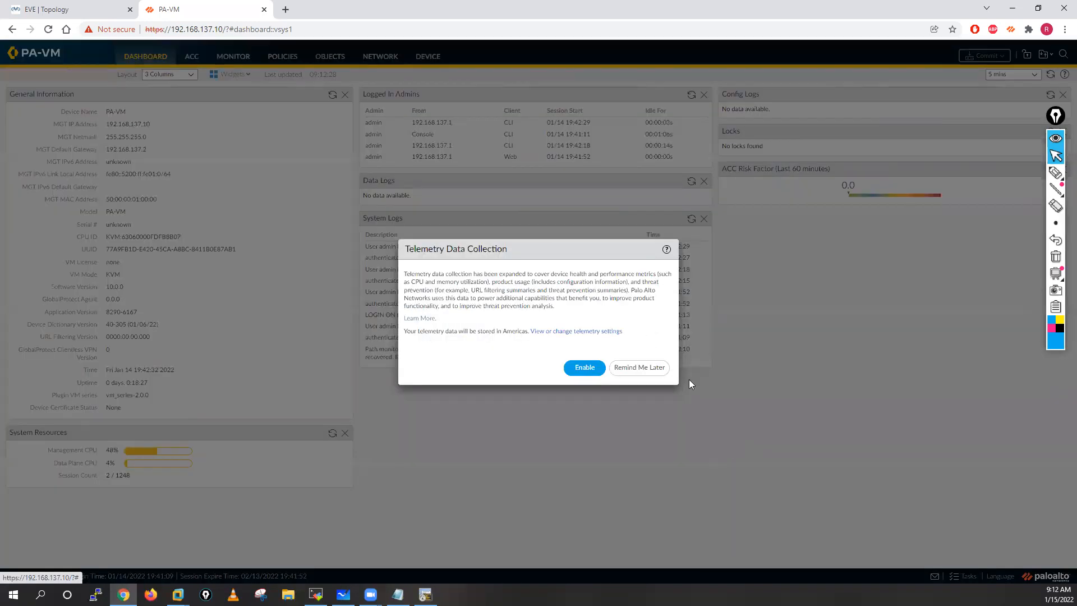
left_click(641, 368)
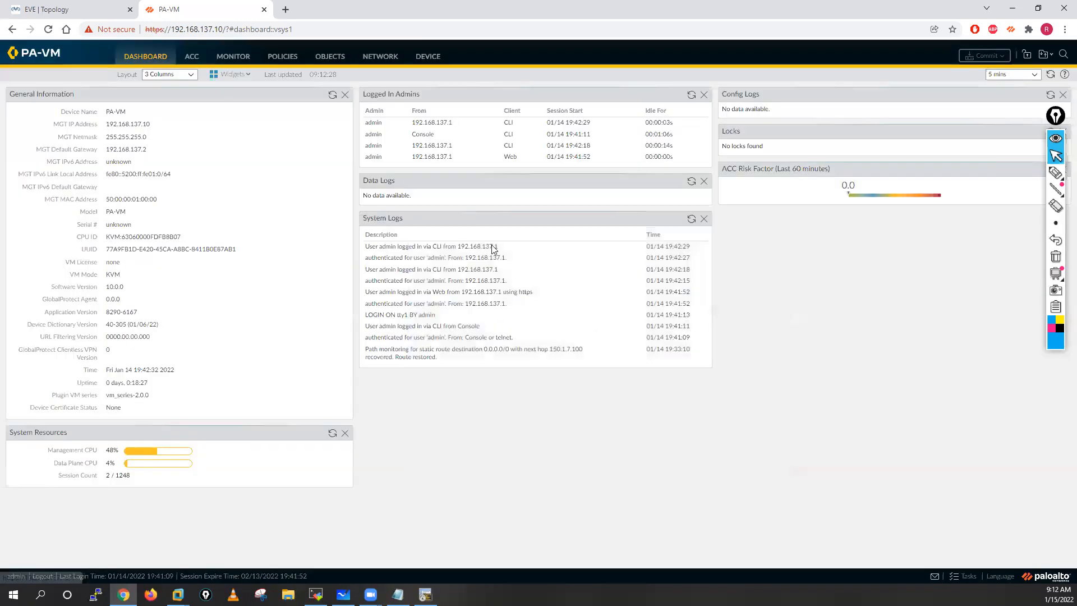
Step: Start a new DHCP server entry in the firewall's network settings with ethernet1/4 as its interface, and check the topology
left_click(382, 59)
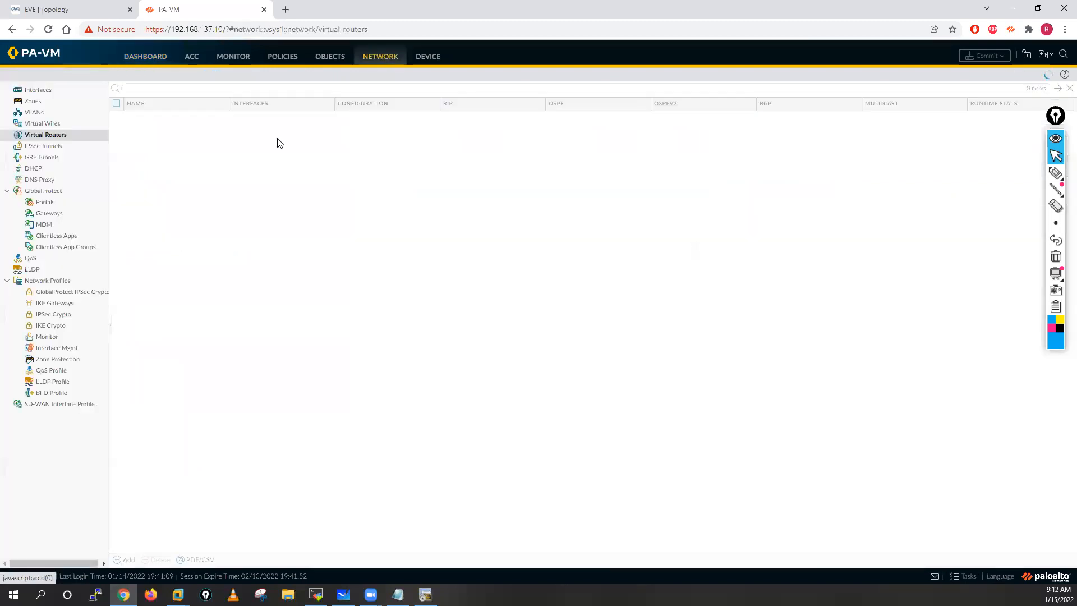
left_click(34, 167)
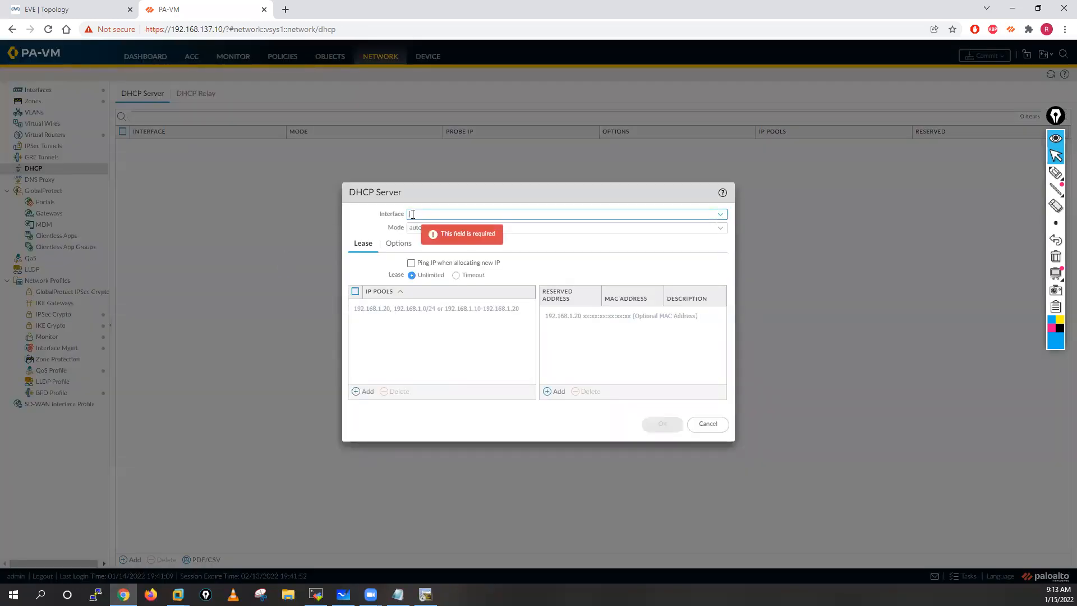
left_click(720, 213)
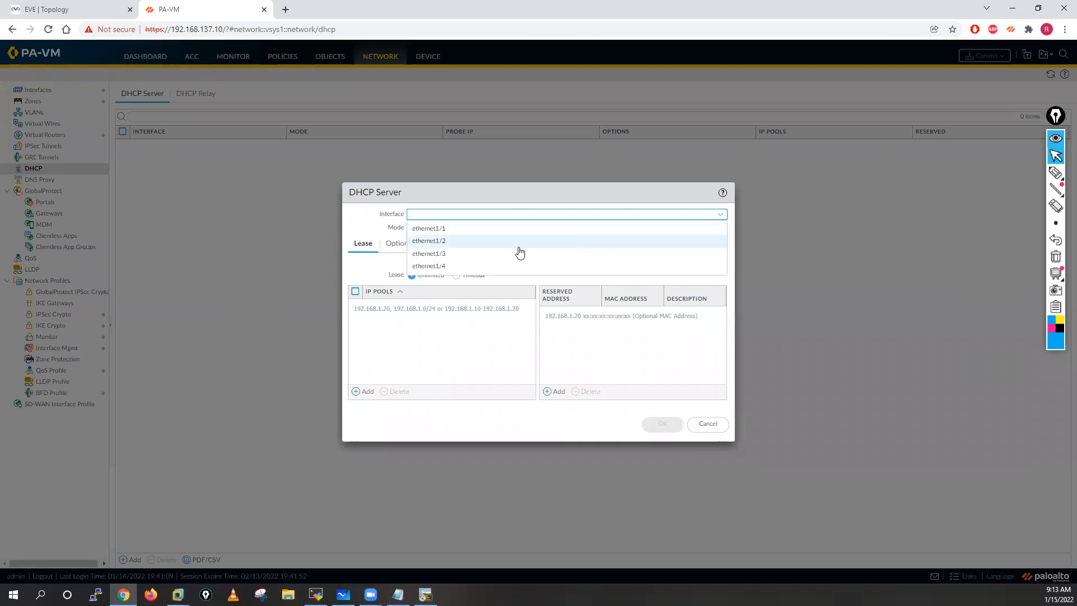
left_click(443, 266)
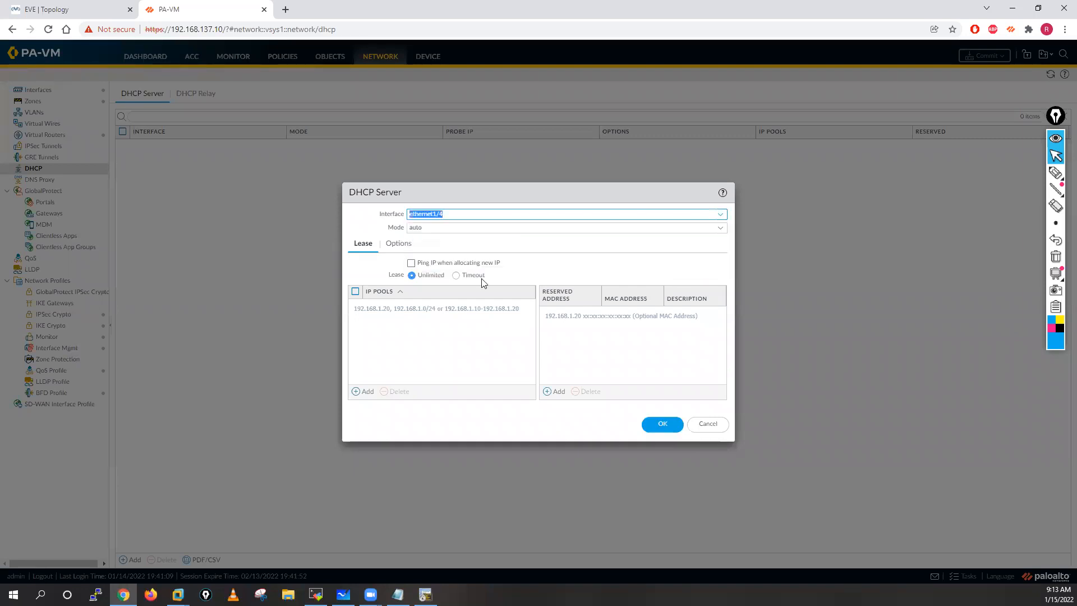
left_click(89, 3)
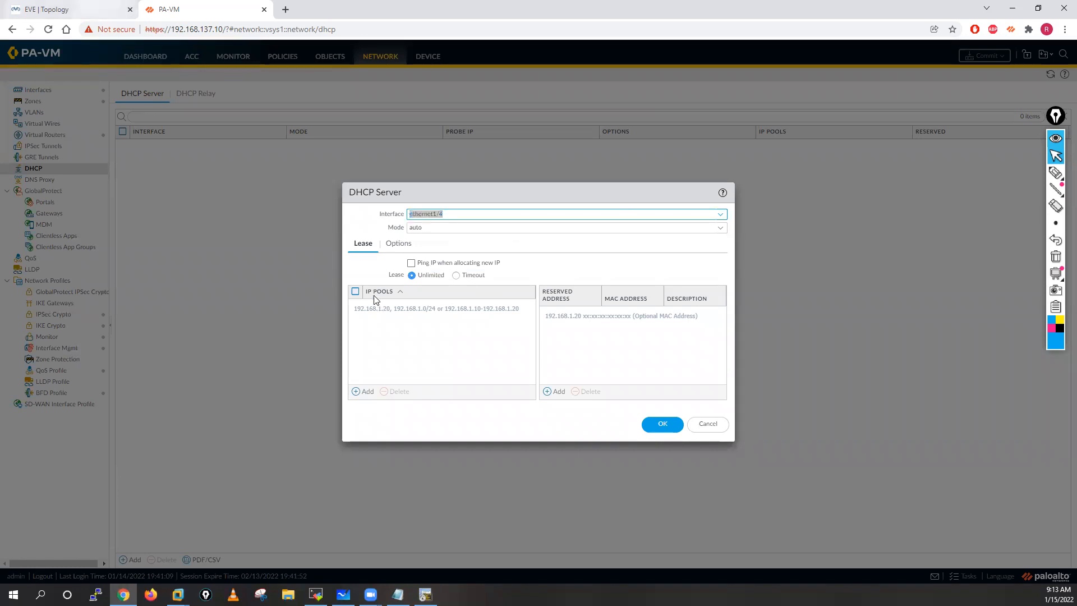
Step: Set the DHCP server's mode to enabled and add the IP pool 10.2.2.0/24, after checking the EVE topology
key("ctrl+Tab")
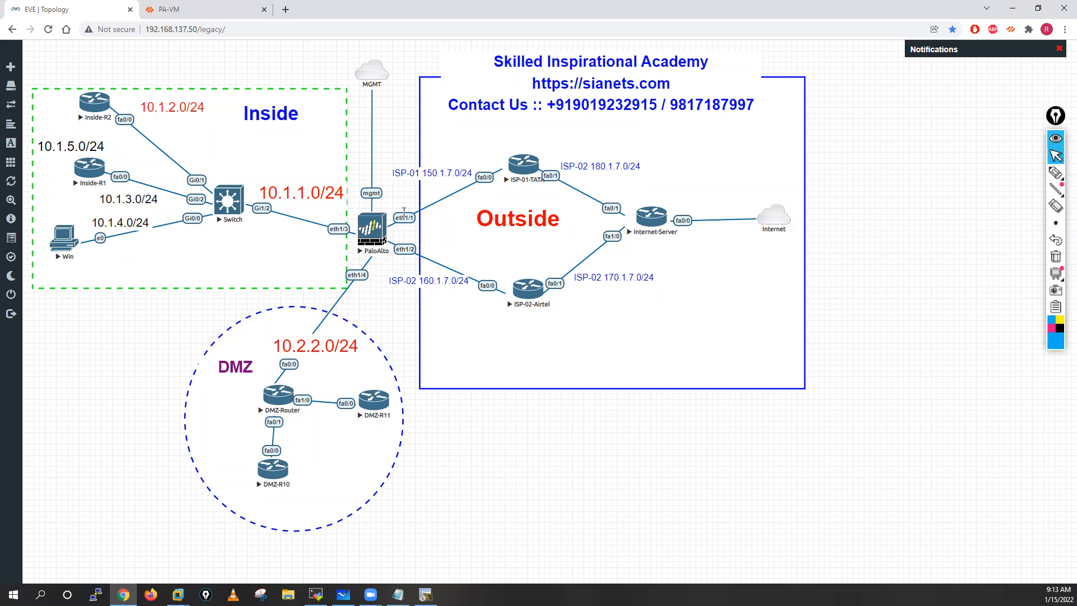
key("ctrl+Tab")
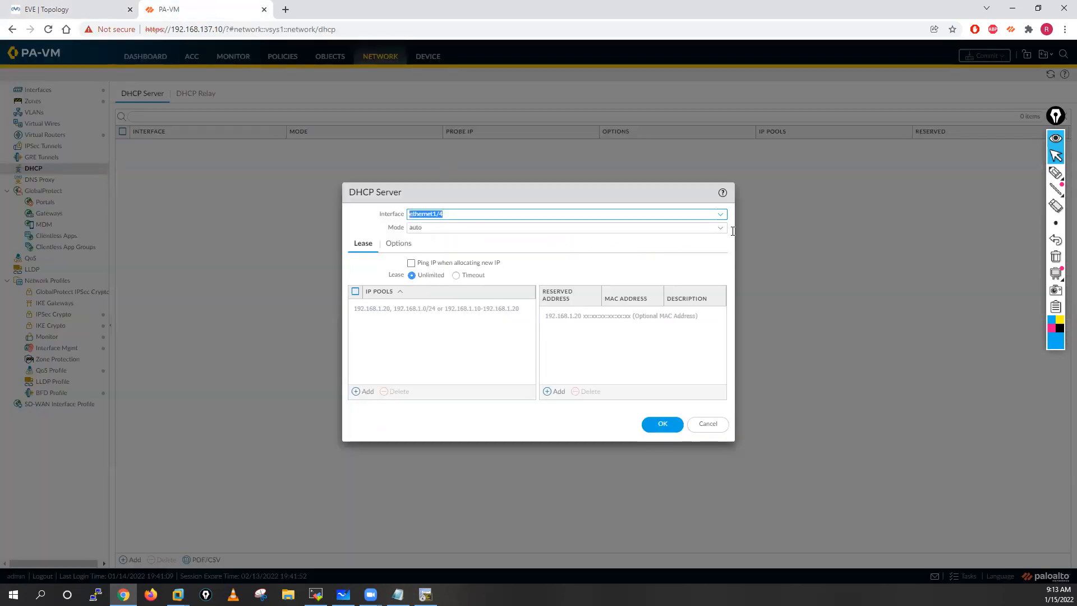
left_click(724, 230)
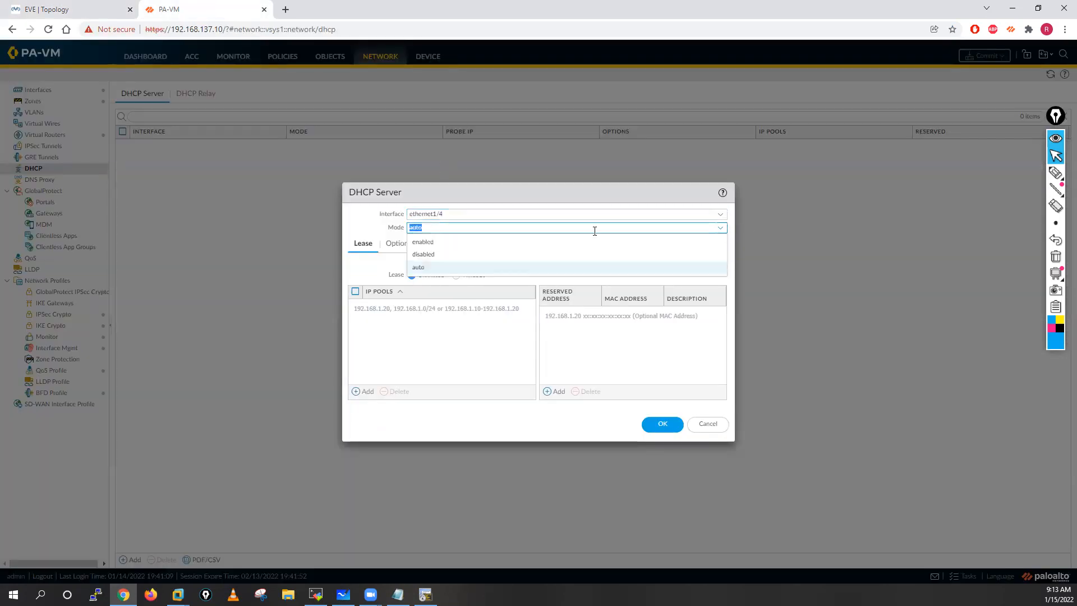
left_click(423, 242)
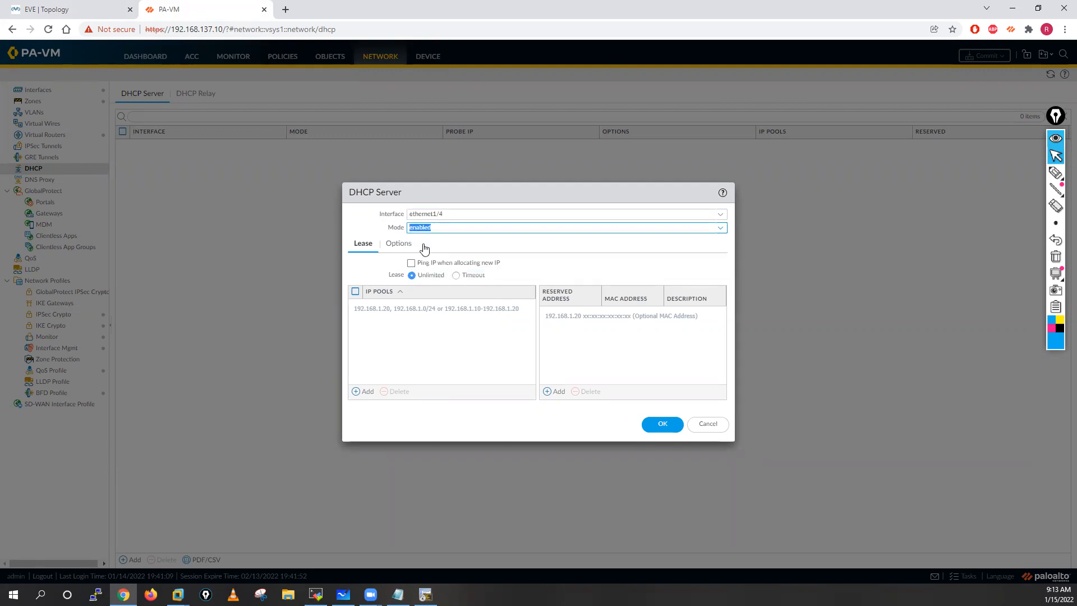
left_click(363, 391)
type("10.2.2.0/24")
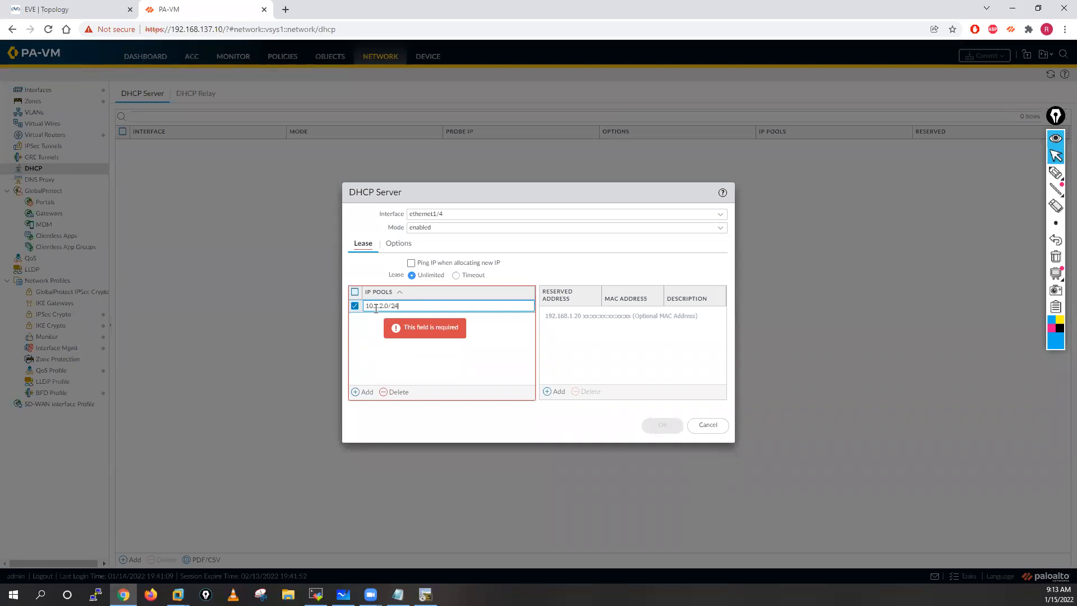
left_click(384, 364)
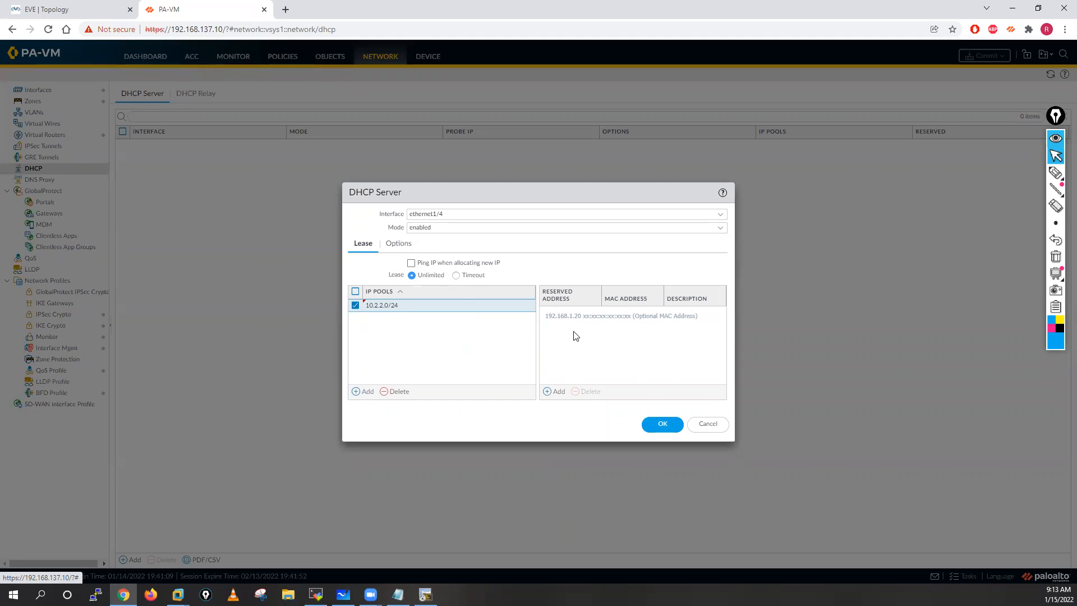
Step: Enable pinging the IP when allocating a new one, view the lease timeout fields, and set the lease back to Unlimited
left_click(411, 263)
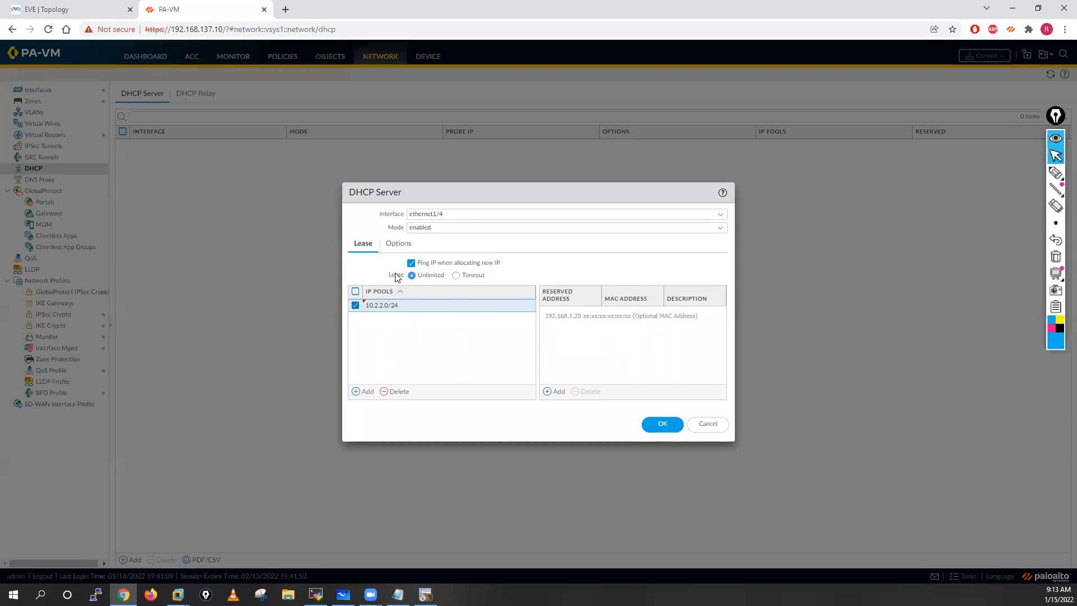
left_click(456, 275)
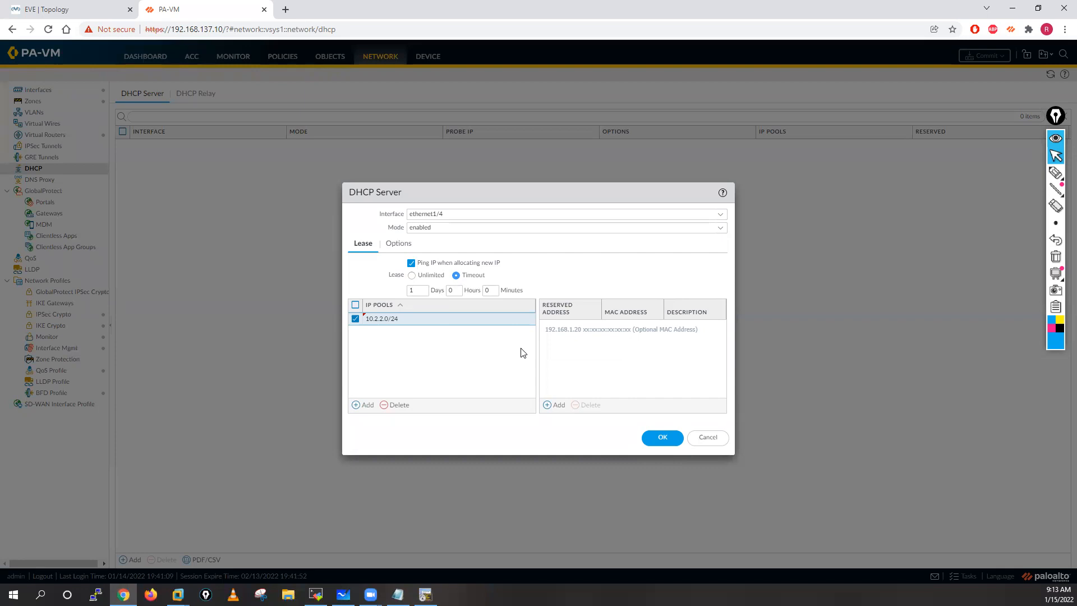
left_click(412, 275)
Step: In the DHCP options, keep the inheritance source as None and set the gateway to 10.2.2.250 and the subnet mask to 255.255.255.0
left_click(404, 251)
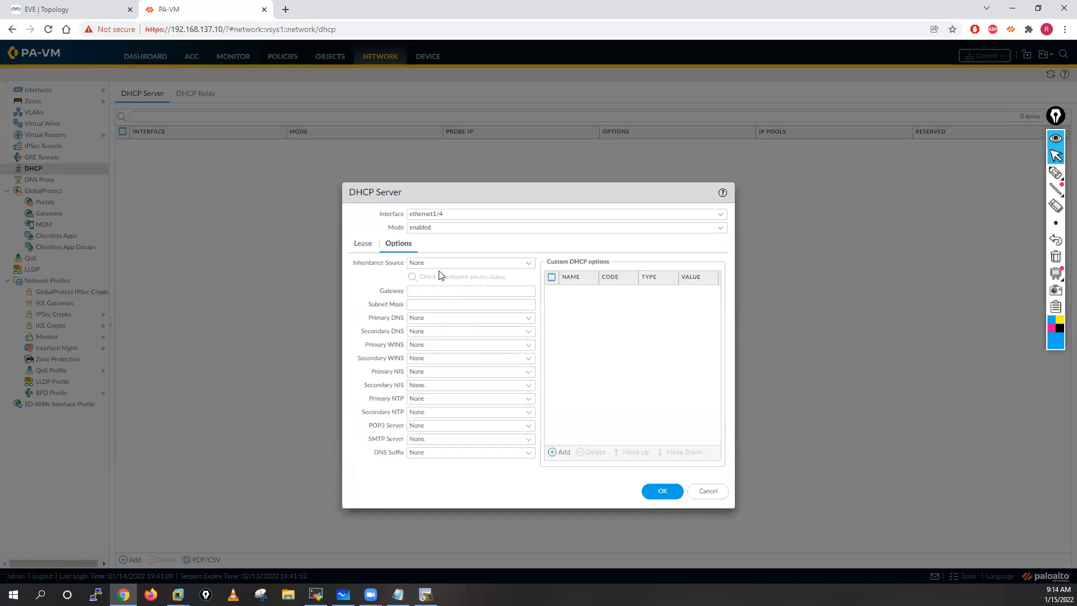
left_click(530, 264)
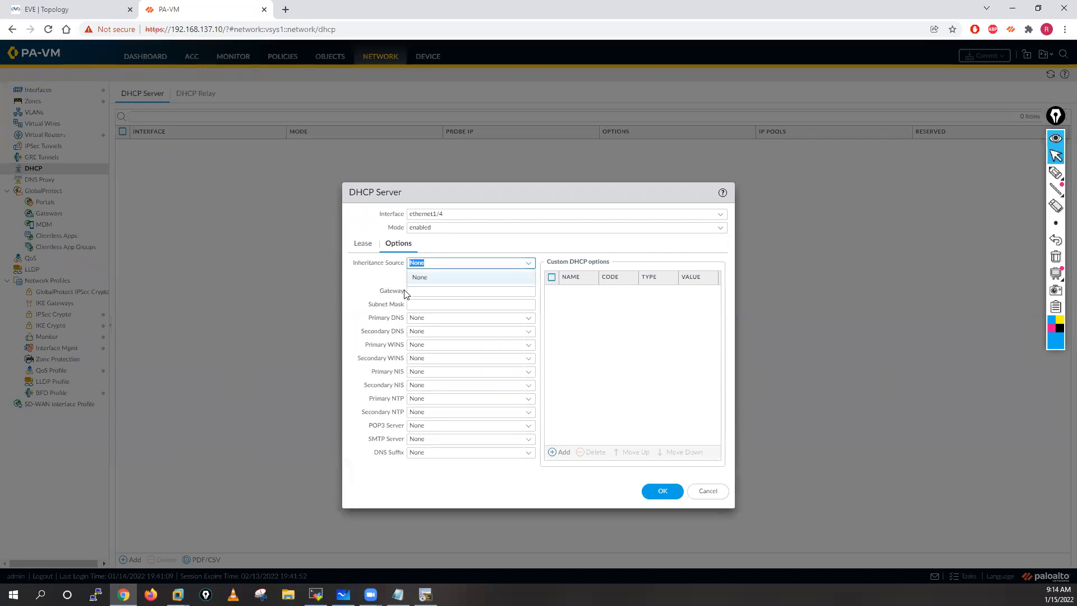
left_click(425, 279)
left_click(424, 287)
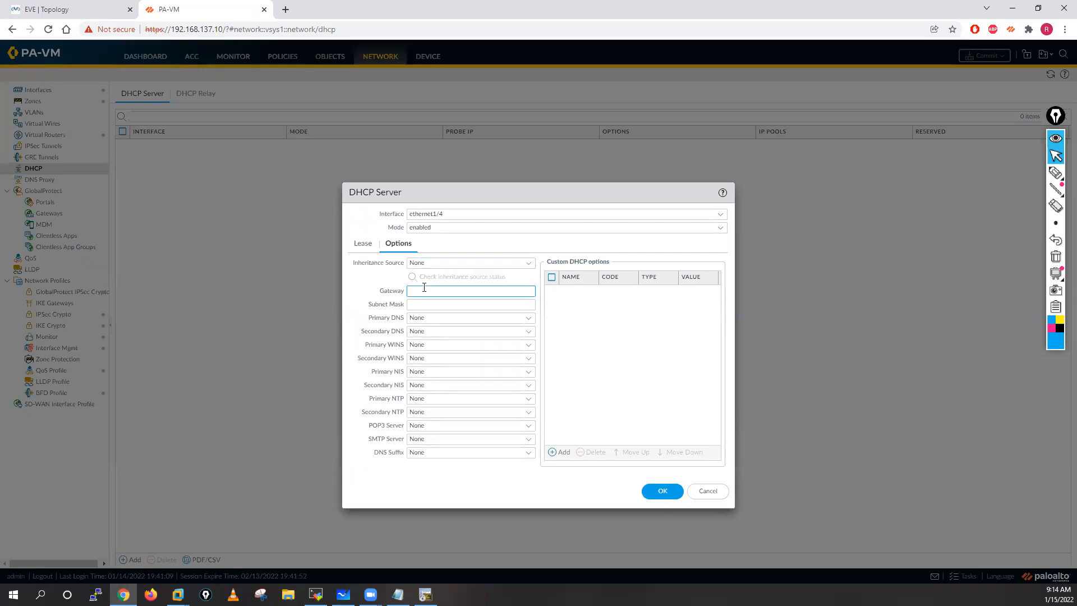
type("10.24.2.2")
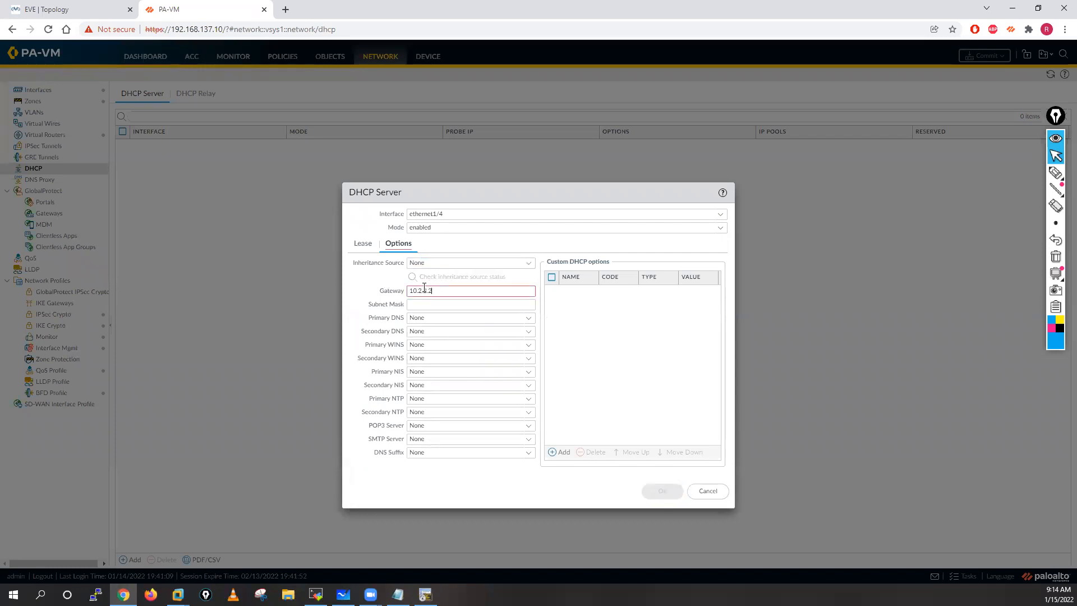
type("50")
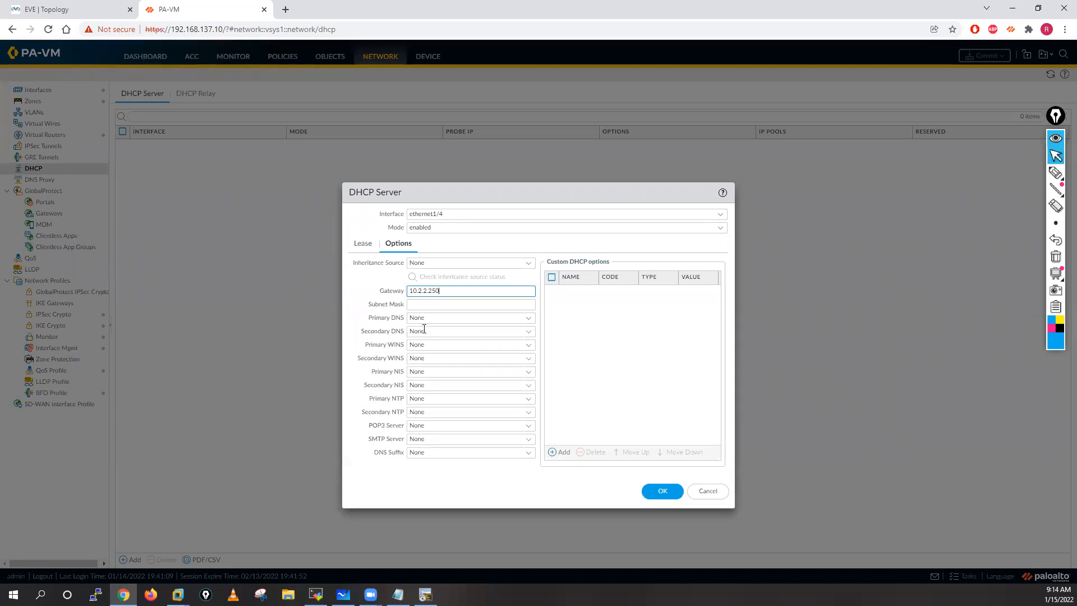
left_click(428, 304)
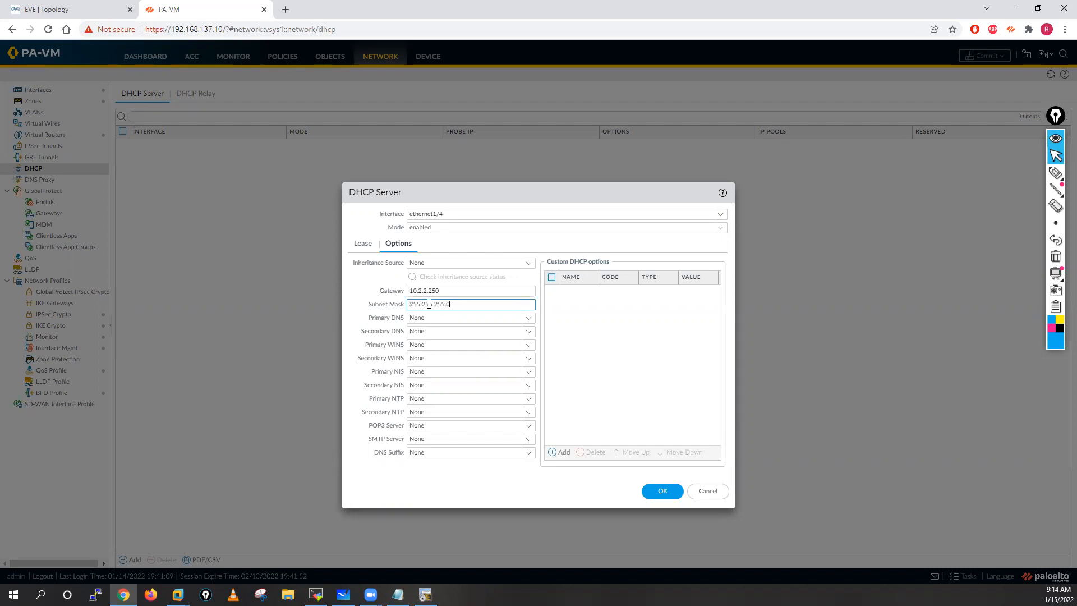
Step: Set the DHCP server's primary DNS to 10.1.1.220 and its secondary DNS to 8.8.8.8
left_click(440, 321)
type("8.")
key("BackSpace")
key("BackSpace")
type("10.")
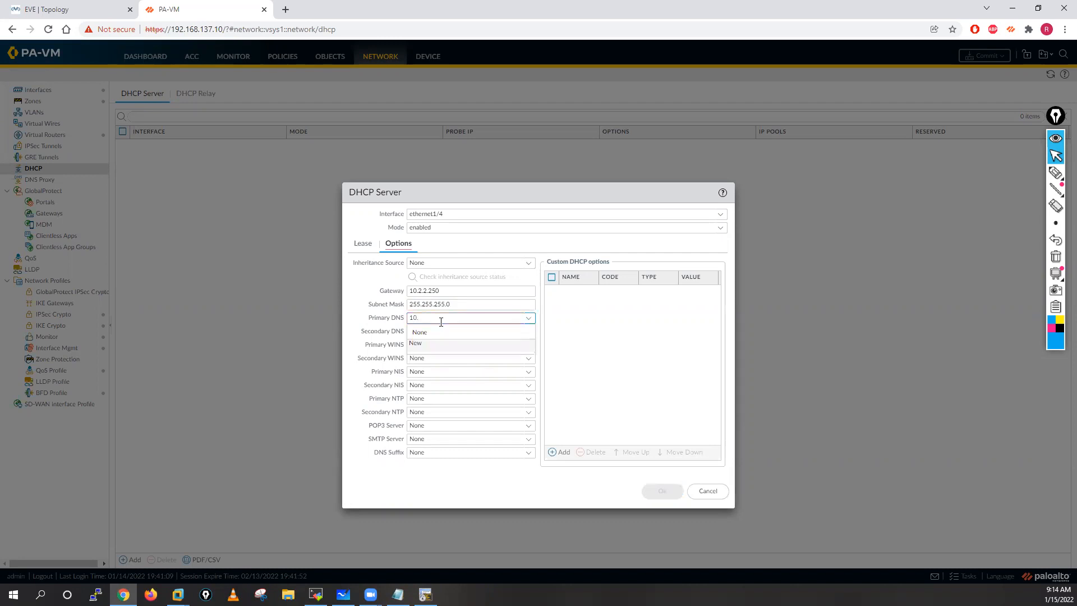
type("1.1.220")
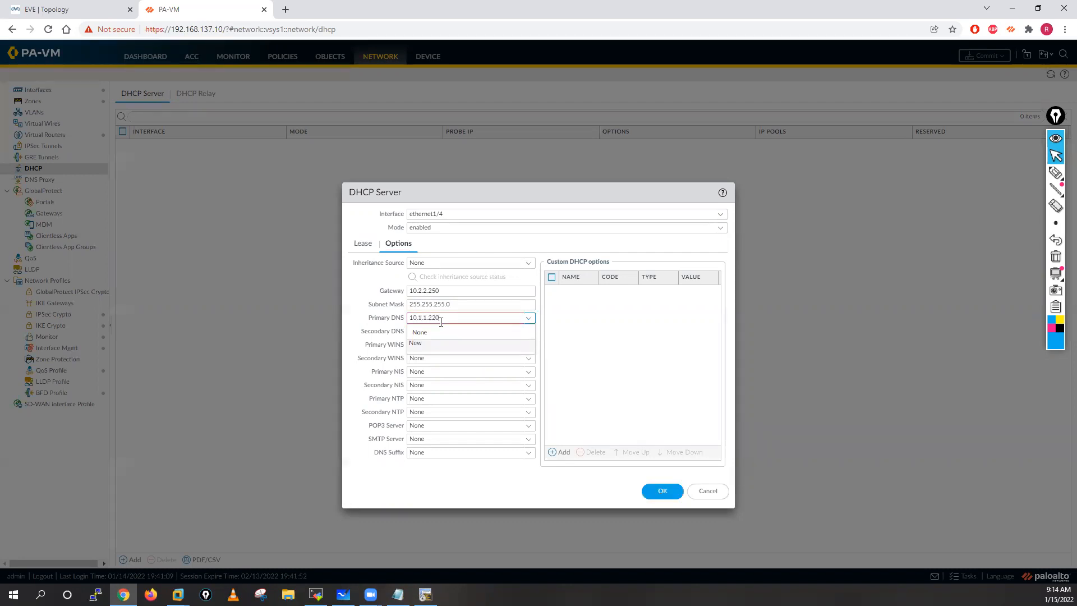
left_click(427, 332)
type("8.8")
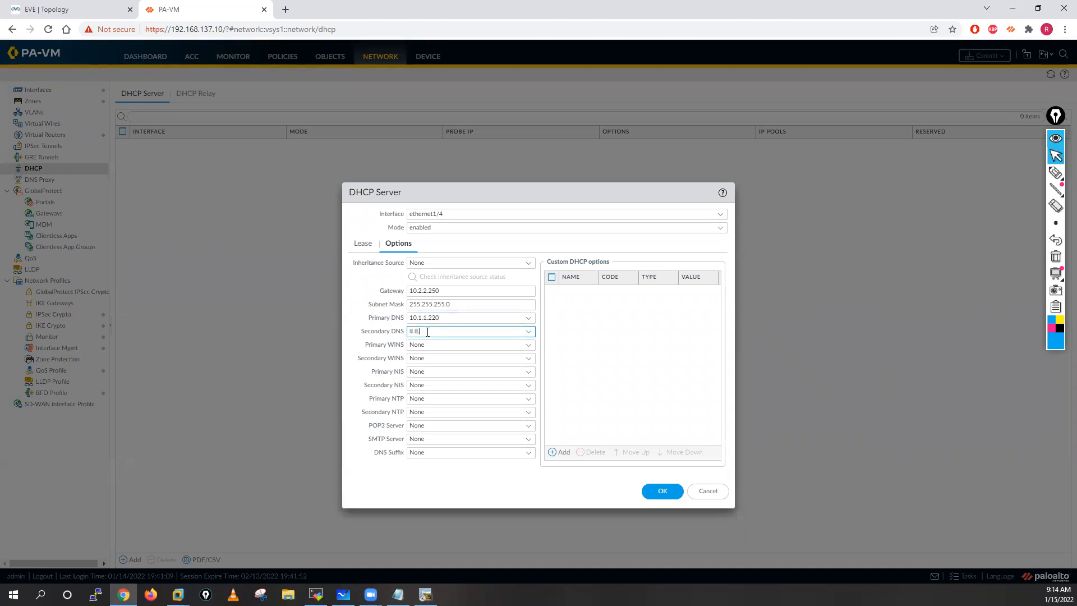
type(".8.8")
left_click(630, 324)
left_click(560, 455)
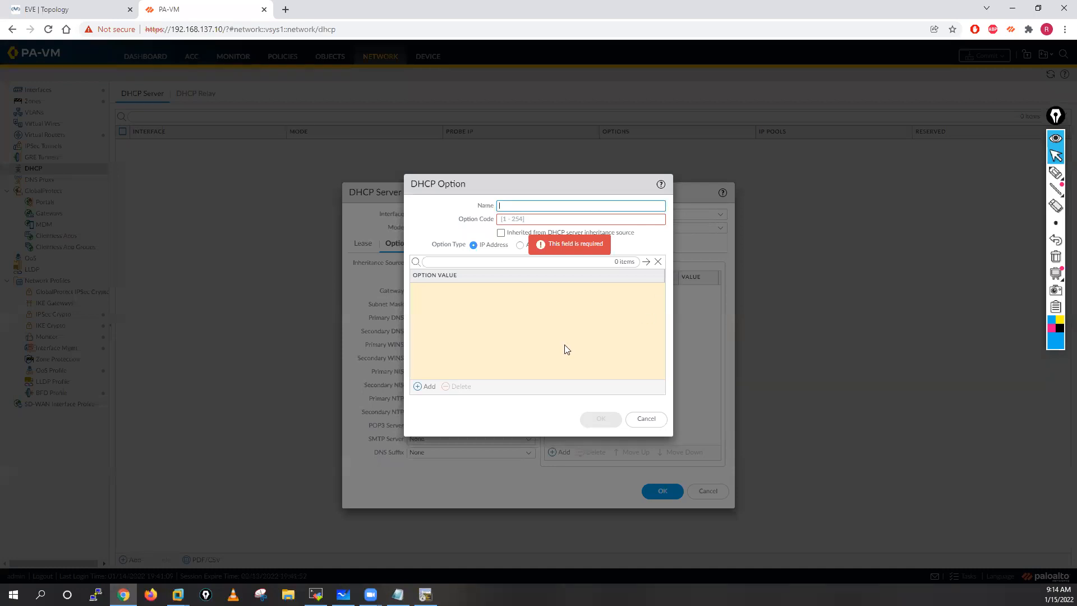
left_click(418, 387)
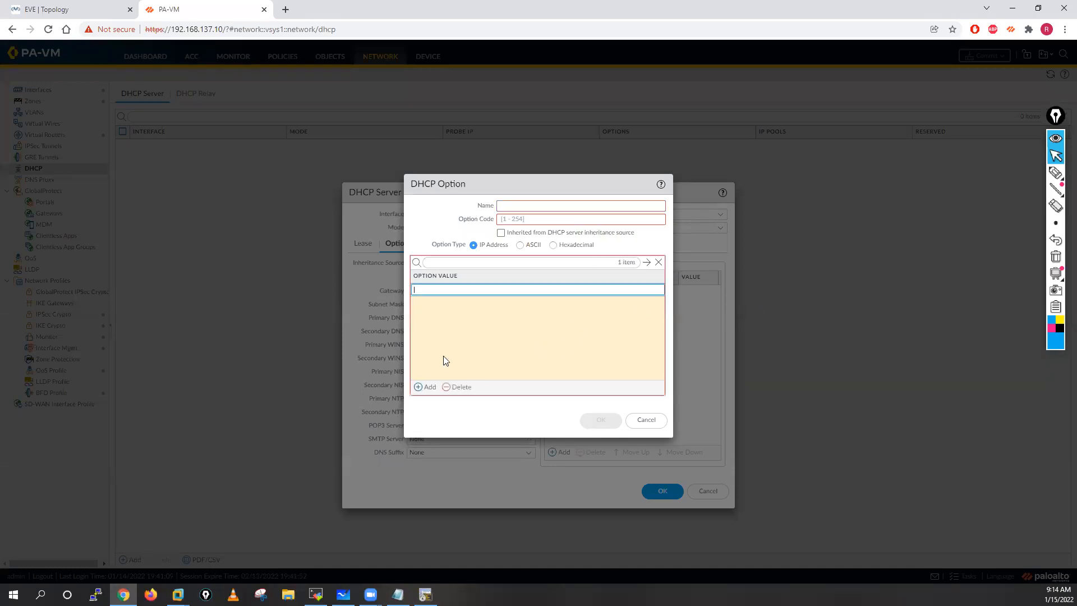
left_click(645, 421)
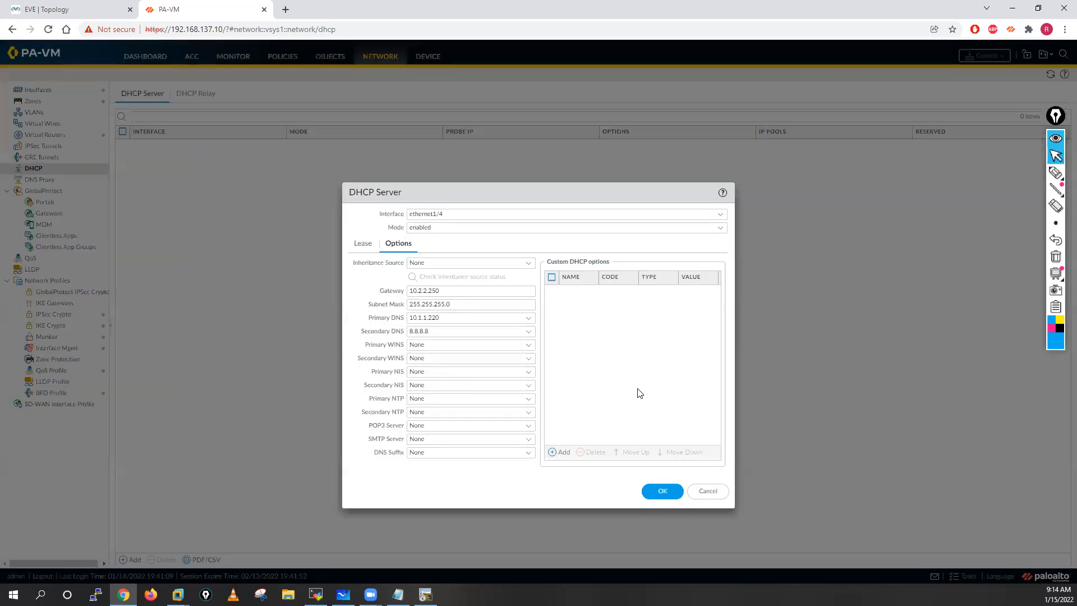
Step: Review the lease settings once more and save the ethernet1/4 DHCP server entry
left_click(361, 243)
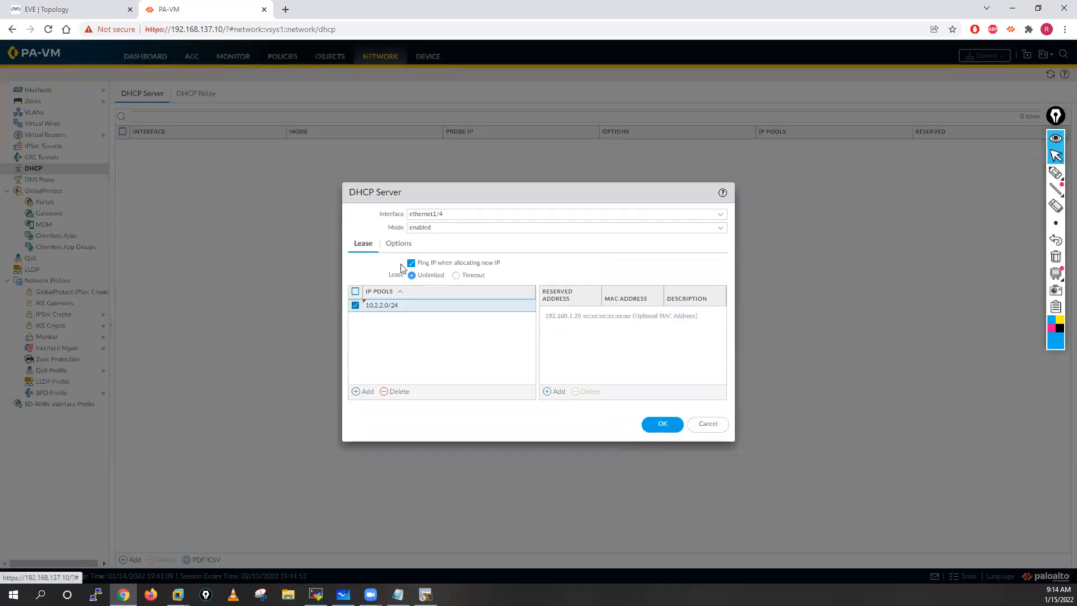
left_click(662, 425)
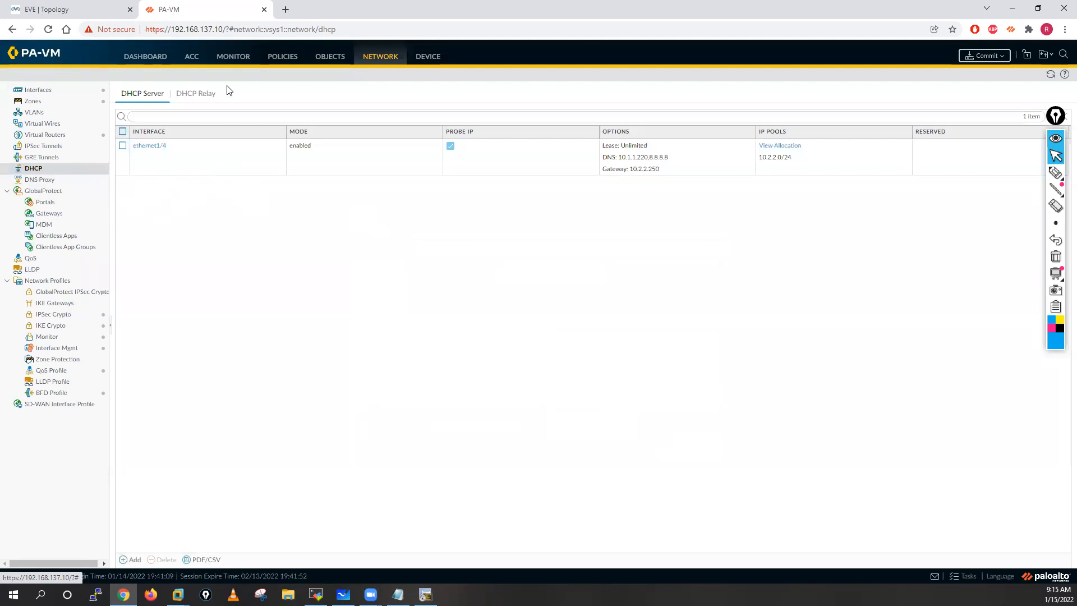
Step: Switch to the DMZ-Router console in the terminal program and enter privileged mode and global configuration mode with ena and conf t
key("ctrl+Tab")
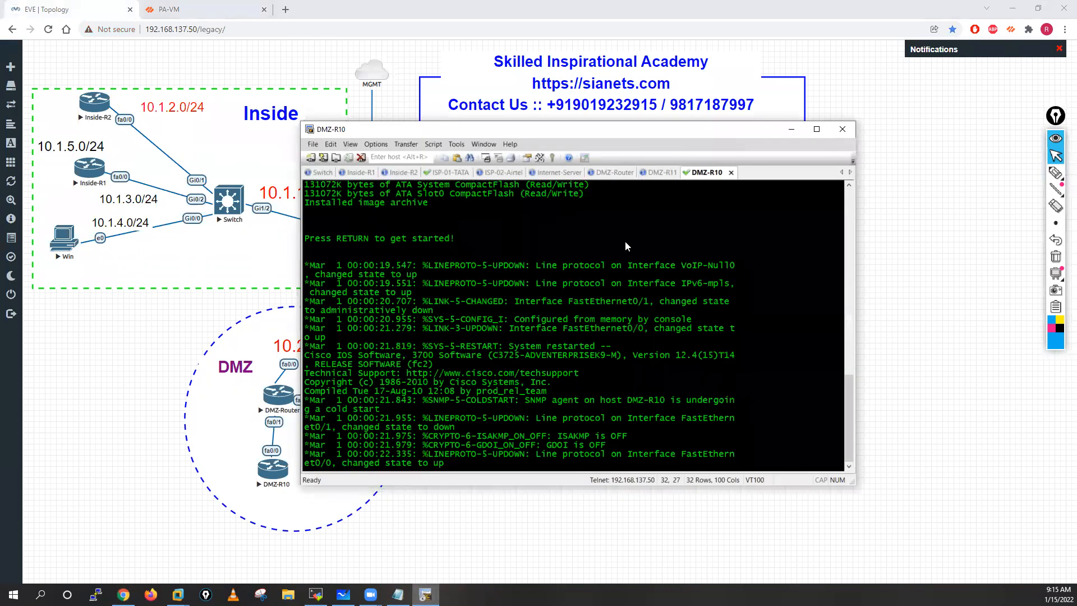
key("Return")
key("Return")
key("Return")
key("Return")
key("Return")
key("Return")
key("Return")
key("Return")
type("ena")
key("Return")
key("Return")
key("Return")
key("Return")
type("cp")
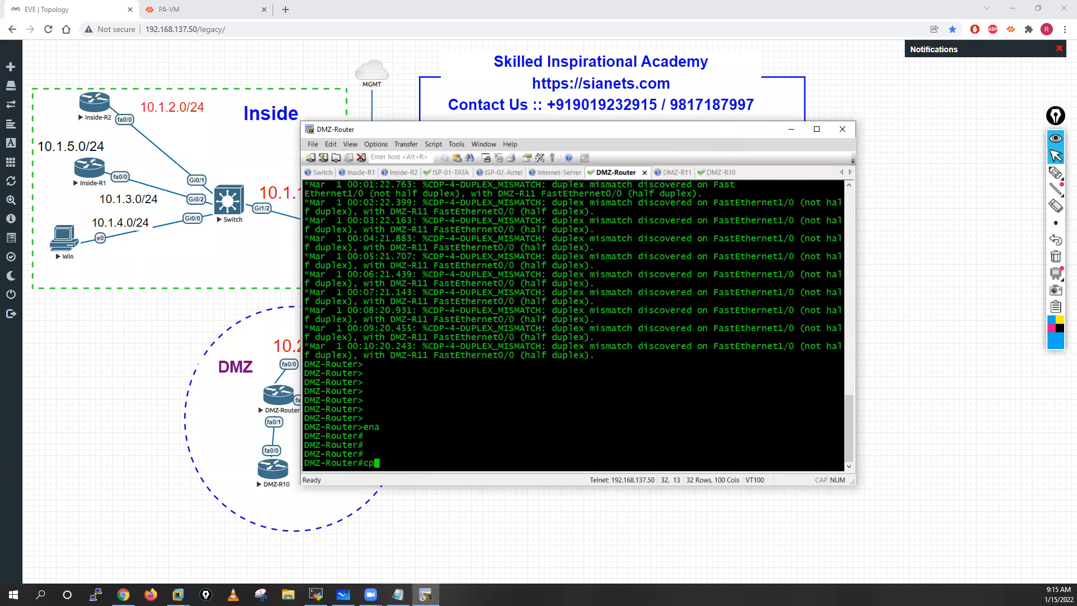
key("BackSpace")
type("onf t")
key("Return")
key("Return")
key("Return")
key("Return")
key("Return")
key("Return")
Step: List the DMZ-Router interface addresses with do sh ip int bri, and move the terminal window clear of the DMZ topology
type("do sh ip")
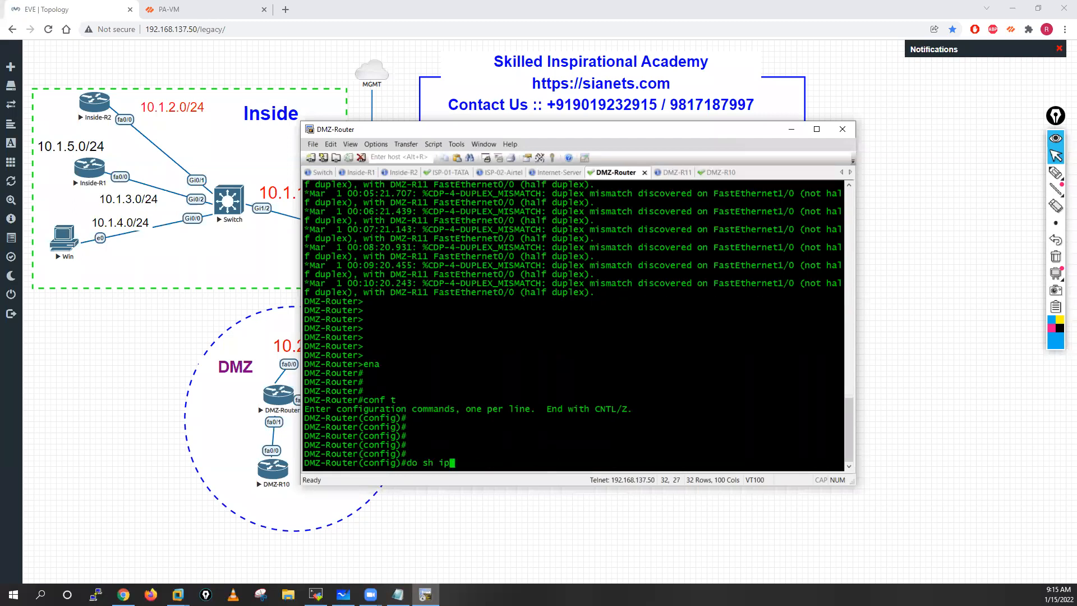
type(" int bri")
key("Return")
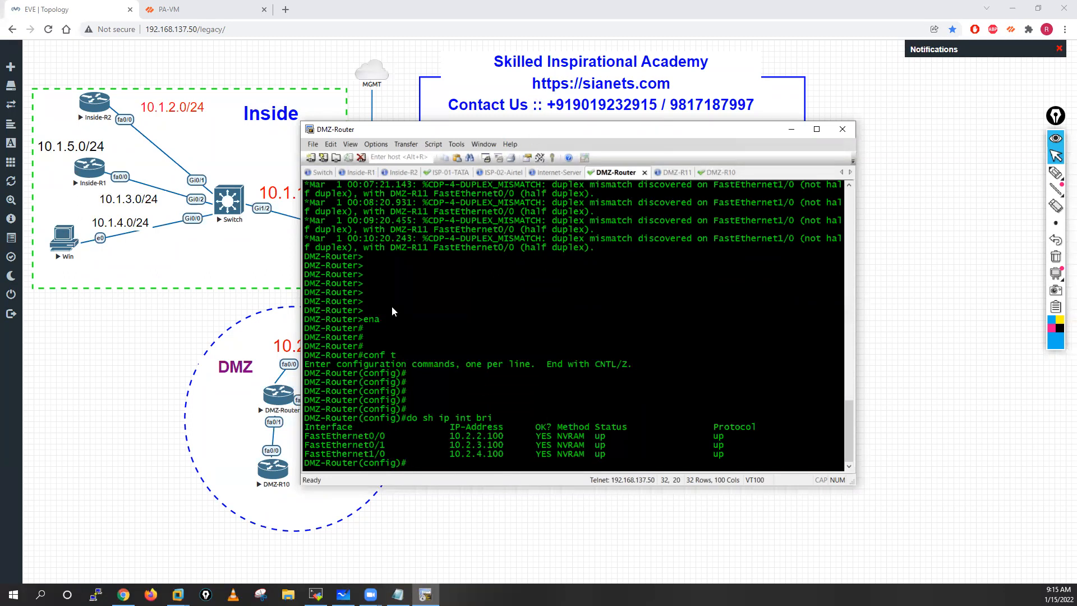
left_click_drag(533, 126, 681, 147)
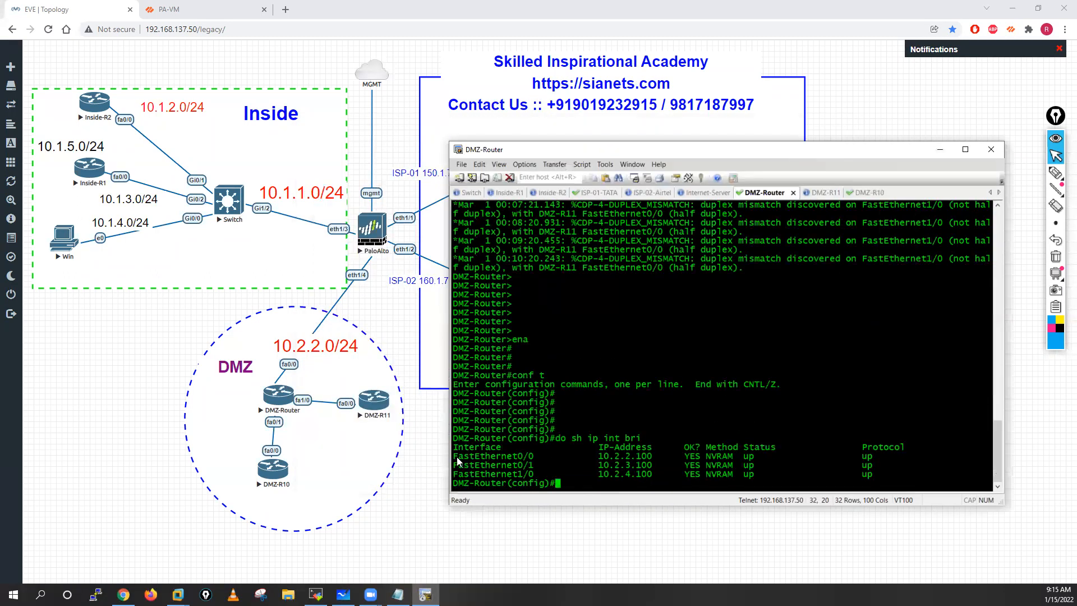
Step: Enter interface f0/0 on the DMZ-Router and remove its IP address with no ip add
type("int f0/0")
key("Return")
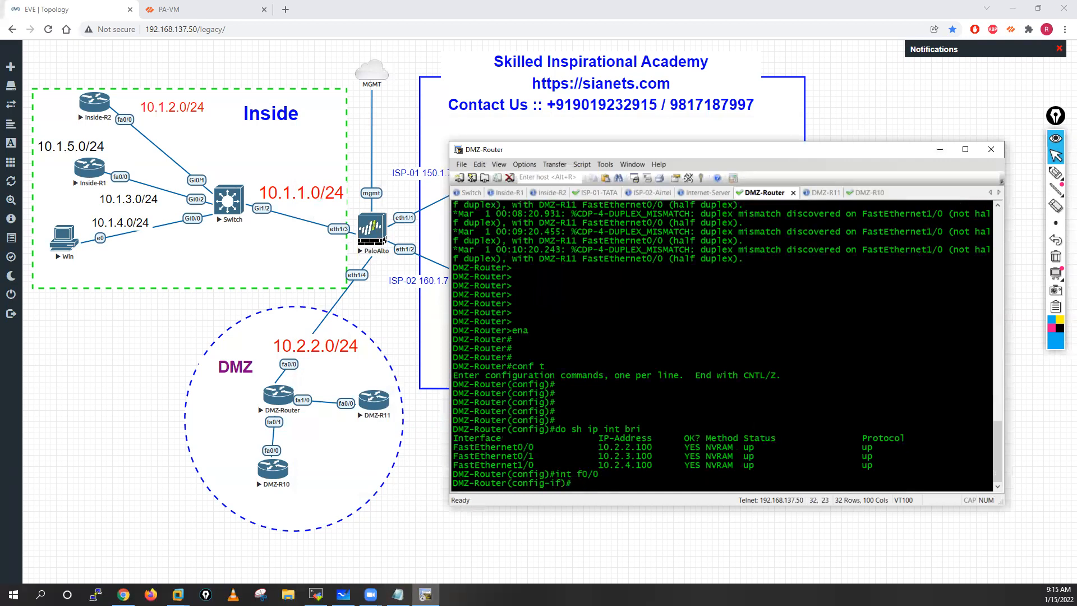
type("no ip add")
key("Return")
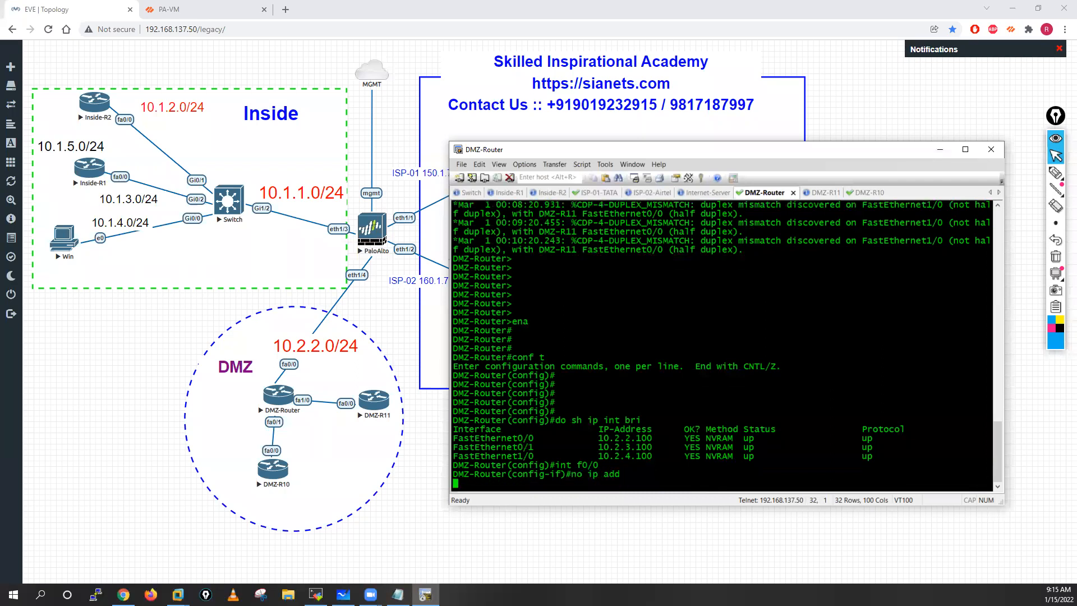
Step: Check the ip address command's options and configure f0/0 to get its address with ip address dhcp
type("ip add")
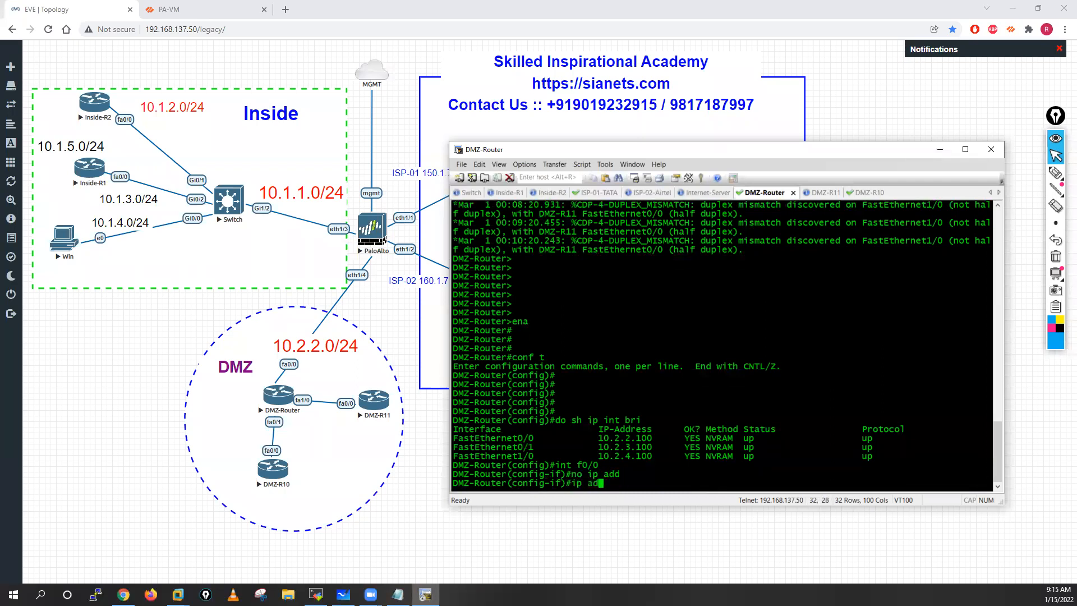
key("Tab")
type("?")
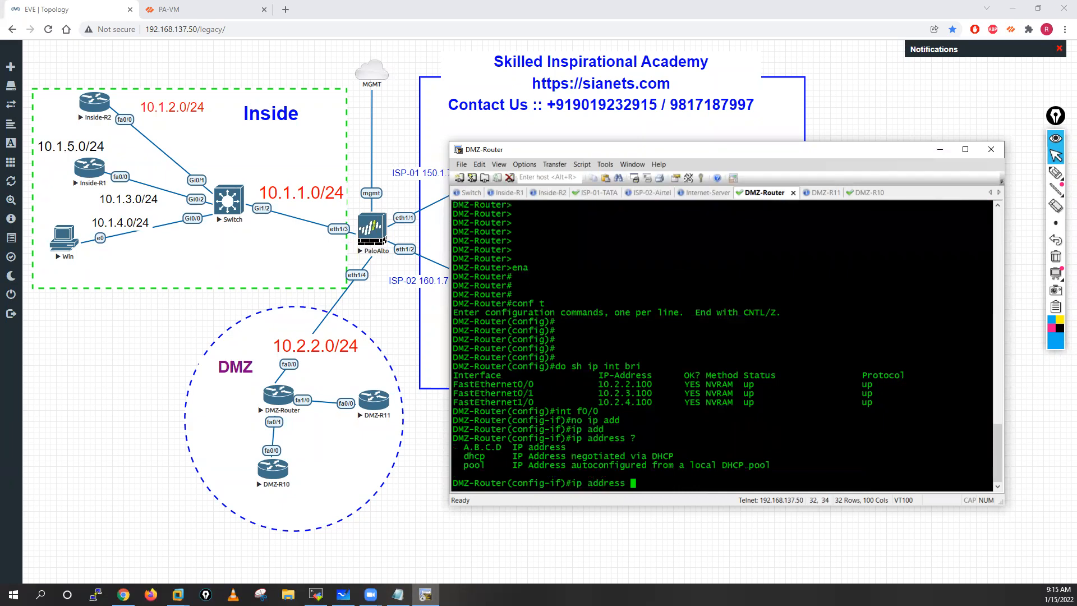
type("dh")
key("Tab")
type("?")
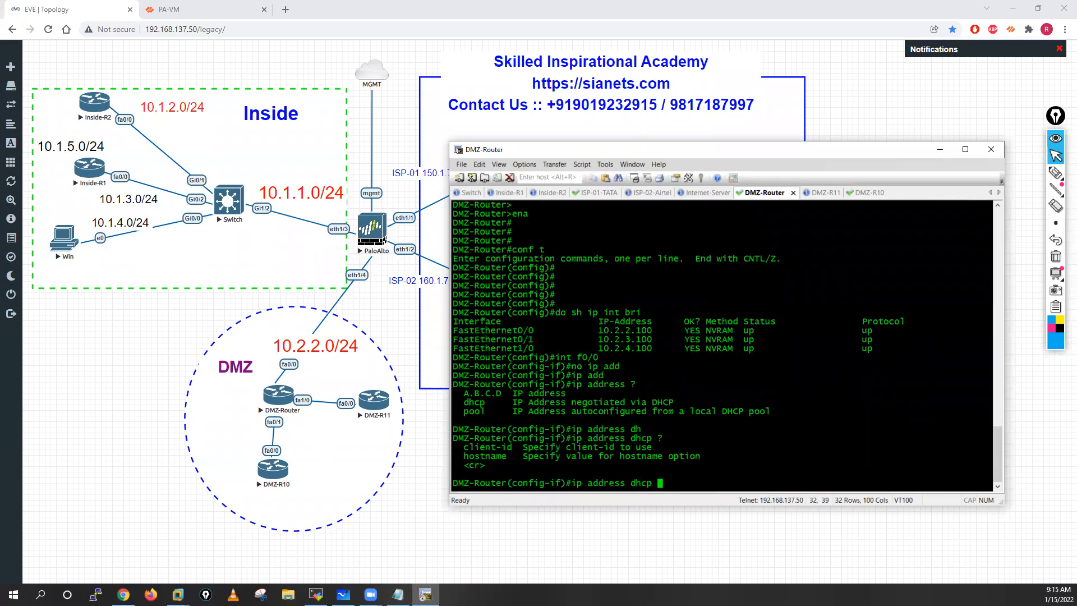
key("Return")
key("Return")
key("Return")
key("Return")
key("Return")
key("Return")
key("Return")
Step: Restart interface f0/0 on the DMZ-Router with shutdown followed by no shutdown
type("shut")
key("Tab")
key("Return")
key("Return")
key("Return")
key("Return")
key("Return")
key("Return")
type("no sh")
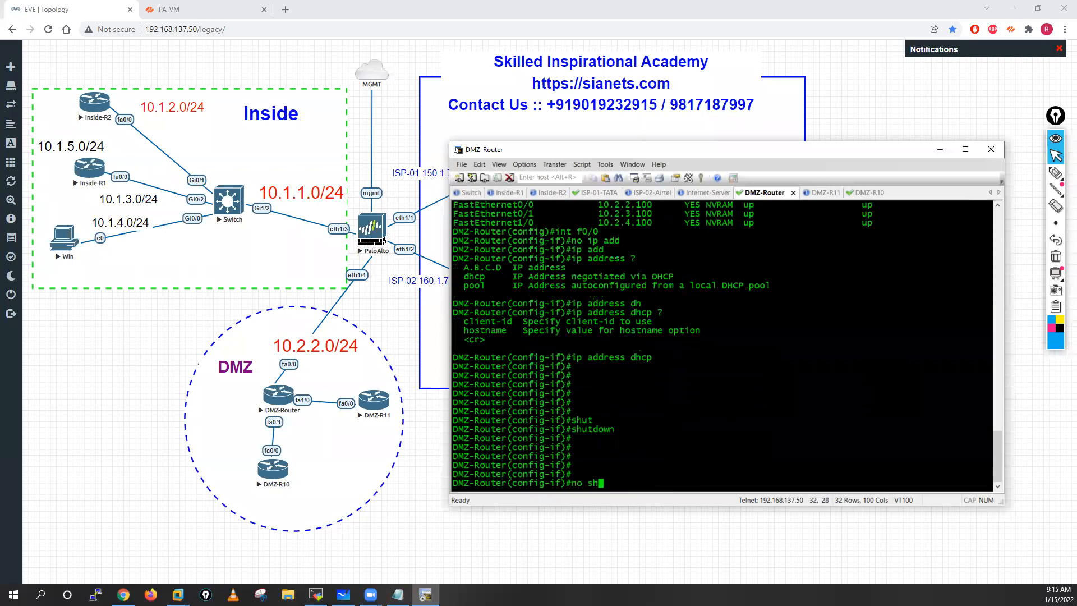
type("ut")
key("Tab")
key("Return")
key("Return")
key("Return")
key("Return")
key("Return")
key("Return")
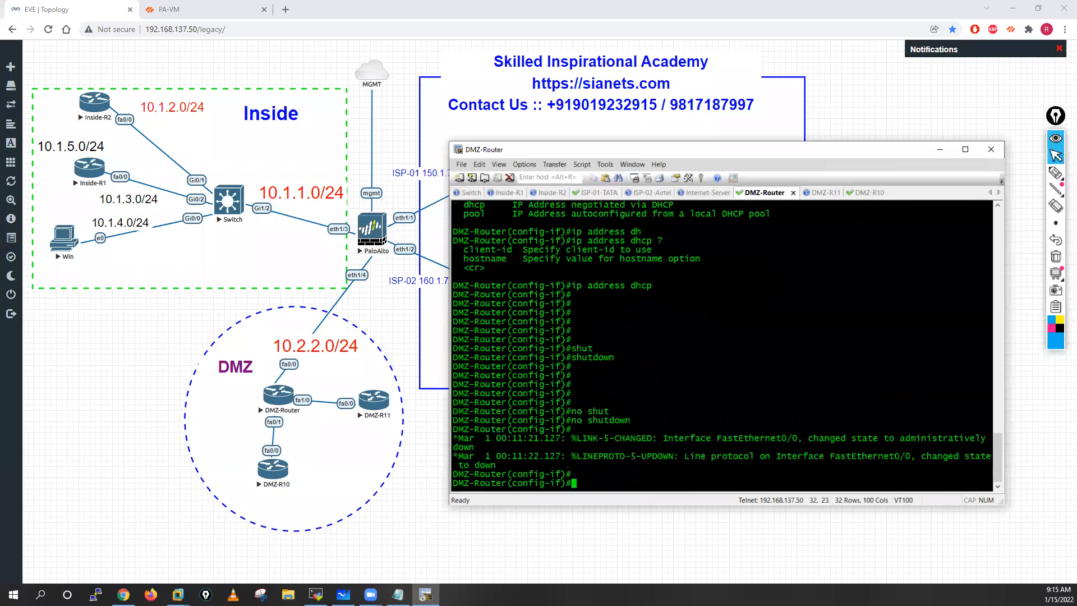
Step: Exit interface configuration mode and return to the DMZ-Router's global configuration prompt
type("exit")
key("Return")
Step: Exit global configuration mode and return to the DMZ-Router's privileged EXEC prompt
key("Return")
key("Return")
key("Return")
key("Return")
key("Return")
key("Return")
key("Return")
key("Return")
key("Return")
key("Return")
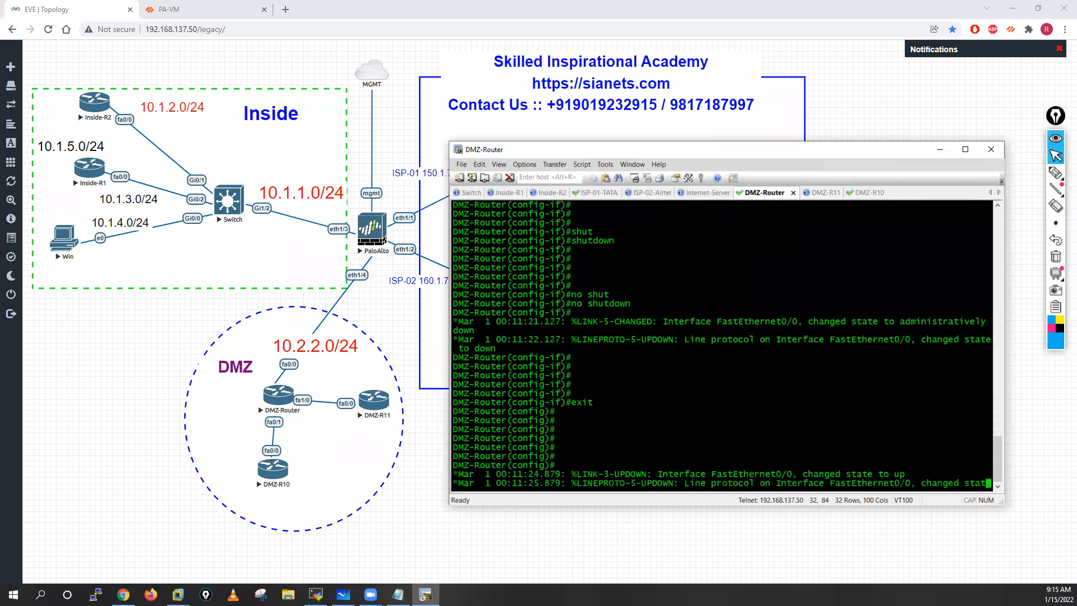
type("exit")
key("Return")
key("Return")
key("Return")
key("Return")
key("Return")
key("Return")
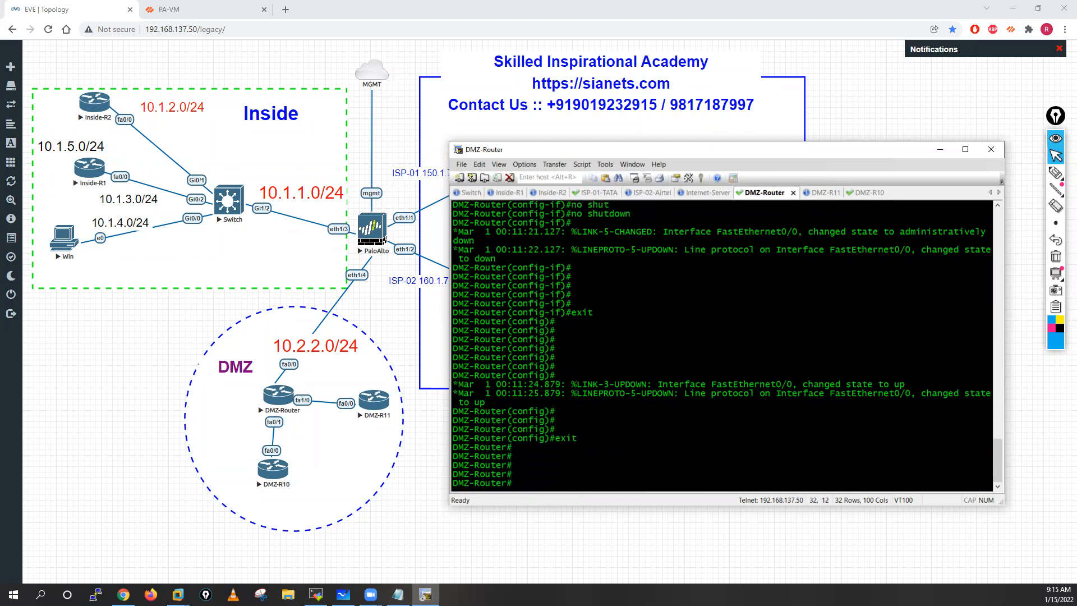
Step: List the DMZ-Router's interfaces and their IP addresses with sh ip int brief
type("sh ip i")
type("n")
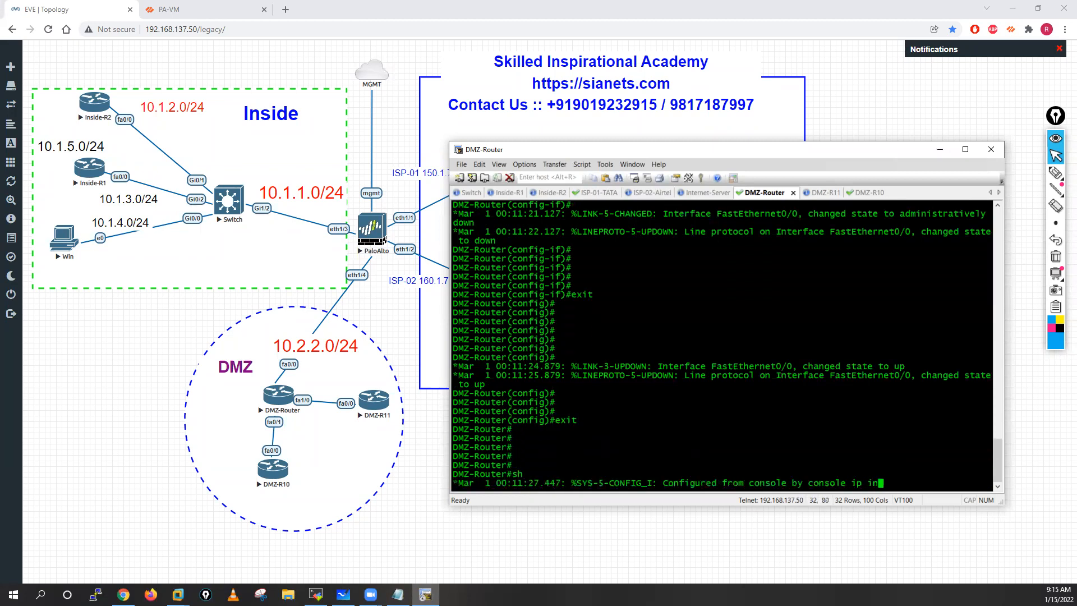
type("t bri")
key("Tab")
key("Return")
key("Return")
Step: Repeat sh ip int brief several times to check whether FastEthernet0/0 has received a DHCP address
key("Return")
key("Return")
key("Up")
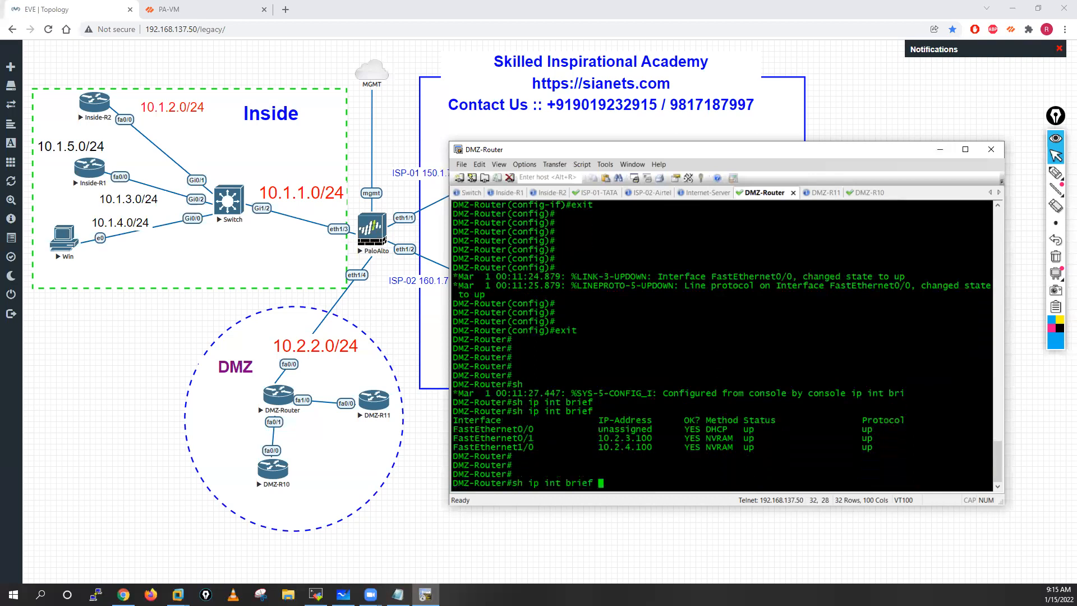
key("Return")
key("Return")
key("Up")
key("Return")
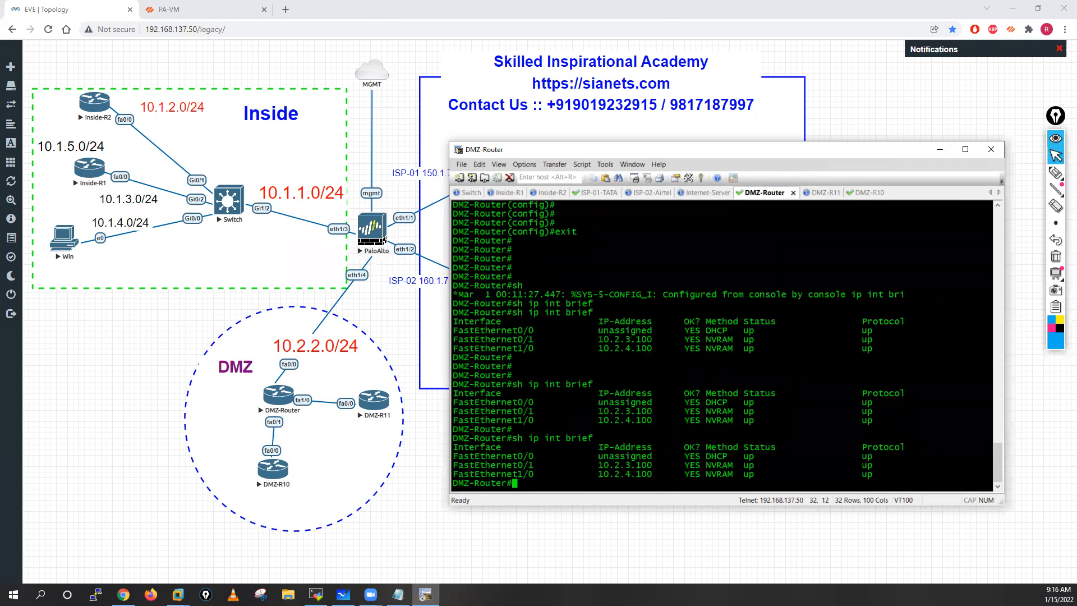
key("Up")
key("Return")
key("Up")
key("Return")
key("Up")
key("Return")
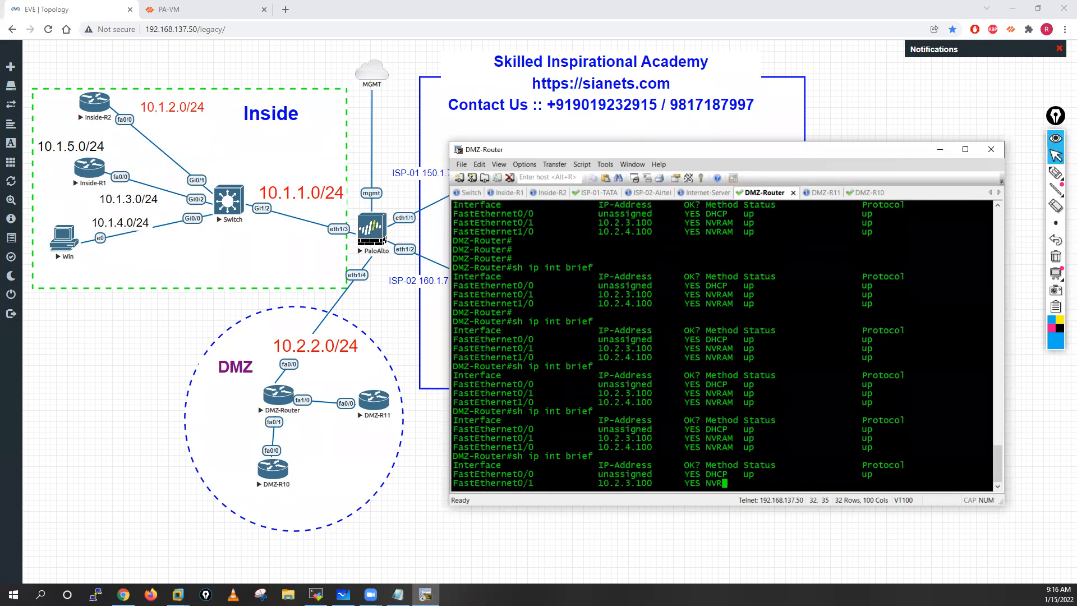
Step: Switch to PA-VM, view the IP pool allocation of the ethernet1/4 DHCP server, and commit the firewall configuration
left_click(168, 9)
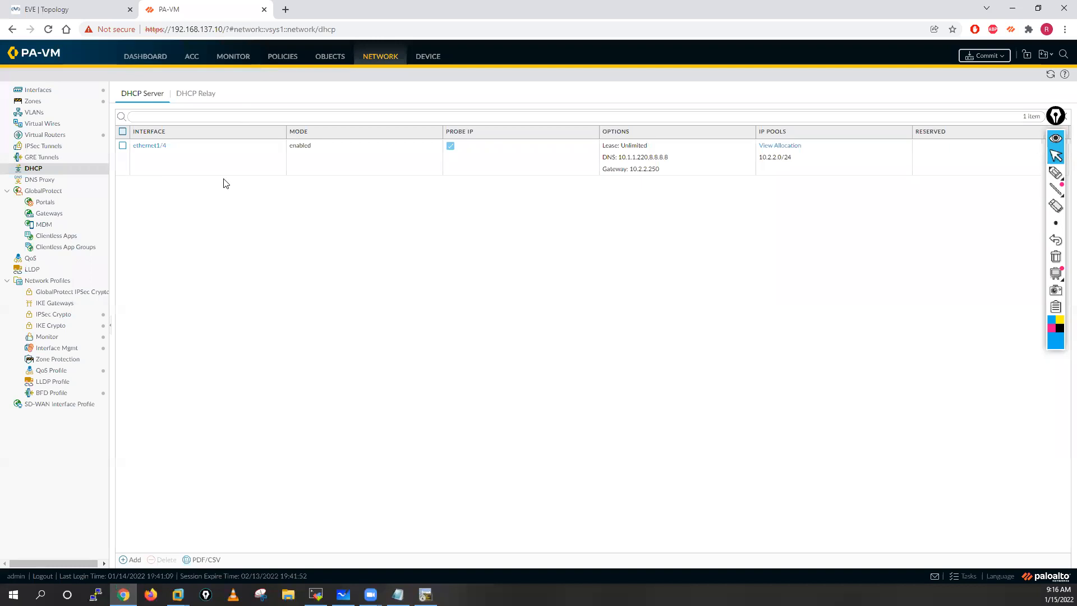
left_click(791, 149)
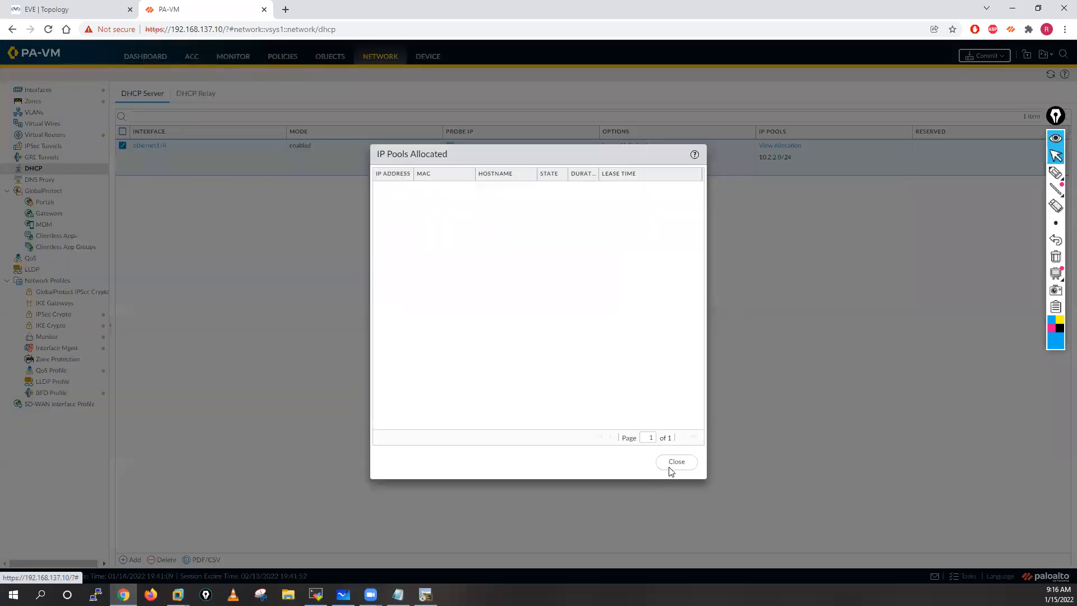
left_click(672, 464)
left_click(984, 55)
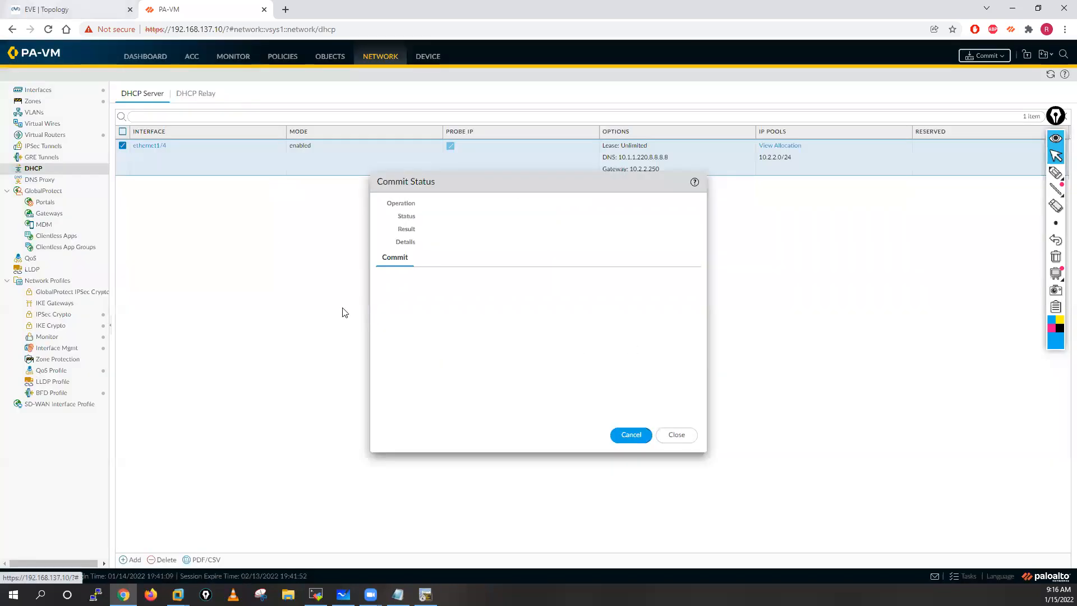
Step: From the EVE topology, start a Wireshark capture on the PaloAlto node's eth1/4 and enlarge the capture window
key("ctrl+Tab")
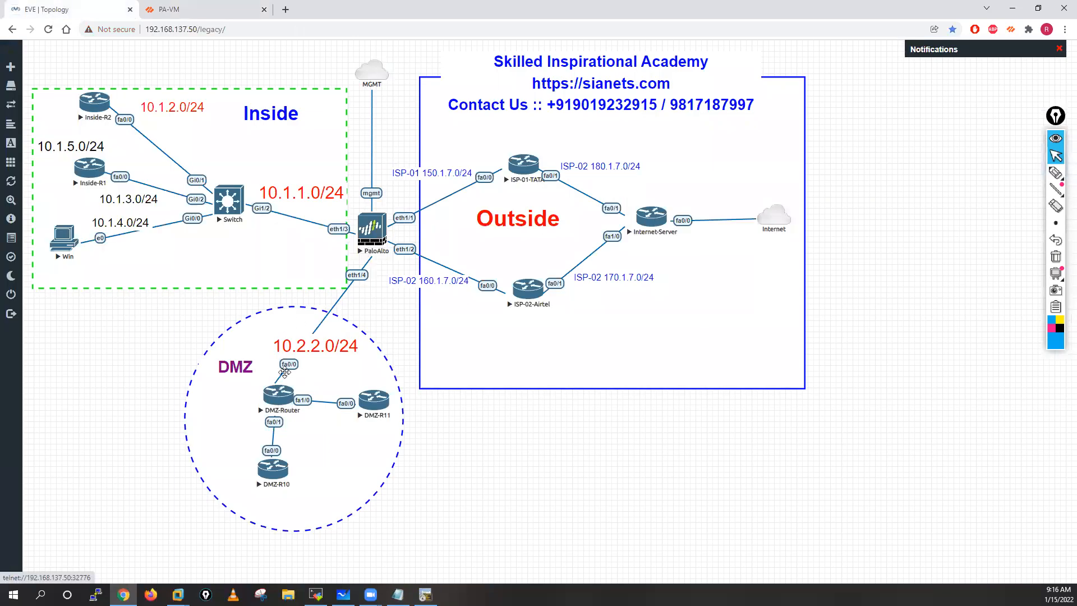
right_click(373, 237)
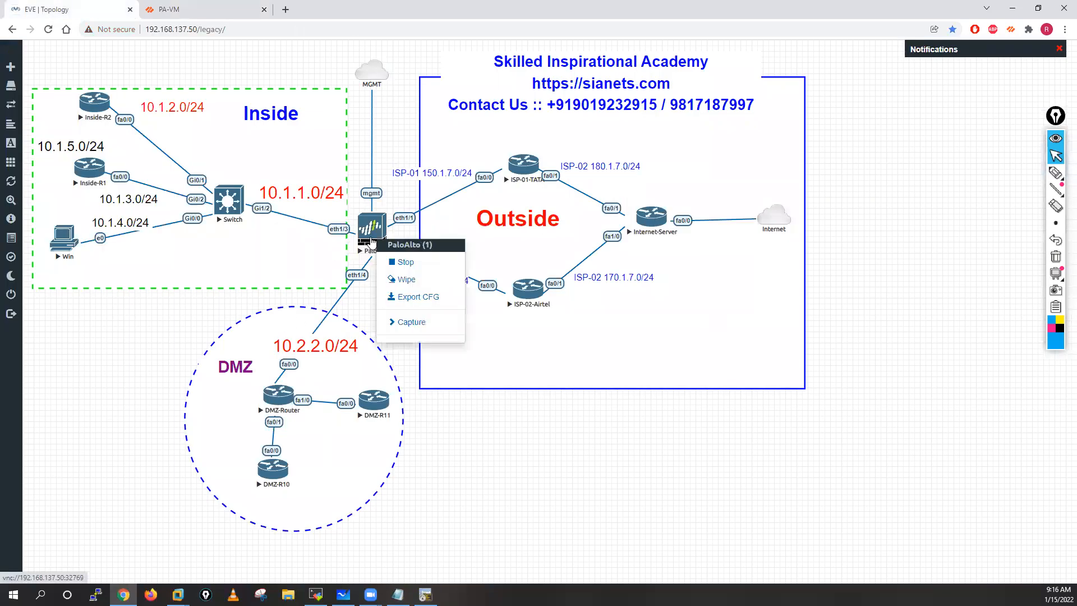
left_click(412, 322)
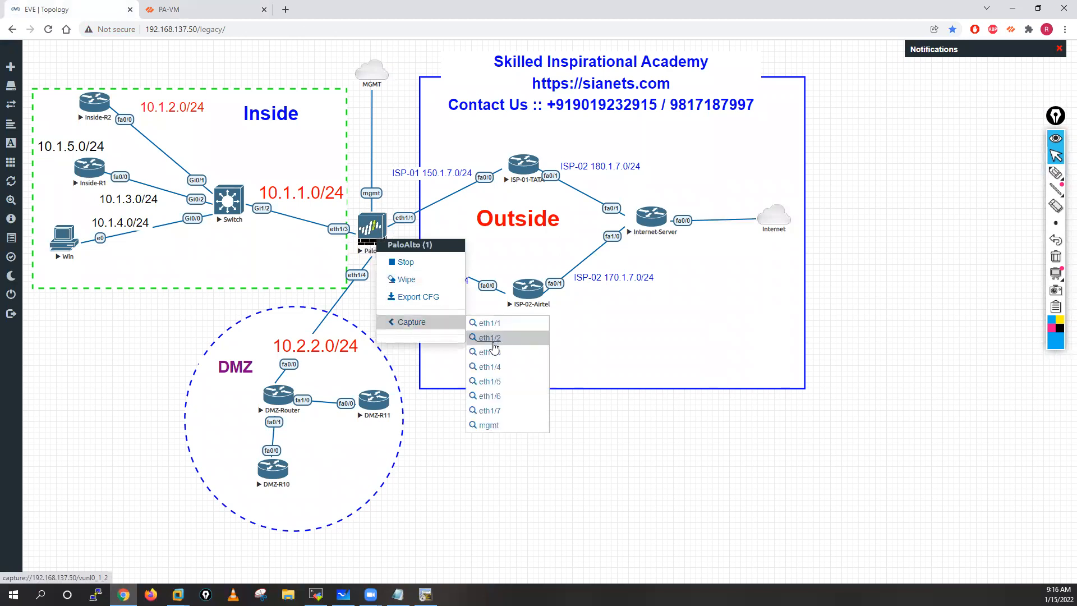
left_click(497, 367)
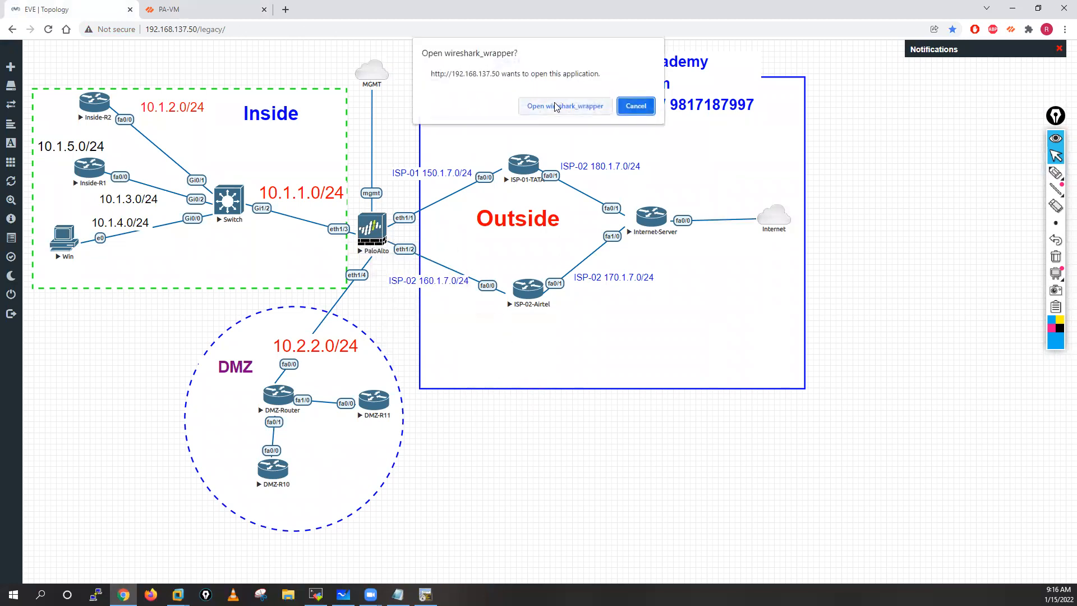
left_click(555, 107)
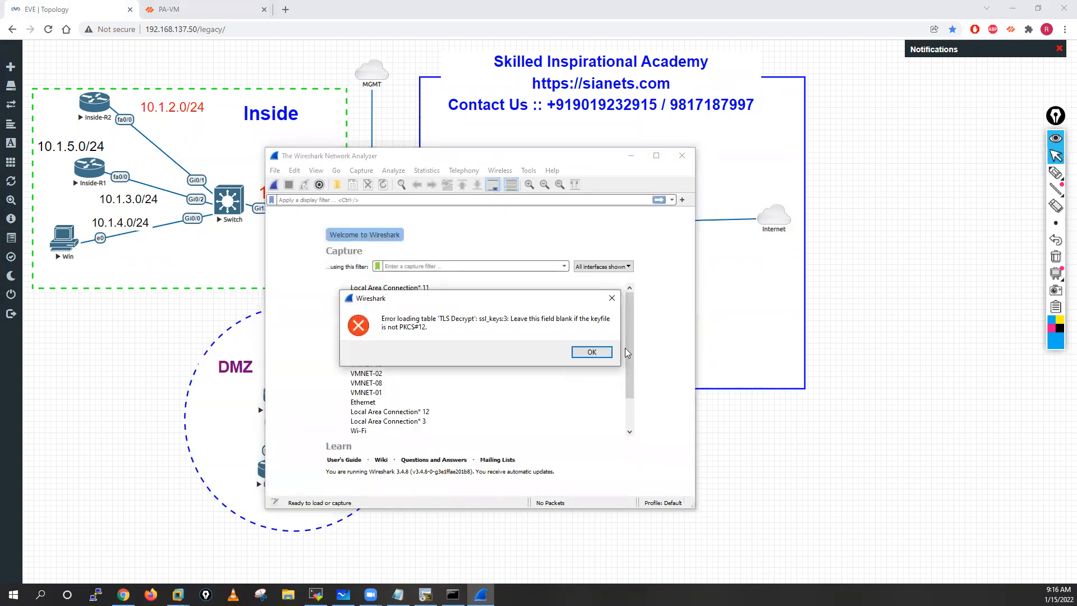
left_click(586, 352)
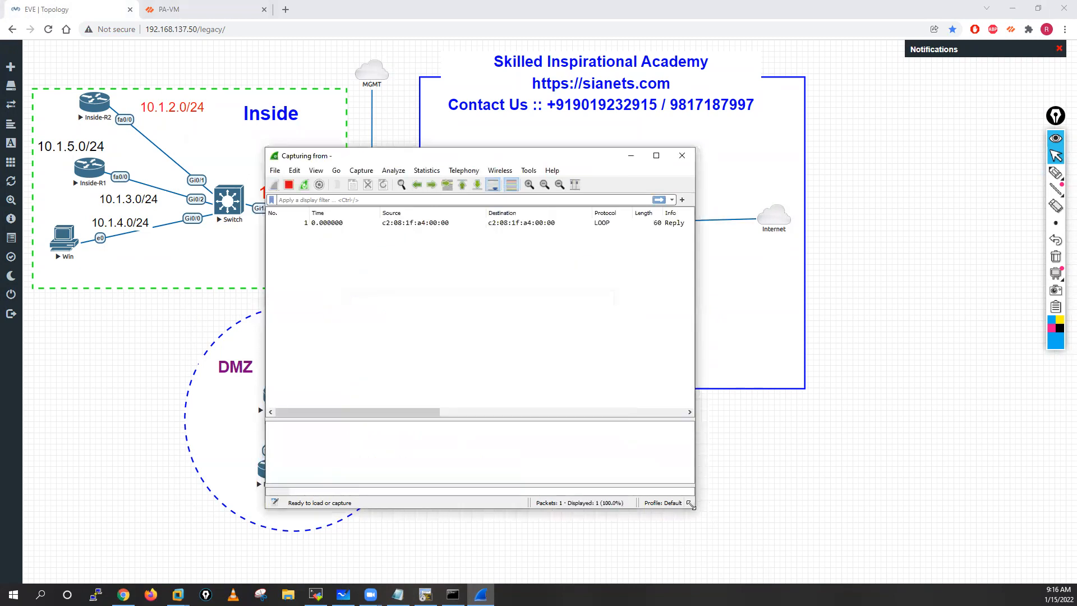
left_click_drag(691, 504, 994, 565)
left_click_drag(690, 160, 590, 83)
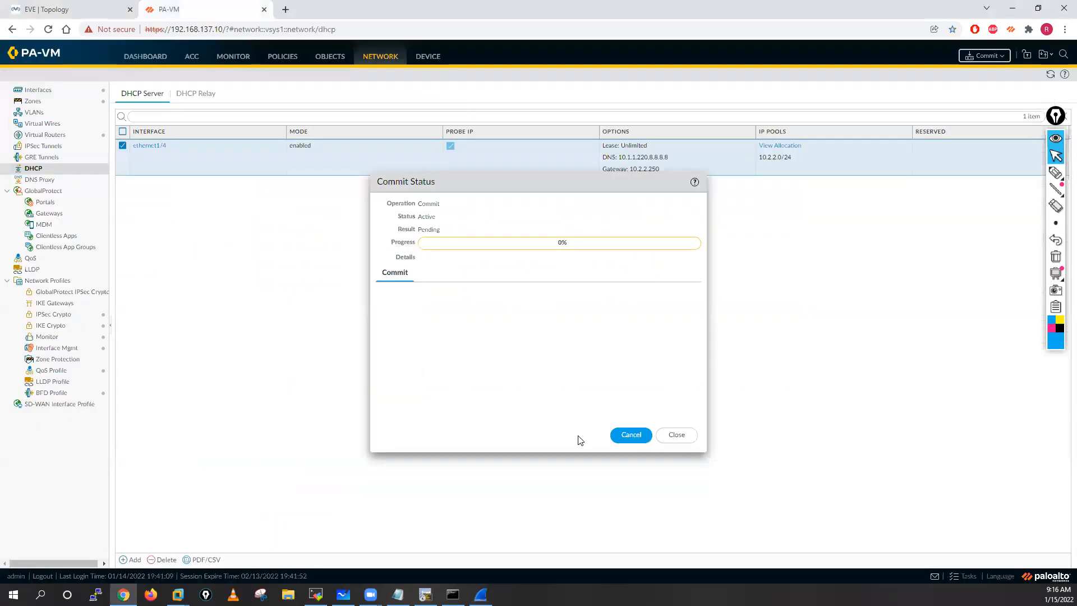
Step: Switch to MobaXterm and follow the firewall's DHCP client log with tail follow yes mp-log dhclient.log
left_click(316, 593)
key("Return")
key("Return")
key("Return")
key("Return")
key("Return")
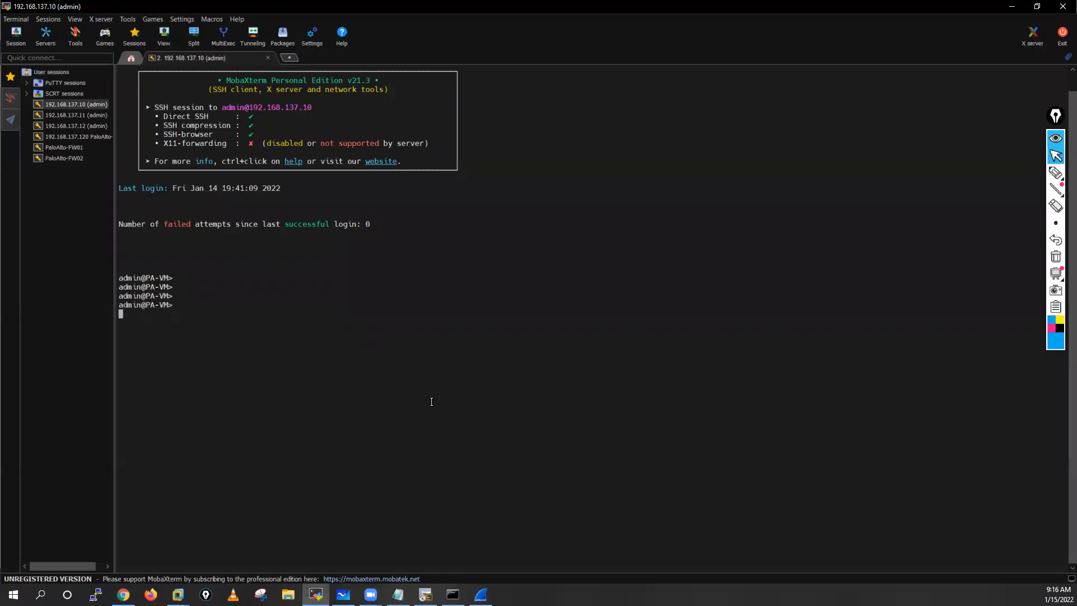
type("tail follow yes mp-log dhclient.log")
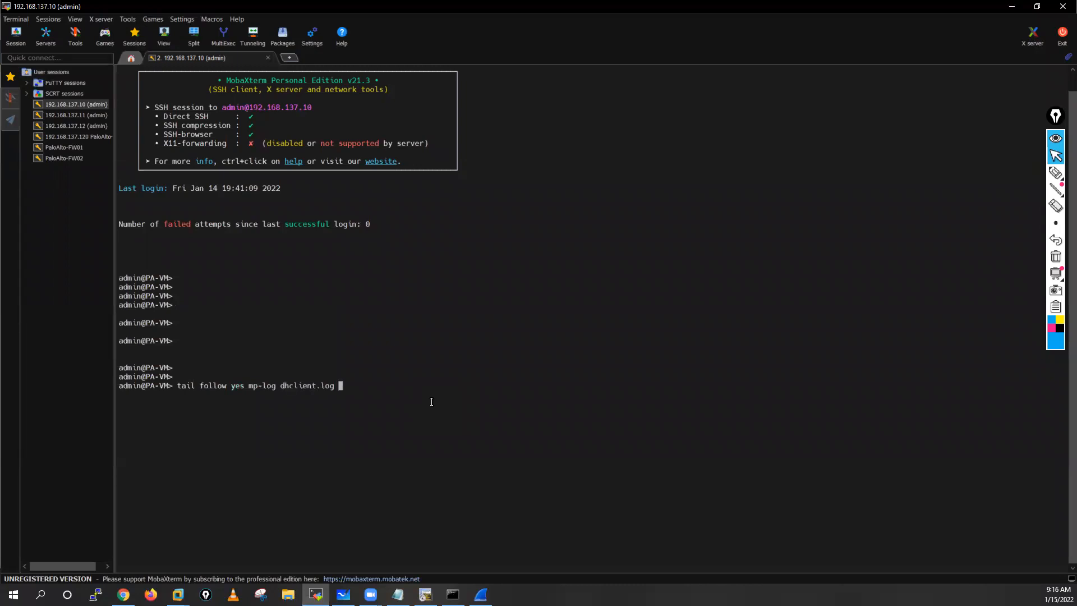
key("BackSpace")
key("BackSpace")
key("BackSpace")
key("BackSpace")
key("BackSpace")
key("BackSpace")
key("BackSpace")
key("BackSpace")
key("Tab")
key("Tab")
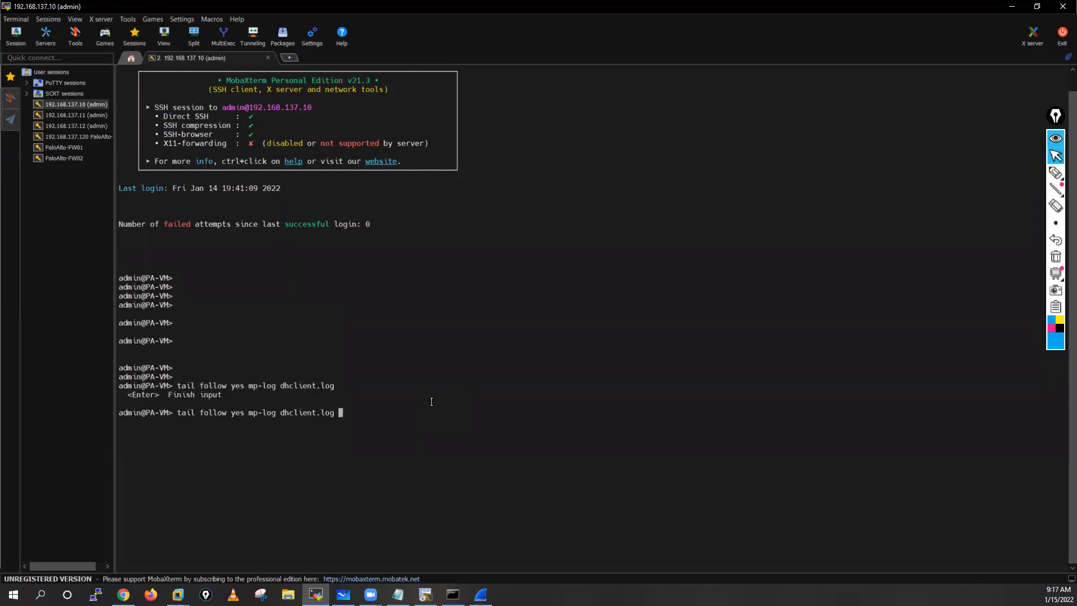
key("Return")
key("Return")
key("Return")
key("Return")
key("Return")
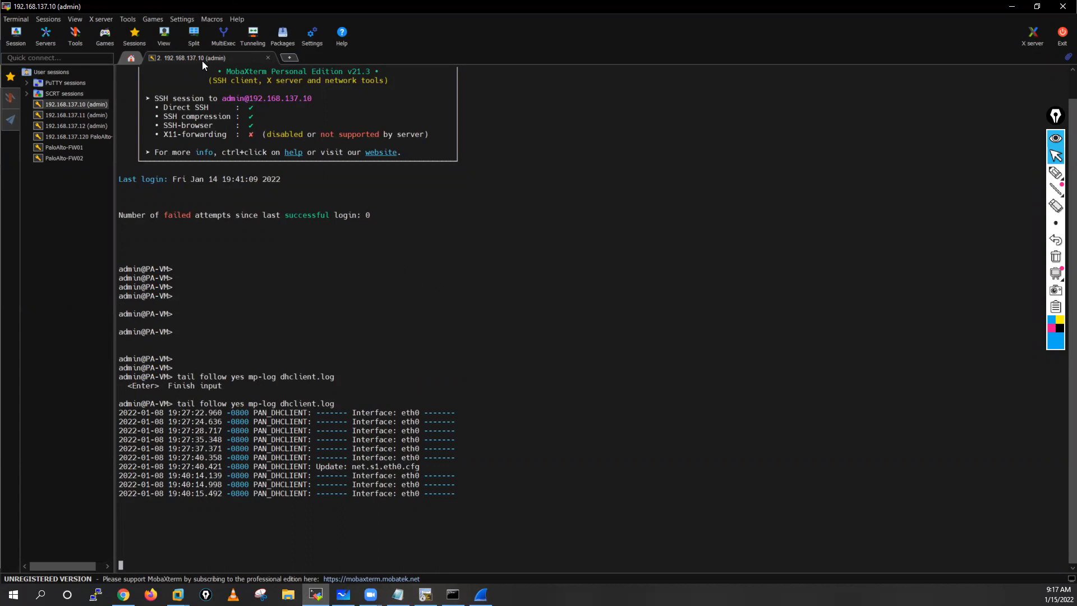
Step: Open a second SSH session to the firewall at 192.168.137.10 and bring it up for commands
double_click(75, 105)
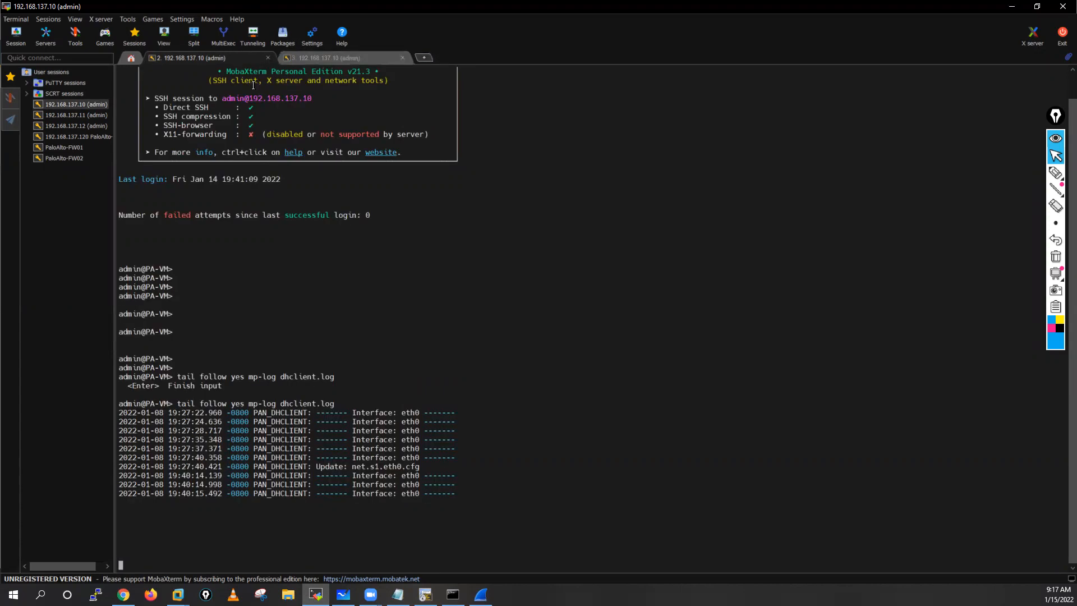
left_click(329, 59)
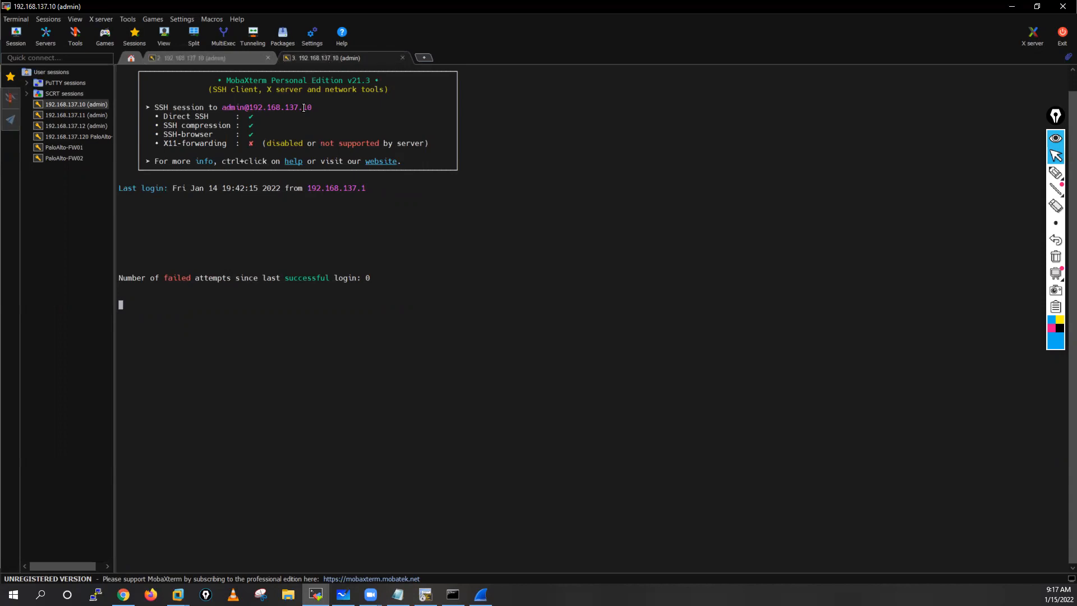
left_click(223, 59)
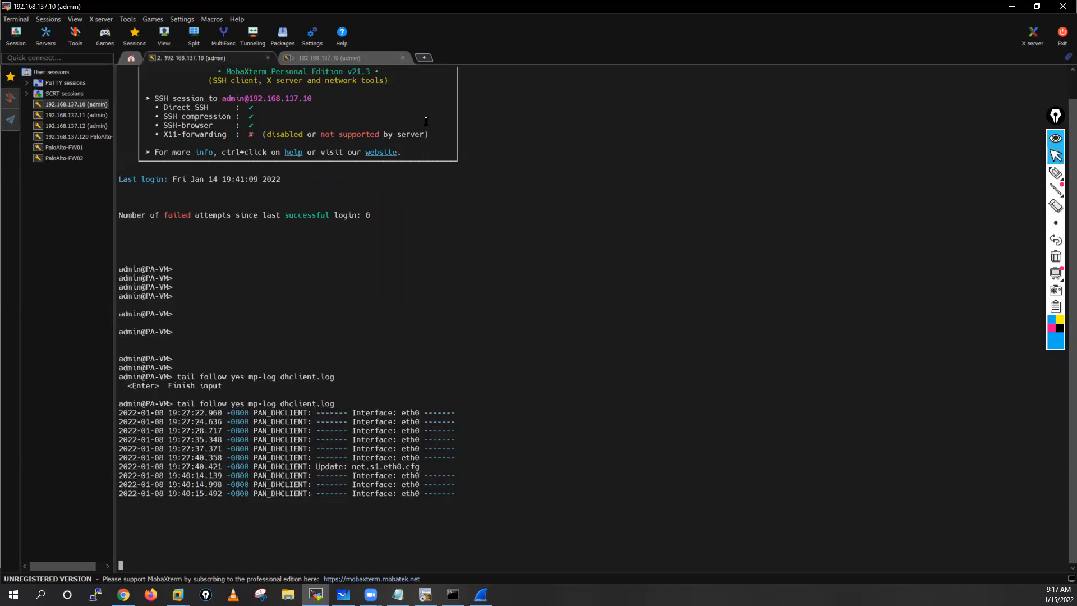
left_click(333, 57)
key("Return")
key("Return")
key("Return")
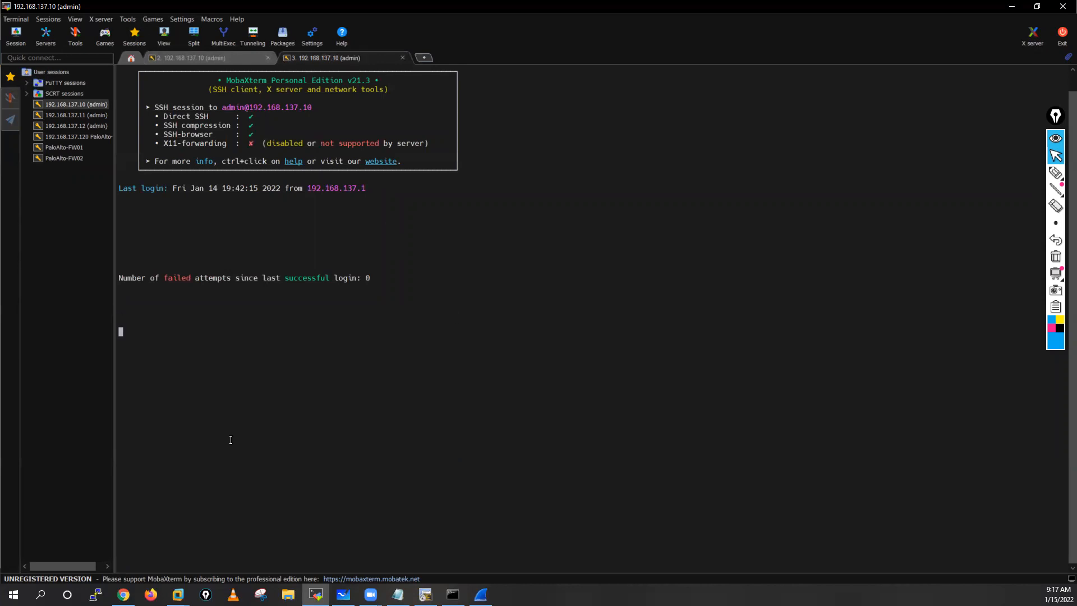
Step: Switch to the DMZ-Router console, run sh ip int brief, and highlight FastEthernet0/0's IP address
left_click(425, 594)
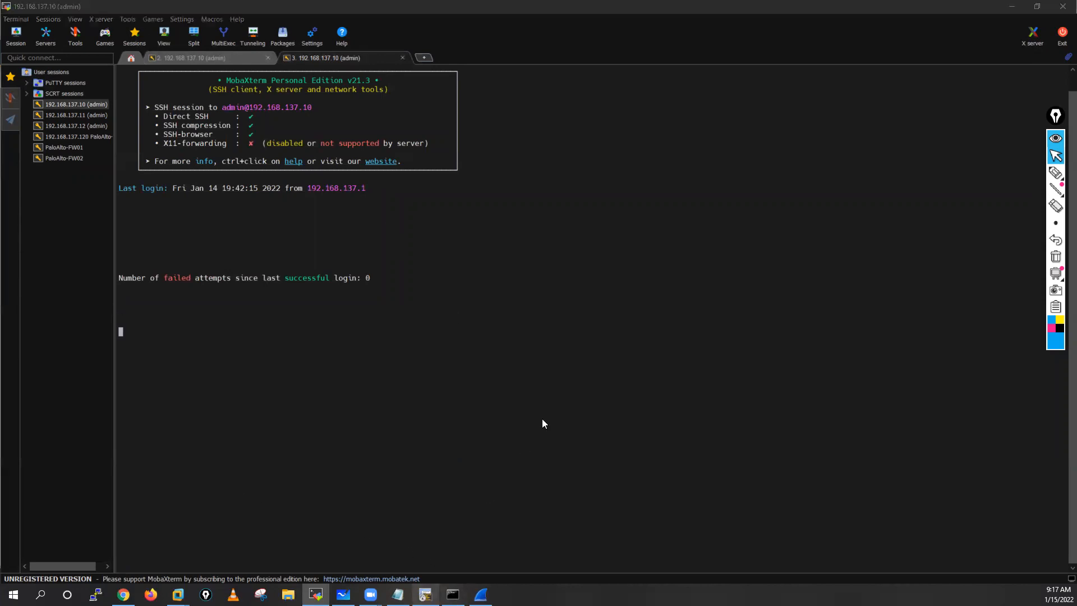
key("Return")
key("Return")
type("sh ip int brief")
key("Return")
key("Return")
key("Return")
key("Return")
key("Return")
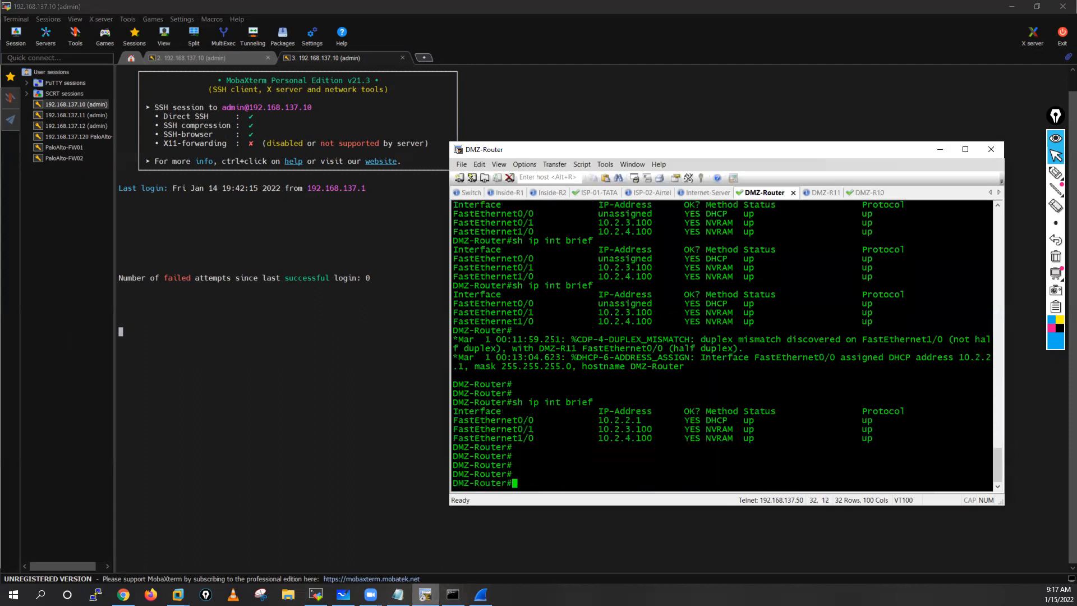
left_click_drag(595, 421, 641, 419)
left_click(563, 472)
Step: Return to the first firewall SSH session in MobaXterm and stop following the dhclient.log output
left_click(195, 56)
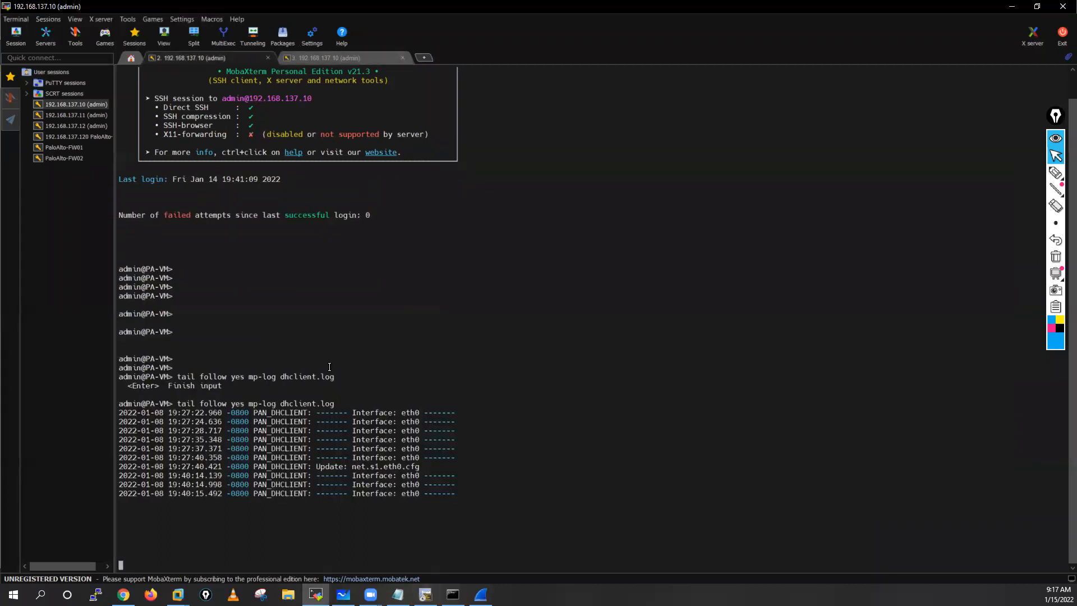
key("ctrl+c")
key("Return")
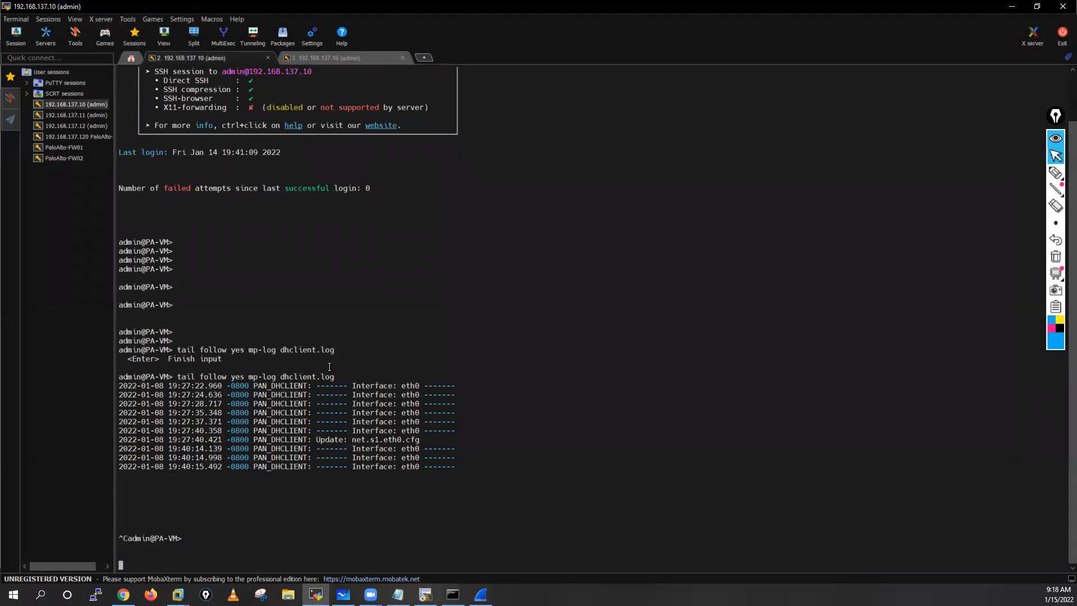
key("Return")
Step: Look through the firewall's show dhcp server options and try to run show dhcp server lease
type("show ")
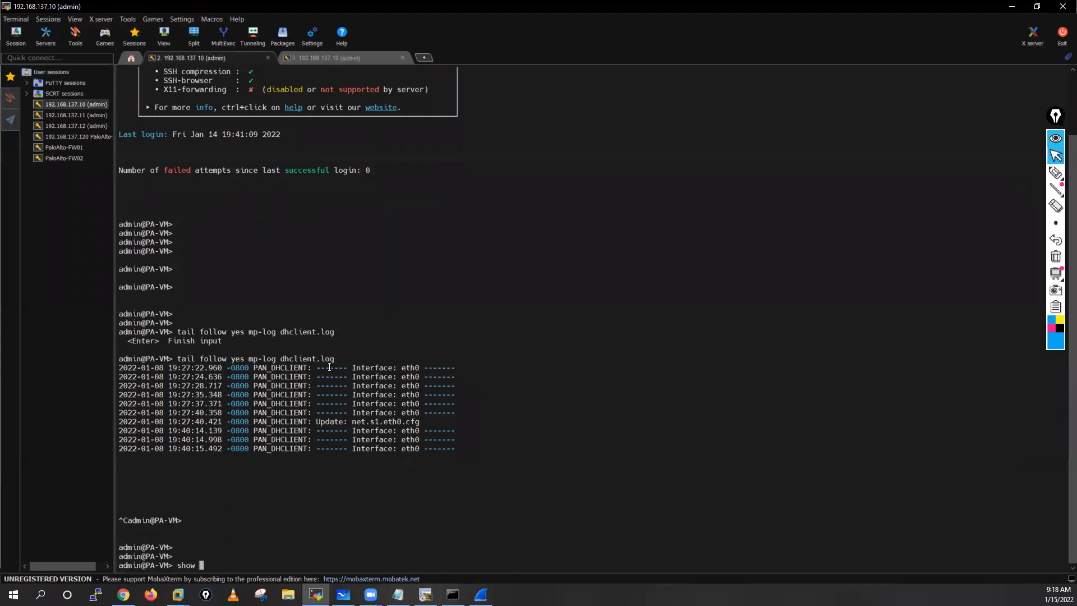
type("d")
key("Tab")
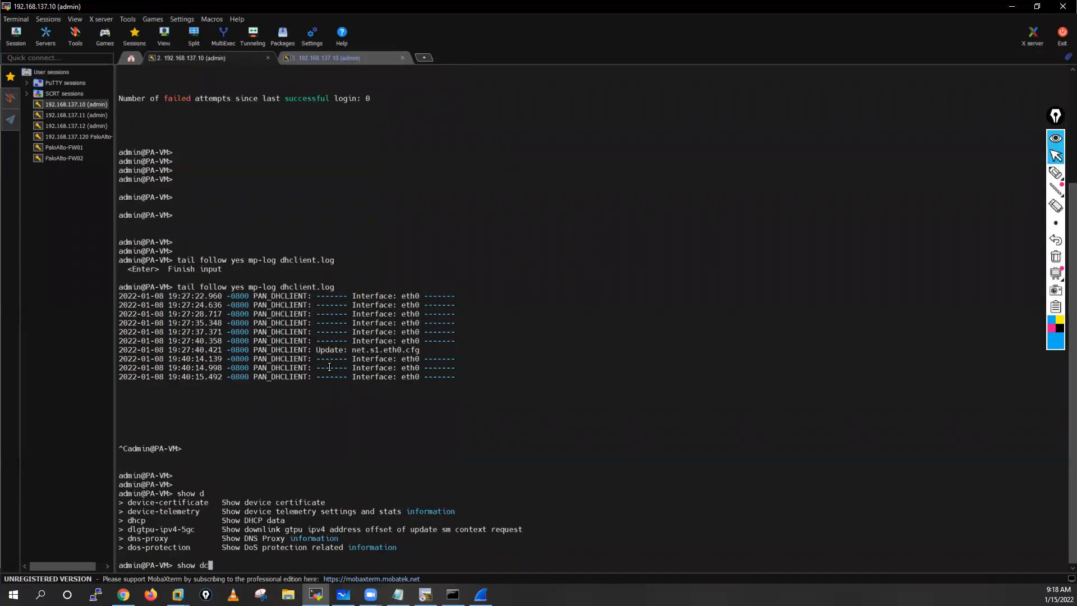
type("hcp")
key("Tab")
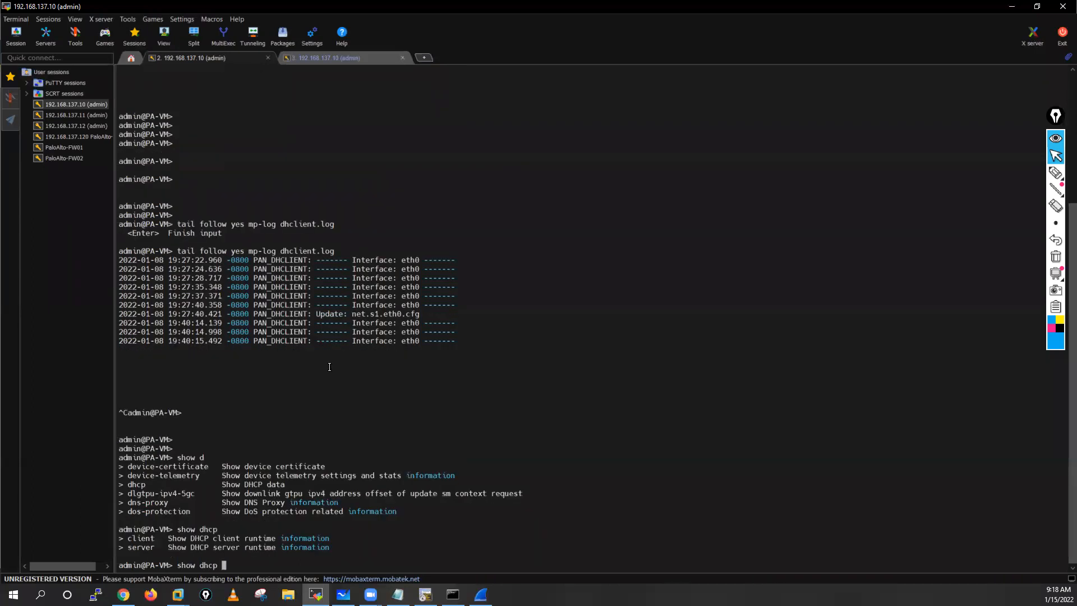
type("server")
key("Tab")
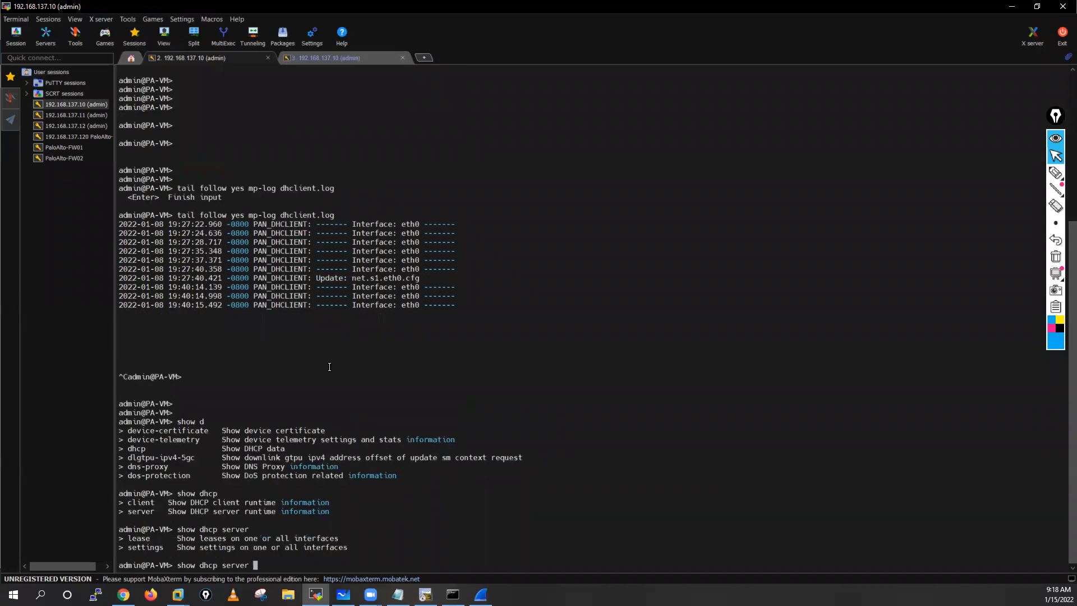
type("lease")
key("Tab")
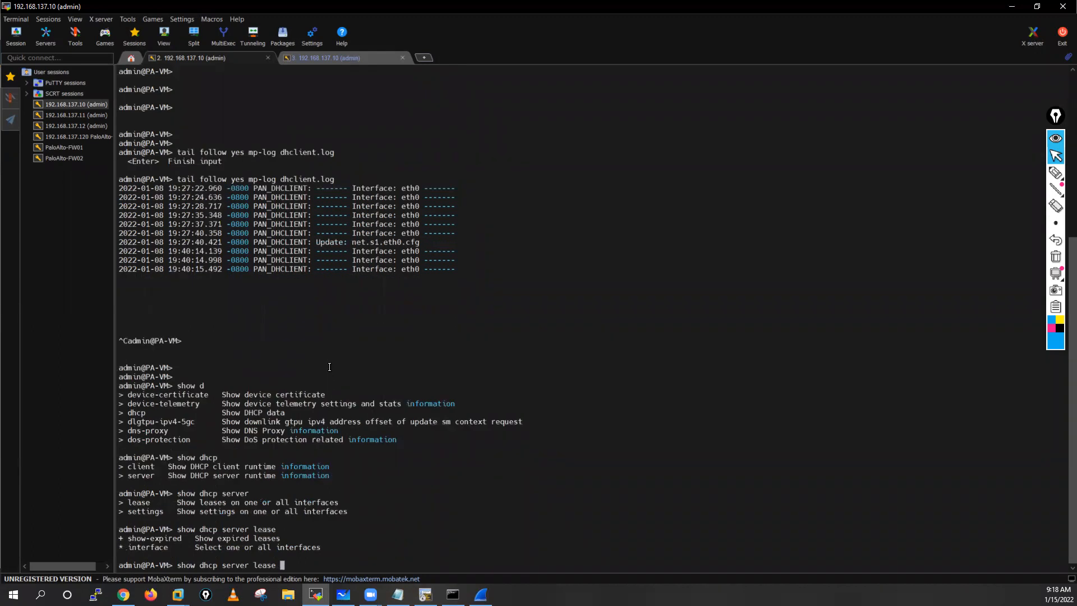
key("Return")
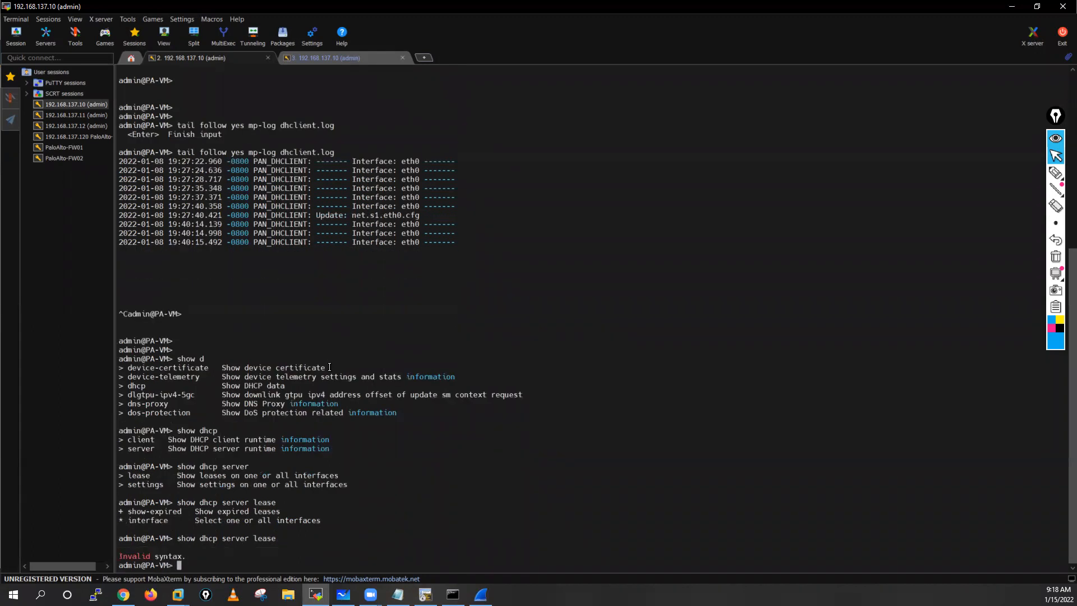
Step: Run show dhcp server lease interface all on the firewall to list the DHCP leases of every interface
key("Up")
type("i")
key("Tab")
key("question")
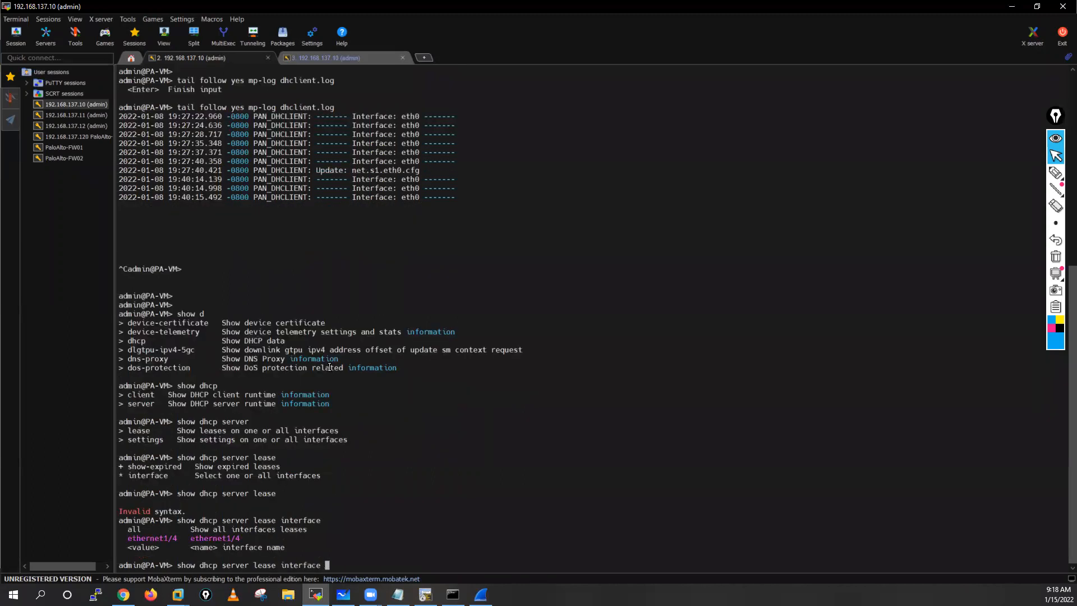
type("e")
key("Tab")
key("BackSpace")
key("BackSpace")
key("BackSpace")
key("BackSpace")
key("BackSpace")
key("BackSpace")
key("BackSpace")
key("BackSpace")
key("BackSpace")
key("BackSpace")
key("BackSpace")
type("all")
key("question")
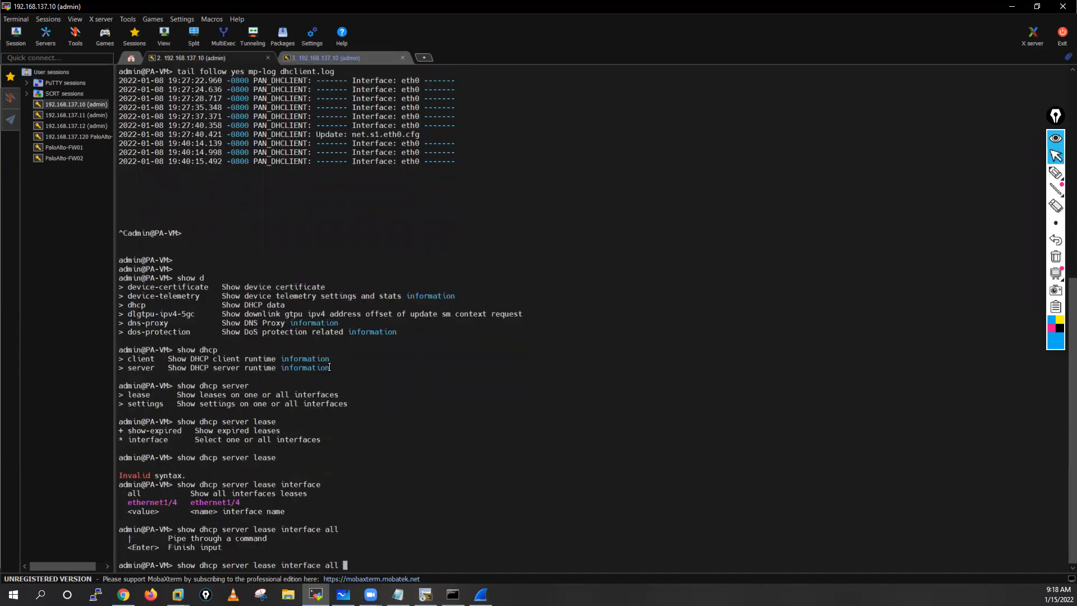
key("Return")
key("Return")
key("Return")
key("Return")
key("Return")
key("Return")
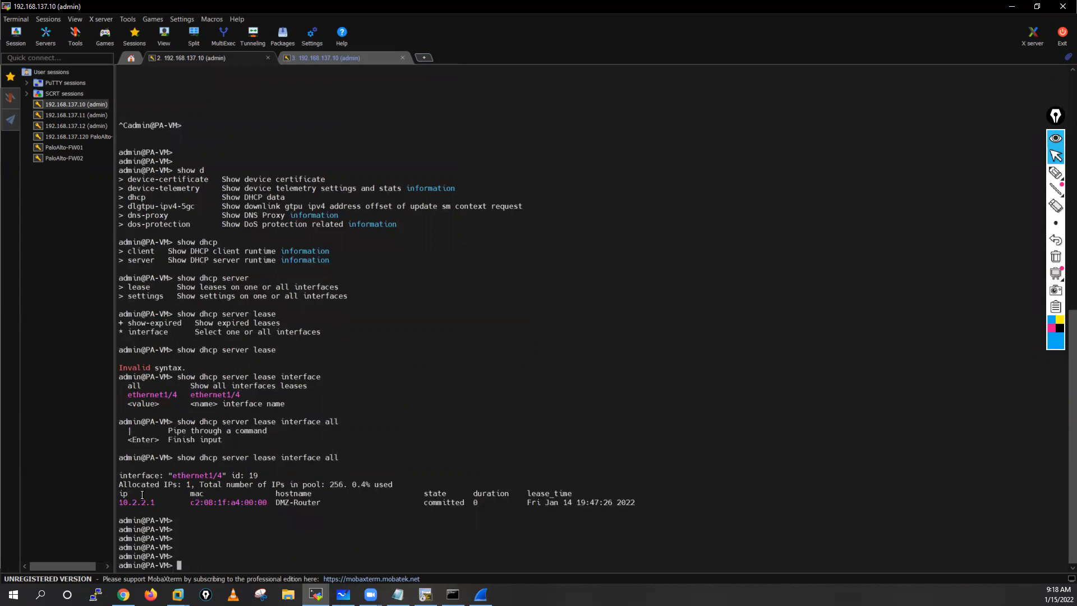
Step: Highlight the DMZ-Router's entry in the lease output, then glance at the second SSH session and come back
left_click_drag(119, 501, 320, 500)
left_click_drag(421, 500, 642, 496)
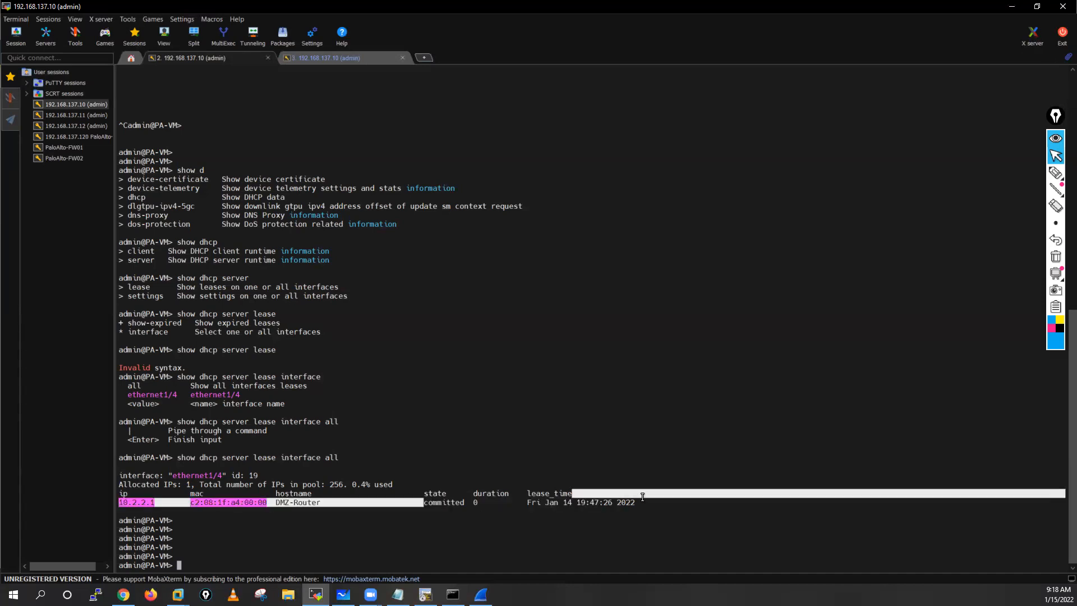
left_click(531, 507)
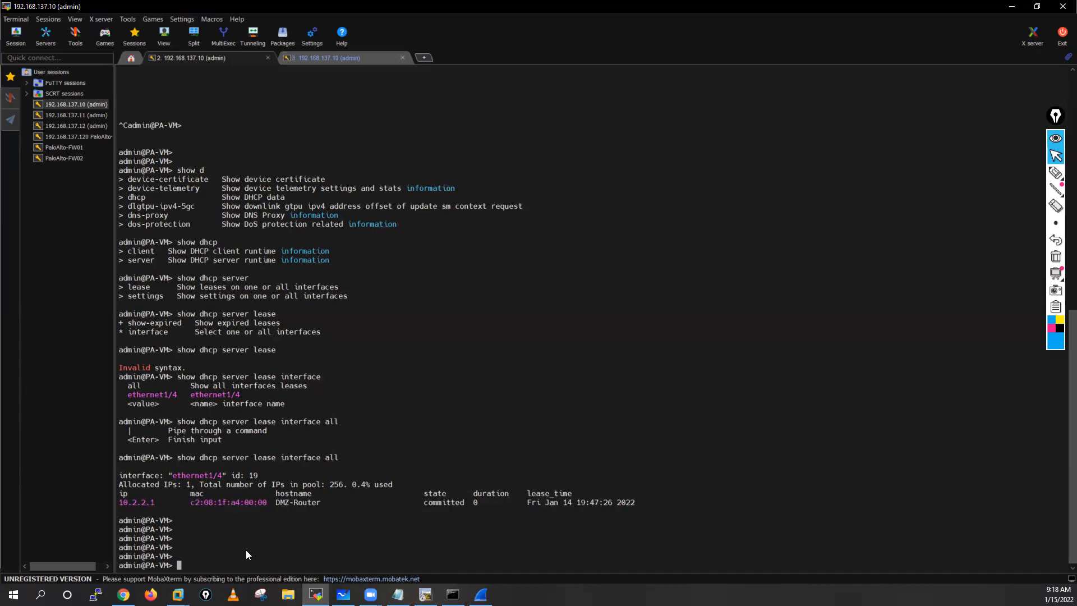
left_click(322, 58)
left_click(185, 58)
Step: Switch to the firewall's web interface in Chrome, dismiss the commit status, and view the IP pool allocation of the ethernet1/4 DHCP server
left_click(124, 594)
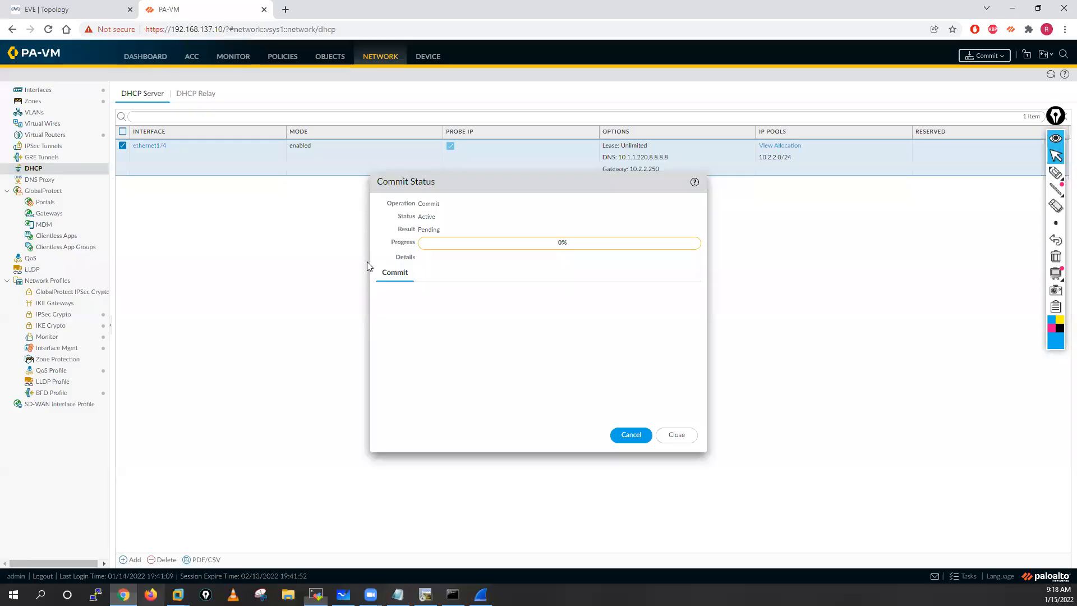
left_click(675, 435)
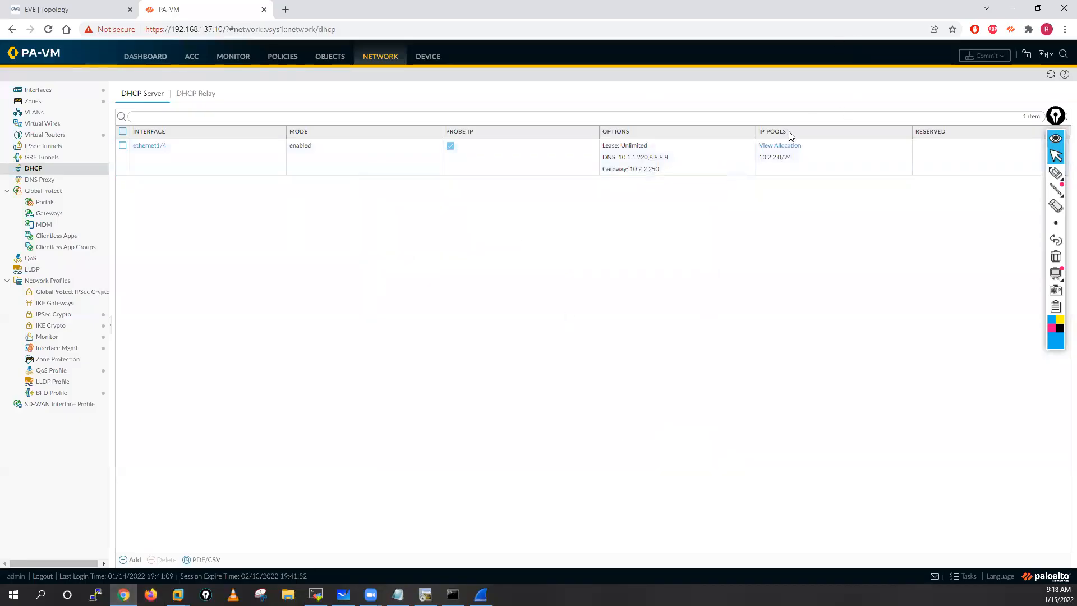
left_click(785, 147)
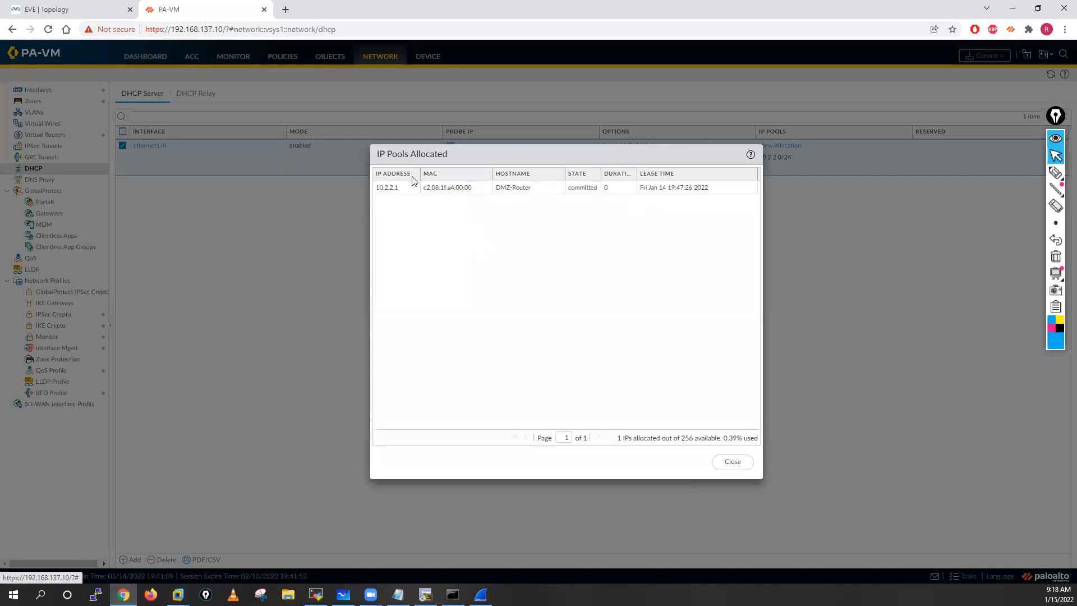
left_click(738, 460)
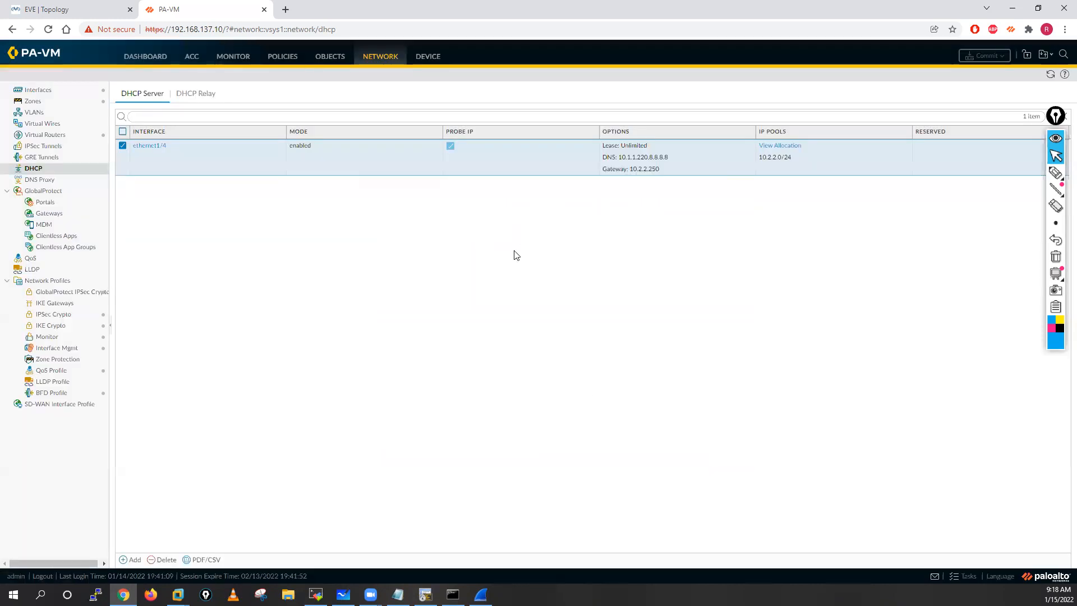
Step: Try to add a DHCP relay on ethernet1/4 with IPv4 enabled and DHCP server address 10.2.2.100
left_click(192, 94)
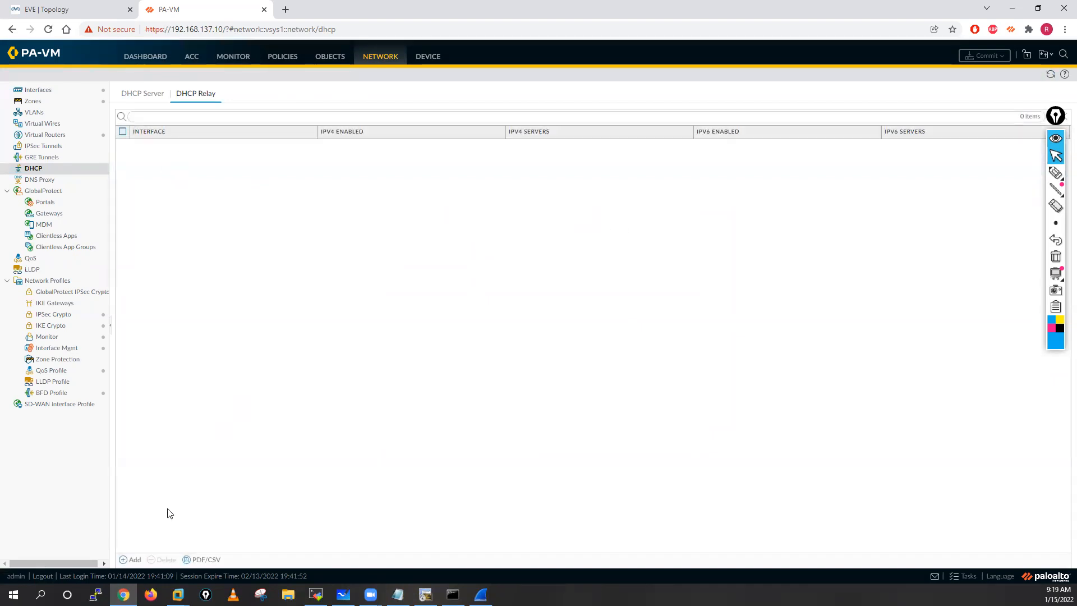
left_click(130, 560)
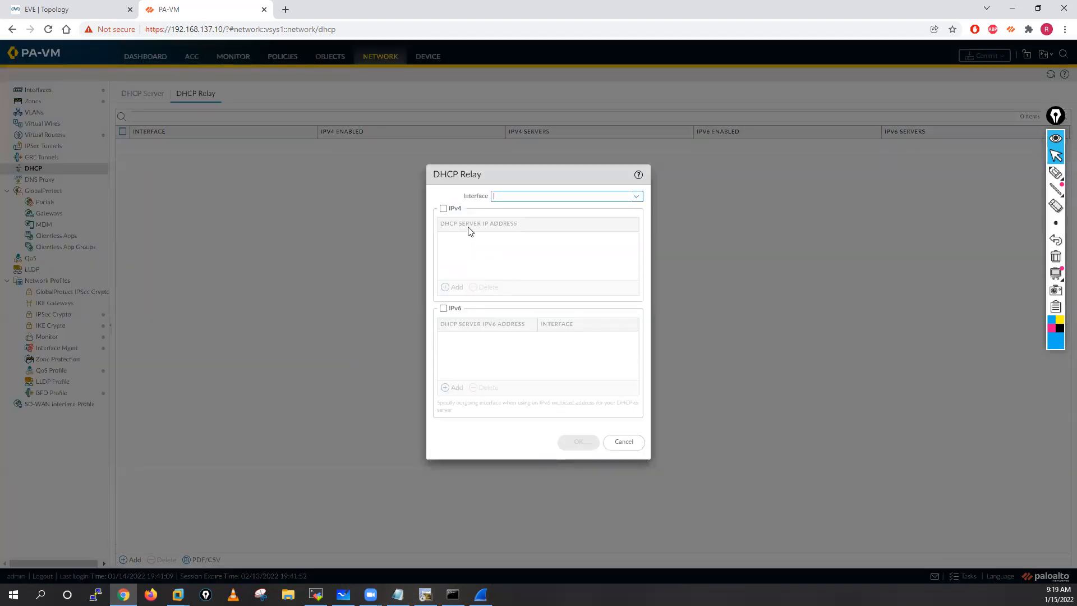
left_click(637, 197)
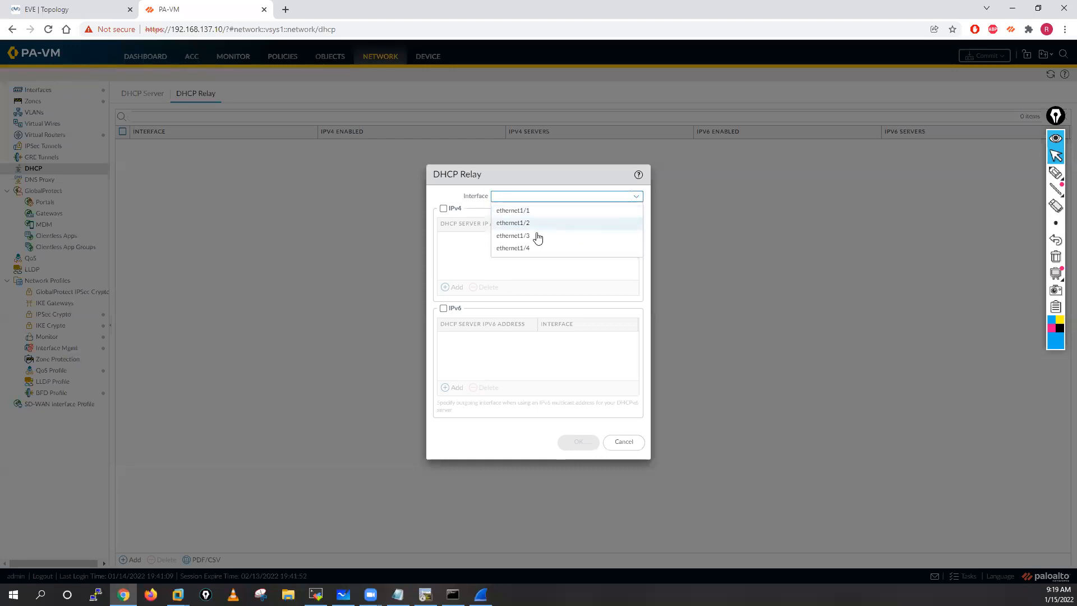
left_click(514, 248)
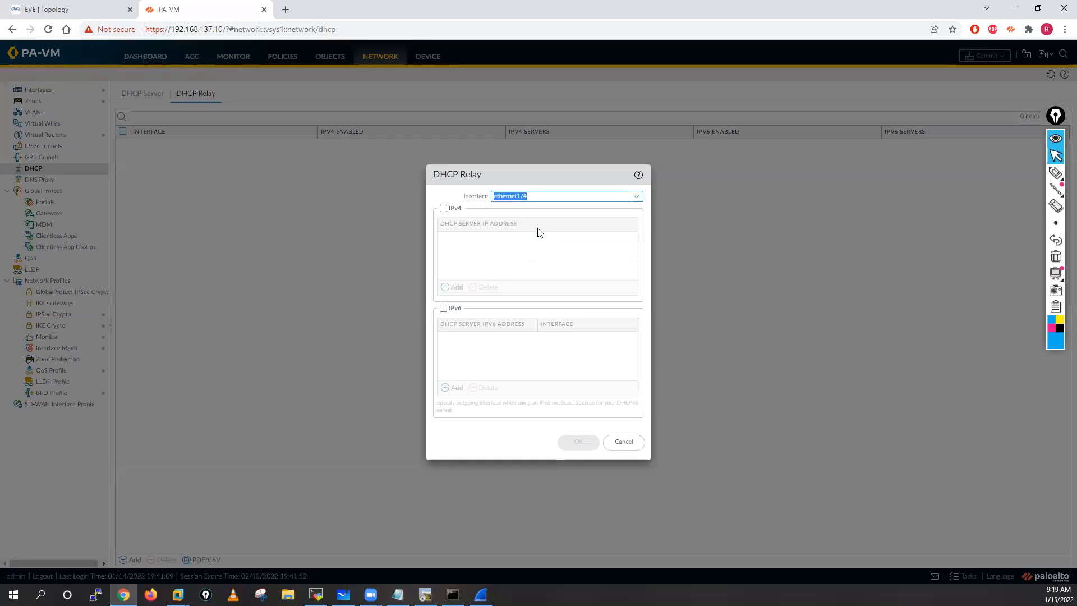
left_click(444, 209)
left_click(453, 287)
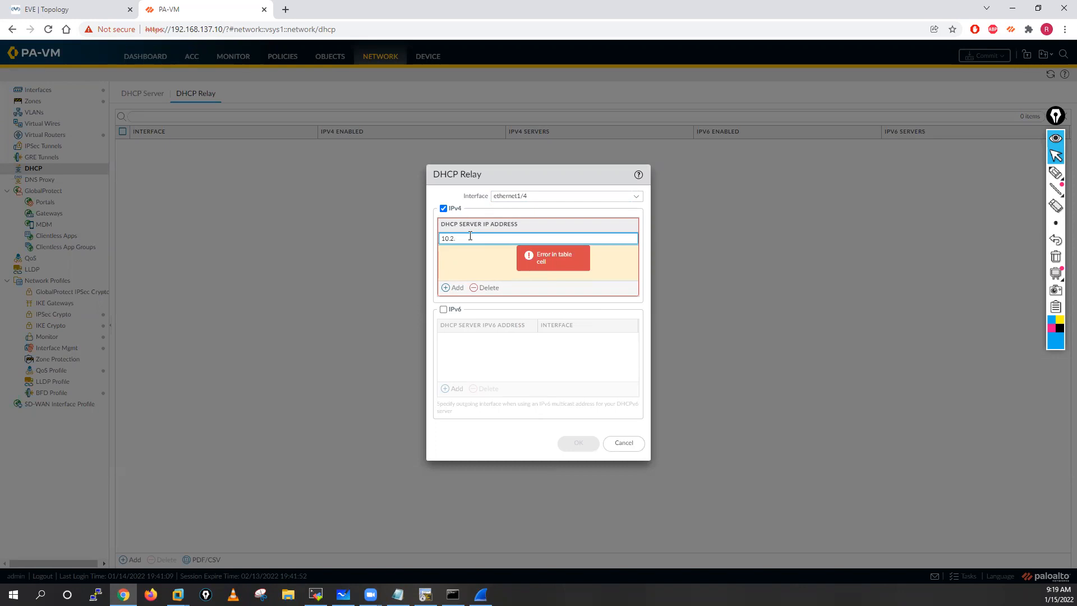
key("BackSpace")
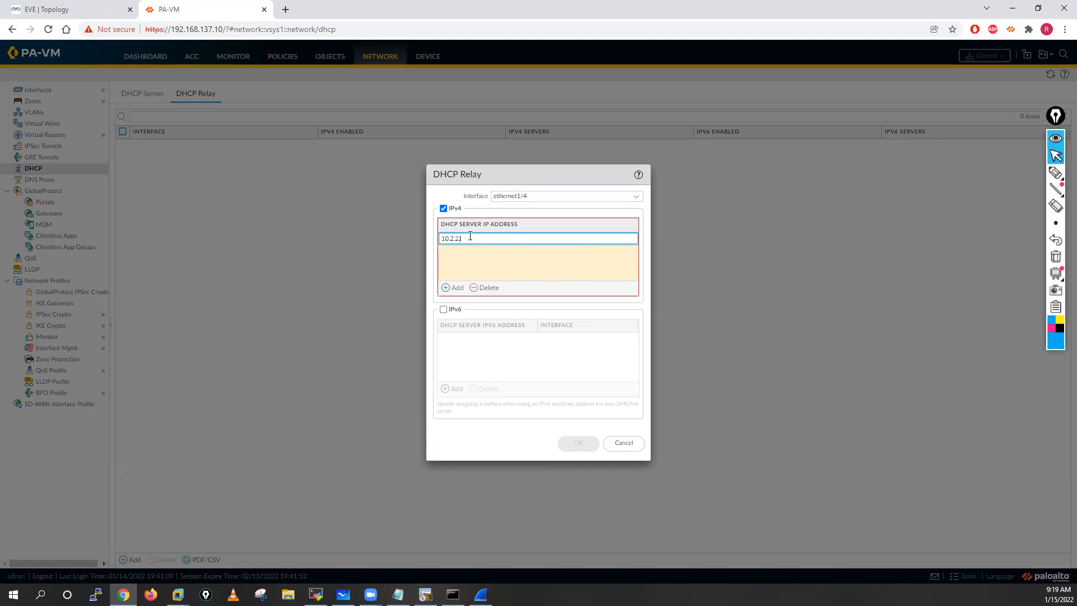
left_click(462, 274)
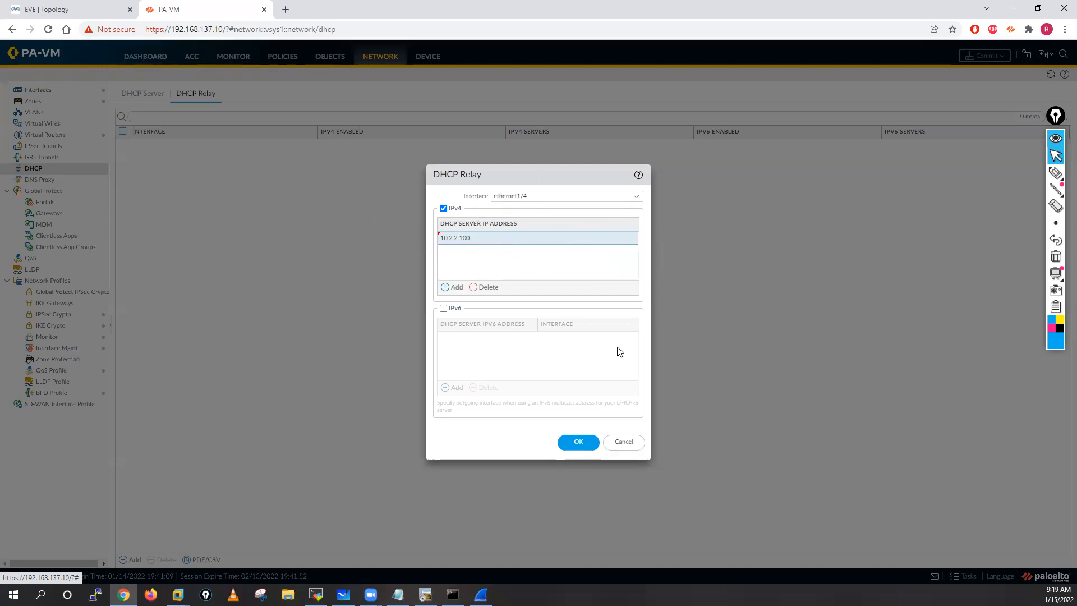
left_click(580, 450)
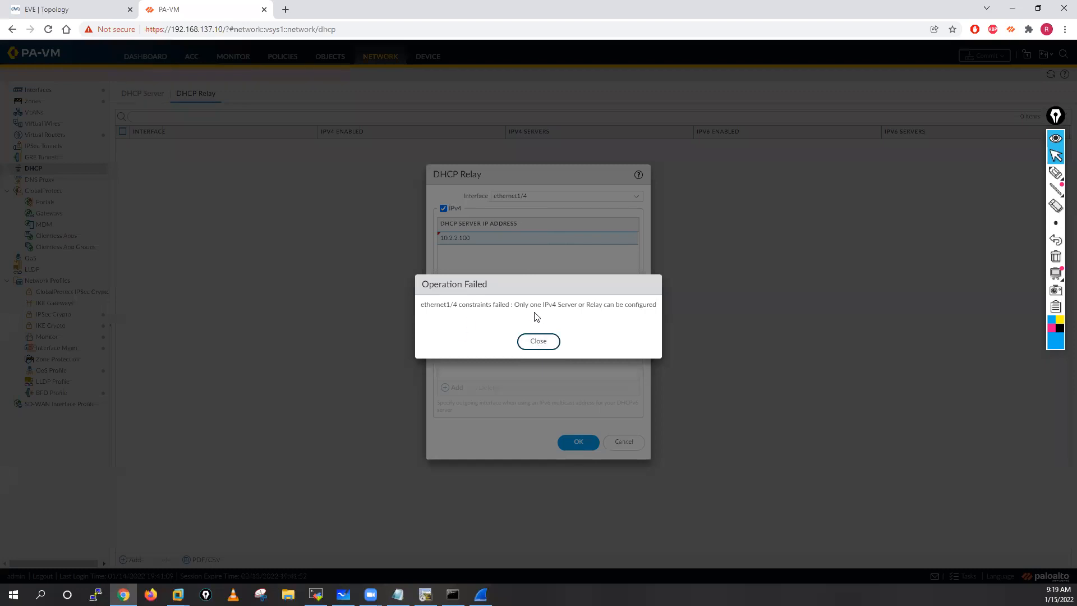
Step: Dismiss the error, change the DHCP relay's interface to ethernet1/3, and save the relay
left_click(544, 342)
left_click(637, 196)
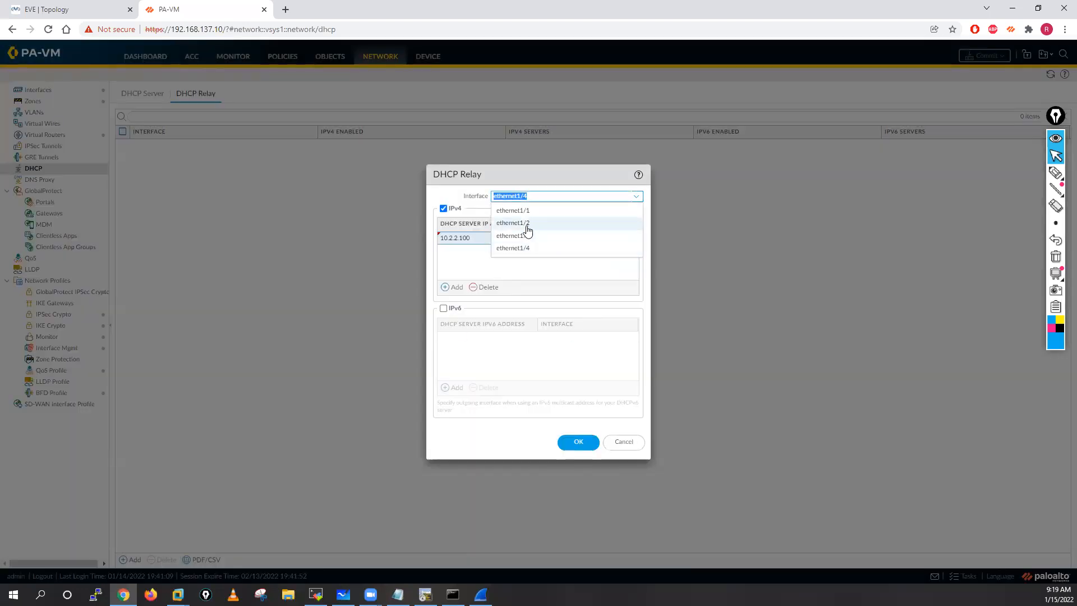
left_click(521, 232)
left_click(581, 442)
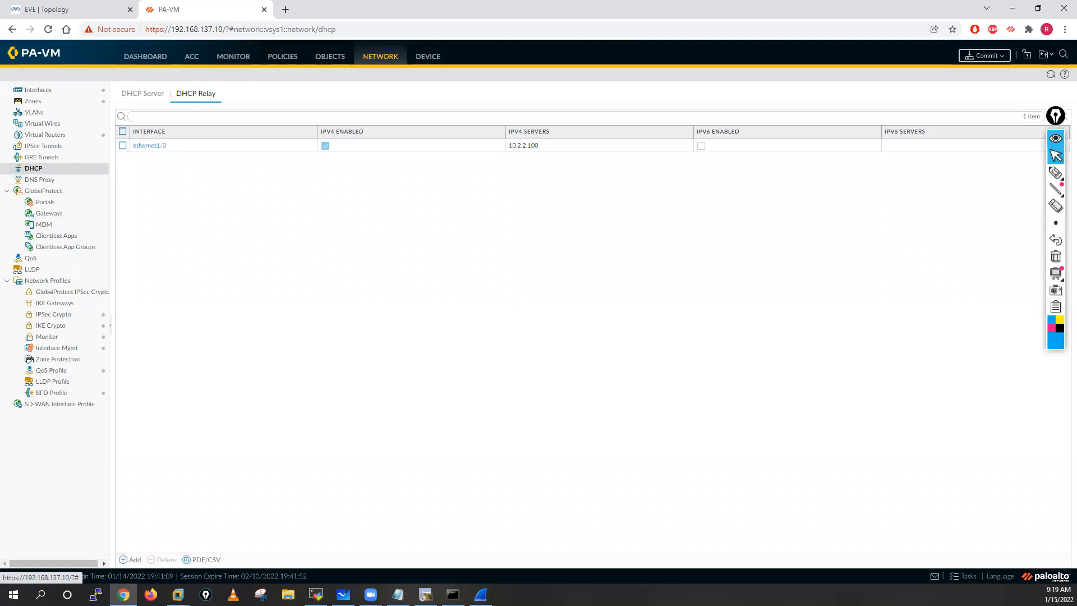
Step: Open the settings of the ethernet1/5 interface and set its interface type to Layer3
left_click(59, 93)
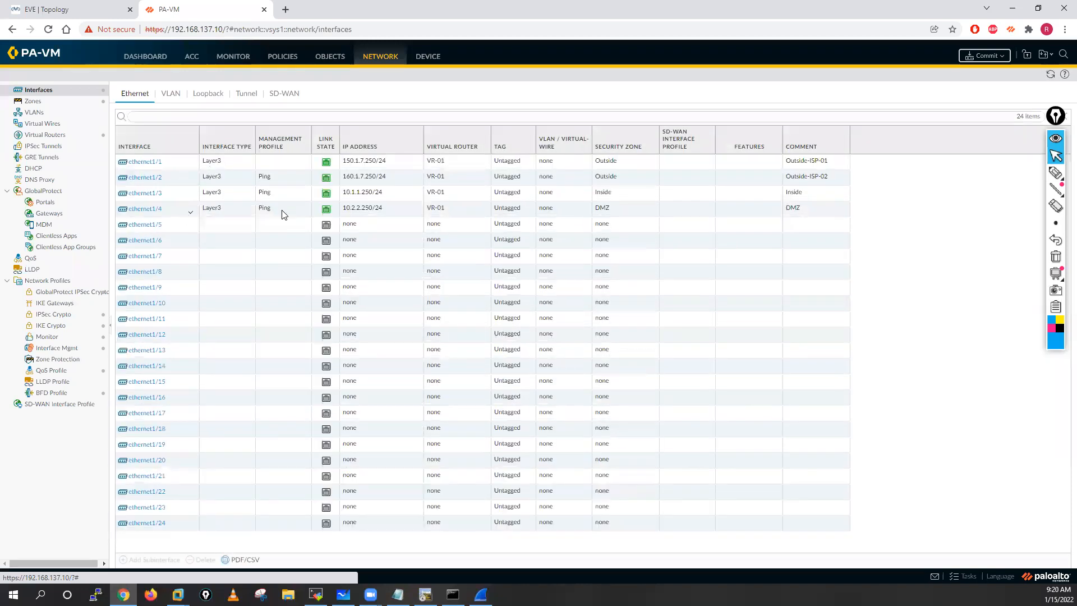
left_click(147, 225)
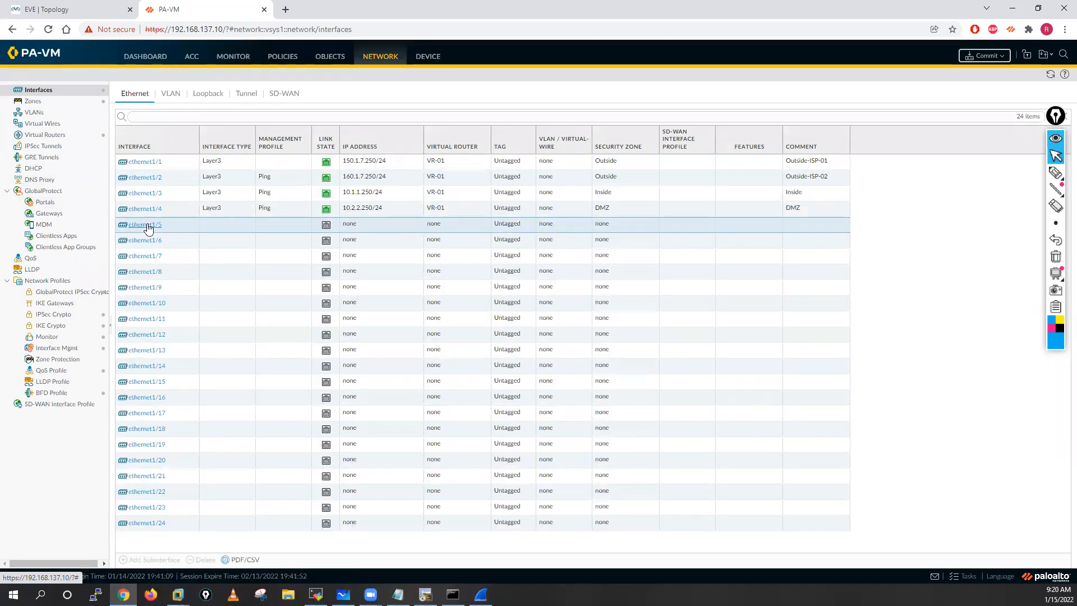
left_click(147, 224)
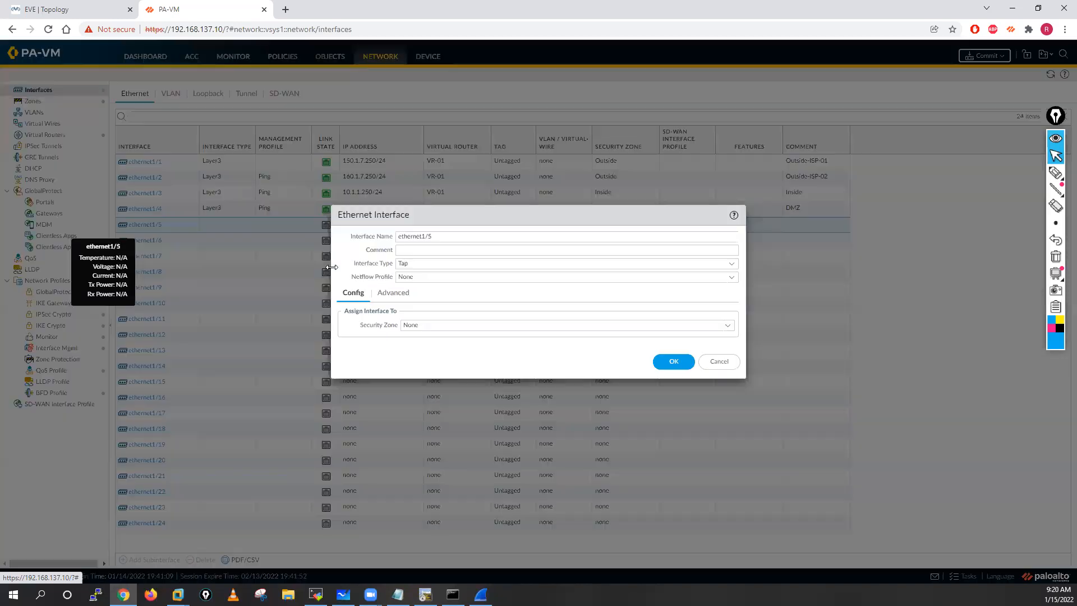
left_click(731, 264)
left_click(413, 331)
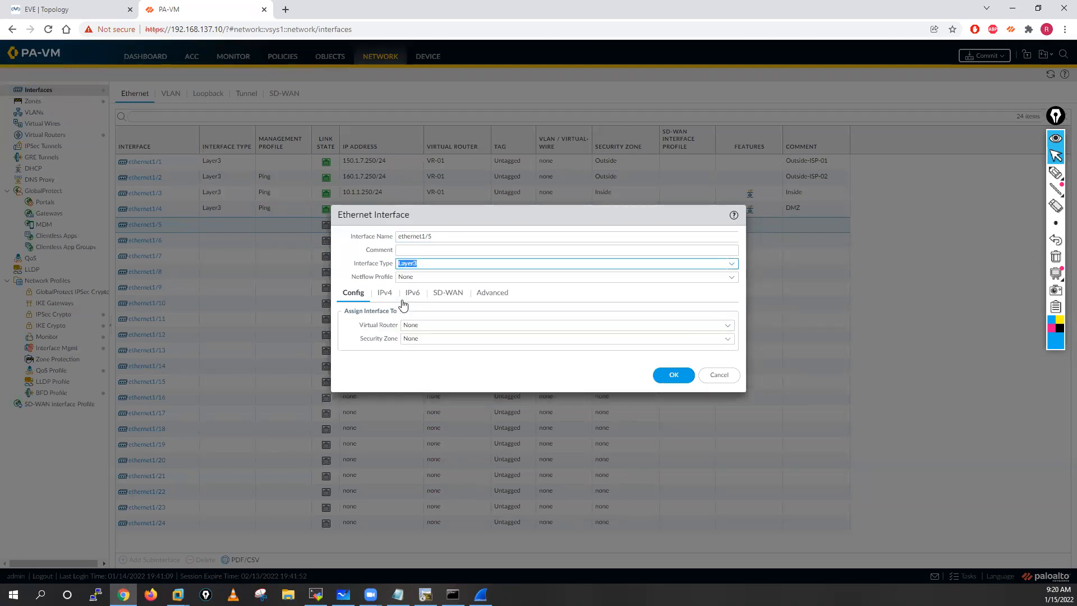
Step: Assign ethernet1/5 to the virtual router VR-01 and the DMZ security zone
left_click(725, 327)
left_click(424, 352)
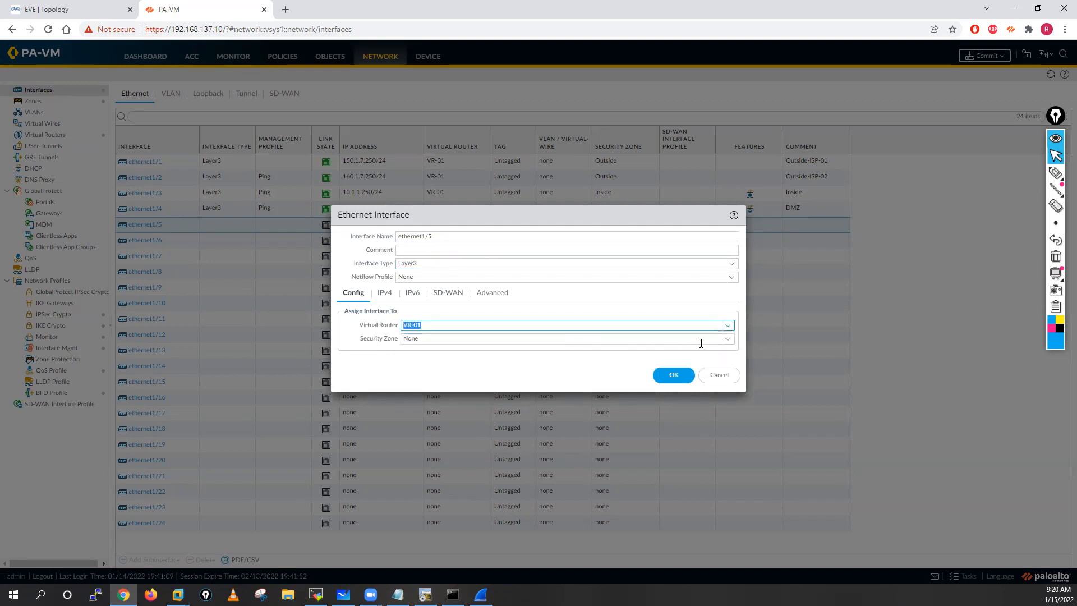
left_click(725, 341)
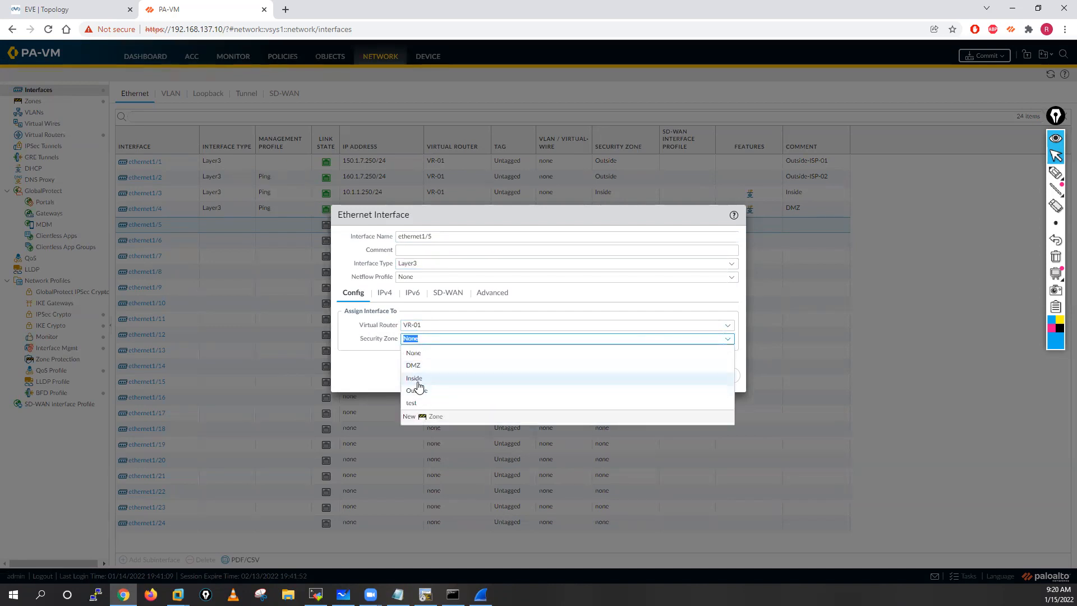
left_click(417, 371)
Step: Set ethernet1/5's IPv4 type to DHCP Client, save the interface, and commit the configuration
left_click(393, 294)
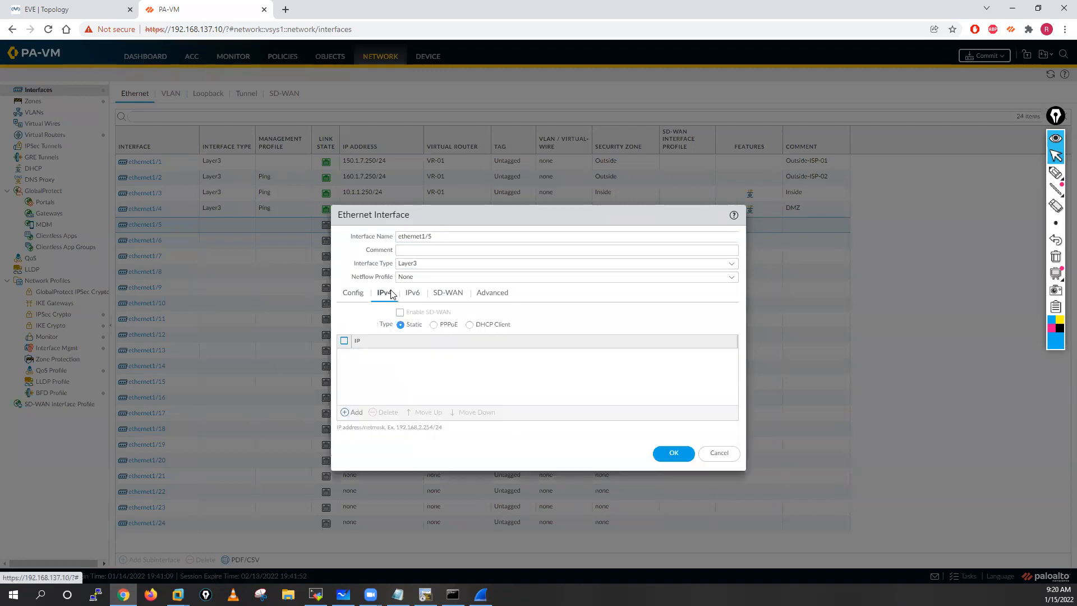
left_click(469, 325)
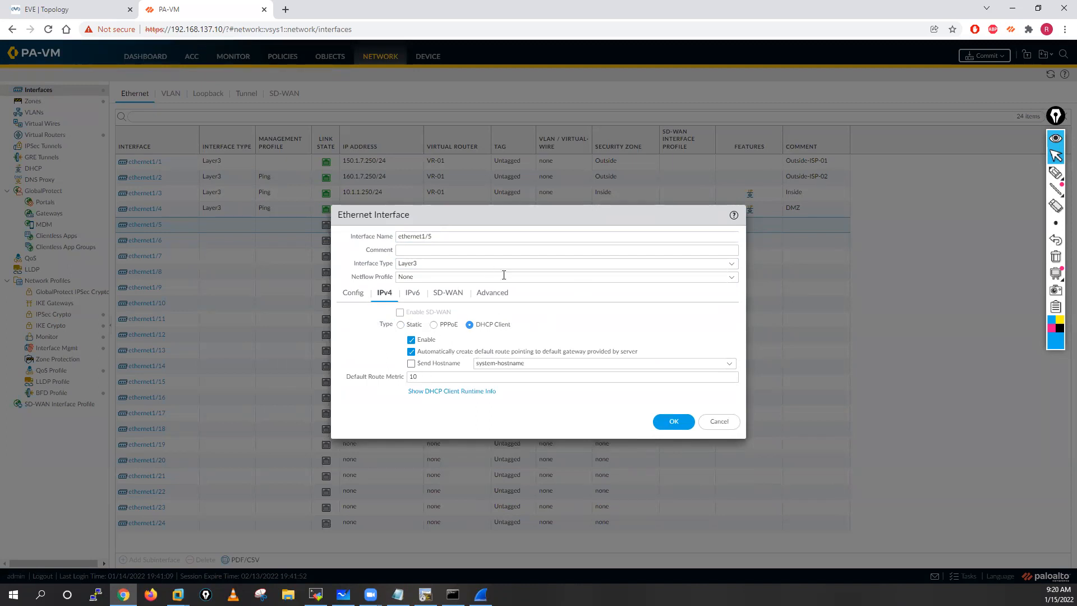
left_click(674, 421)
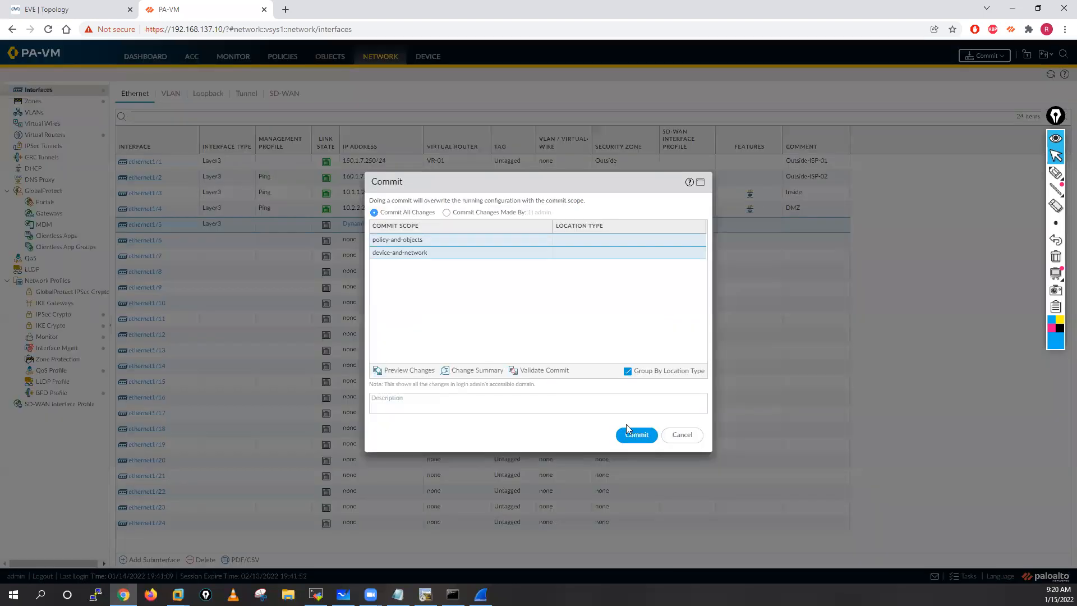
left_click(629, 432)
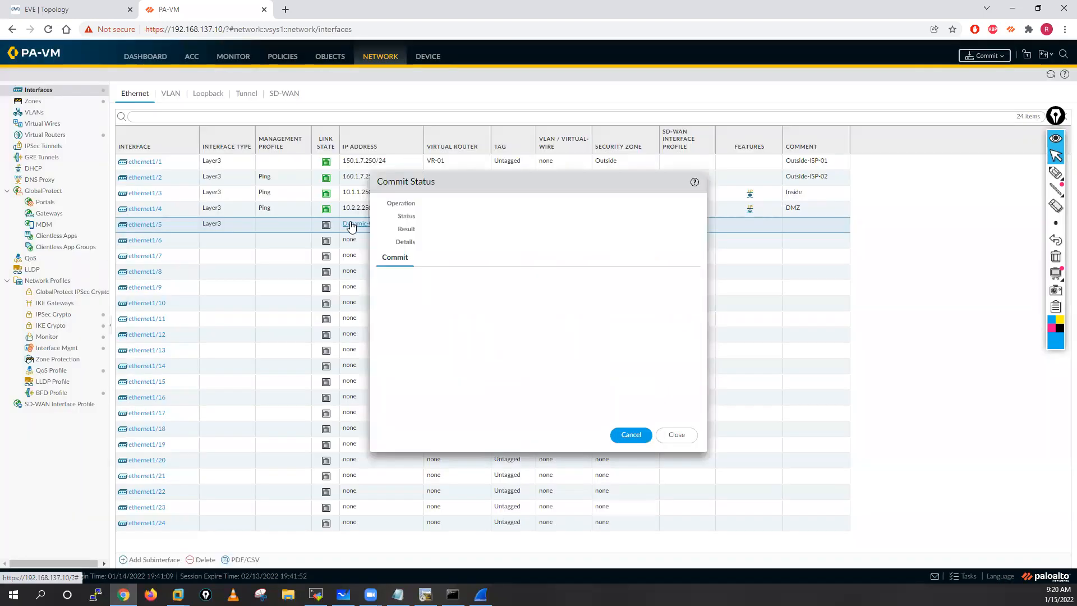
Step: Glance at the EVE topology, copy the first ECMP knowledge base link from the Notepad class topics, and open it in a new Chrome tab
left_click(46, 6)
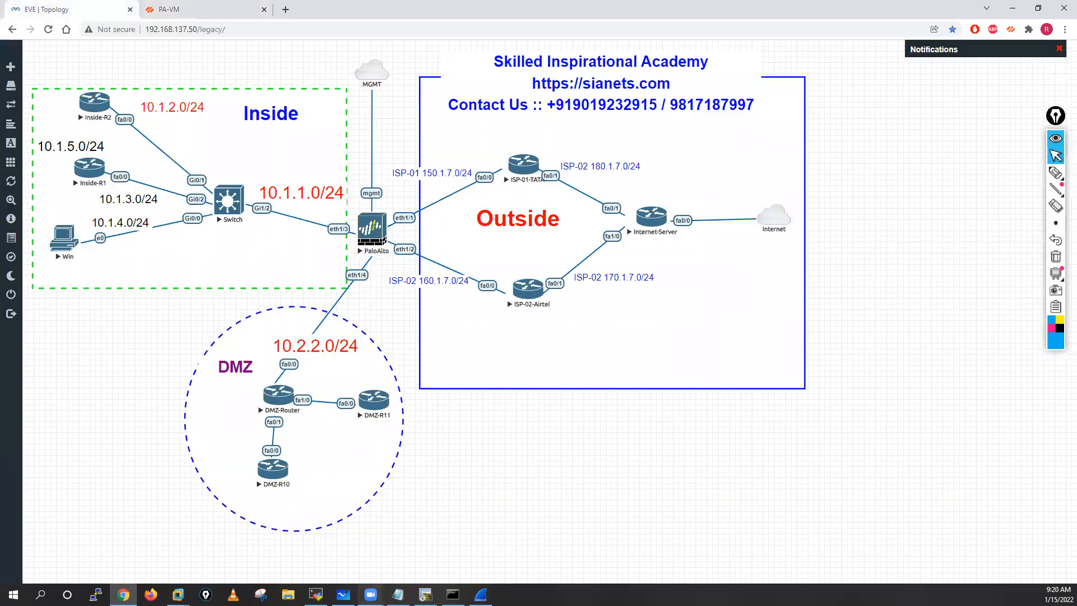
left_click(398, 594)
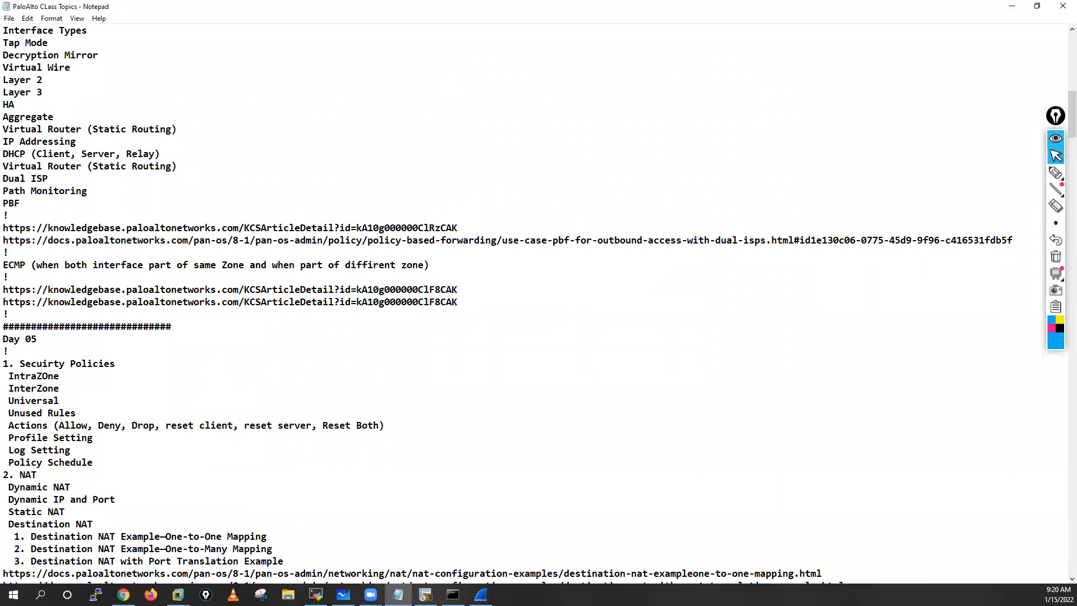
left_click_drag(4, 290, 459, 288)
key("ctrl+c")
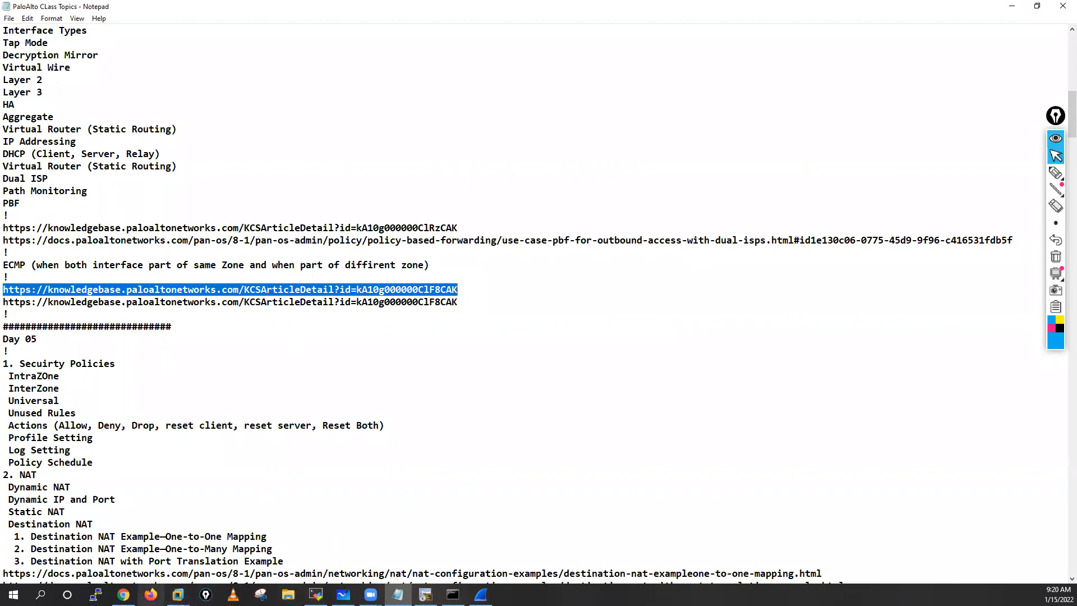
key("alt+Tab")
key("ctrl+t")
left_click(284, 29)
key("ctrl+v")
key("Return")
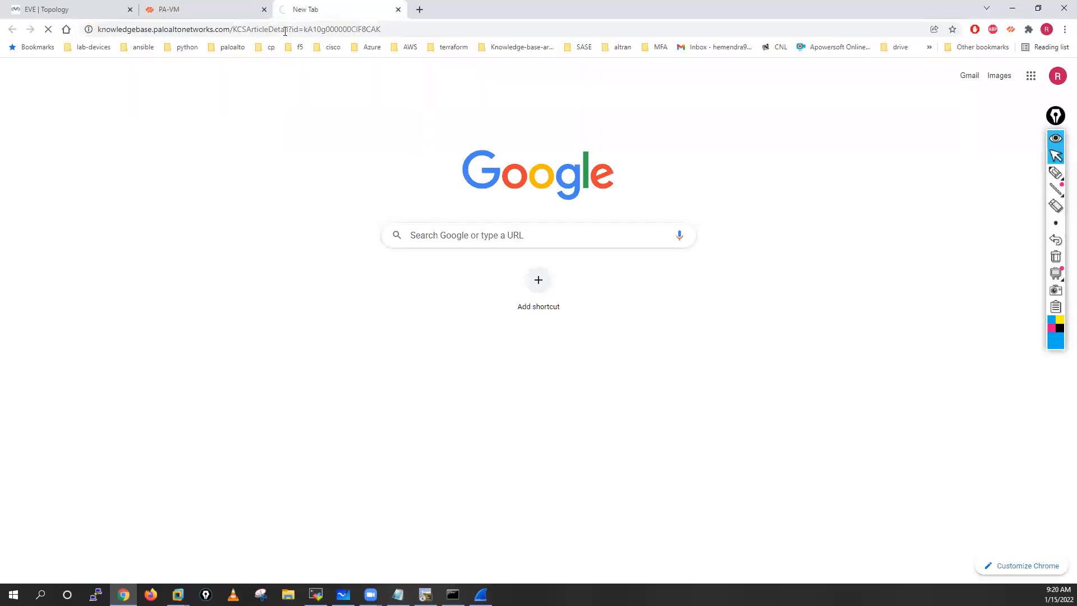
Step: Copy the second ECMP knowledge base link from the Notepad class topics and open it in a new Chrome tab
key("alt+Tab")
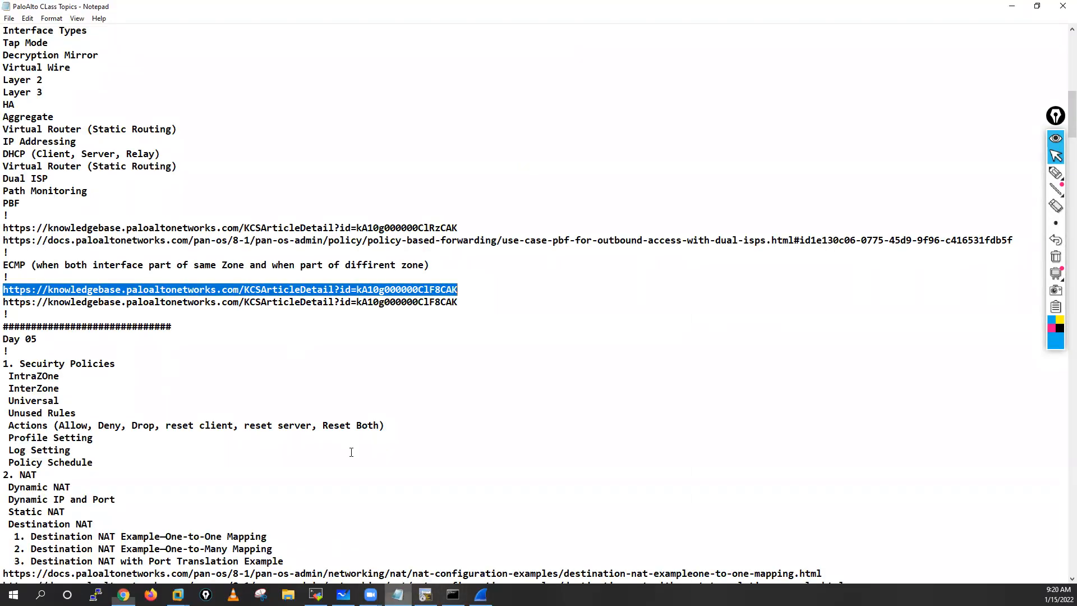
left_click_drag(5, 304, 458, 306)
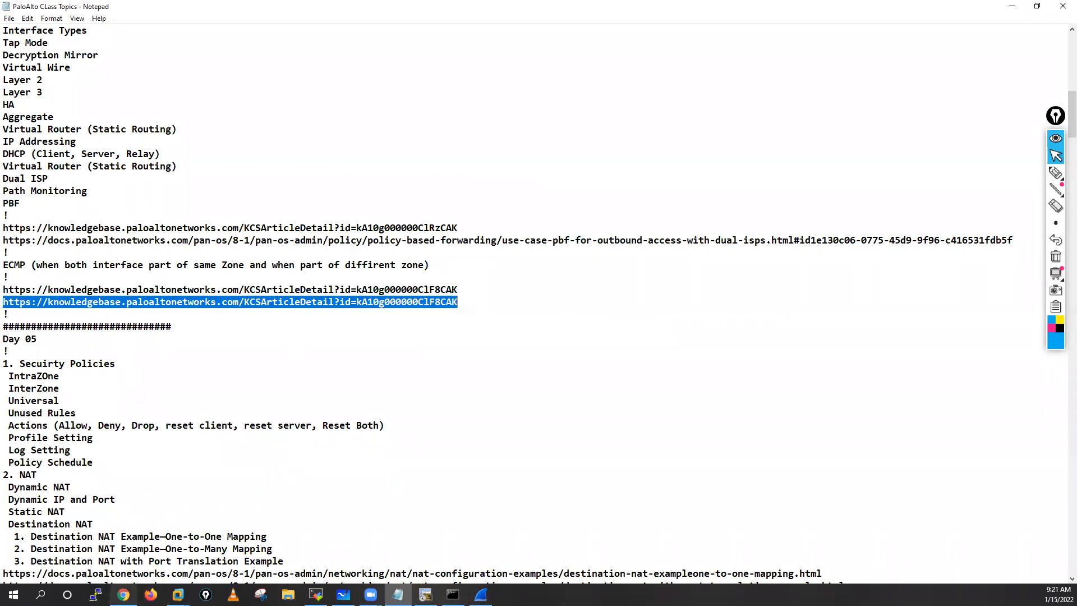
left_click(123, 594)
left_click(419, 9)
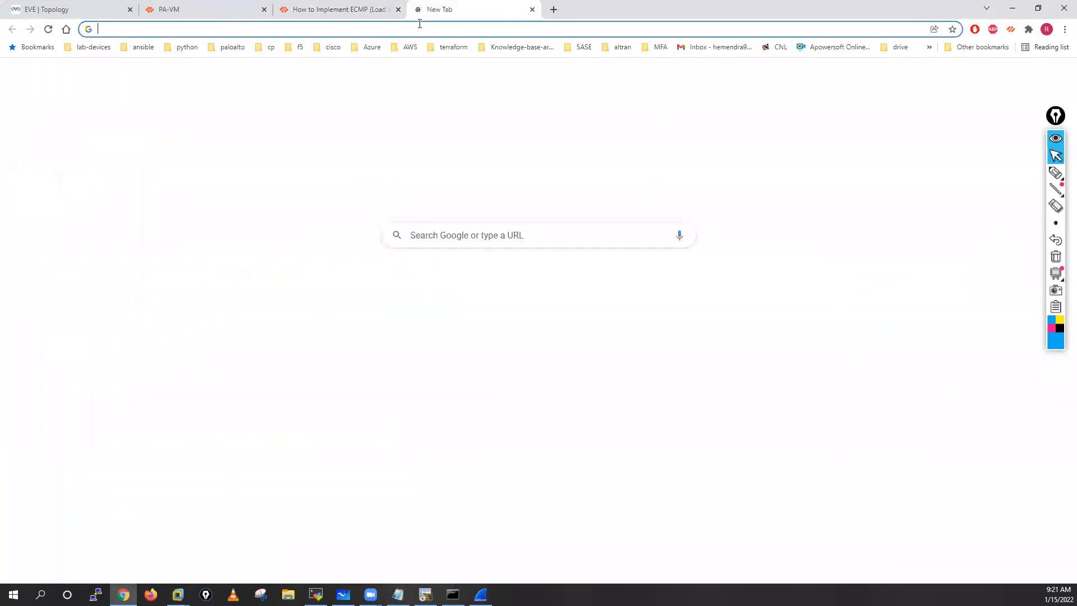
type("knowledgebase.paloaltonetworks.com/KCSArticleDetail?id=kA10g000000CIF8CAK")
key("Return")
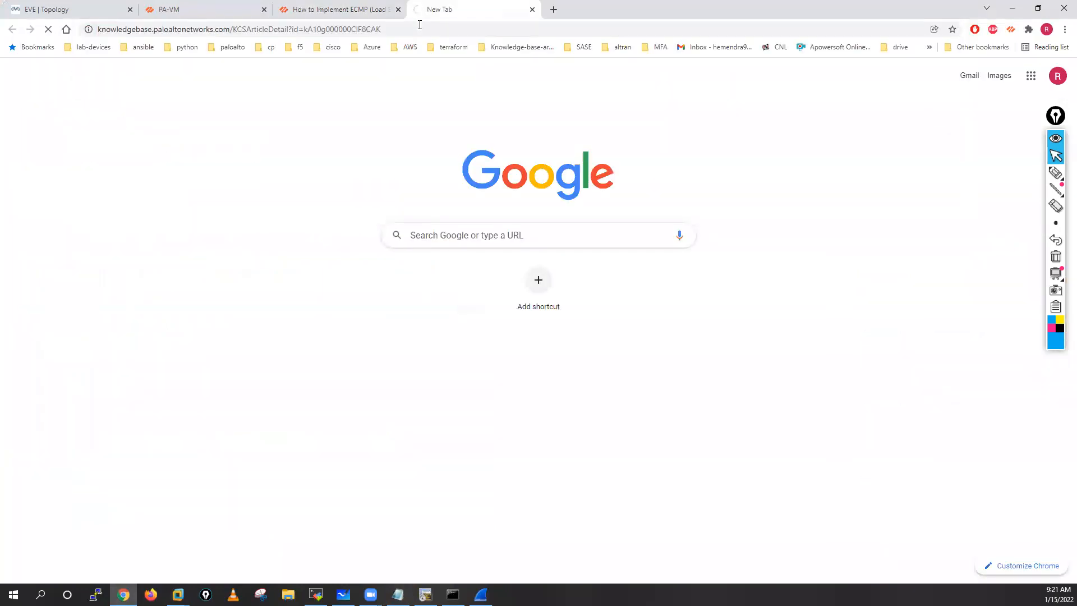
Step: Review the ECMP implementation article in both tabs, covering topology, equal-cost routes, NAT and security policies, ECMP settings and verification
left_click(360, 8)
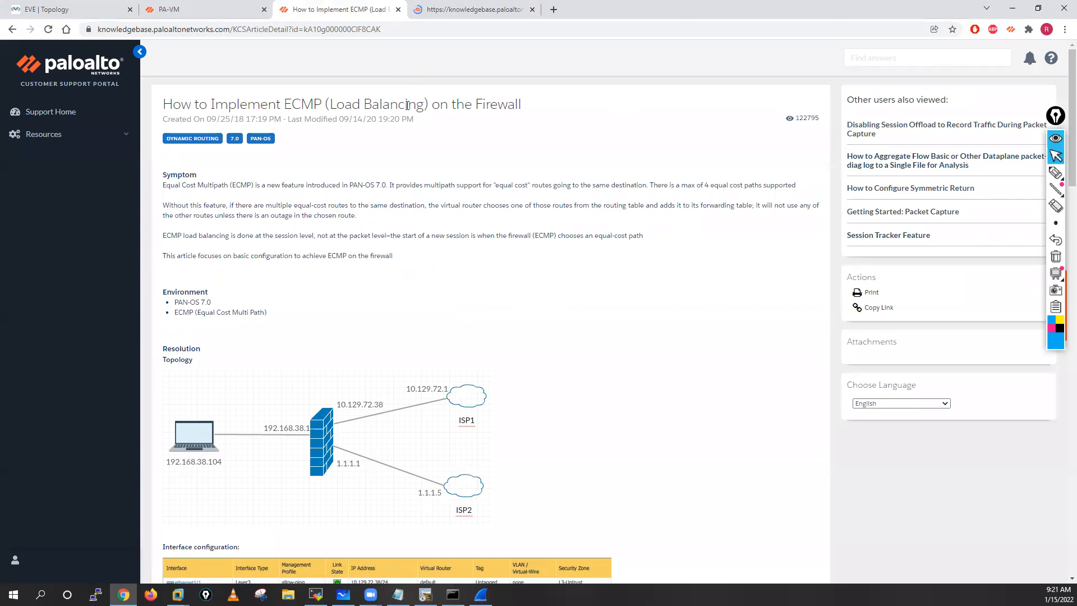
scroll(568, 215, "down", 2)
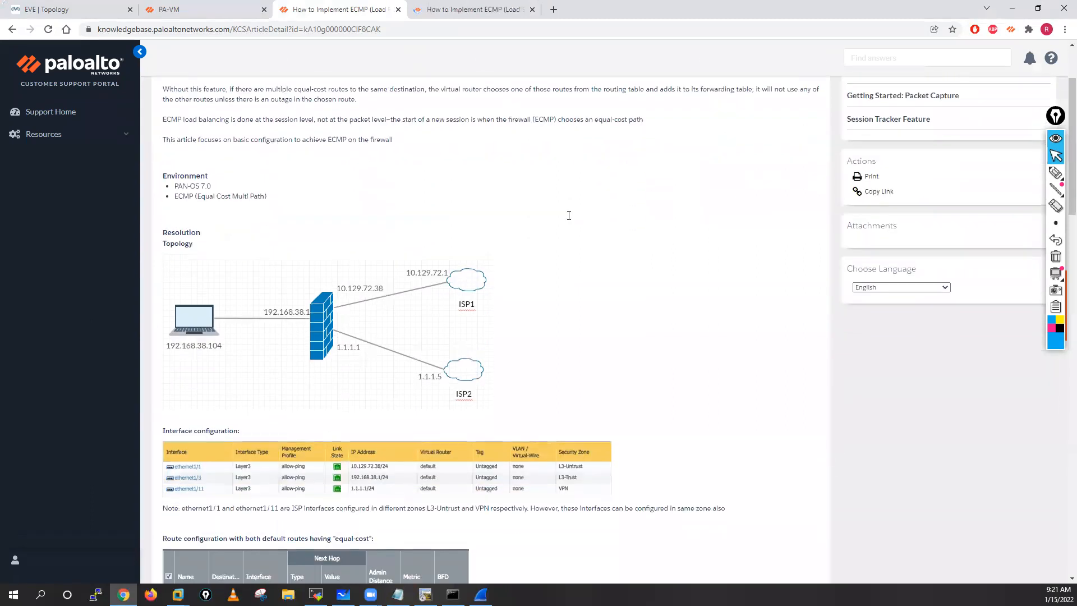
scroll(348, 173, "down", 2)
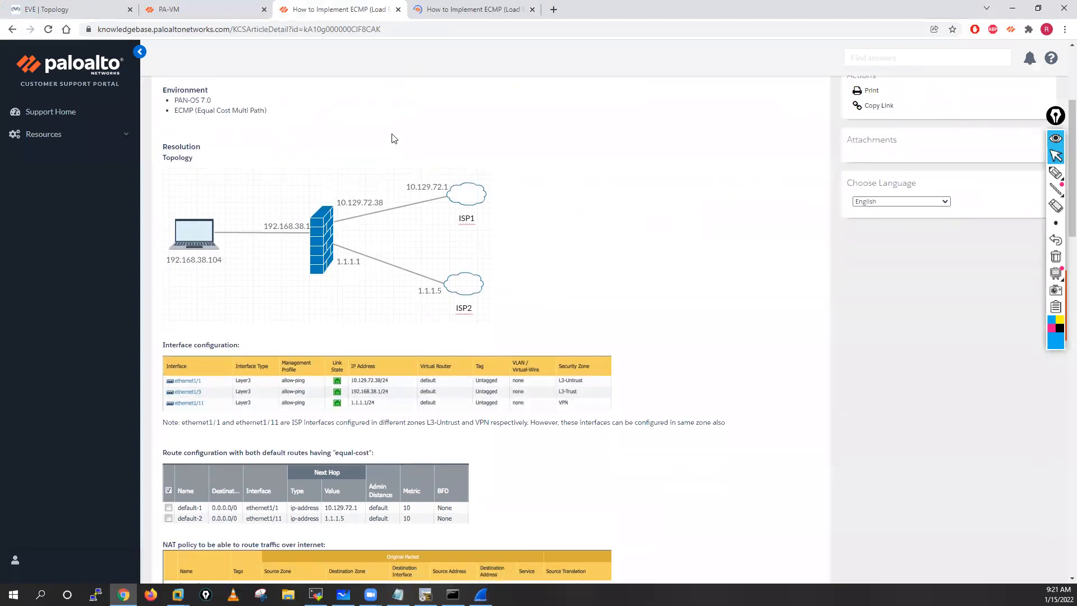
scroll(339, 127, "up", 1)
scroll(292, 150, "down", 2)
scroll(306, 235, "down", 3)
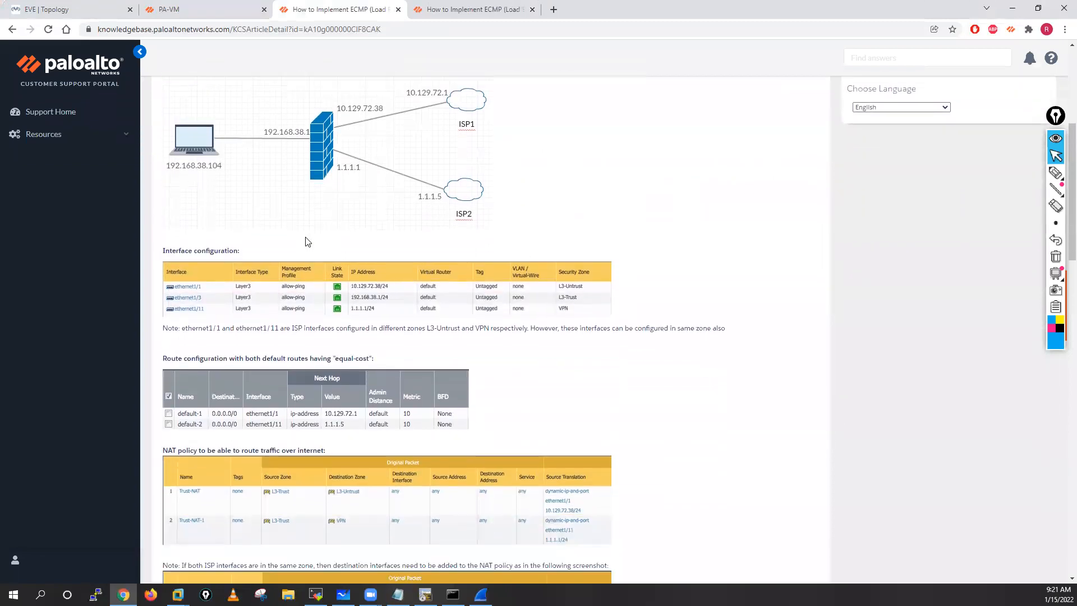
scroll(307, 235, "down", 8)
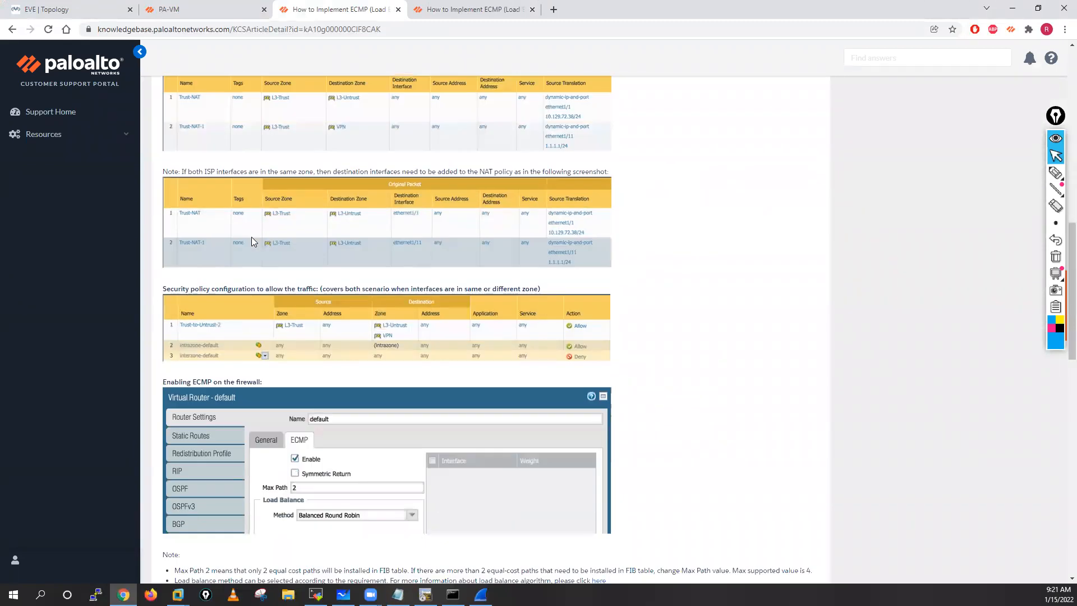
scroll(204, 297, "down", 7)
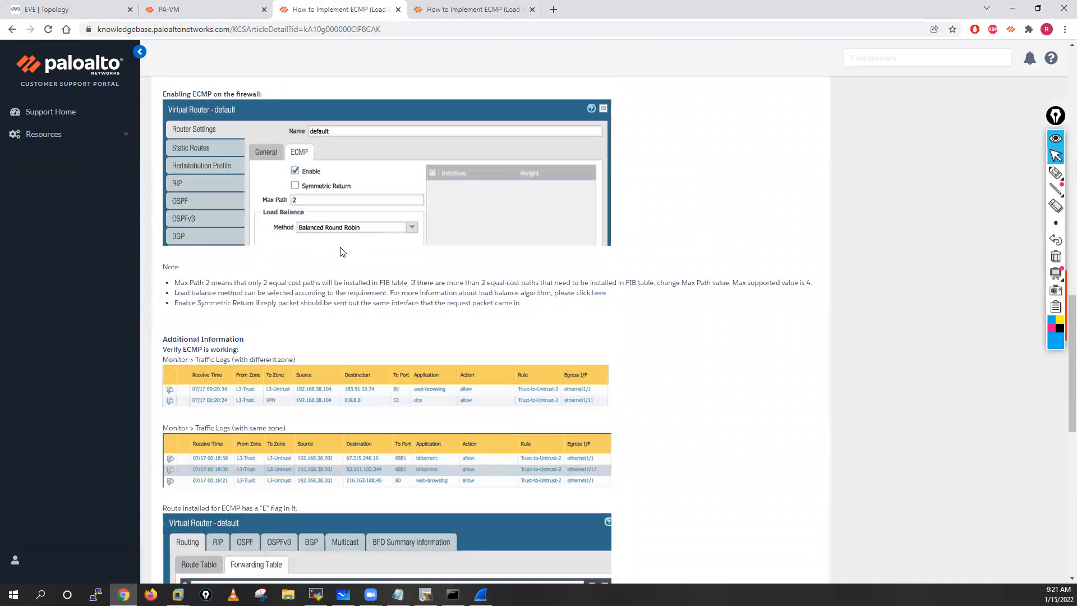
scroll(340, 247, "down", 5)
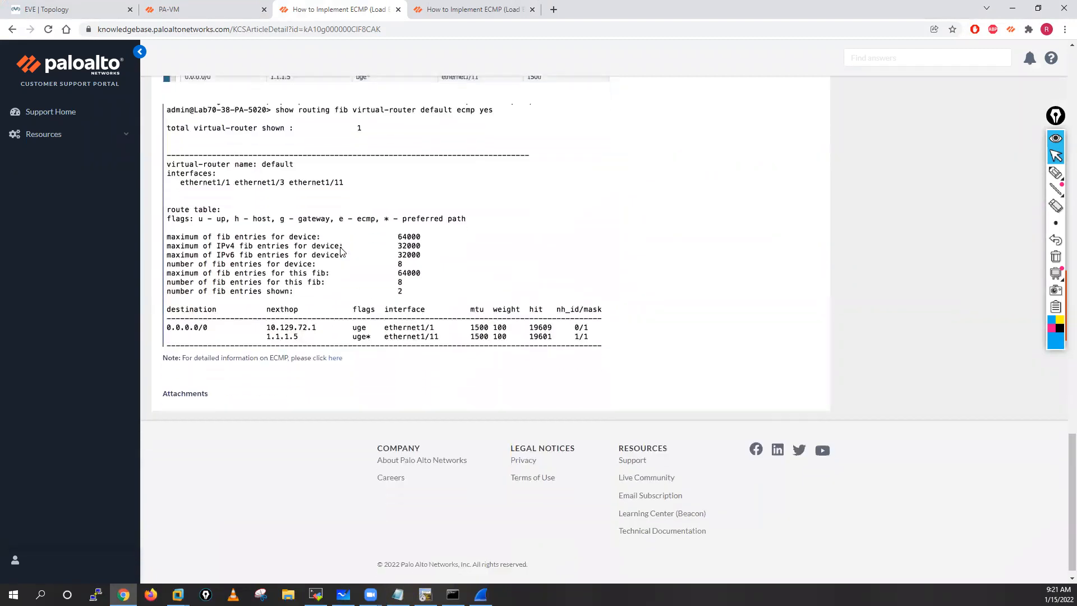
scroll(342, 252, "up", 20)
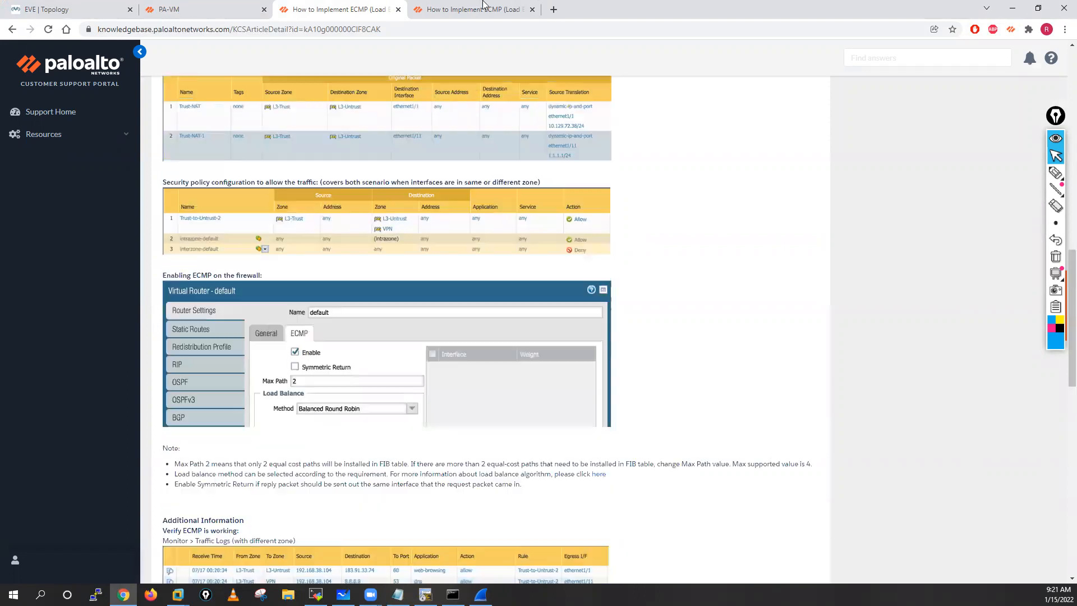
key("ctrl+Tab")
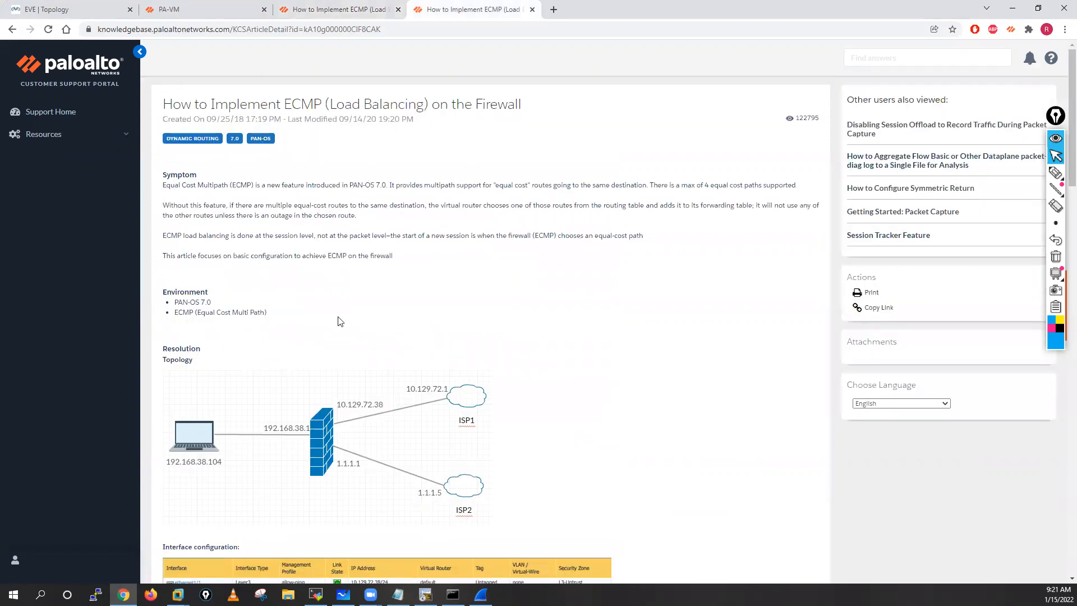
scroll(339, 320, "down", 9)
scroll(339, 320, "down", 13)
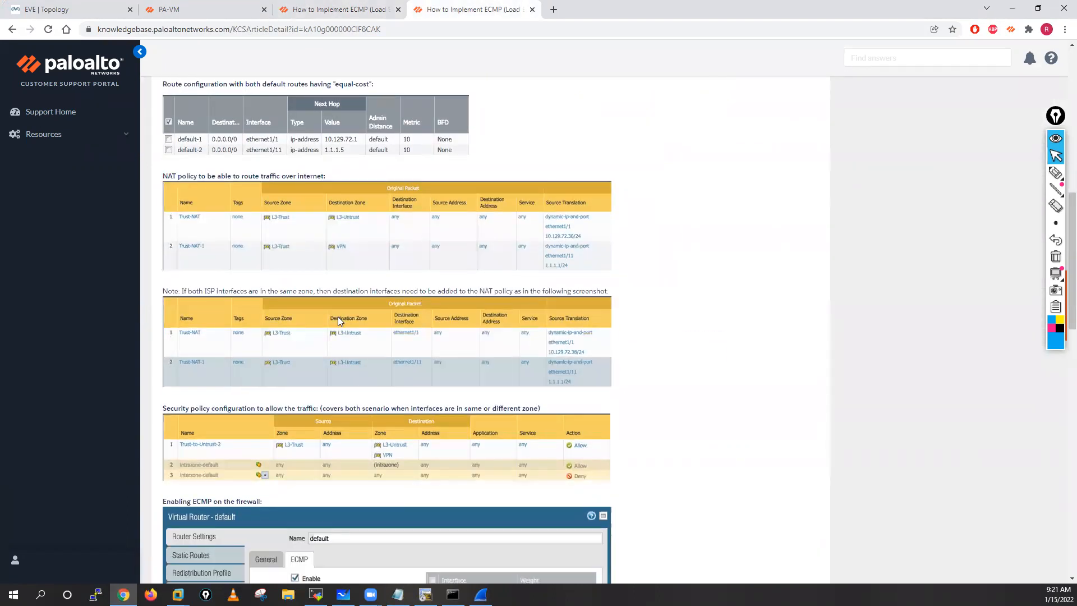
scroll(354, 303, "down", 3)
scroll(353, 303, "up", 6)
Step: Search Google for "ecmp + palo alto" in a new tab and open the ECMP - Palo Alto Networks documentation result
left_click(553, 10)
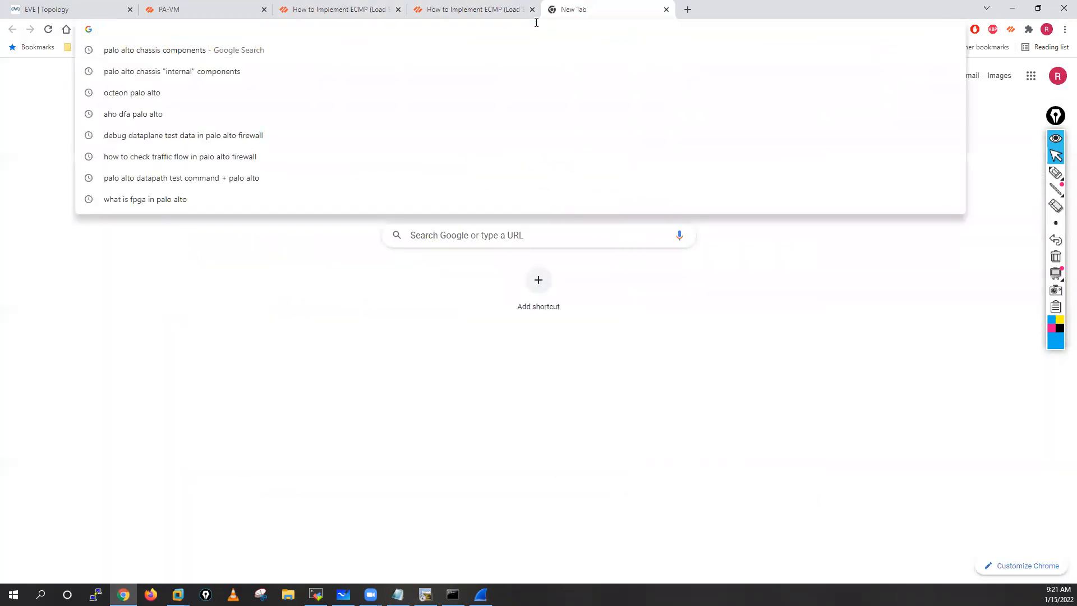
type("ecmp")
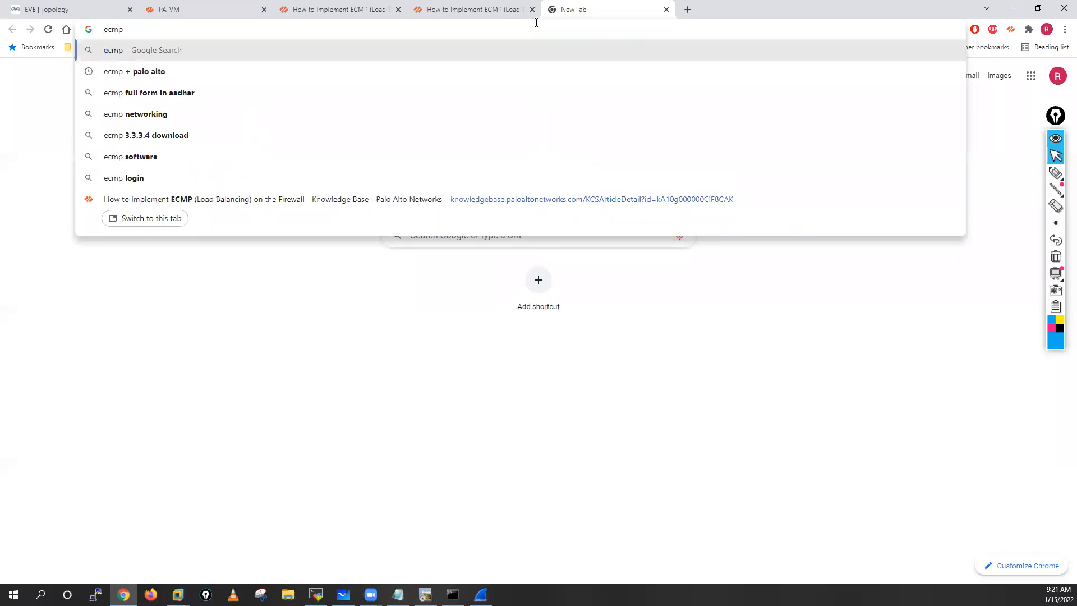
left_click(160, 81)
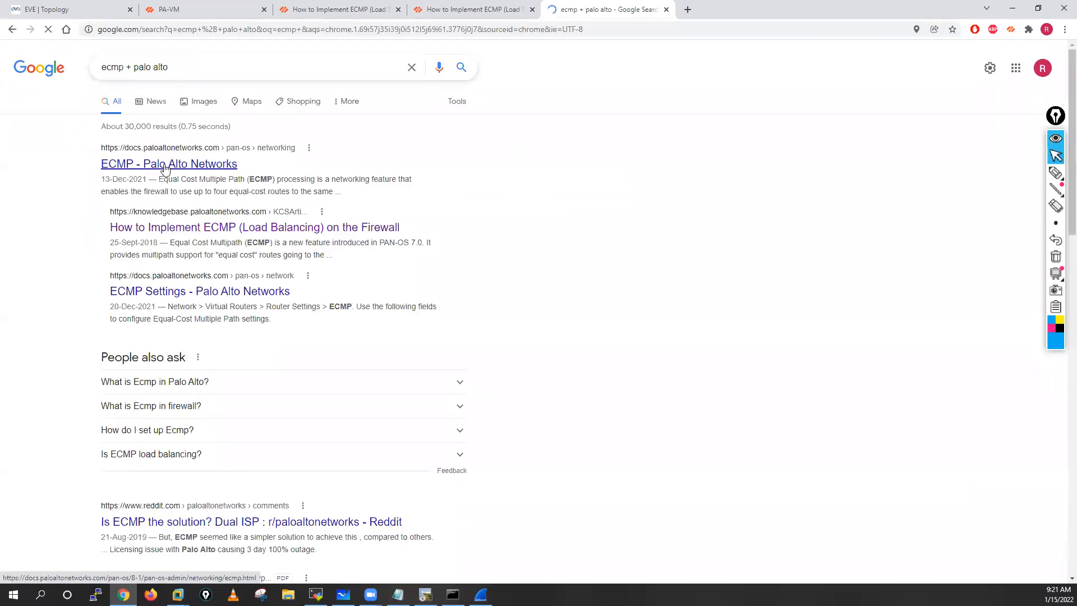
left_click(170, 166)
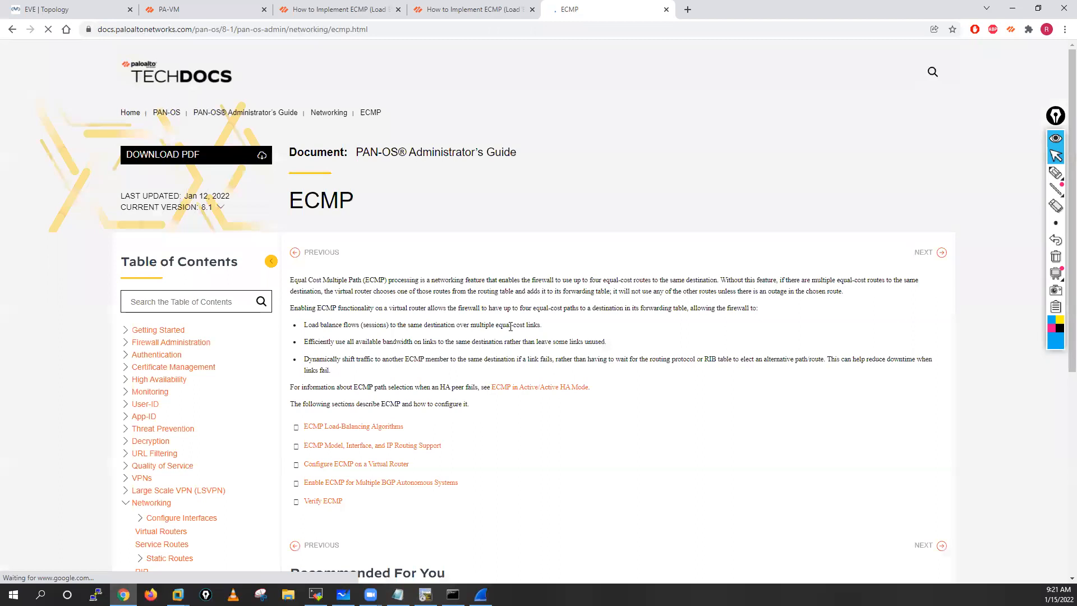
Step: Open the ECMP Load-Balancing Algorithms section and highlight the hash-based, balanced and weighted algorithm headings while reading
scroll(499, 324, "down", 1)
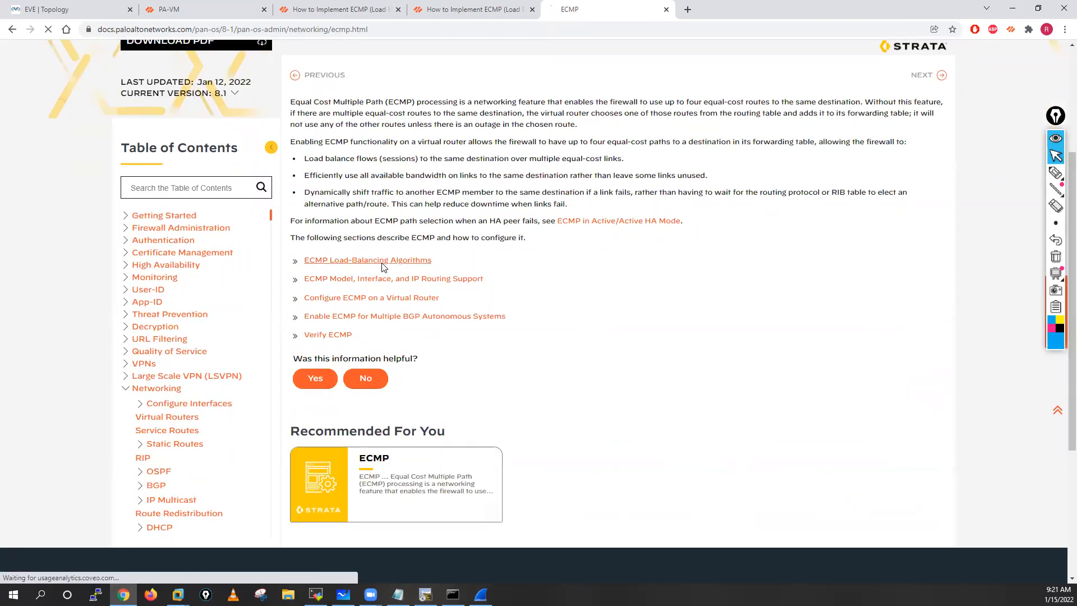
left_click(356, 265)
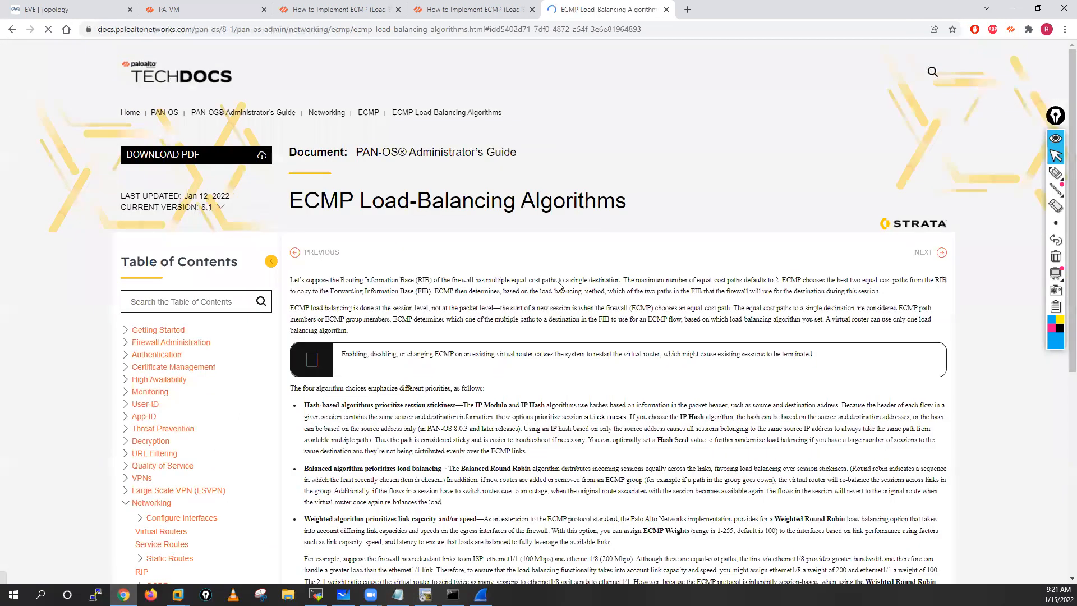
scroll(303, 195, "down", 4)
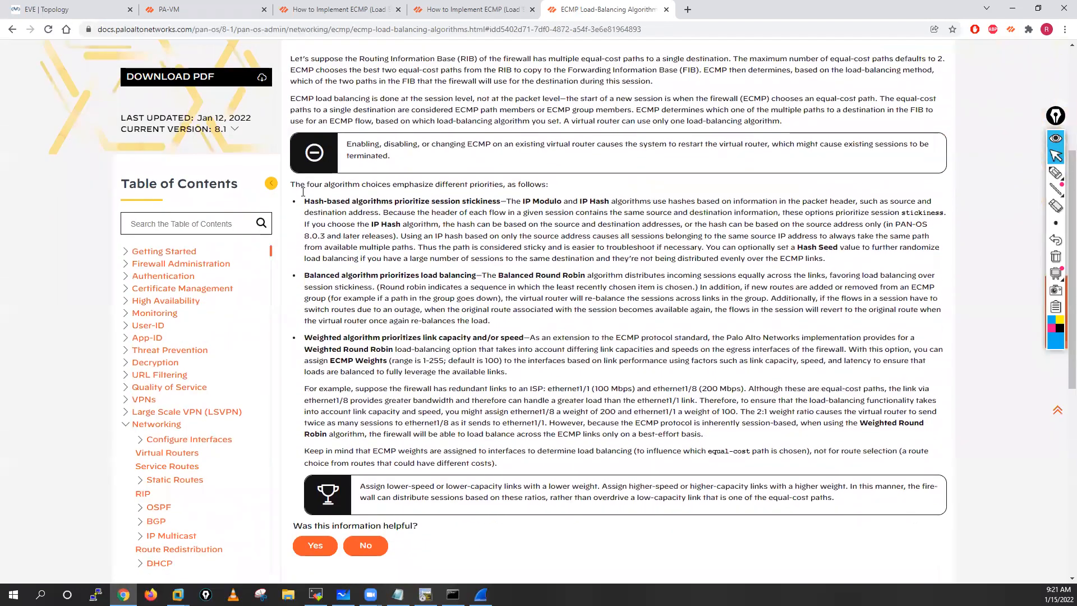
left_click_drag(305, 201, 501, 202)
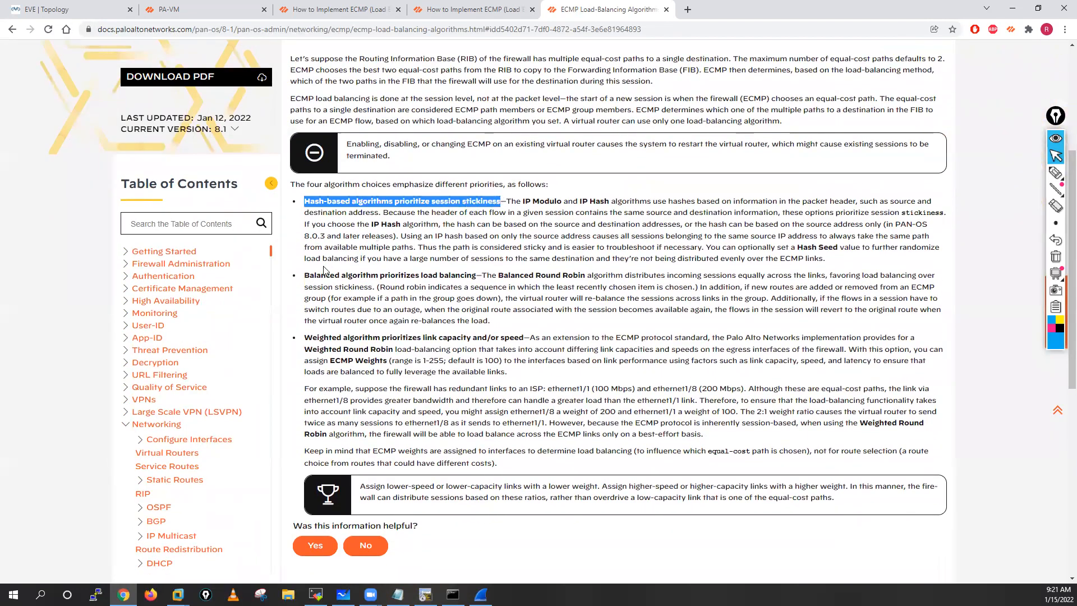
left_click_drag(305, 275, 474, 276)
left_click_drag(304, 337, 511, 328)
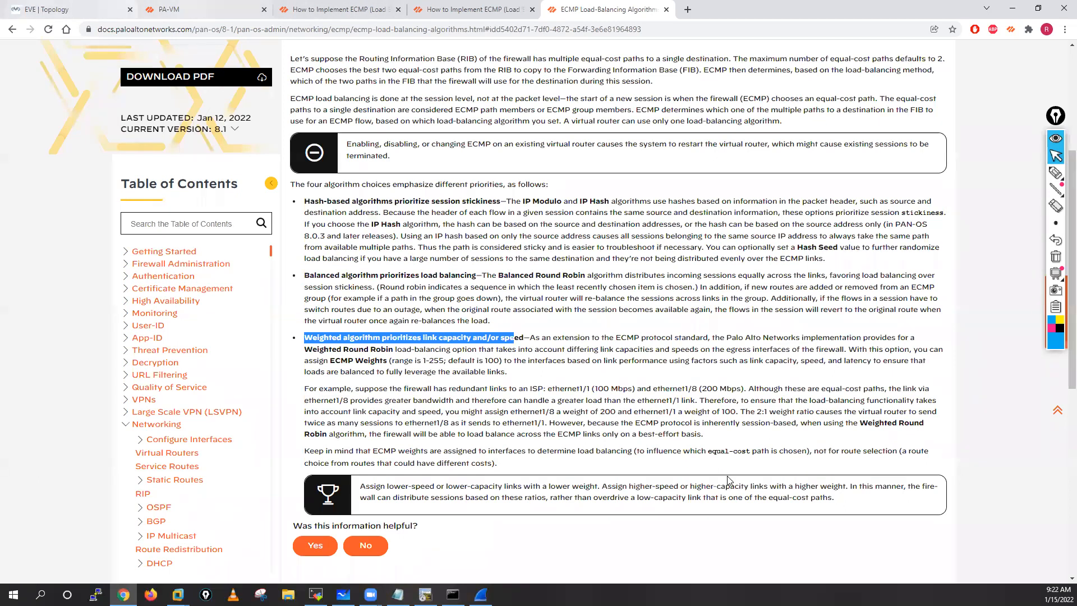
Step: Return to the PA-VM tab and open the settings of the virtual router VR-01
left_click(188, 6)
left_click(684, 439)
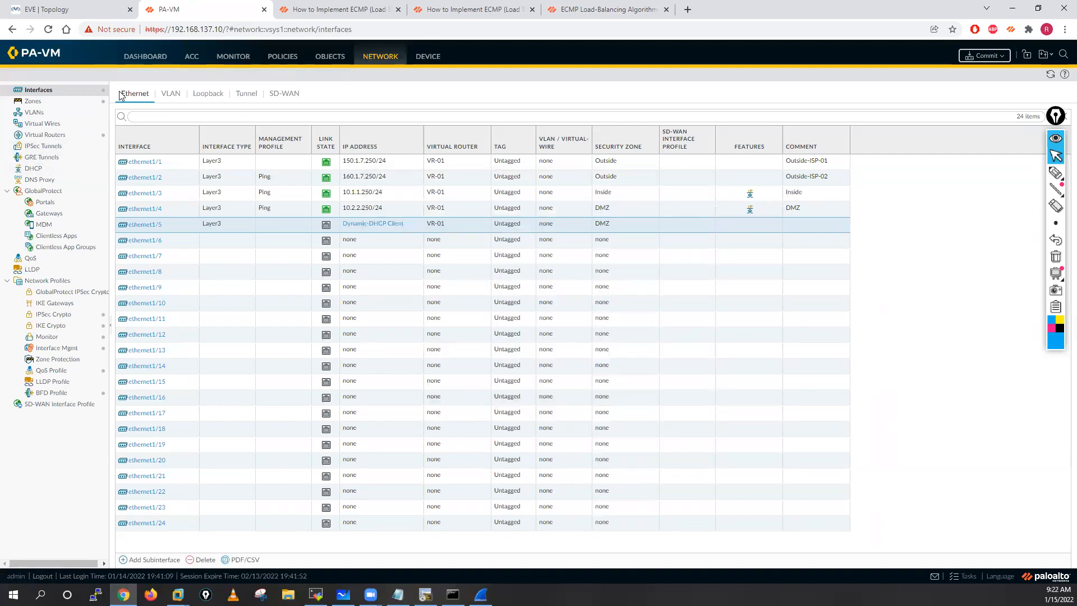
left_click(47, 135)
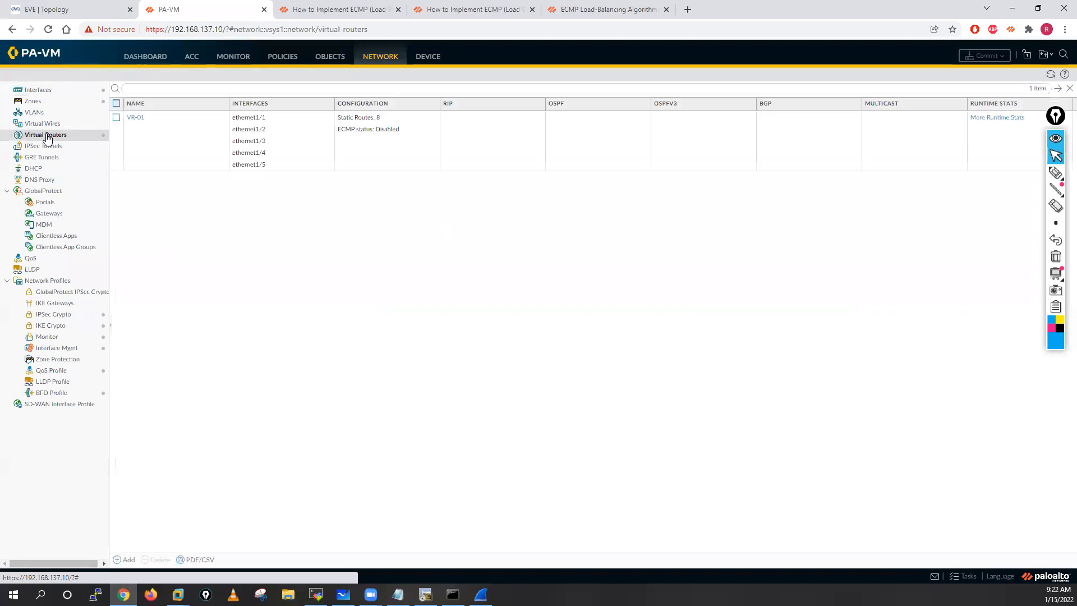
left_click(133, 117)
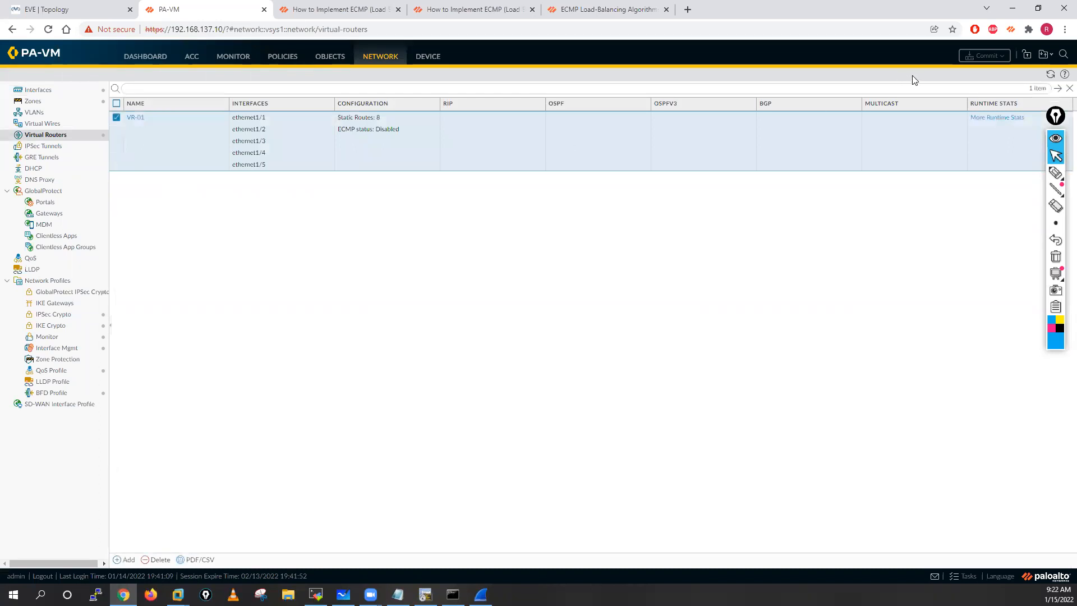
left_click_drag(1055, 116, 1059, 151)
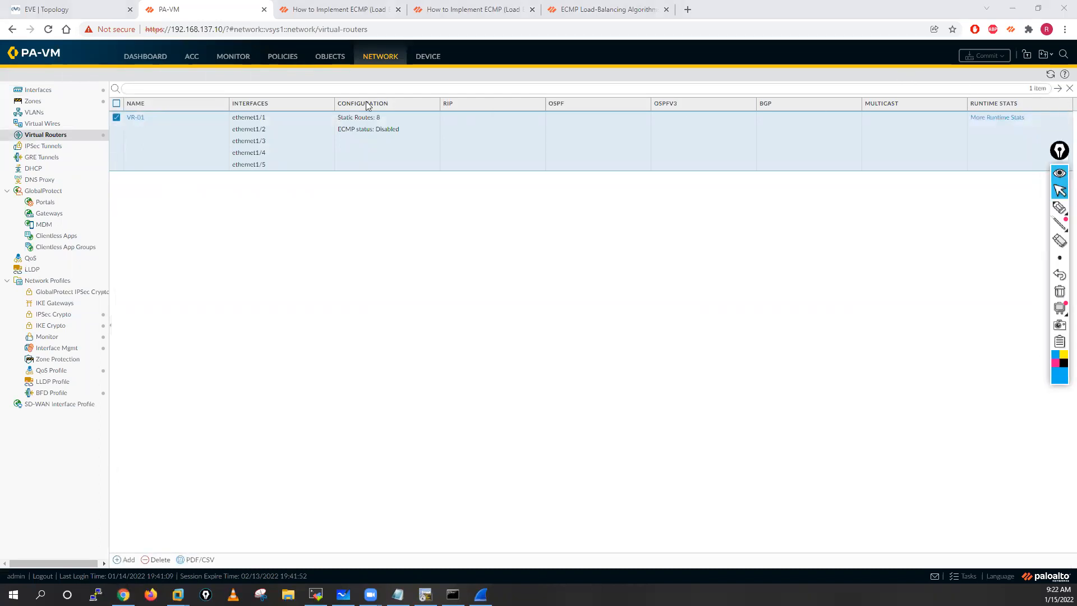
left_click(142, 121)
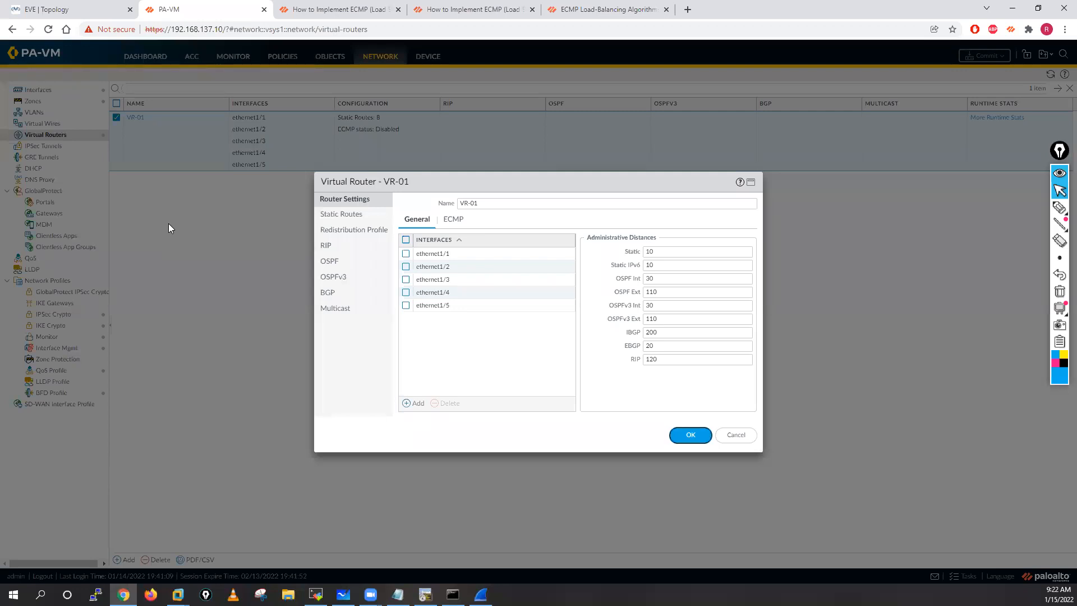
Step: Check VR-01's IPv4 static routes, including the default routes, and return to its router settings
left_click(330, 217)
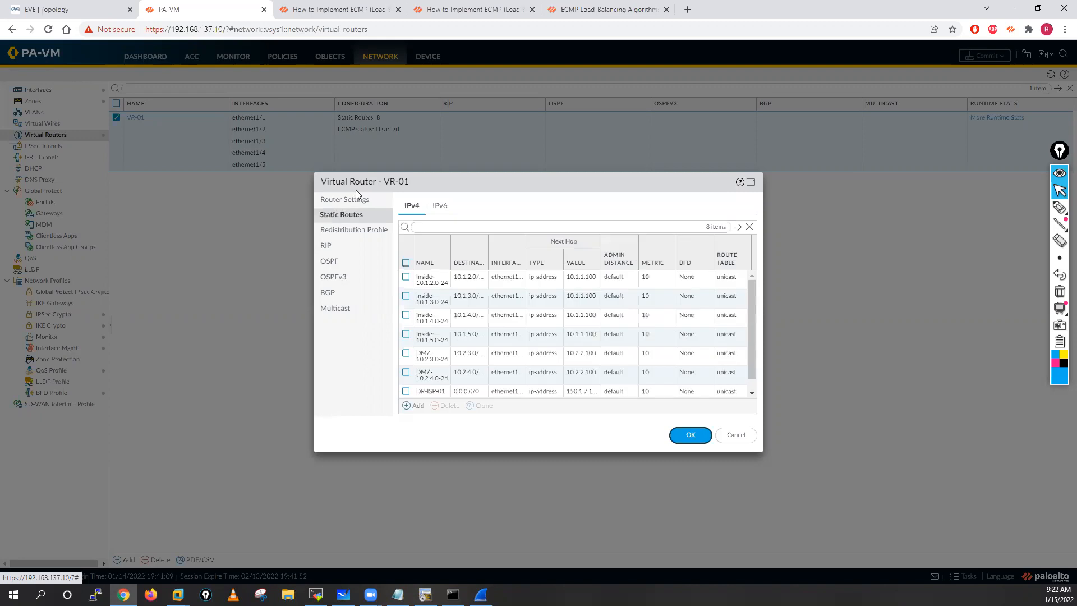
left_click(349, 200)
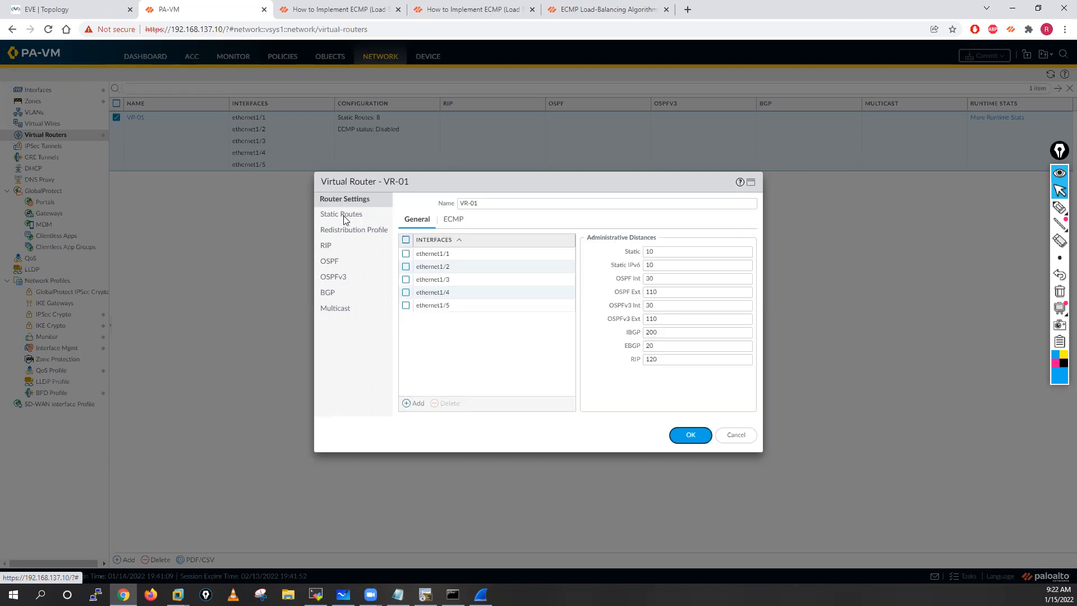
left_click(340, 217)
left_click(343, 201)
Step: Enable ECMP on VR-01 and set the load balance method to Balanced Round Robin
left_click(451, 222)
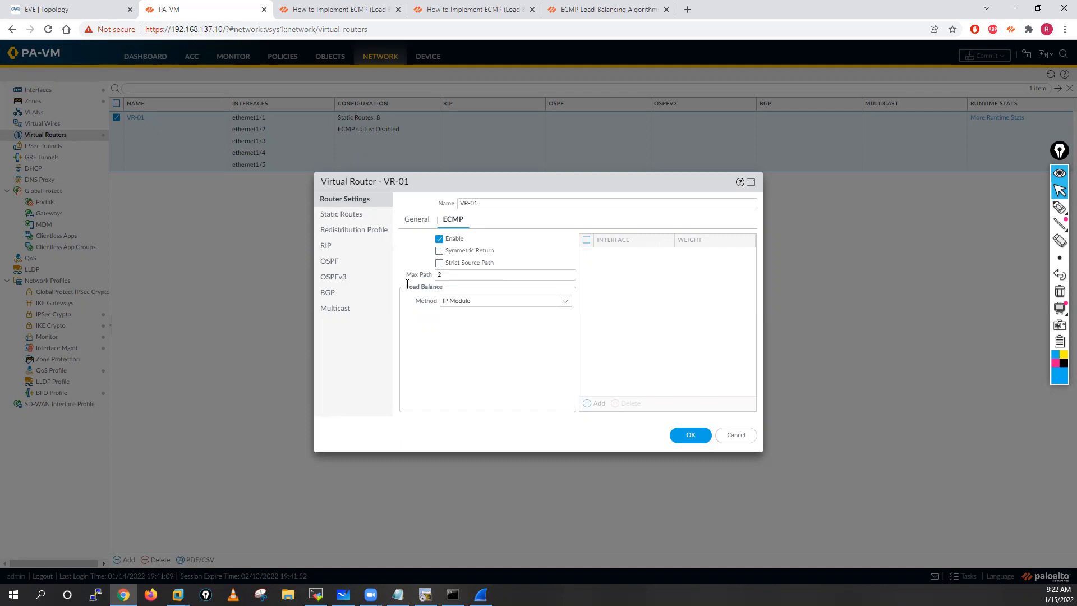
left_click(457, 276)
left_click(546, 303)
left_click(566, 302)
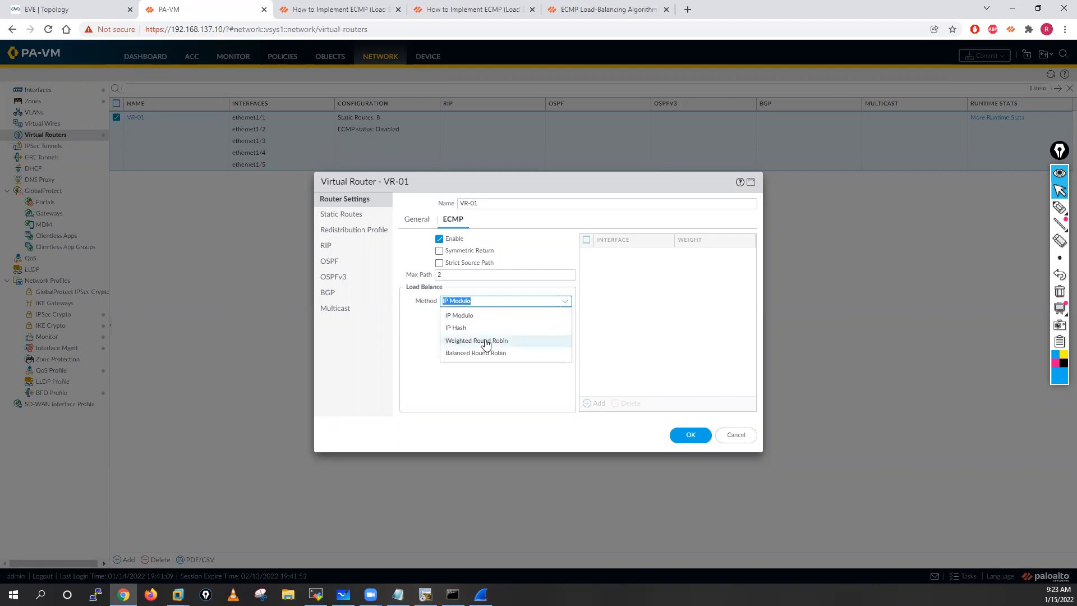
left_click(474, 354)
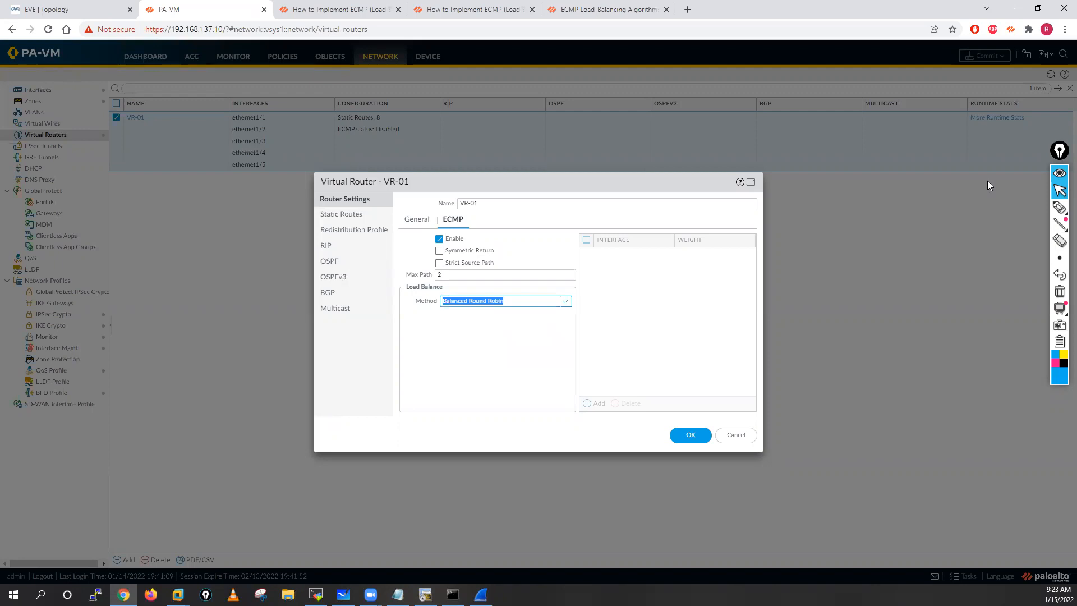
Step: Handwrite 50% on two rows over the ECMP settings with the annotation pen, marking them P and S
left_click(1059, 208)
mouse_move(683, 220)
left_mouse_down()
mouse_move(694, 219)
mouse_move(678, 237)
left_mouse_up()
mouse_move(702, 222)
left_mouse_down()
mouse_move(786, 230)
mouse_move(785, 216)
left_mouse_up()
left_click(730, 217)
left_click(746, 229)
mouse_move(700, 257)
left_mouse_down()
mouse_move(680, 270)
mouse_move(707, 263)
left_mouse_up()
mouse_move(745, 255)
left_mouse_down()
mouse_move(735, 270)
mouse_move(781, 255)
mouse_move(779, 265)
left_mouse_up()
left_click(755, 268)
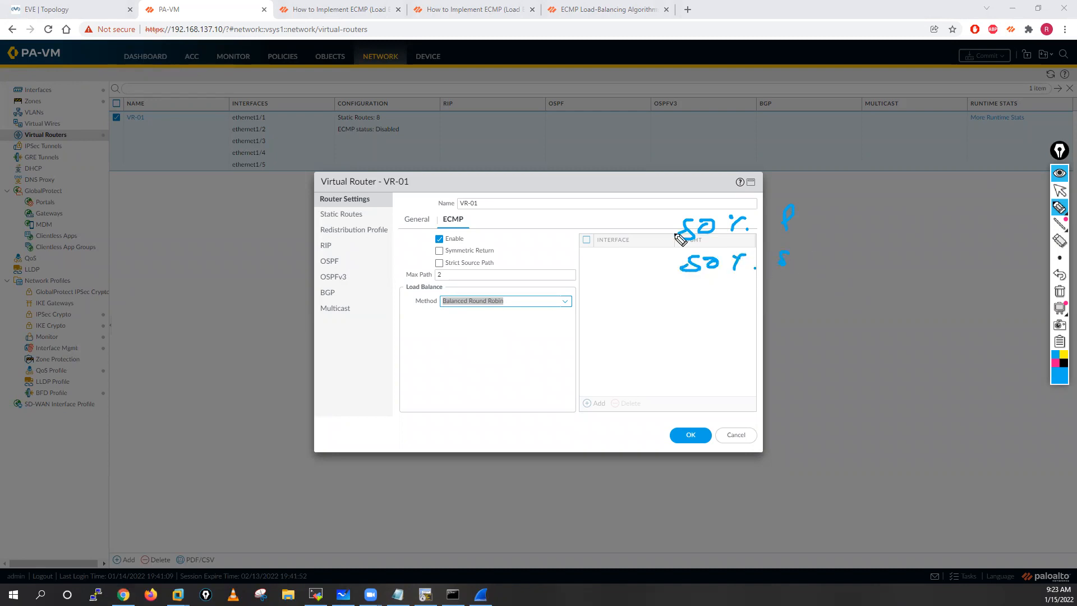
Step: Sketch a circled 100 with an arrow leading to two branches that point to the 50% labels
mouse_move(503, 227)
left_mouse_down()
mouse_move(502, 241)
mouse_move(521, 228)
left_mouse_up()
mouse_move(527, 218)
left_mouse_down()
mouse_move(505, 215)
mouse_move(586, 230)
mouse_move(578, 238)
mouse_move(709, 193)
mouse_move(697, 190)
mouse_move(702, 208)
left_mouse_up()
mouse_move(623, 234)
left_mouse_down()
mouse_move(644, 243)
mouse_move(679, 293)
left_mouse_up()
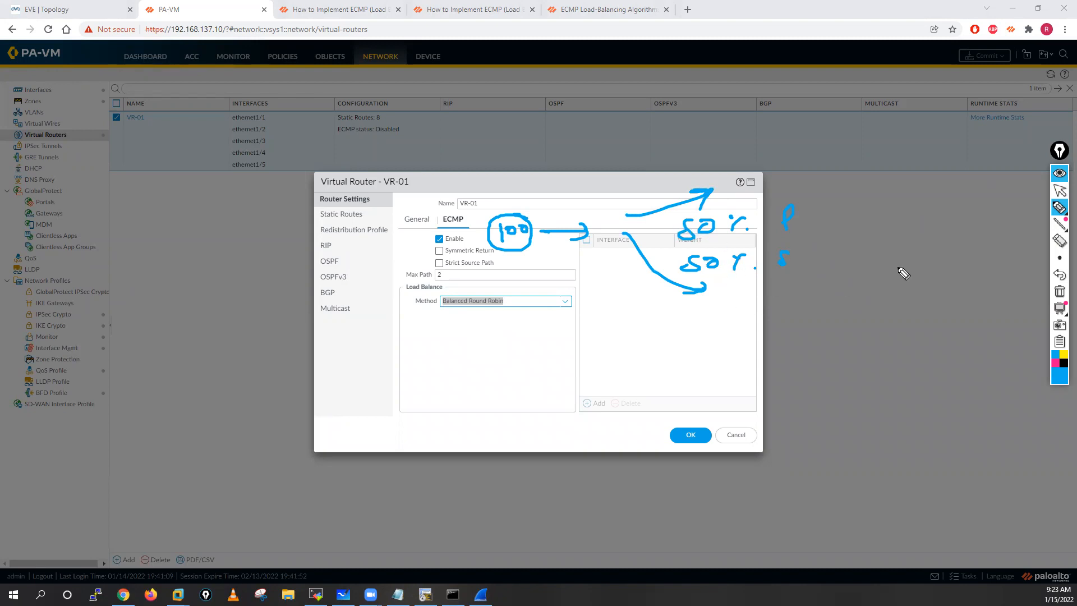
Step: Erase the pen annotations, then apply VR-01's ECMP settings and accept the virtual router restart
left_click(1059, 291)
left_click(1058, 193)
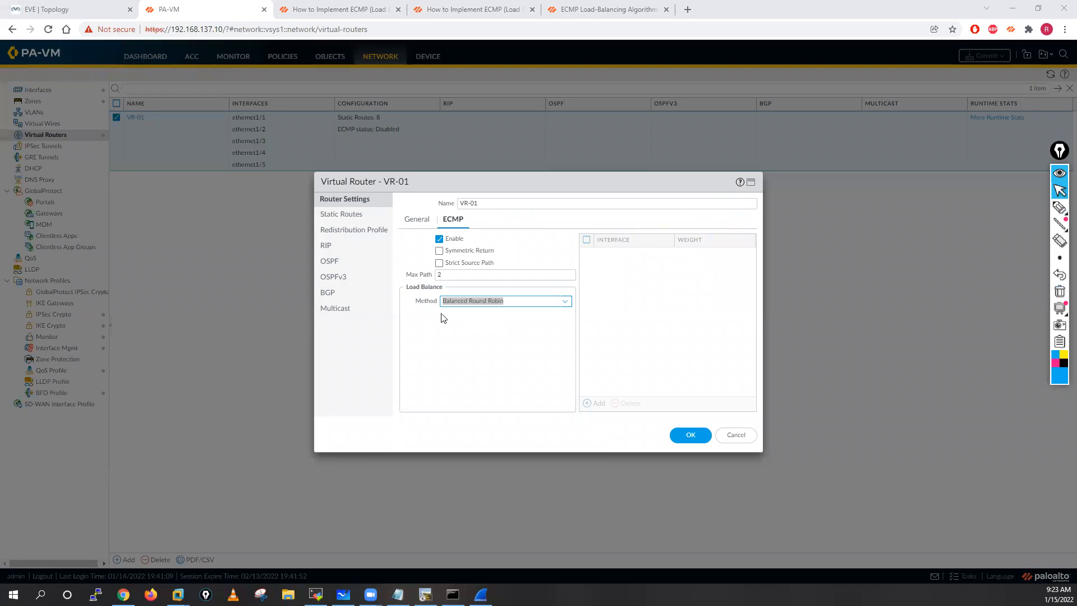
left_click(511, 381)
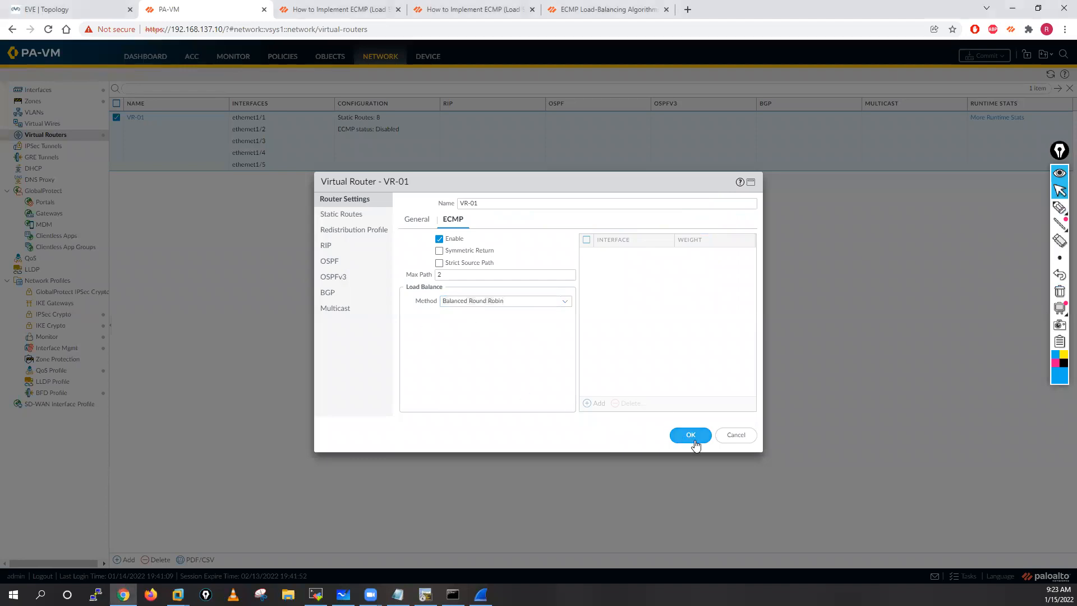
left_click(695, 441)
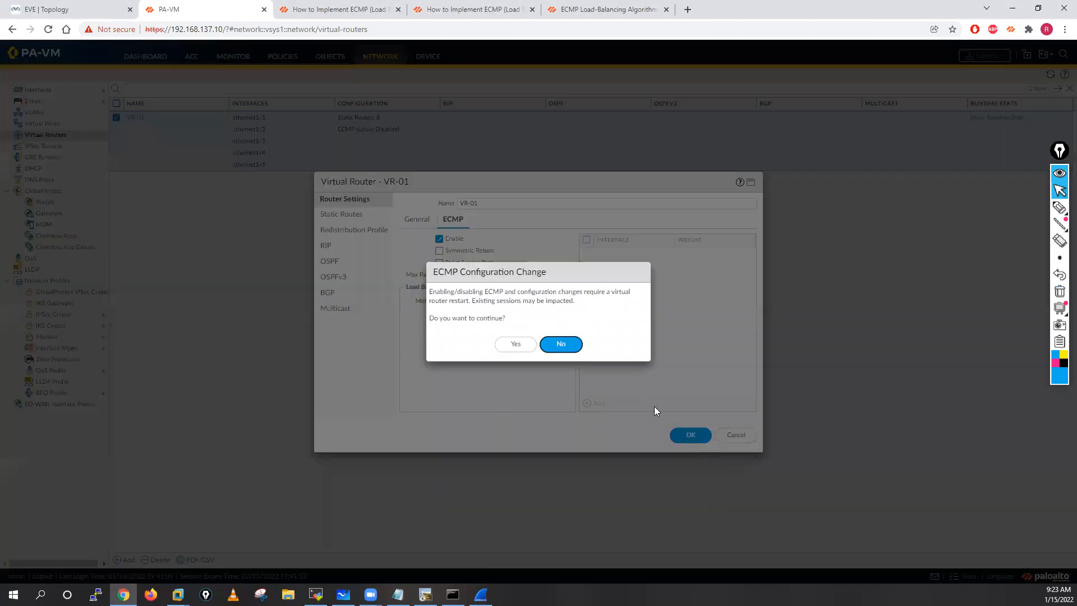
left_click(507, 345)
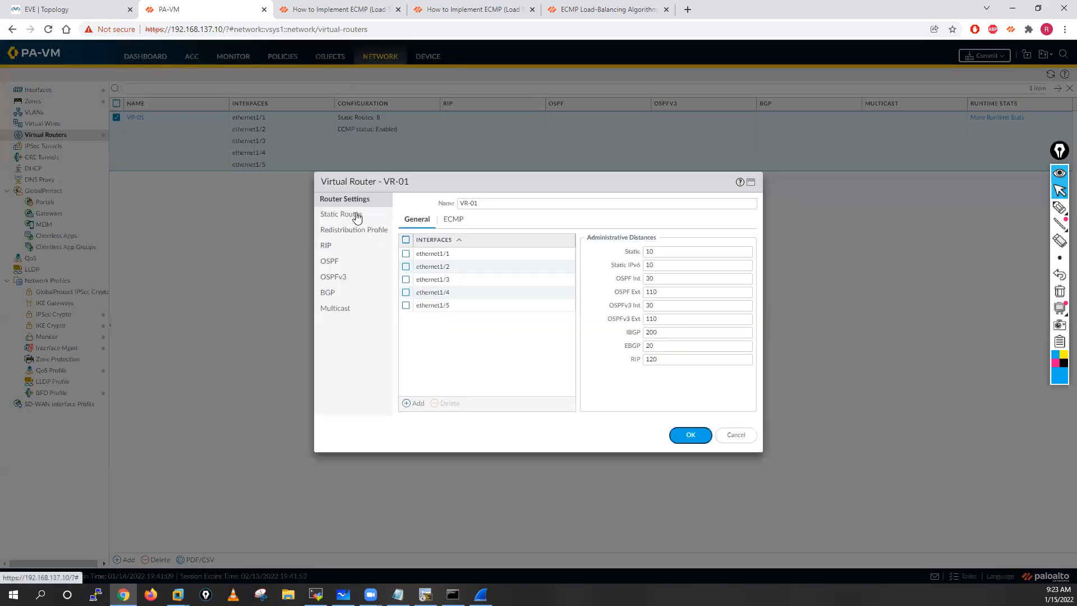
Step: Turn off path monitoring on VR-01's IPv4 static route DR-ISP-01 and save the route
left_click(357, 215)
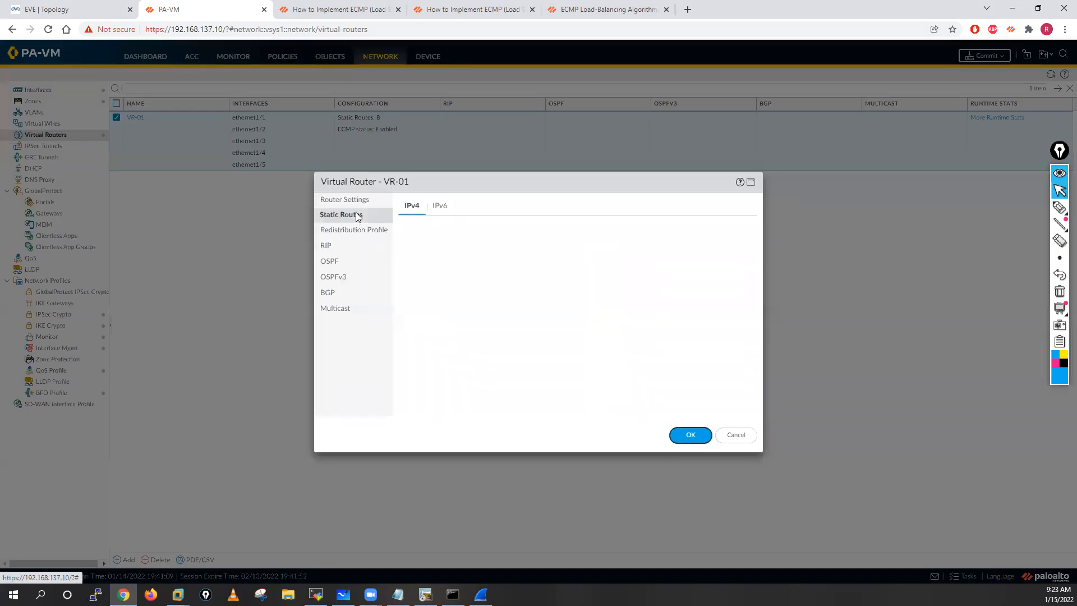
scroll(443, 331, "down", 2)
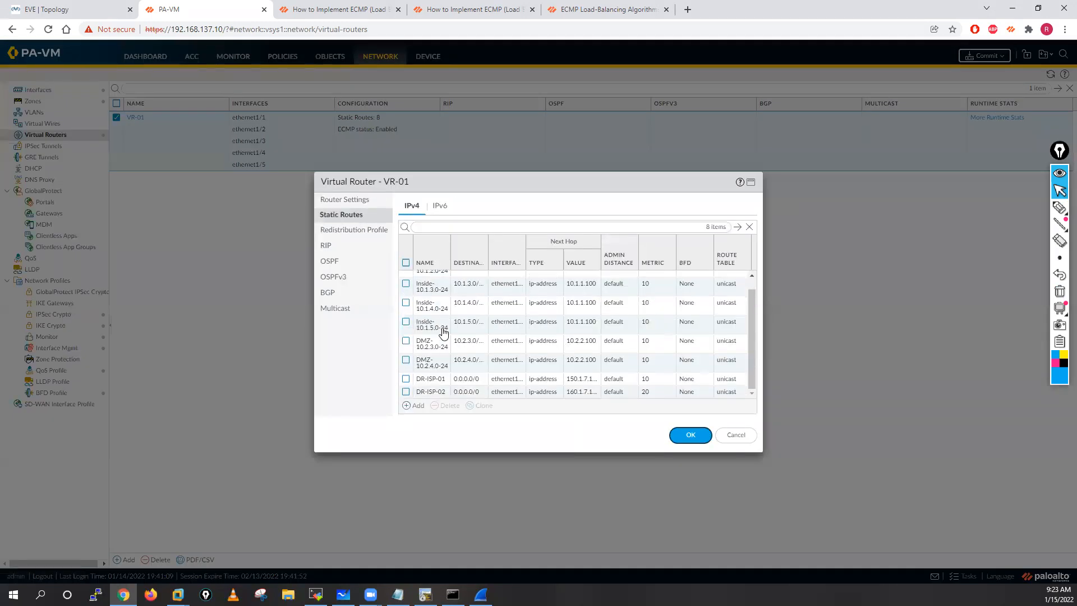
left_click(433, 380)
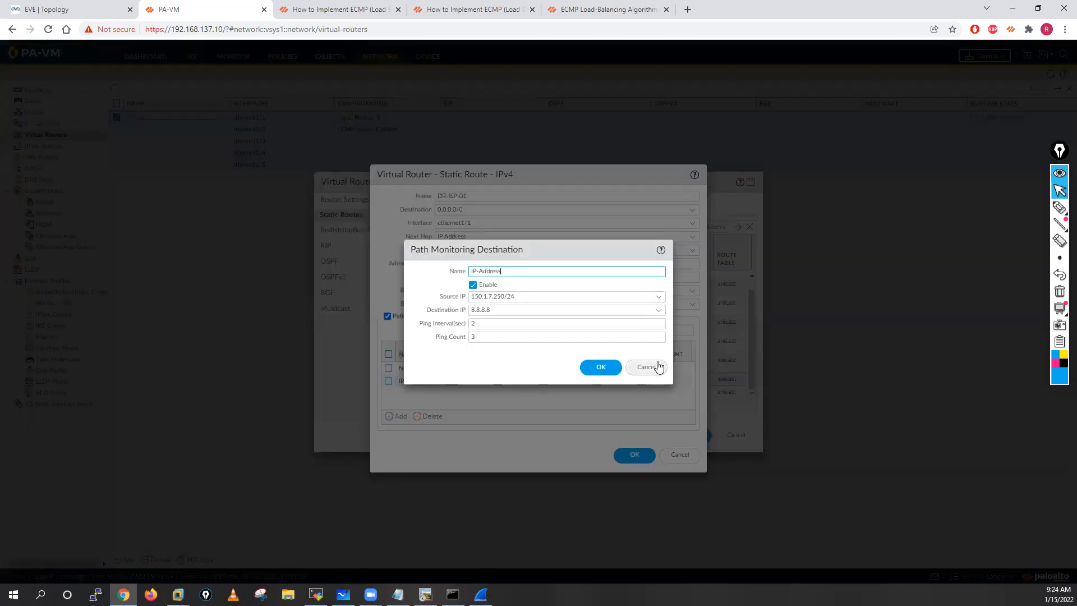
left_click(648, 373)
left_click(387, 316)
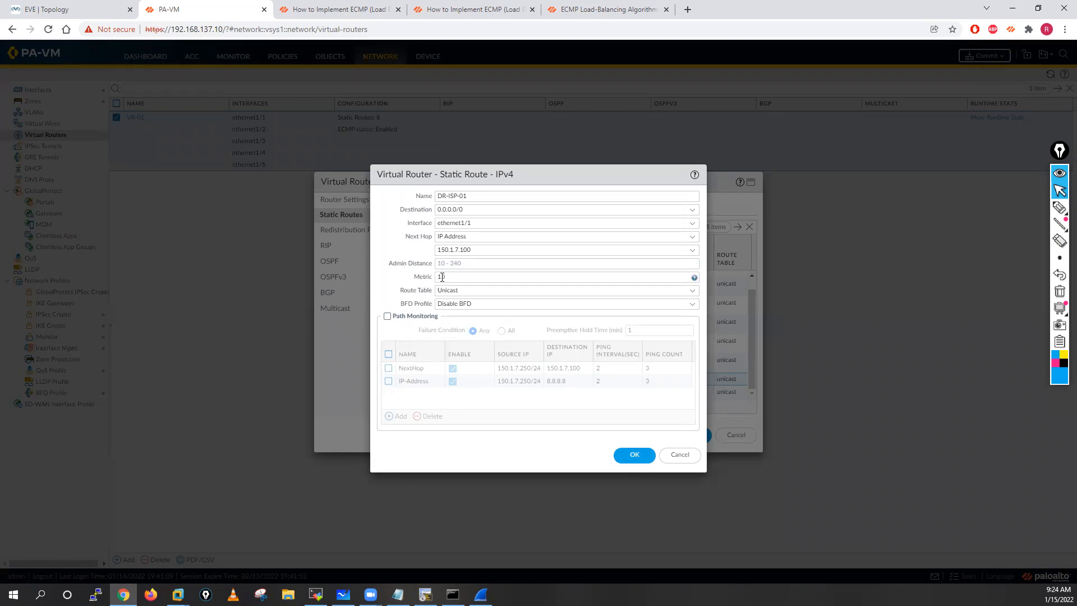
left_click(634, 454)
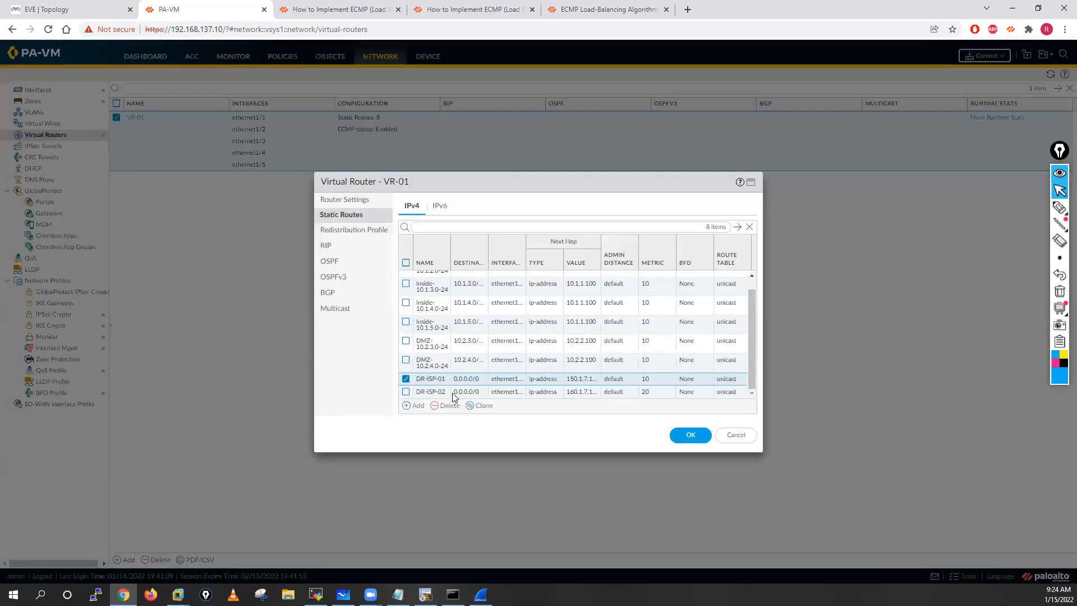
Step: Set static route DR-ISP-02's metric to 10 and turn off its path monitoring
left_click(429, 392)
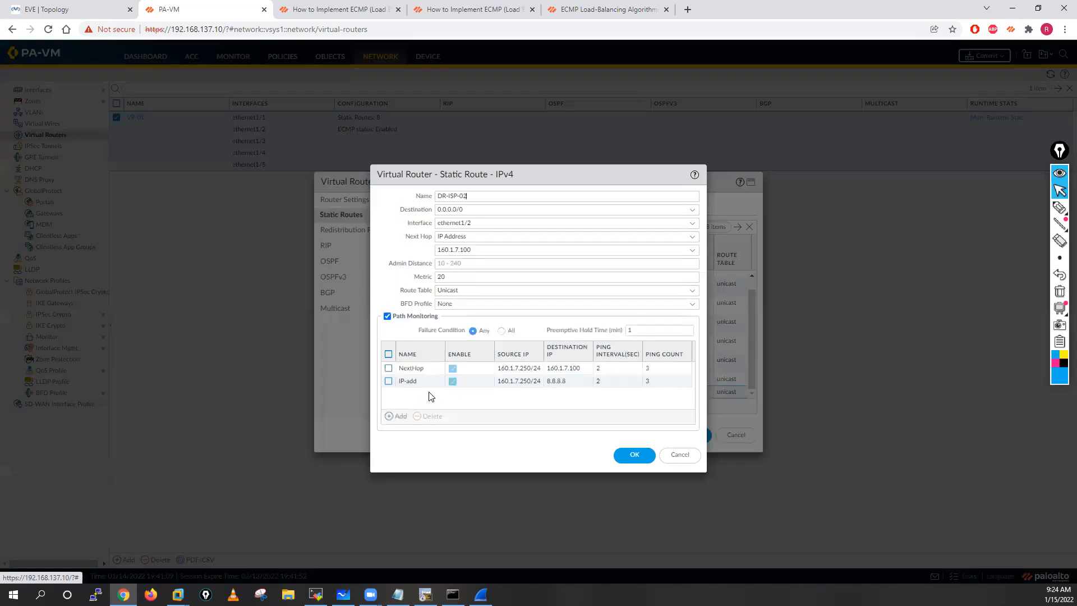
left_click(461, 277)
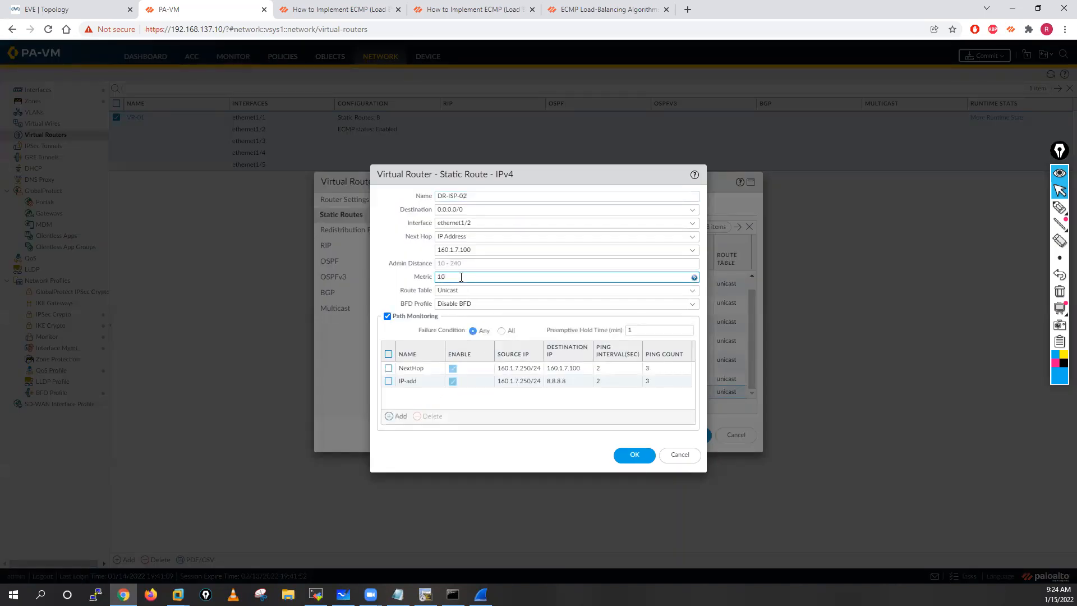
key("Tab")
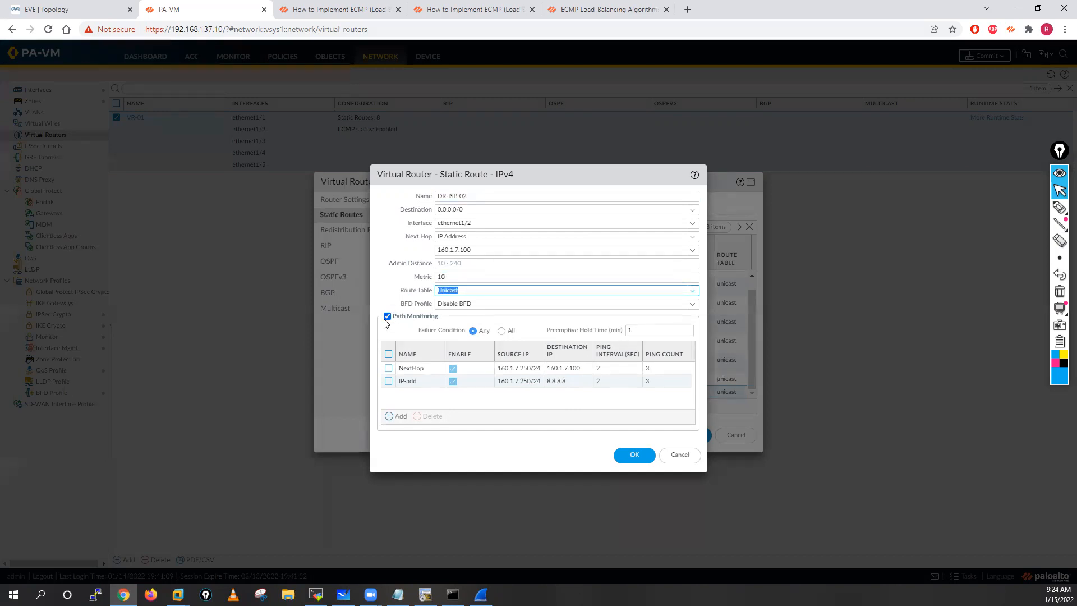
left_click(387, 316)
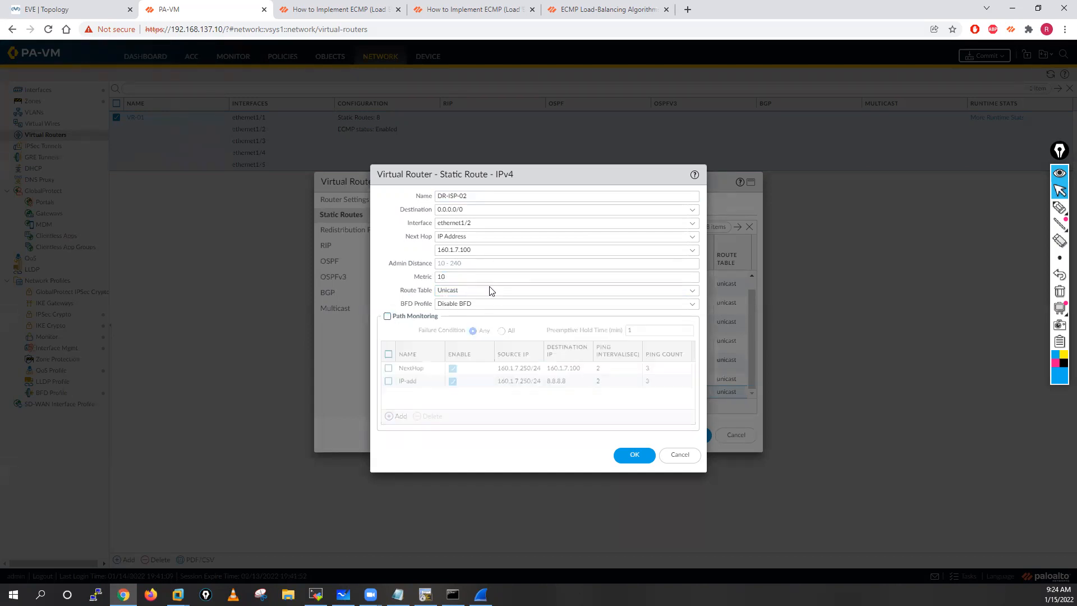
left_click(643, 454)
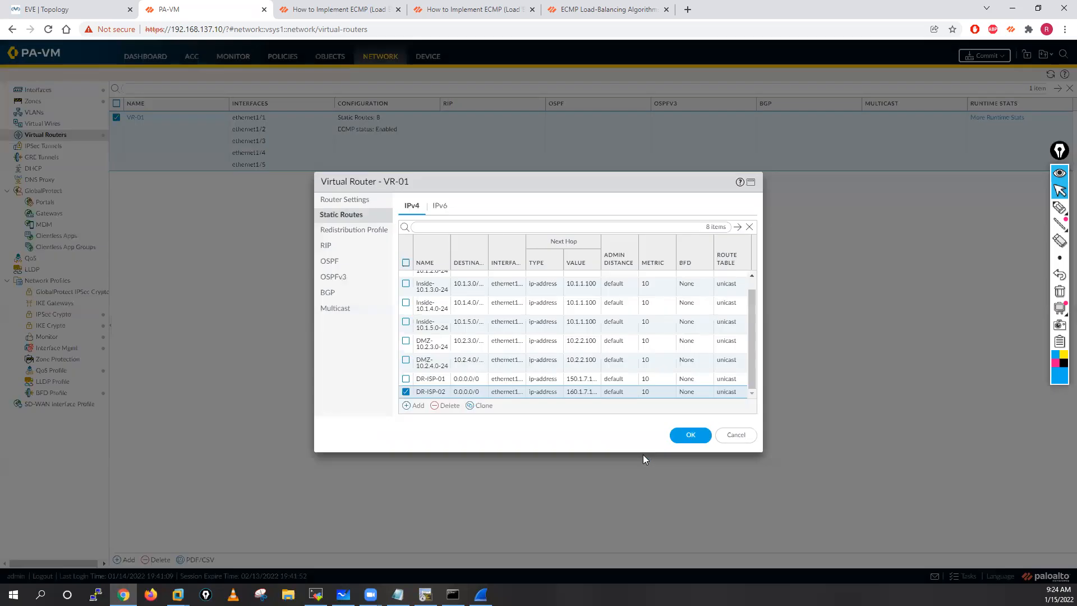
Step: Save the VR-01 virtual router changes and commit all changes to the firewall
left_click(690, 435)
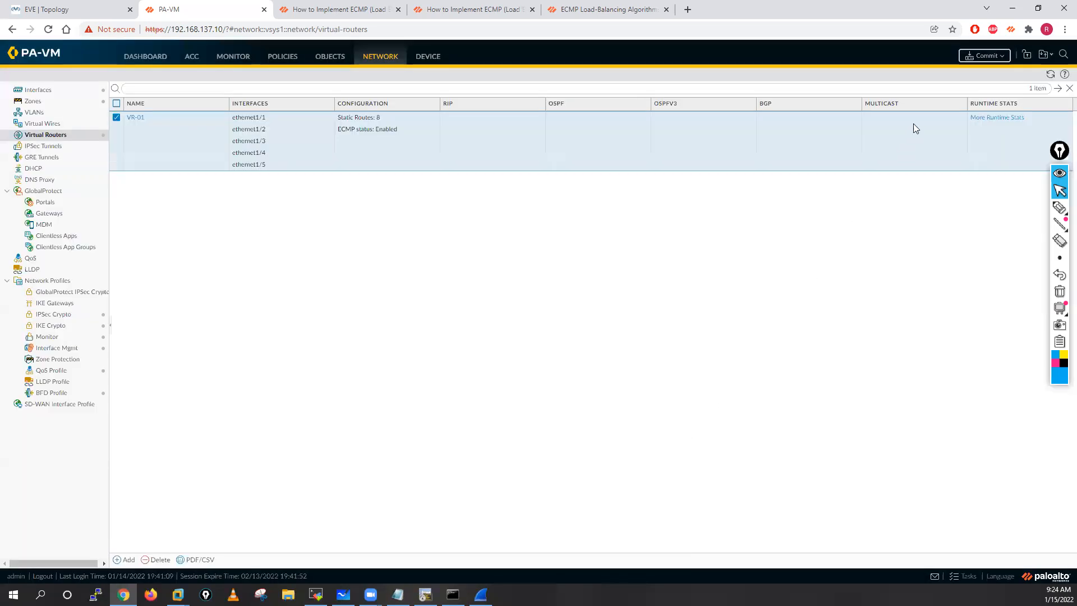
left_click(985, 58)
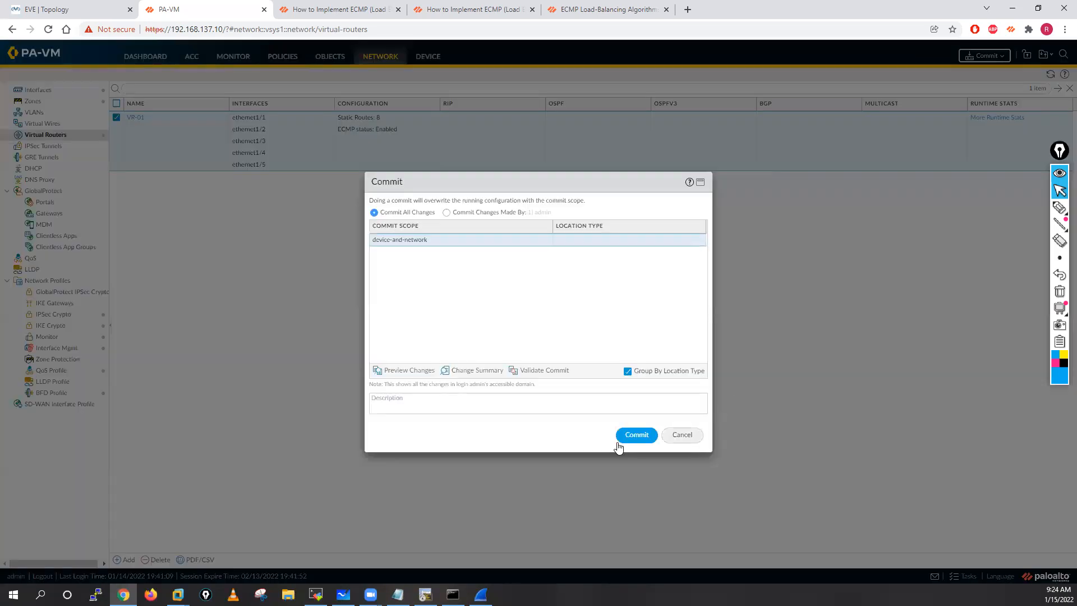
left_click(636, 435)
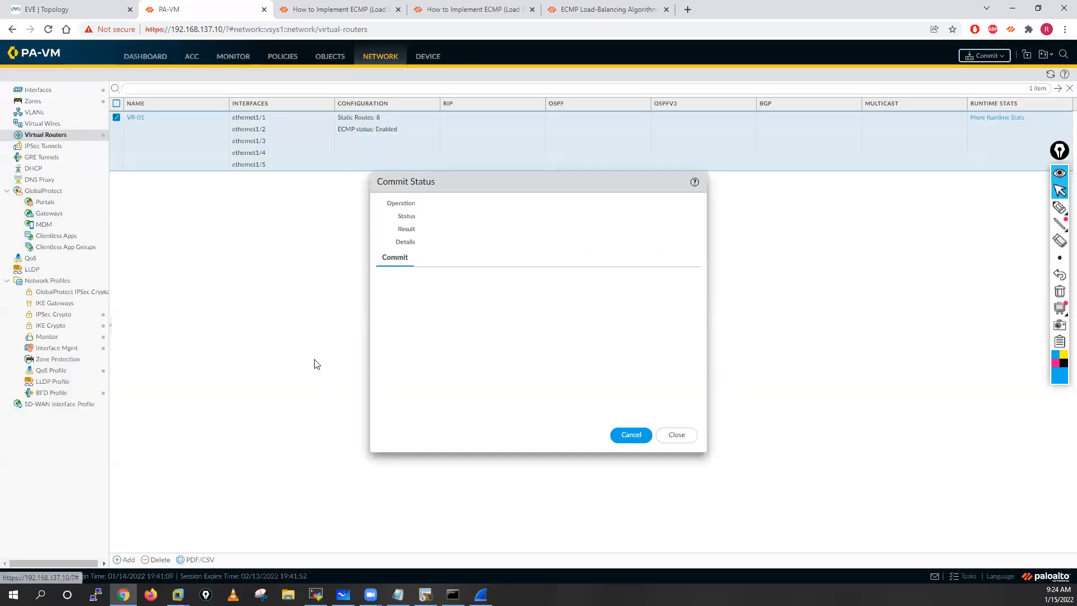
Step: Switch to the terminal client's Internet-Server session and enter privileged mode on Internet-R1 with en
left_click(425, 594)
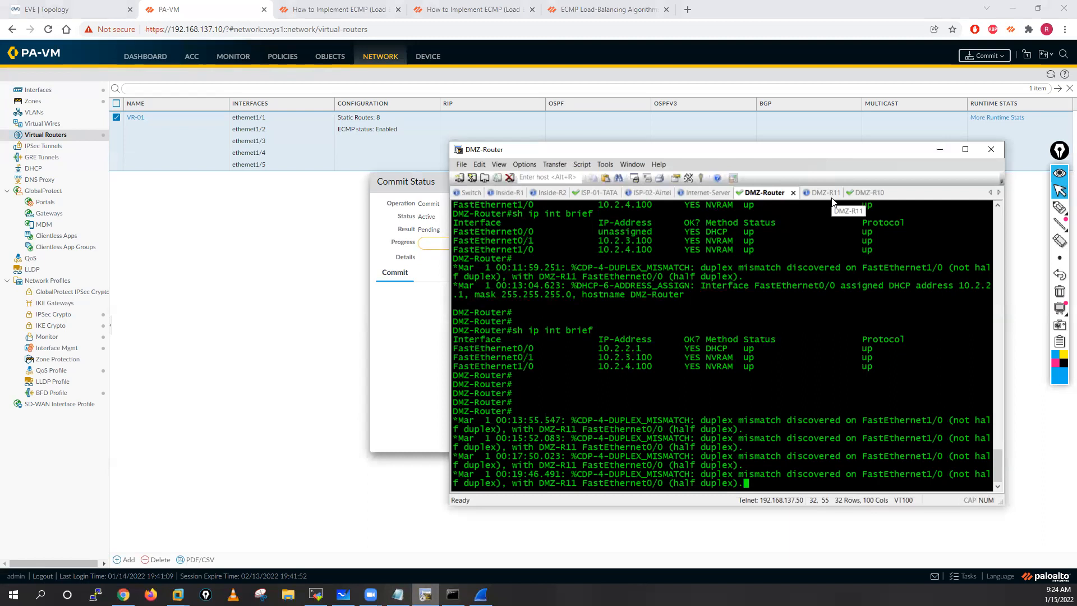
left_click(701, 193)
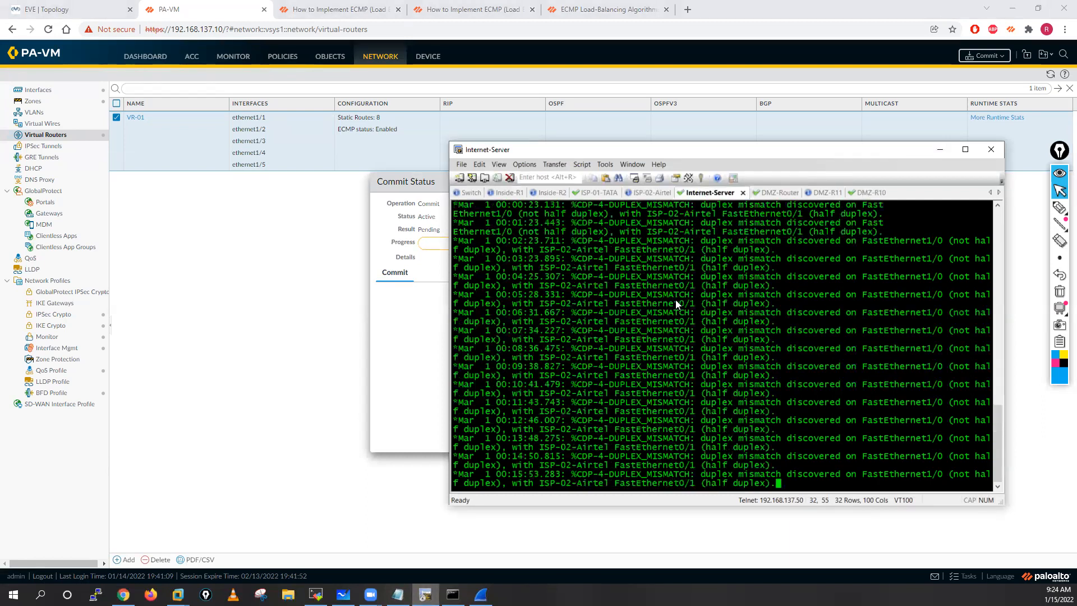
key("Return")
key("Return")
key("Return")
key("Return")
key("Return")
key("Return")
key("Return")
key("Return")
key("Return")
key("Return")
key("Return")
key("Return")
key("Return")
key("Return")
key("Return")
key("Return")
key("Return")
key("Return")
key("Return")
key("Return")
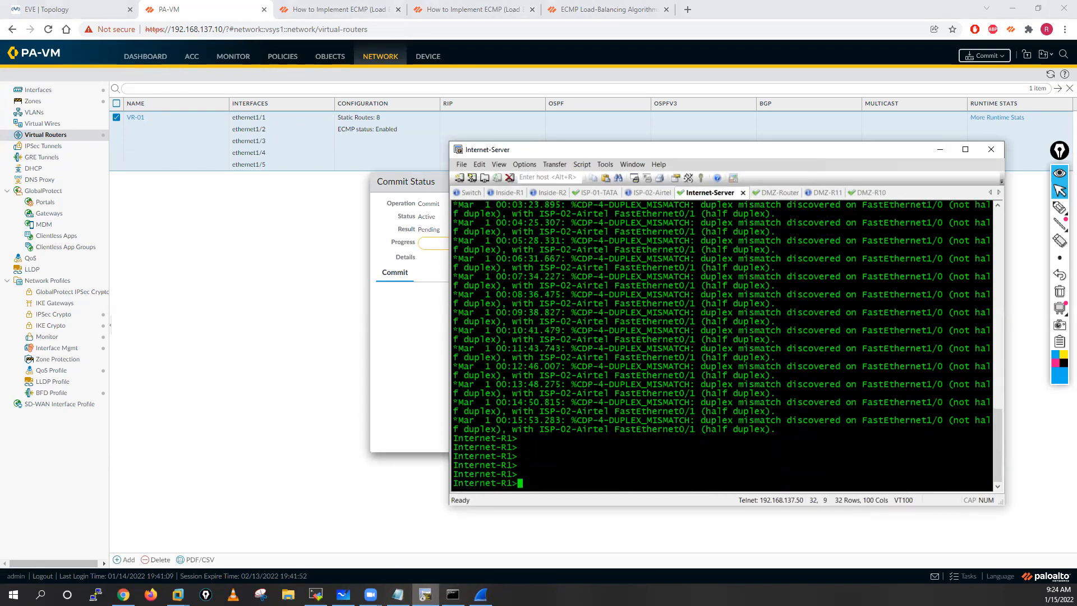
type("en")
key("Return")
key("Return")
key("Return")
key("Return")
key("Return")
key("Return")
key("Return")
key("Return")
key("Return")
key("Return")
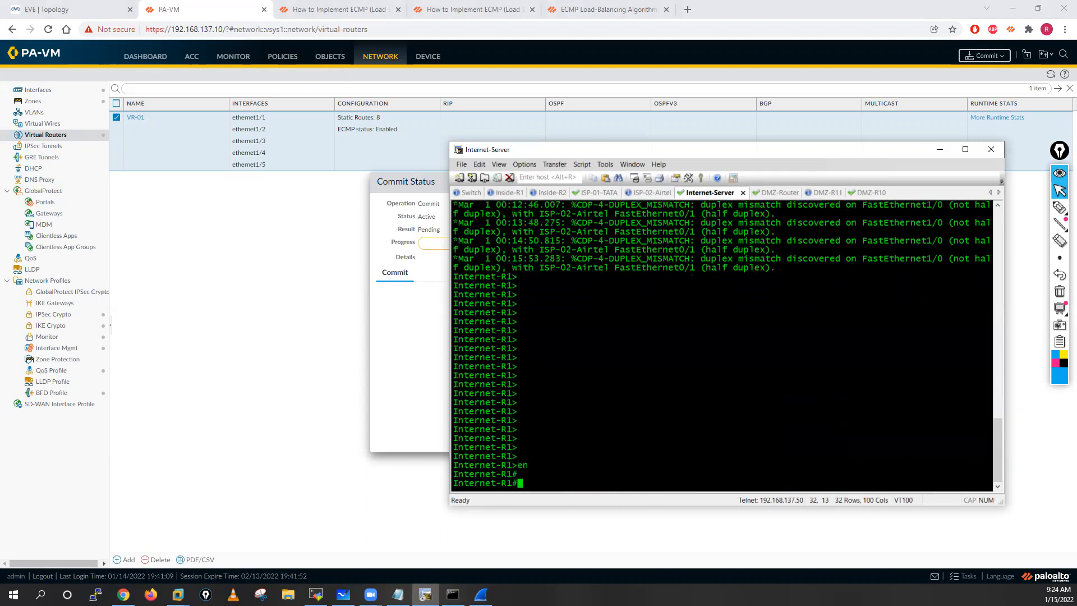
Step: Turn on ICMP packet debugging on Internet-R1 with debug ip icmp
type("deb")
key("Tab")
type("ip ci")
key("Tab")
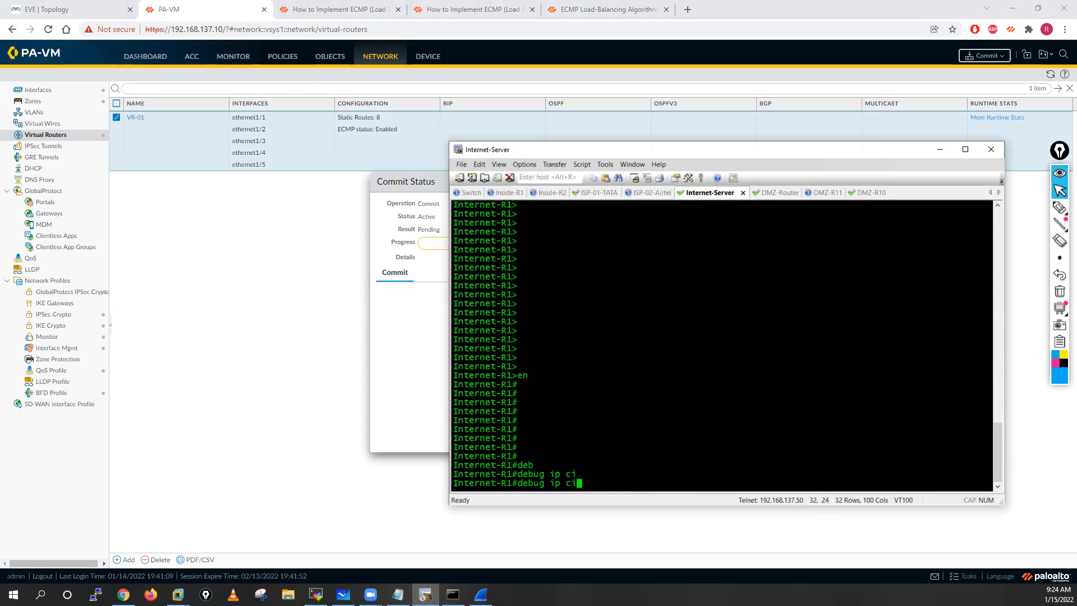
key("BackSpace")
type("ic")
key("Tab")
key("Return")
key("Return")
key("Return")
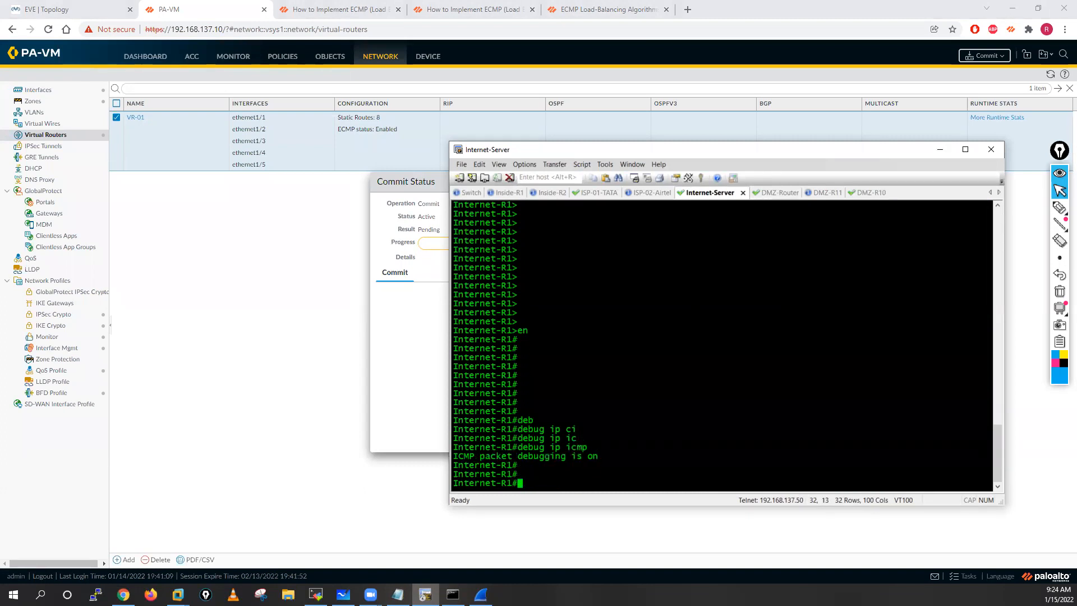
Step: Watch Internet-R1's ICMP debug output, adding blank prompt lines to separate the incoming messages
key("Return")
key("Return")
key("Return")
key("Return")
key("Return")
key("Return")
key("Return")
key("Return")
key("Return")
key("Return")
key("Return")
key("Return")
key("Return")
key("Return")
key("Return")
key("Return")
key("Return")
key("Return")
key("Return")
key("Return")
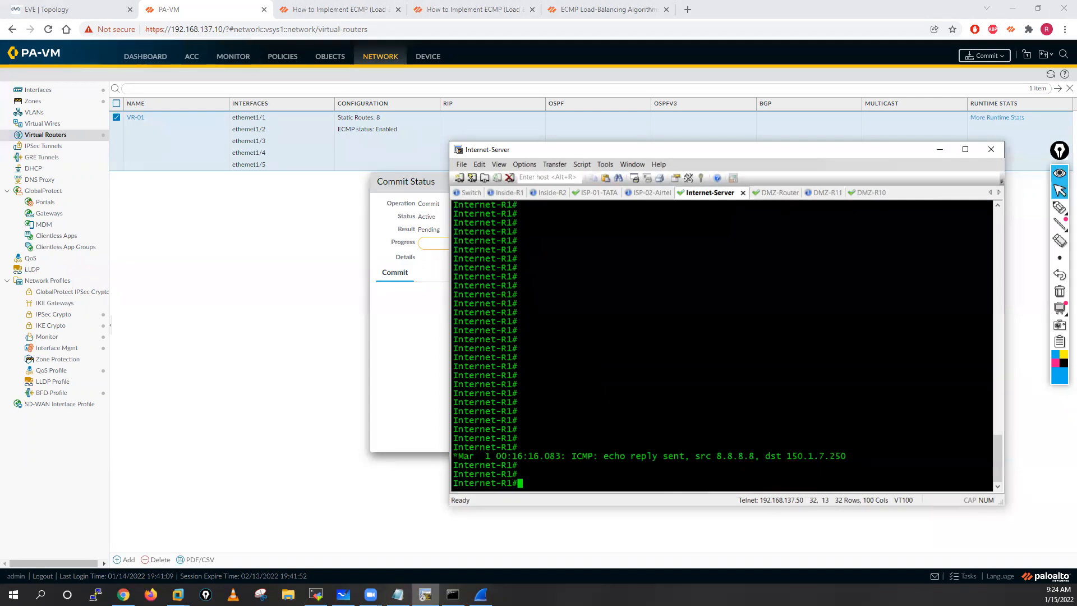
key("Return")
key("Return")
key("Return")
key("Return")
key("Return")
key("Return")
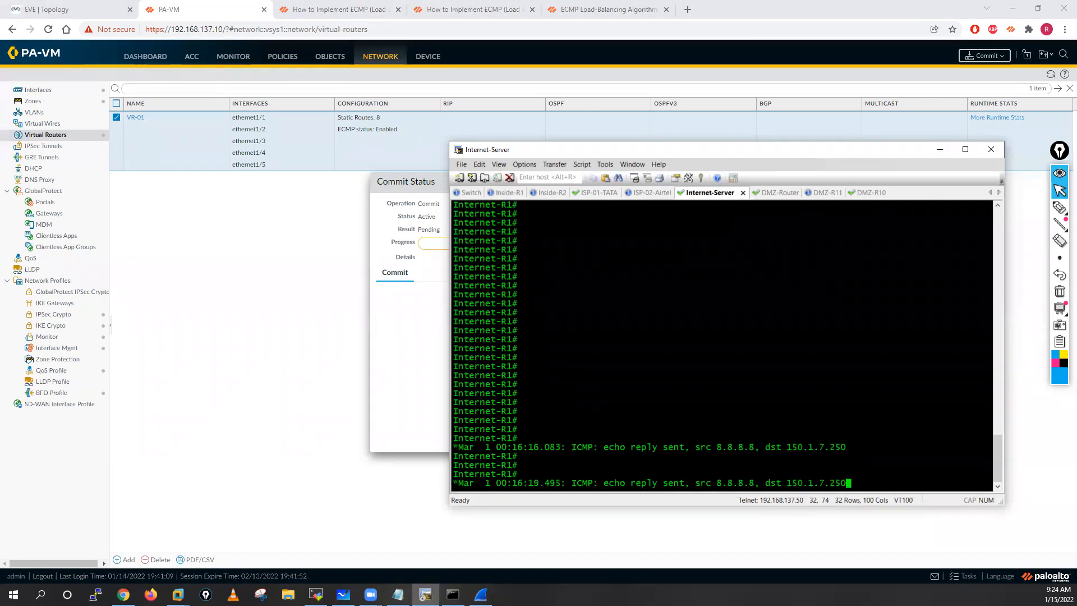
key("Return")
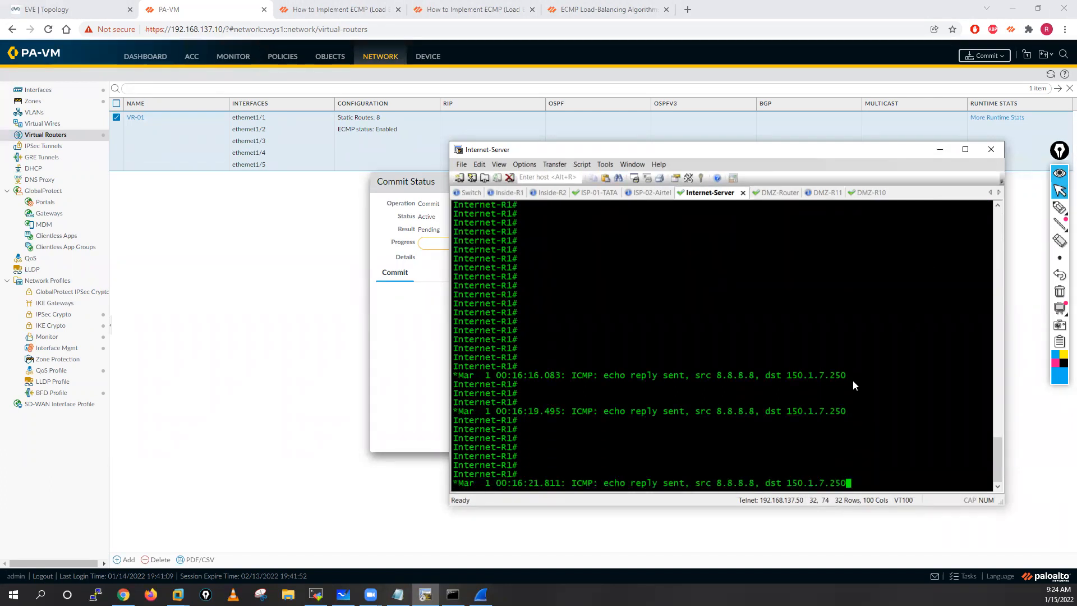
key("Return")
key("Return")
key("Return")
key("Return")
key("Return")
key("Return")
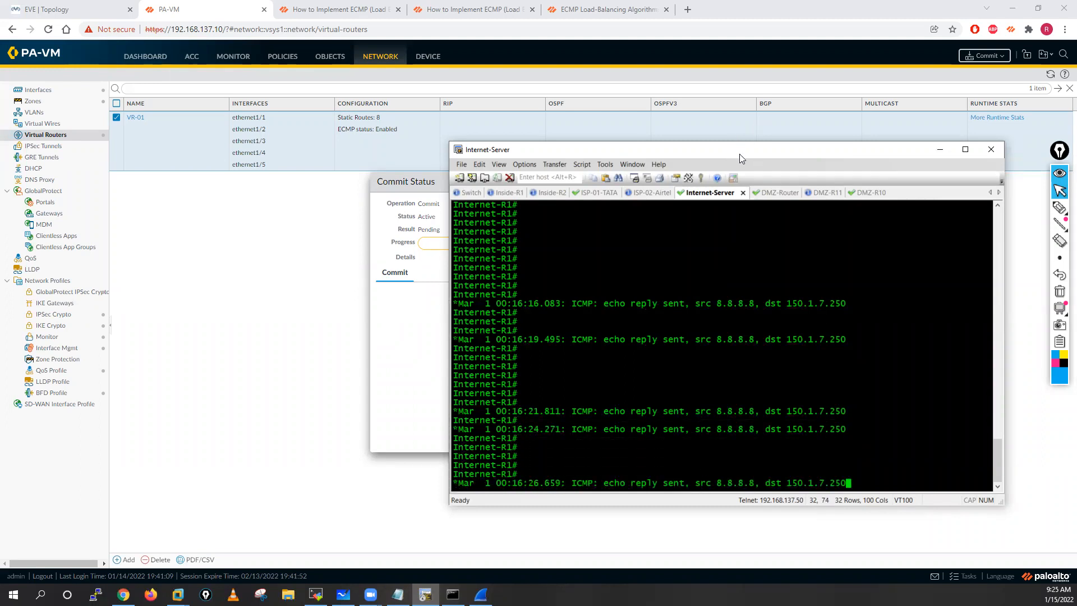
Step: Arrange the Internet-Server console and the Commit Status dialog side by side to follow the commit and debug output together
left_click_drag(739, 153, 784, 165)
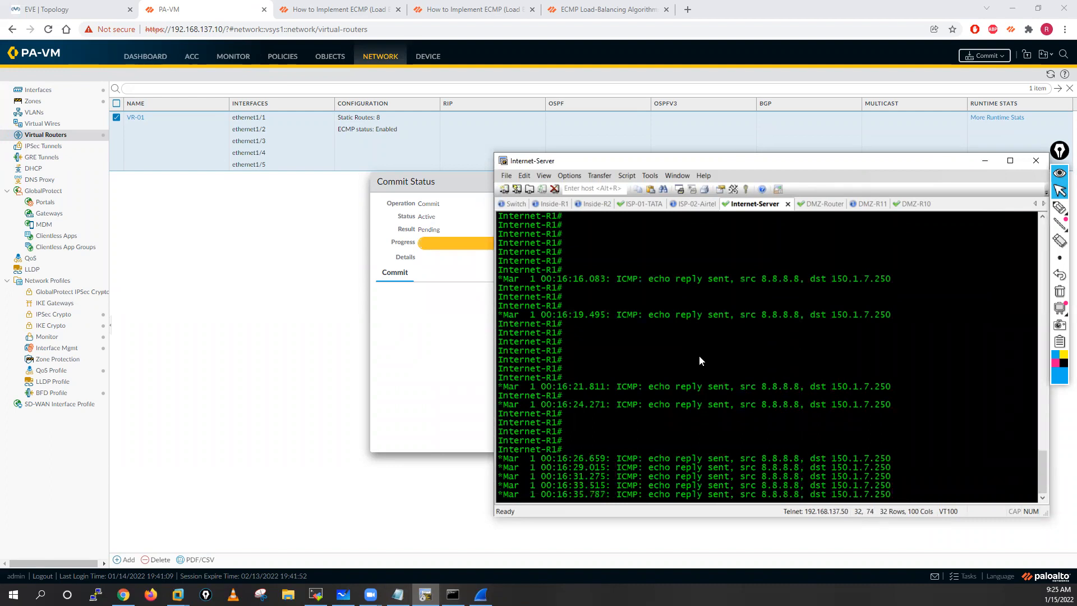
key("Return")
key("Return")
key("Return")
key("Return")
key("Return")
key("Return")
key("Return")
key("Return")
key("Return")
key("Return")
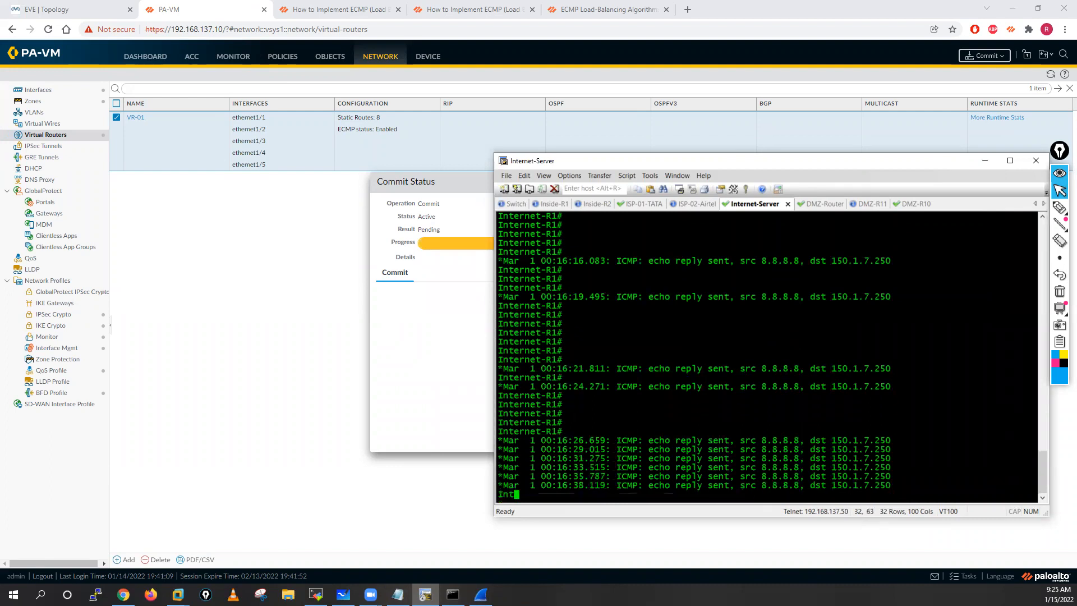
key("Return")
key("Return")
key("Return")
key("Return")
key("Return")
key("Return")
key("Return")
key("Return")
key("Return")
key("Return")
key("Return")
key("Return")
key("Return")
key("Return")
key("Return")
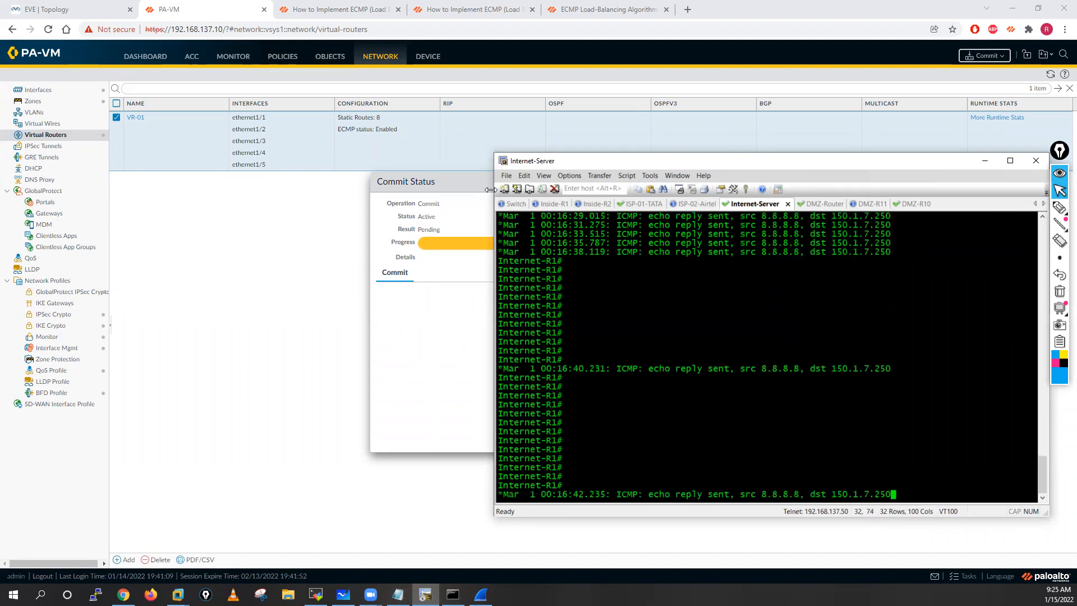
left_click(473, 190)
left_click_drag(516, 187, 217, 140)
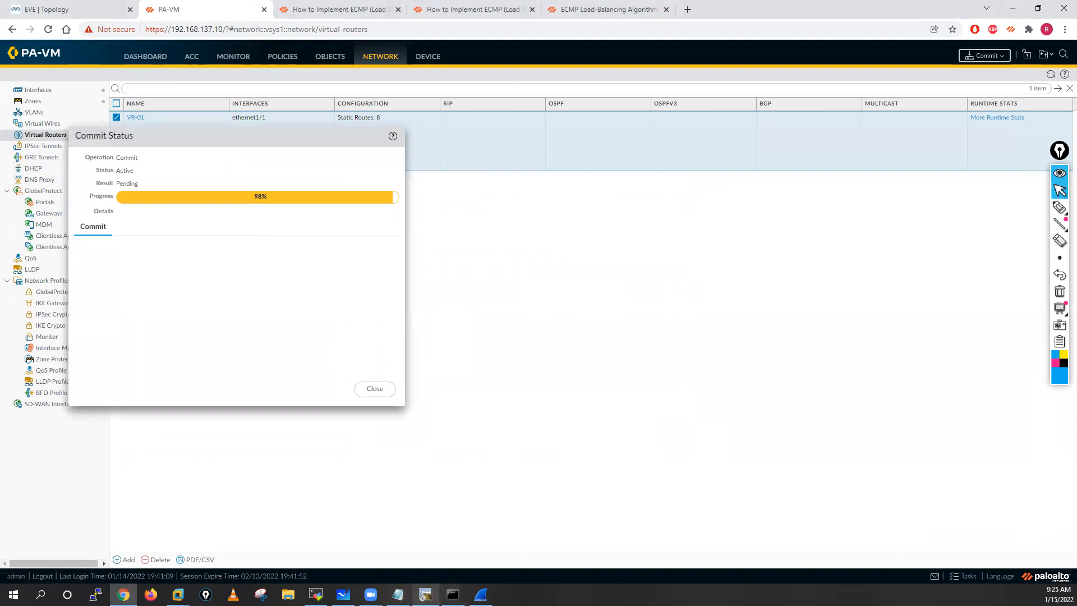
mouse_move(425, 594)
left_click(429, 524)
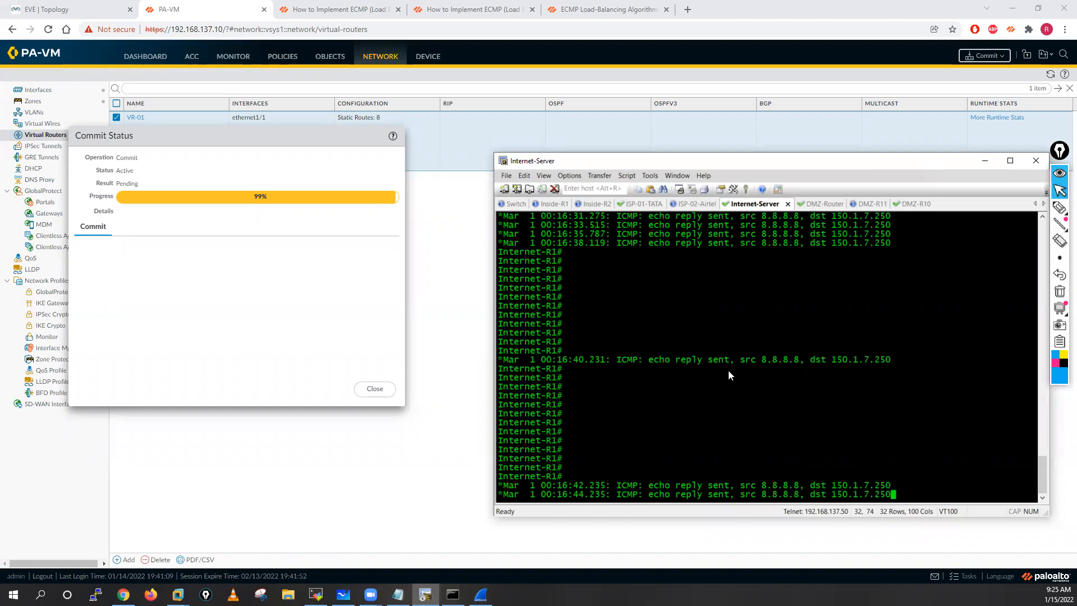
Step: Clear the Internet-R1 console with blank prompt lines, close the finished Commit Status dialog, and bring the console back up
key("Return")
key("Return")
key("Return")
key("Return")
key("Return")
key("Return")
key("Return")
key("Return")
key("Return")
key("Return")
key("Return")
key("Return")
key("Return")
key("Return")
key("Return")
key("Return")
key("Return")
key("Return")
key("Return")
key("Return")
key("Return")
key("Return")
key("Return")
key("Return")
key("Return")
key("Return")
key("Return")
key("Return")
key("Return")
key("Return")
key("Return")
key("Return")
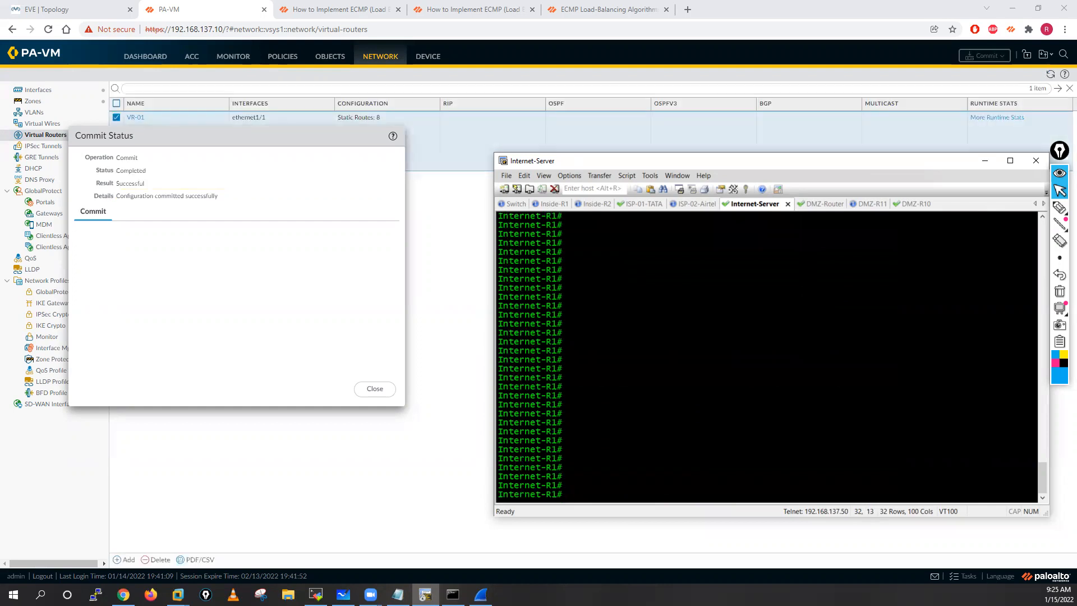
left_click(376, 391)
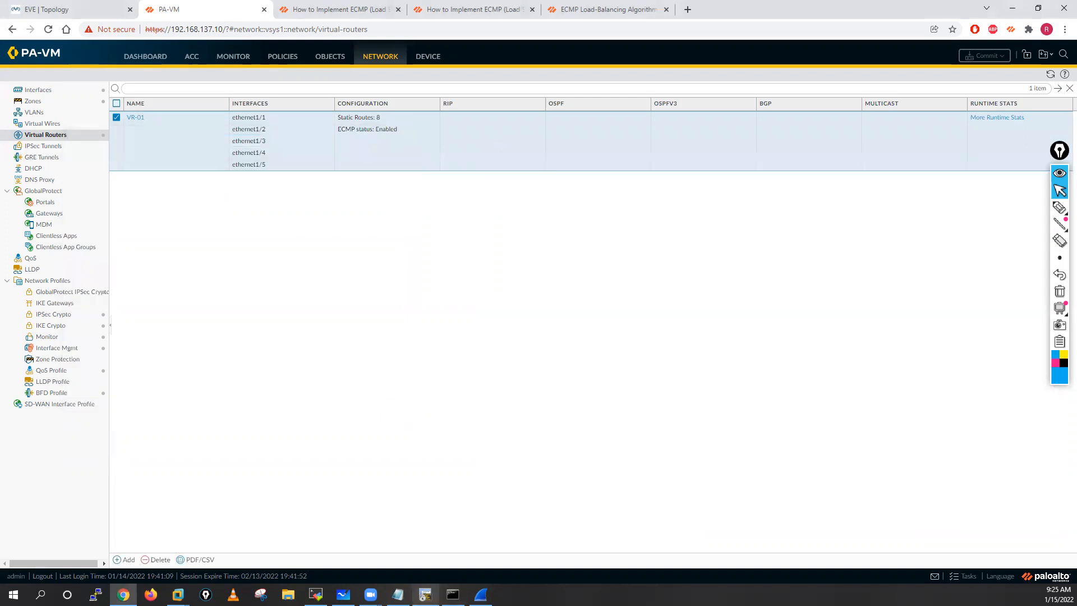
left_click(425, 594)
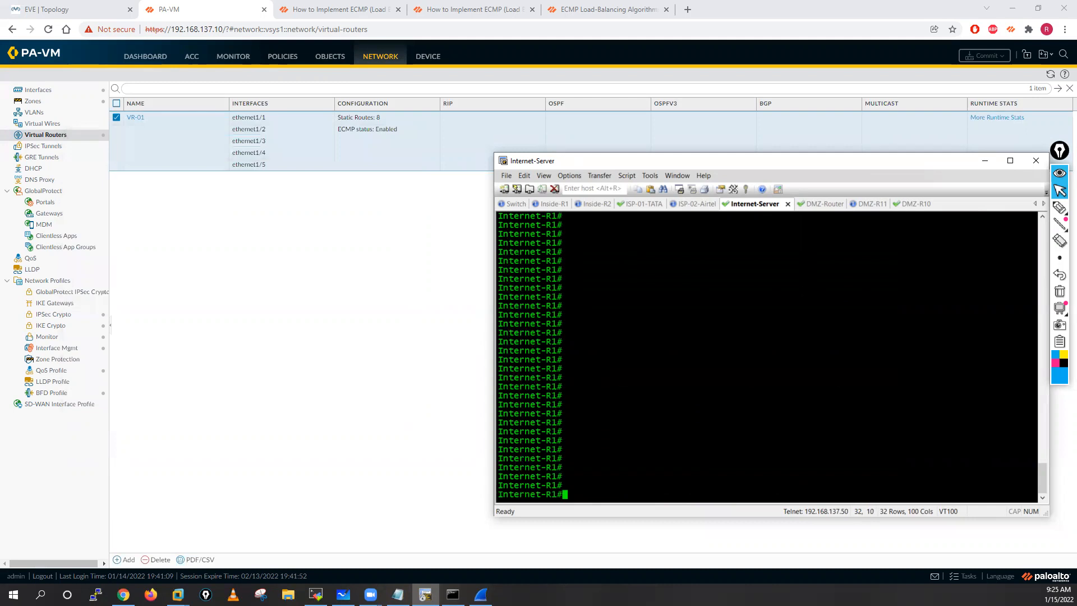
Step: Look over the EVE topology, switch to the Inside-R1 console in SecureCRT, and enter privileged EXEC mode
left_click(53, 10)
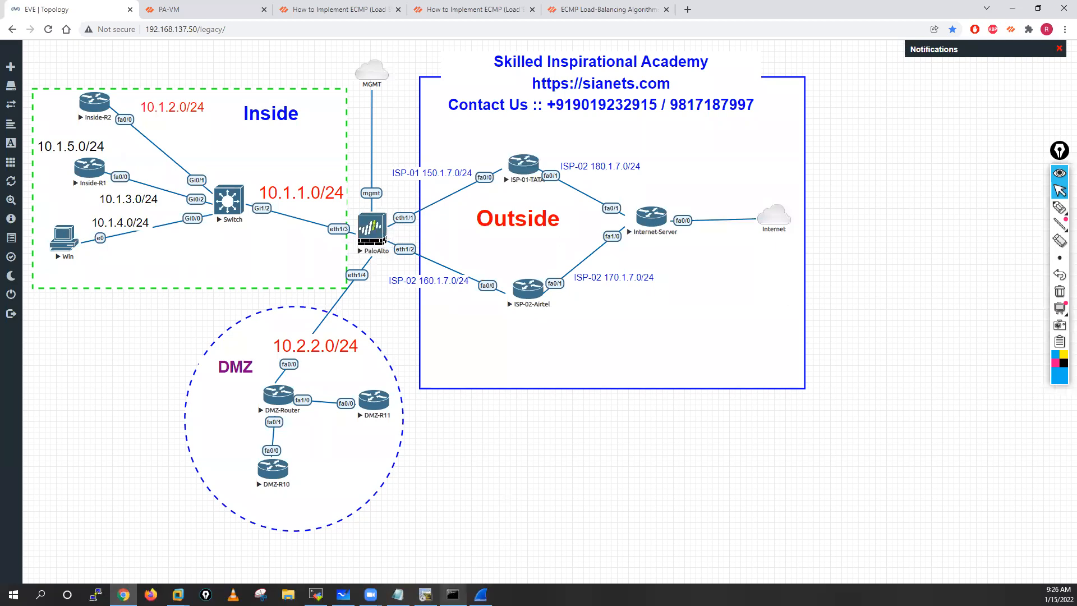
left_click(425, 594)
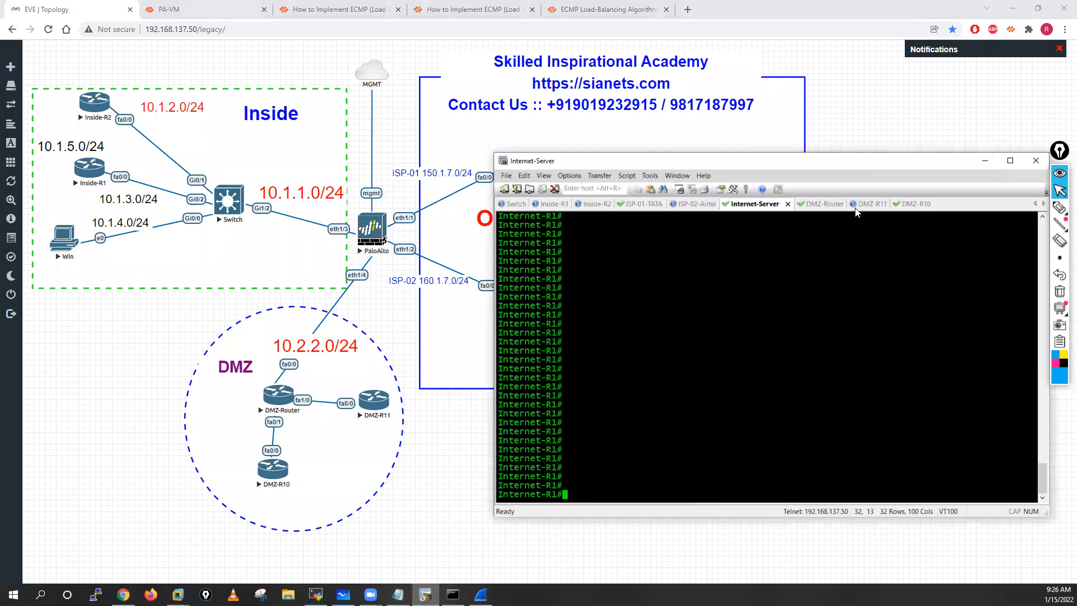
left_click(556, 204)
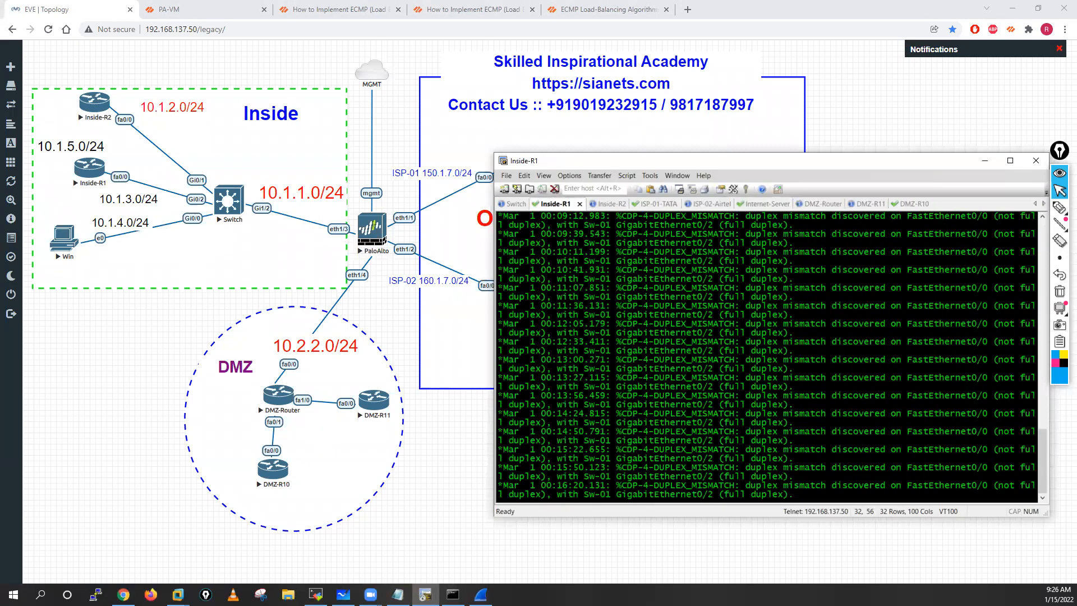
key("Return")
key("Return")
key("Return")
key("Return")
key("Return")
key("Return")
key("Return")
key("Return")
key("Return")
key("Return")
key("Return")
key("Return")
key("Return")
key("Return")
key("Return")
key("Return")
key("Return")
key("Return")
key("Return")
key("Return")
type("en")
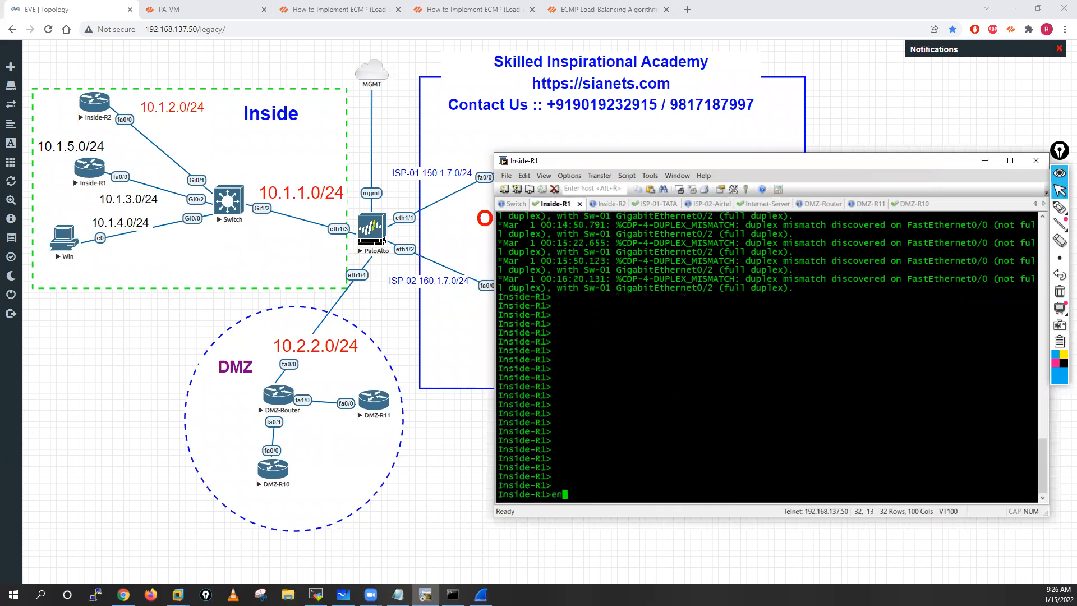
key("Return")
key("Return")
key("Return")
key("Return")
Step: Ping 8.8.8.8 from Inside-R1 with a repeat count of 20
type("ping 8.8.8.8")
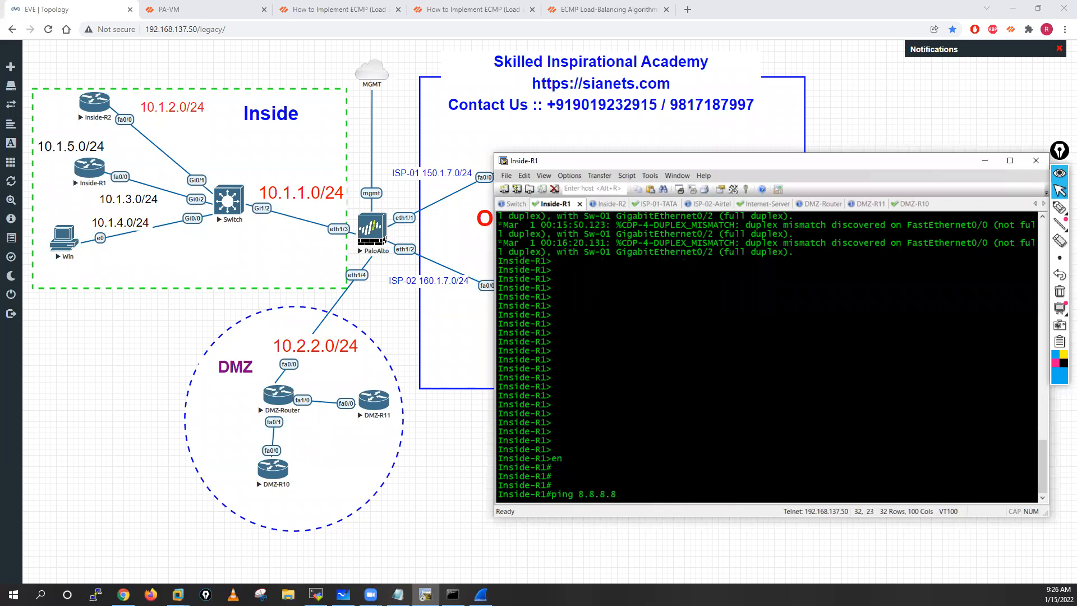
type(" rep 20")
key("Return")
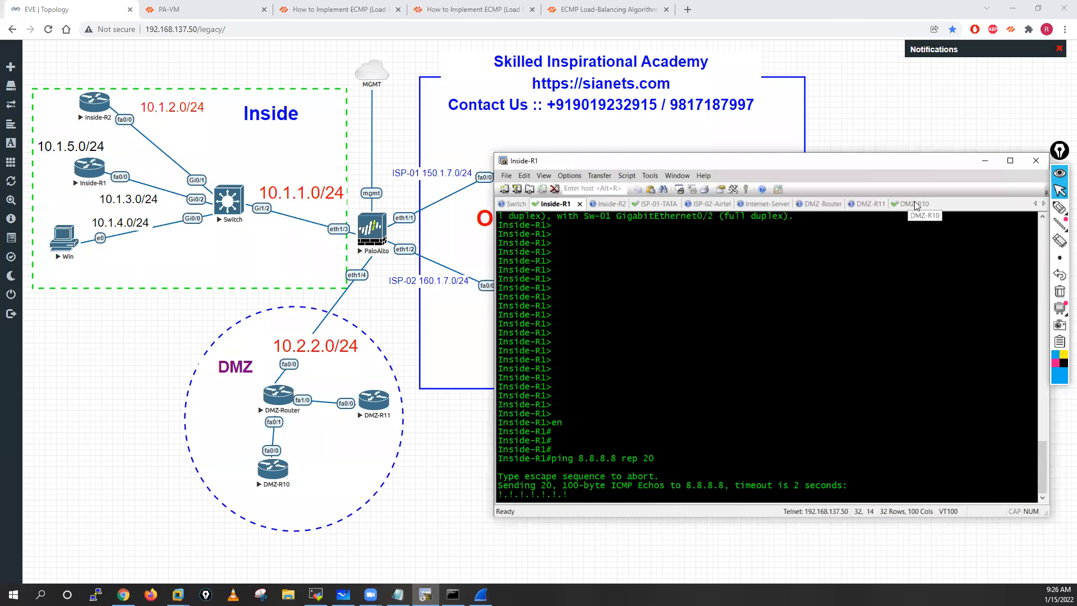
Step: Examine the destination addresses of the echo replies in Internet-R1's debug output, and check the ping result on Inside-R1
left_click(775, 205)
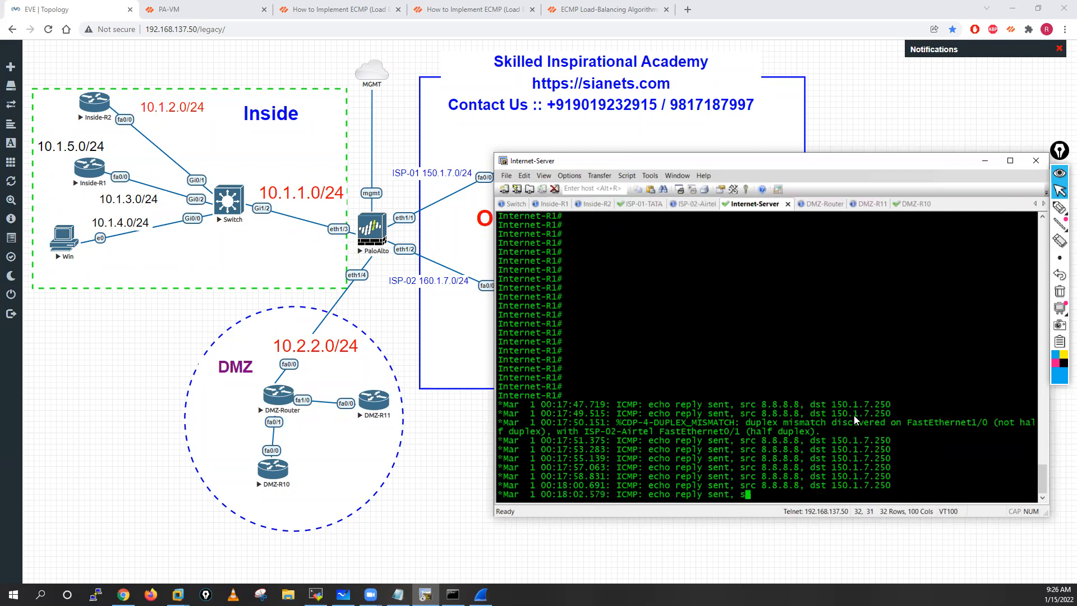
triple_click(831, 403)
double_click(832, 403)
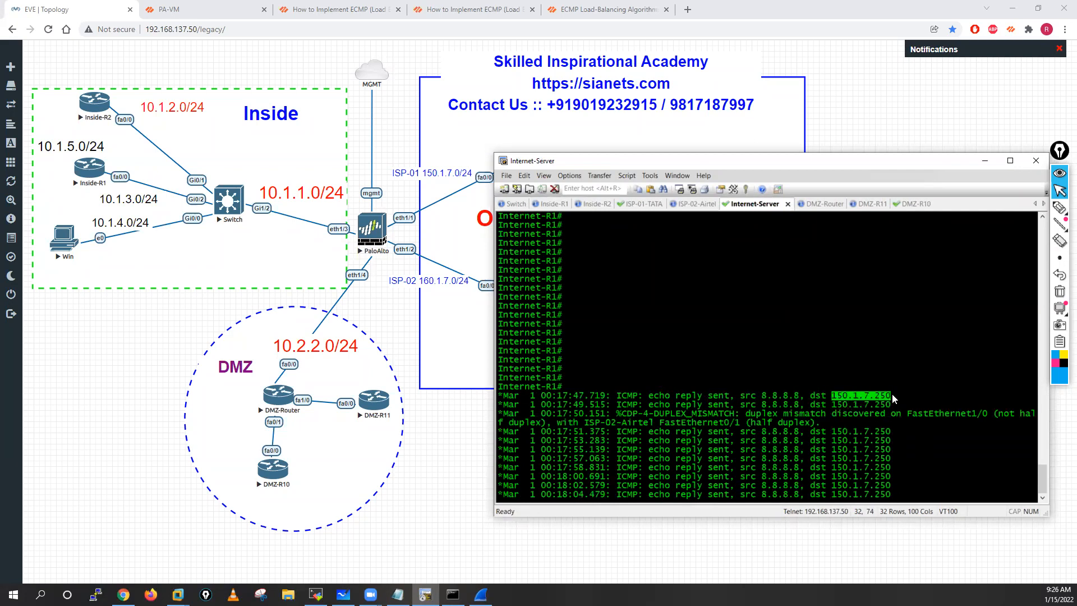
left_click_drag(829, 432, 886, 431)
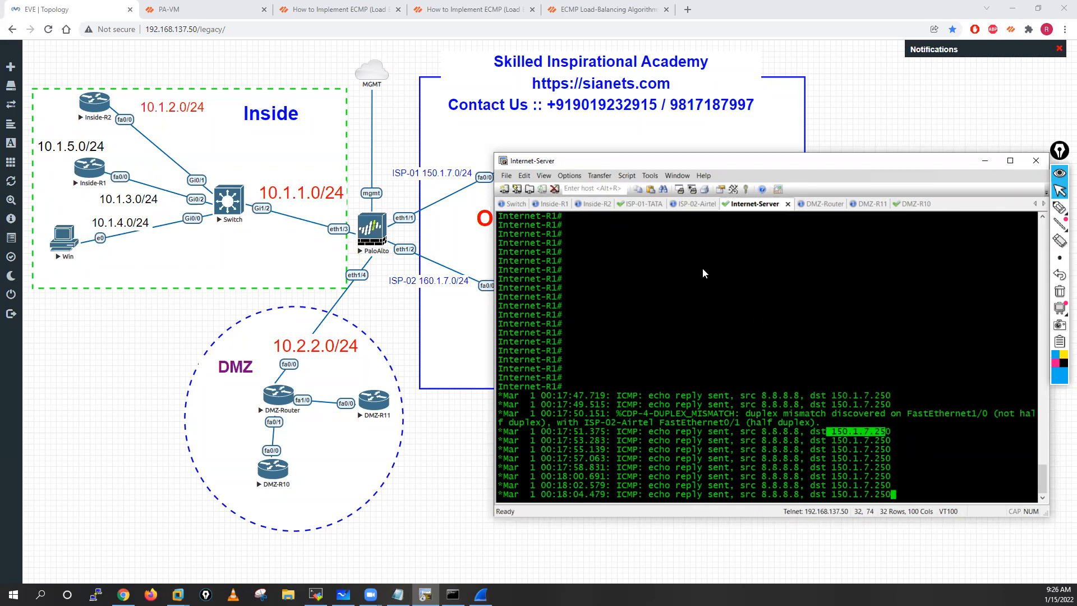
left_click(539, 205)
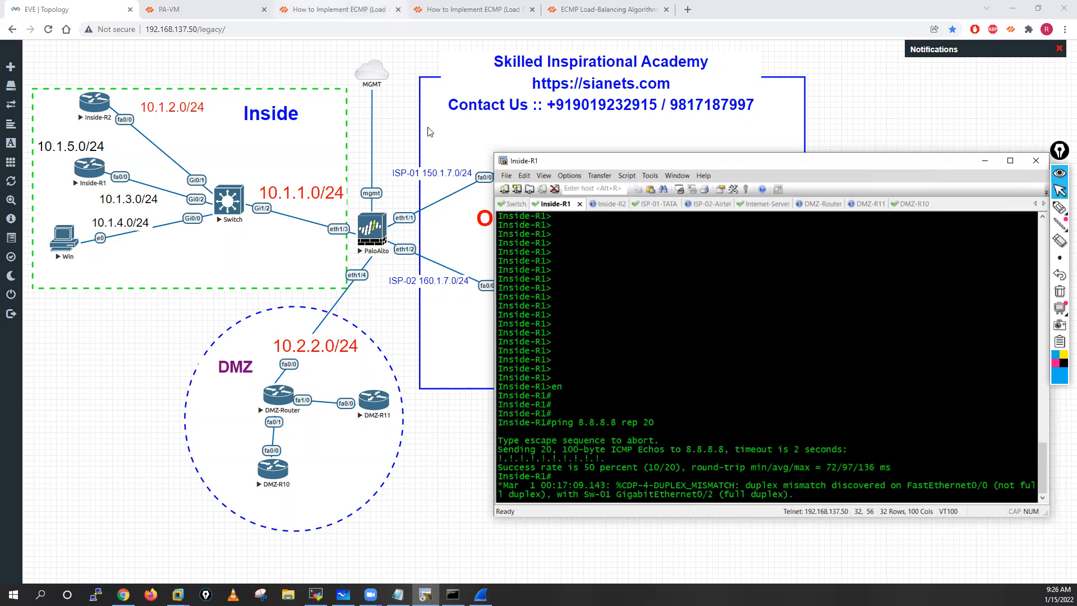
Step: Switch to the PA-VM web interface and review VR-01's runtime route table, forwarding table and static route monitoring
left_click(166, 6)
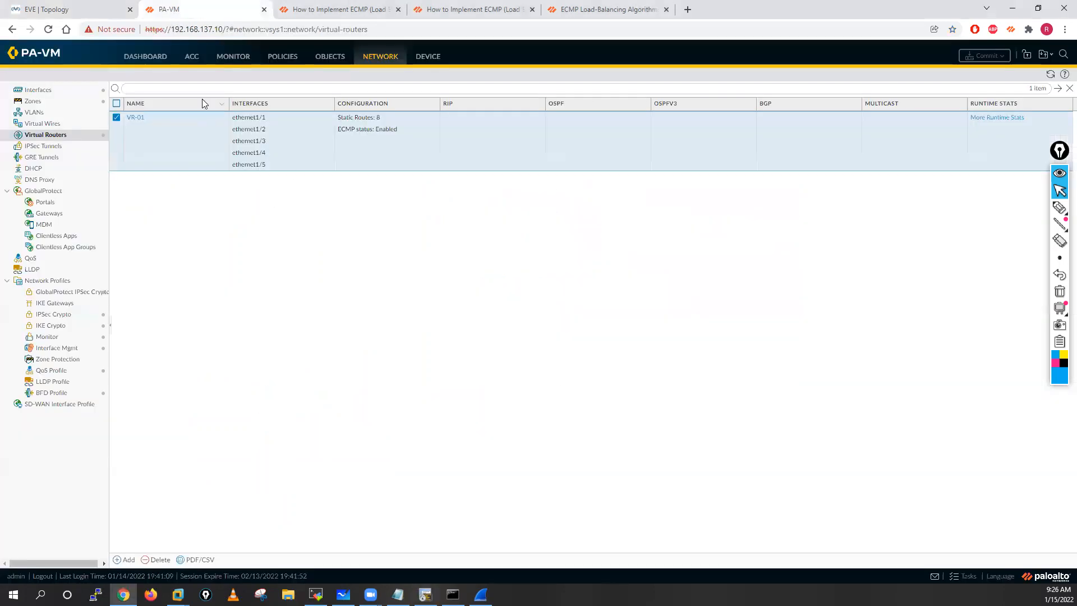
left_click(997, 118)
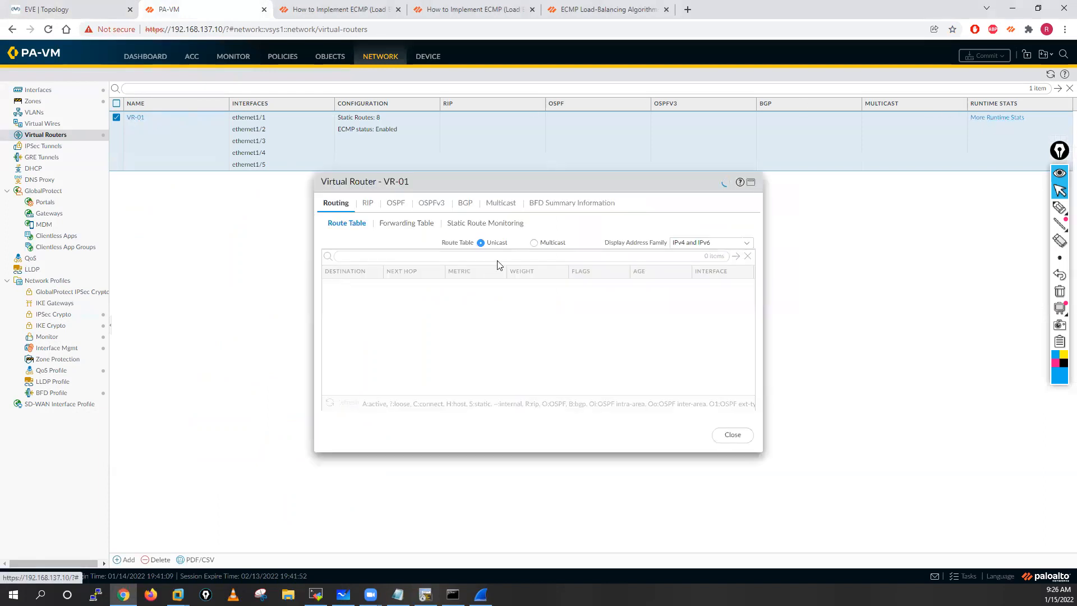
left_click(408, 223)
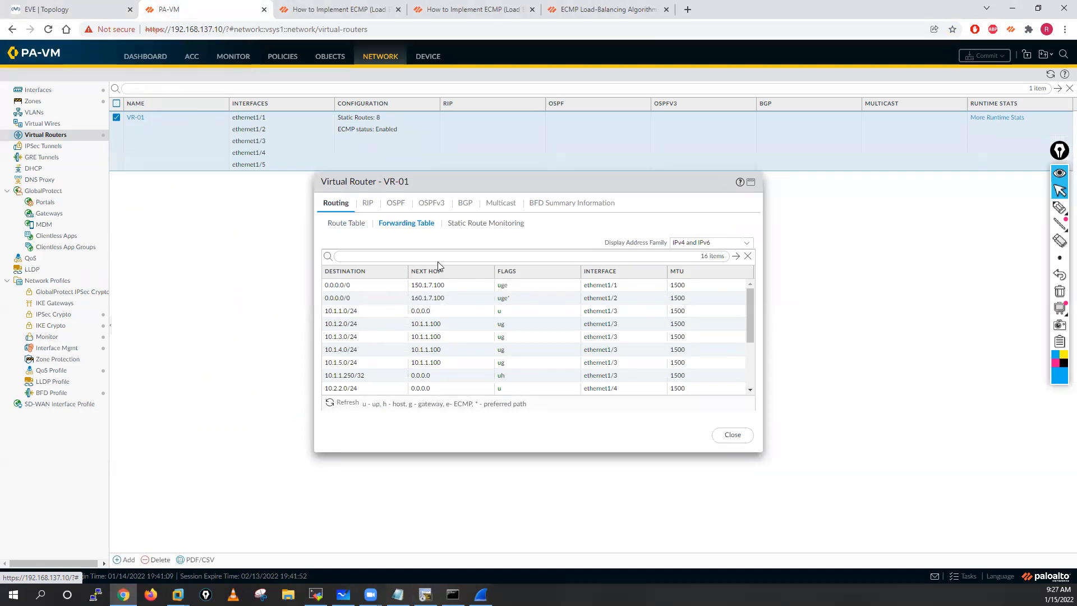
left_click(477, 223)
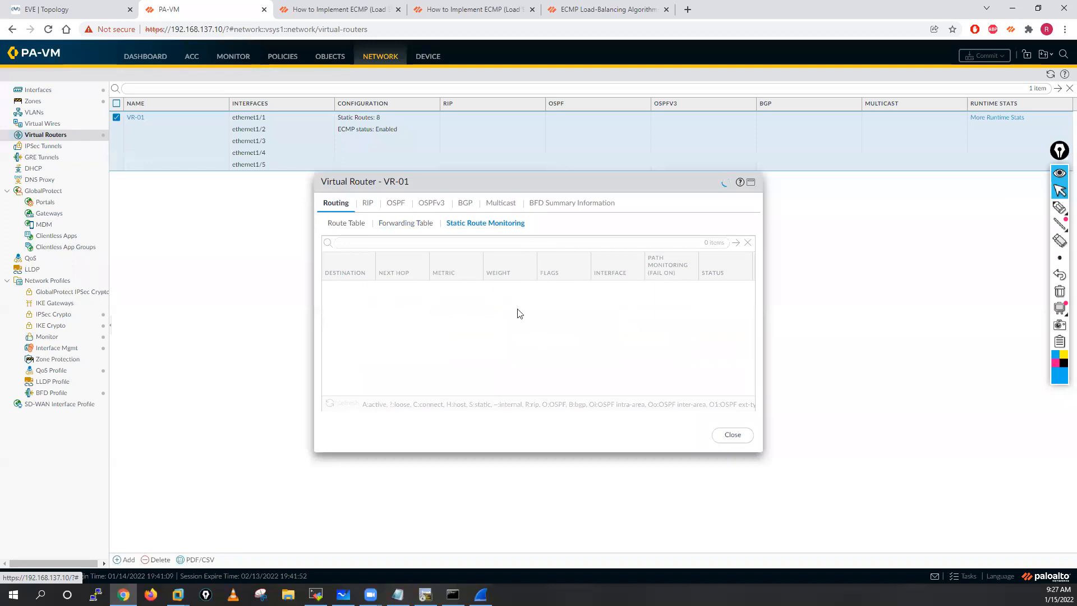
left_click(731, 433)
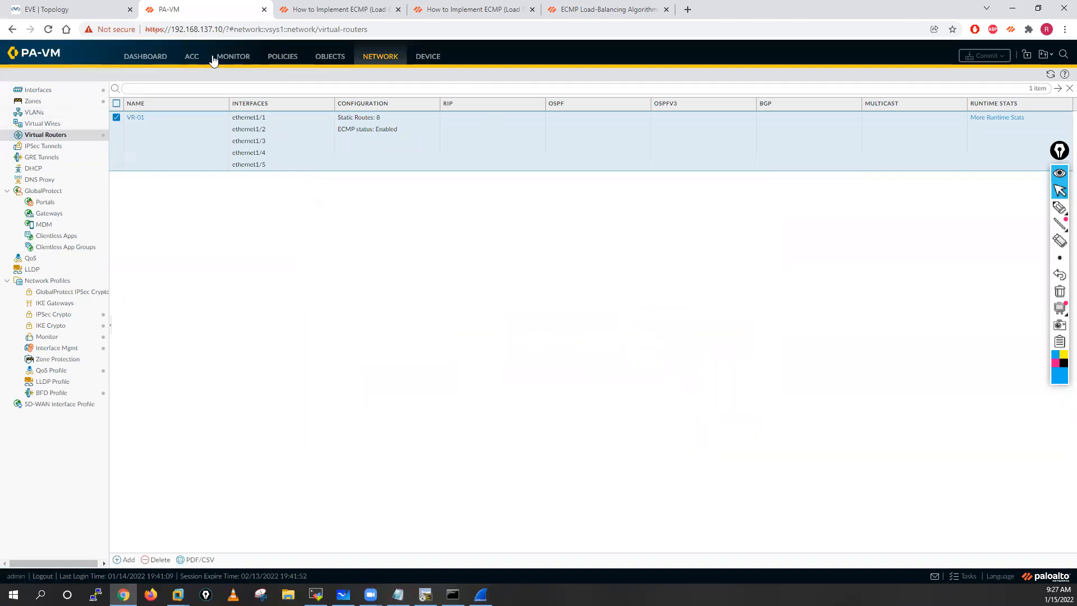
Step: Disable the policy based forwarding rule PBF-Rule-01
left_click(281, 60)
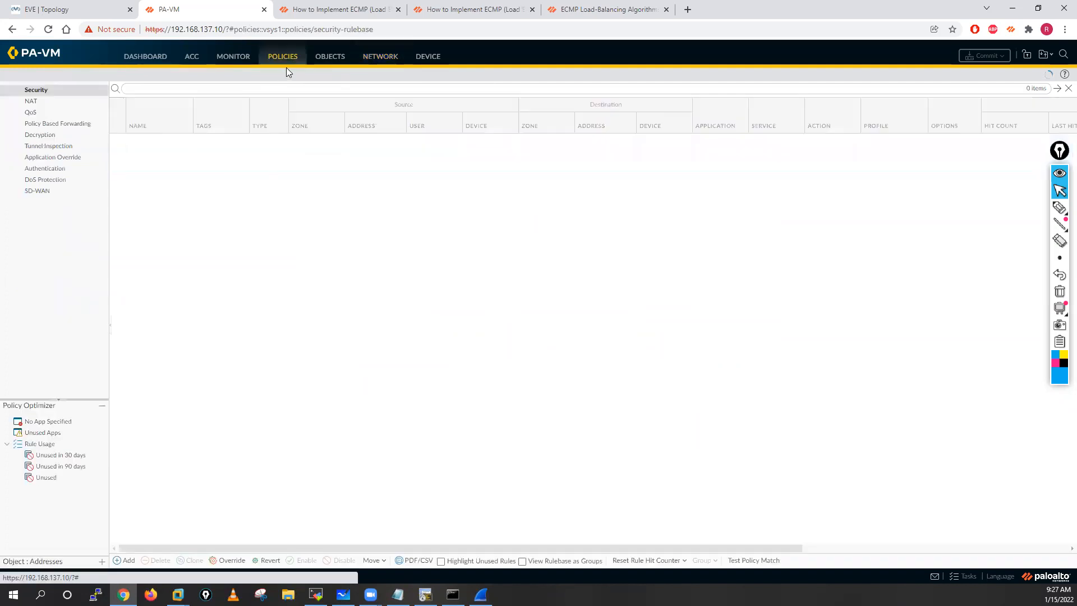
left_click(69, 127)
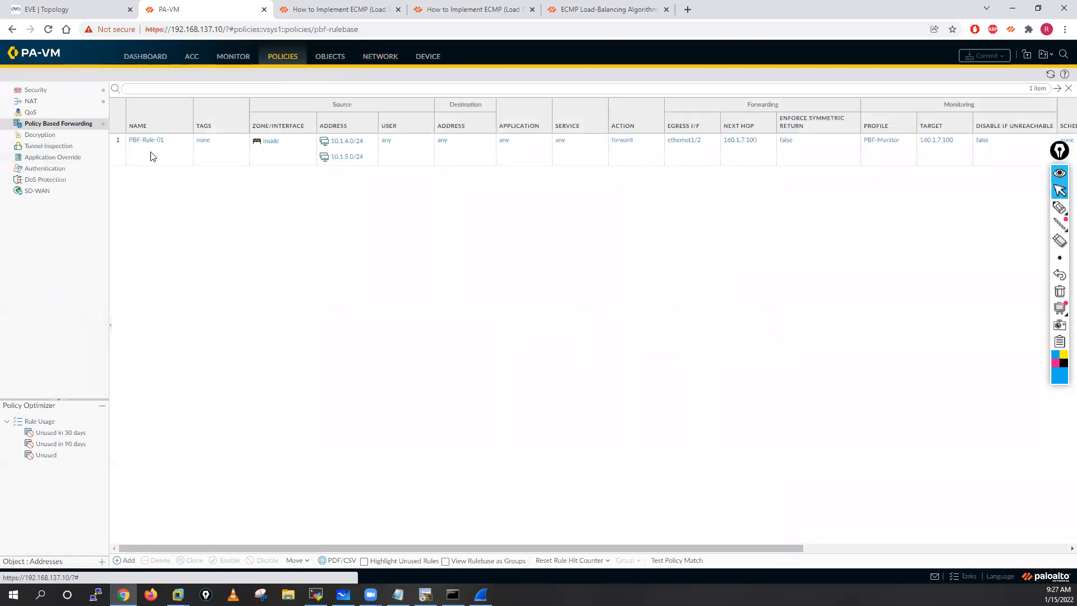
left_click(152, 152)
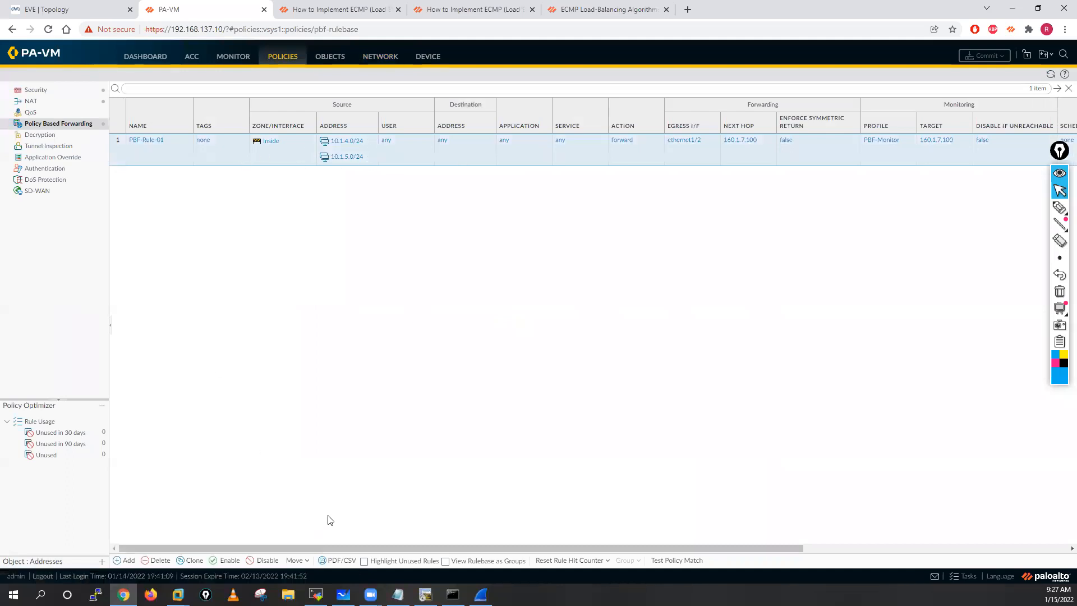
left_click(265, 560)
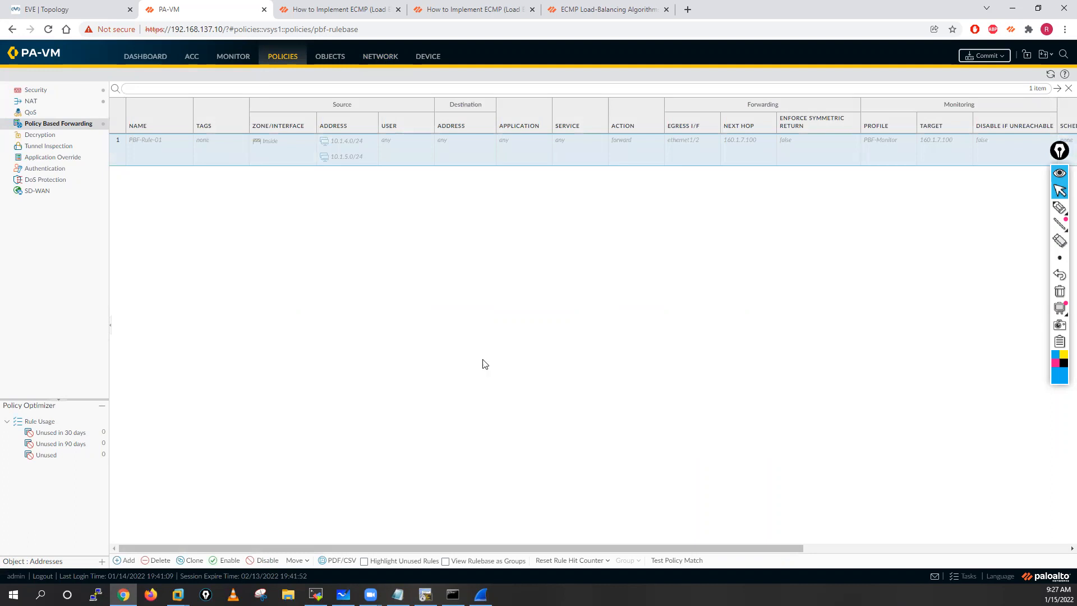
Step: Review the source translation of the two NAT rules, and commit all changes to the firewall
left_click(41, 105)
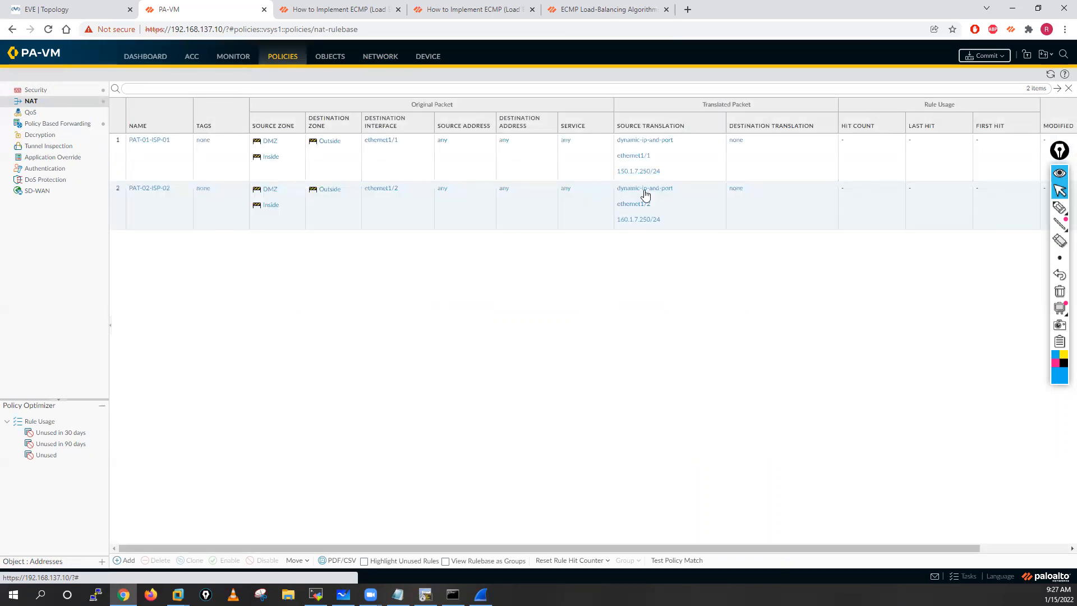
left_click(984, 55)
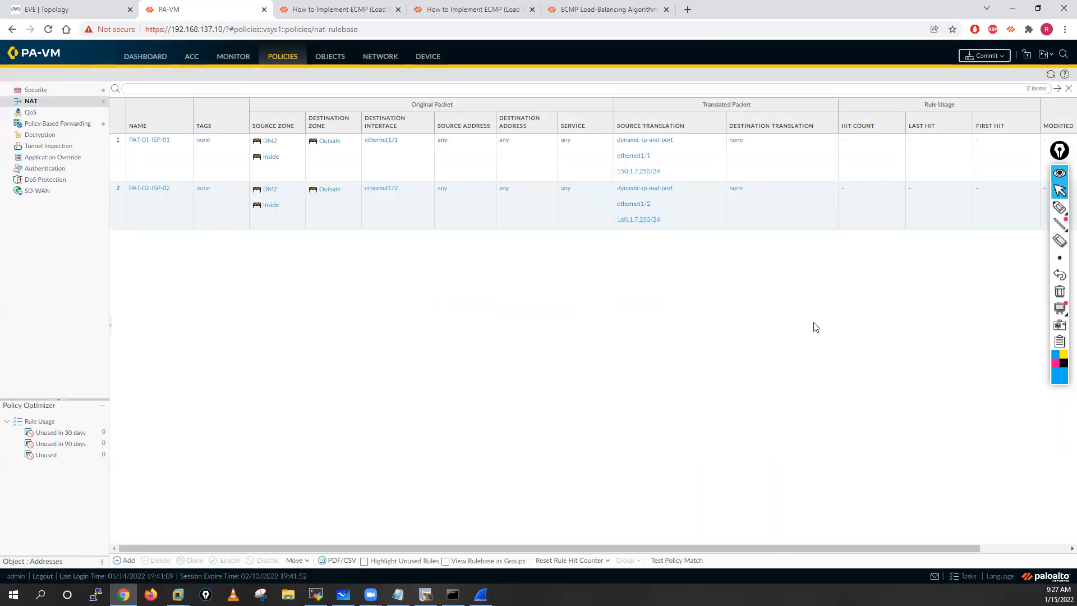
left_click(637, 435)
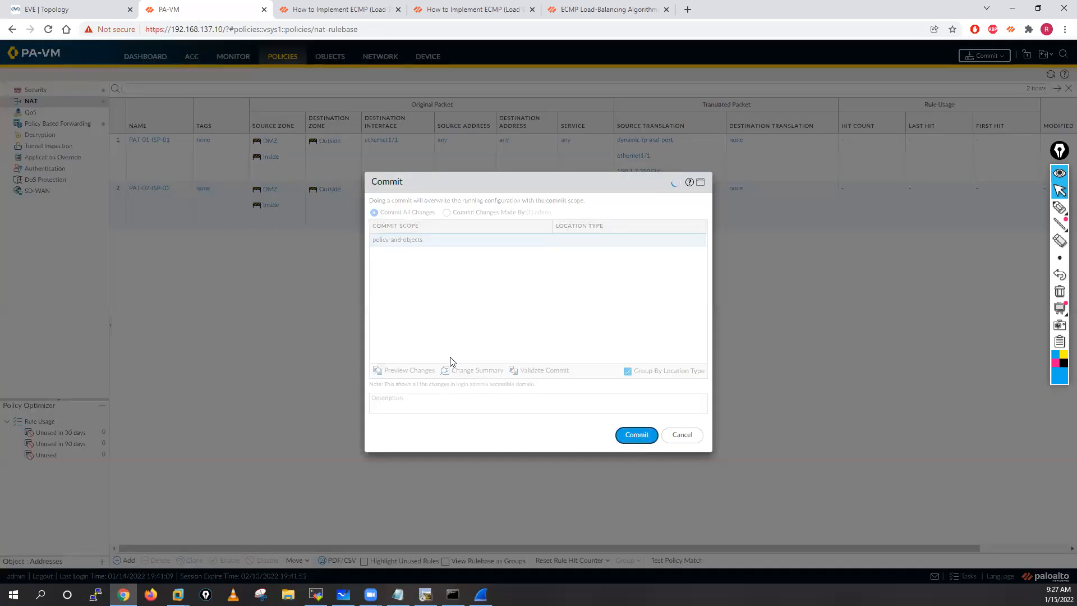
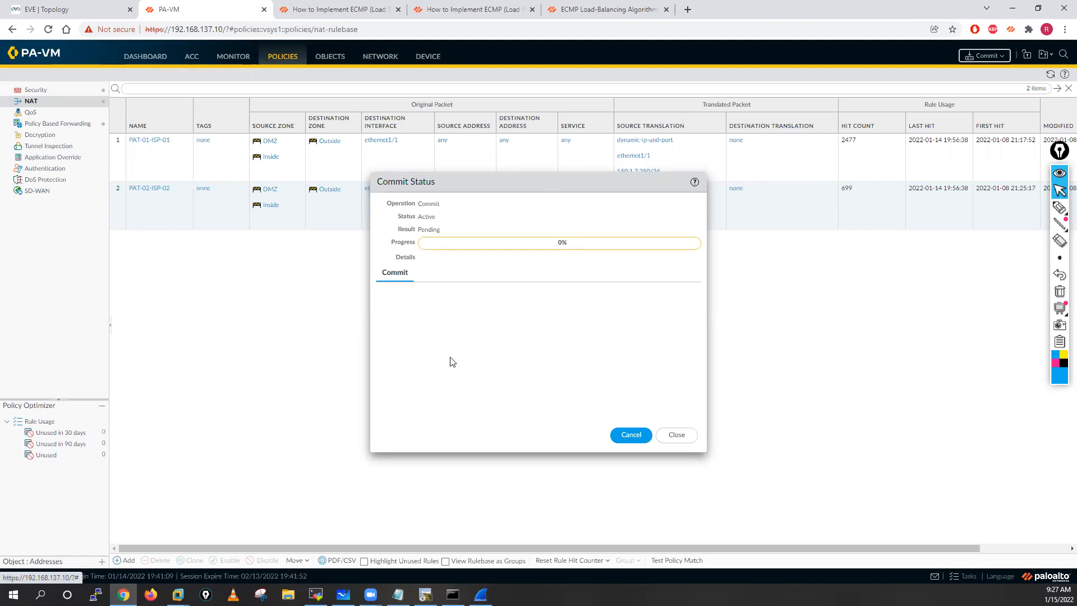
Step: Switch to the firewall's CLI session in MobaXterm and list the available options of the show routing command
left_click(315, 595)
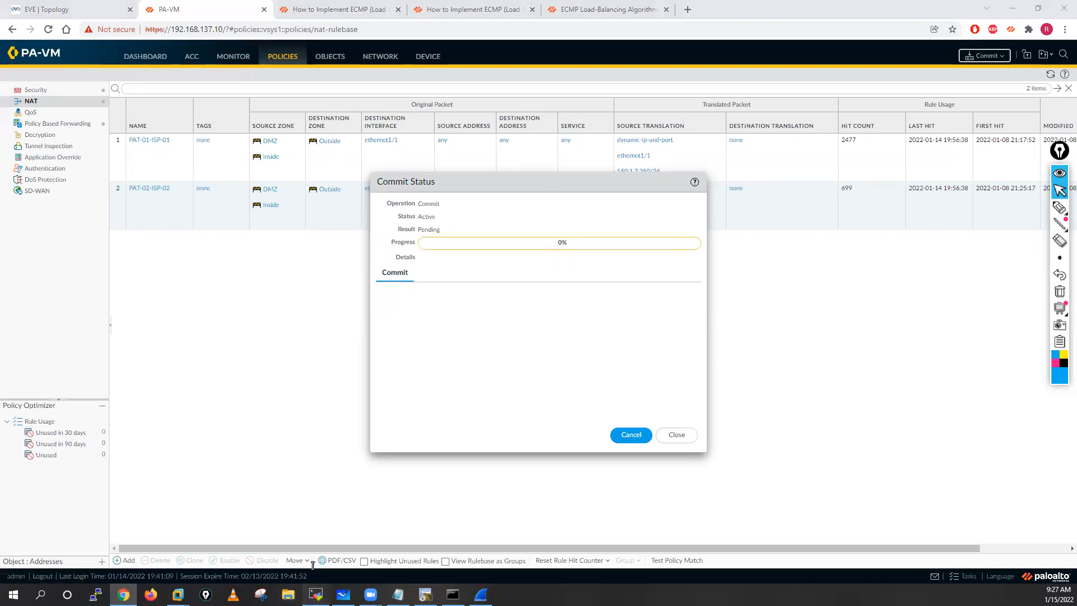
key("Return")
key("Return")
key("Return")
key("Return")
key("Return")
key("Return")
type("show ")
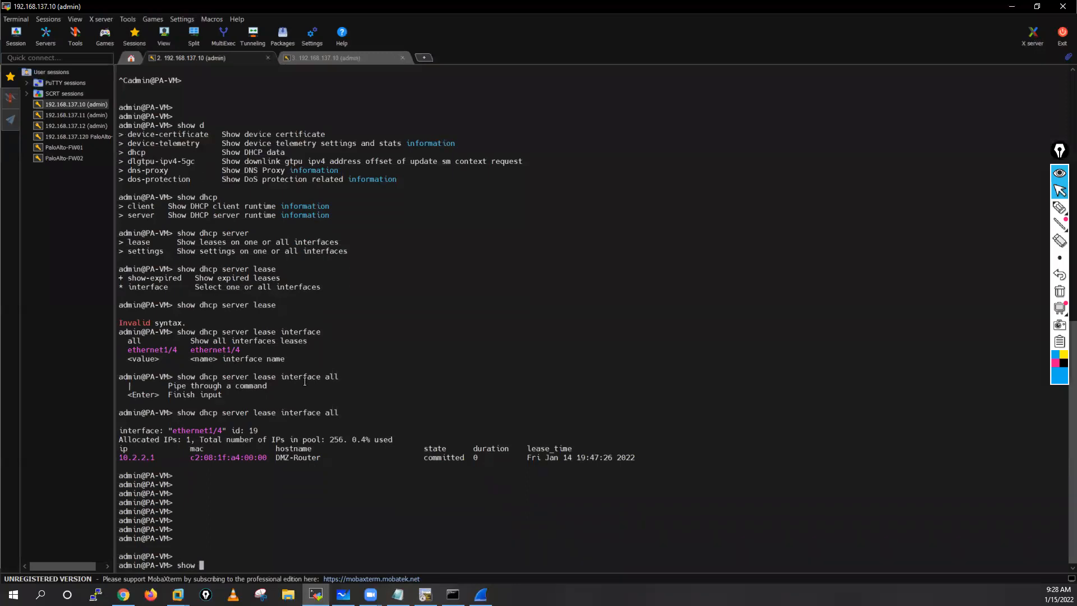
type("ecm")
key("BackSpace")
key("BackSpace")
key("BackSpace")
type("routing")
key("question")
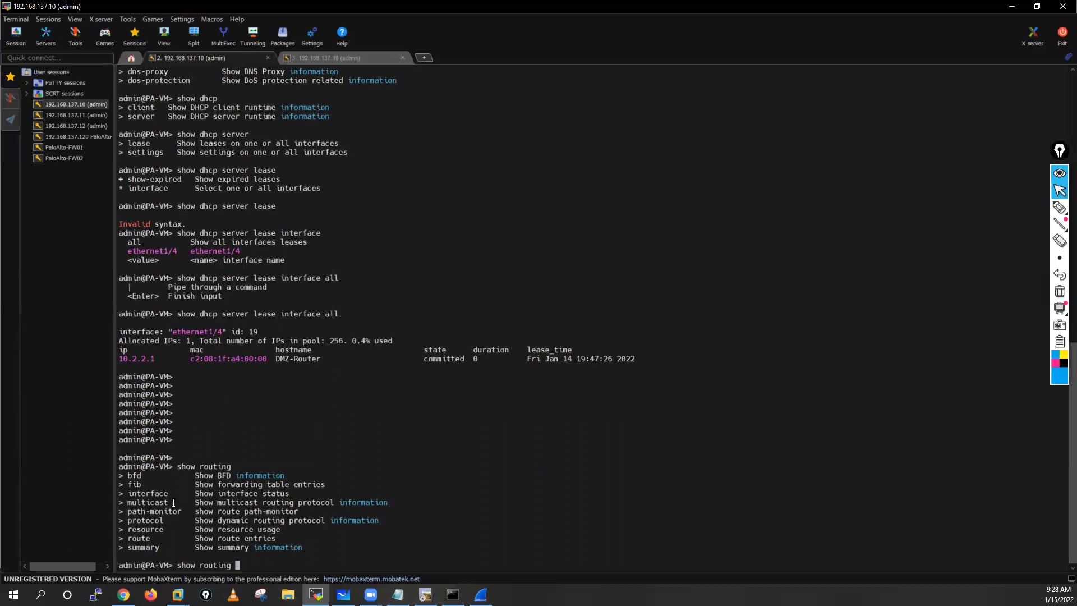
Step: Run show routing route ecmp yes on the firewall and examine the ECMP default routes
type("route")
key("question")
type("ecmp")
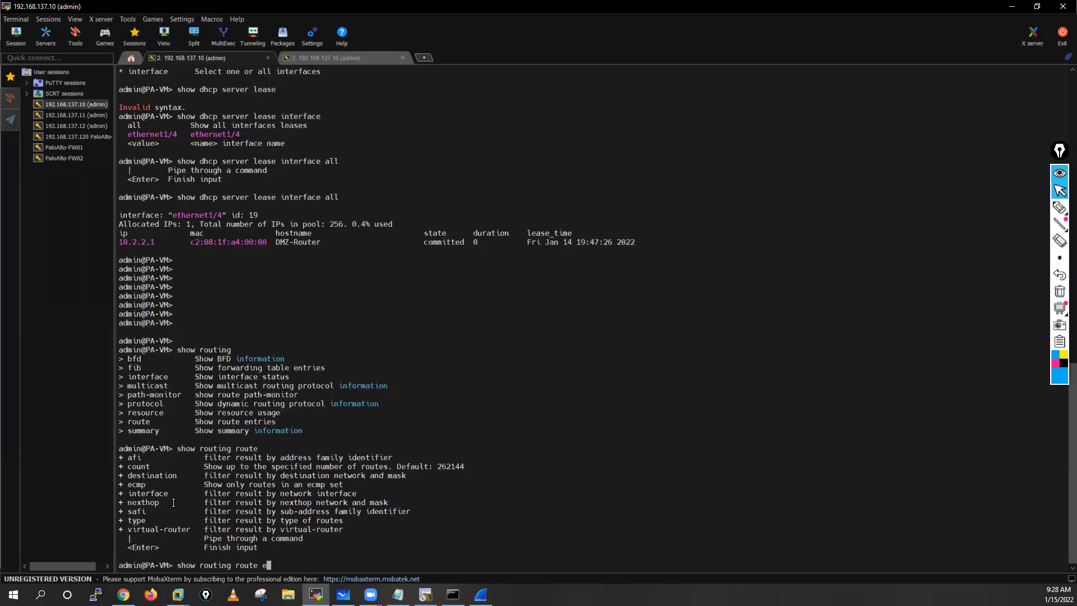
key("question")
type("yes")
key("question")
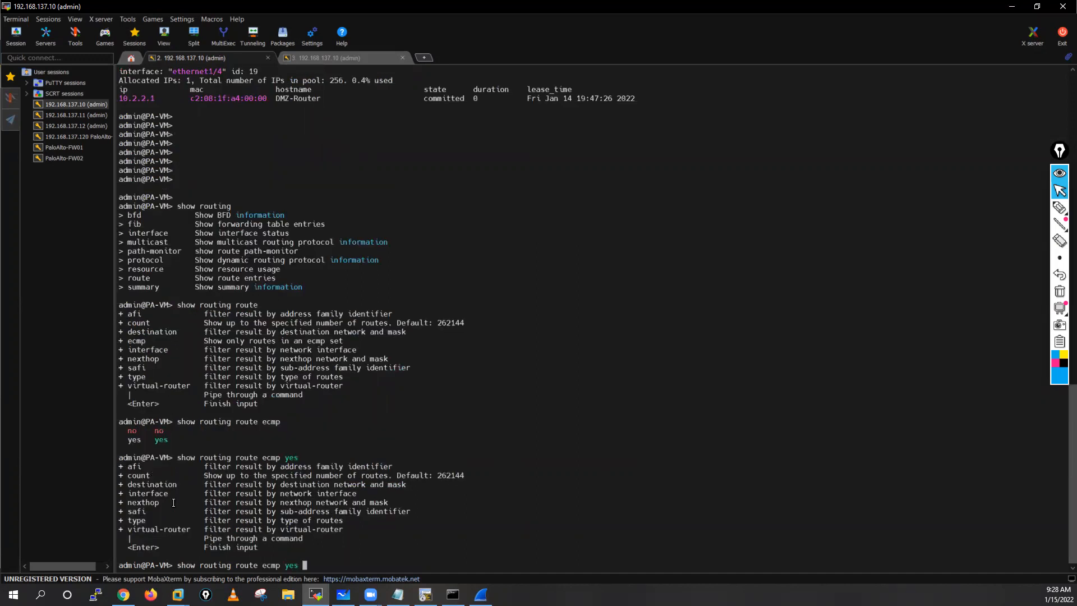
key("Return")
key("Return")
key("Return")
key("Return")
key("Return")
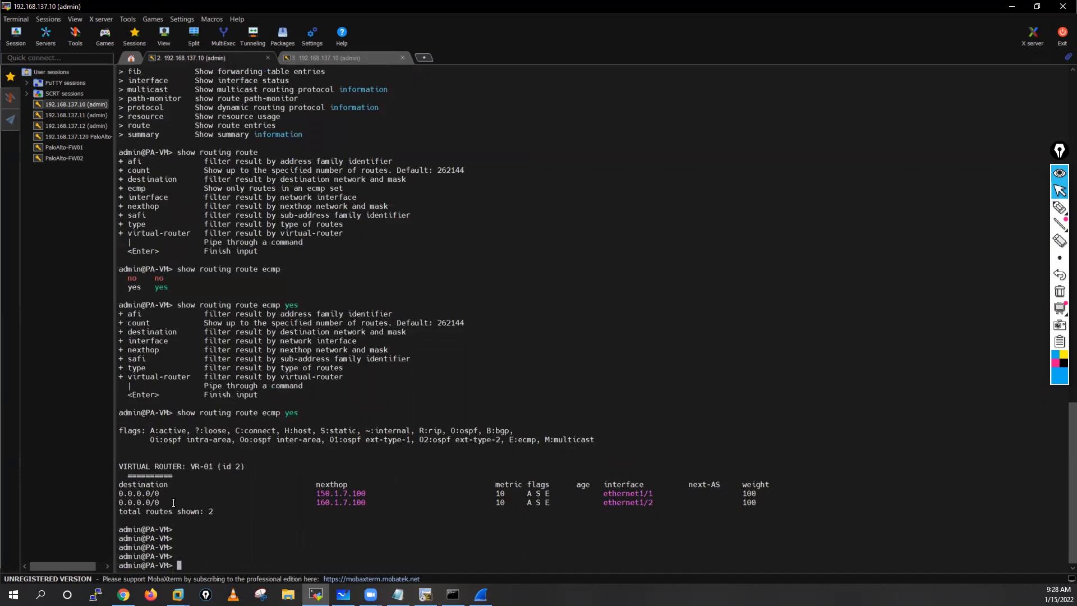
left_click_drag(186, 508, 790, 504)
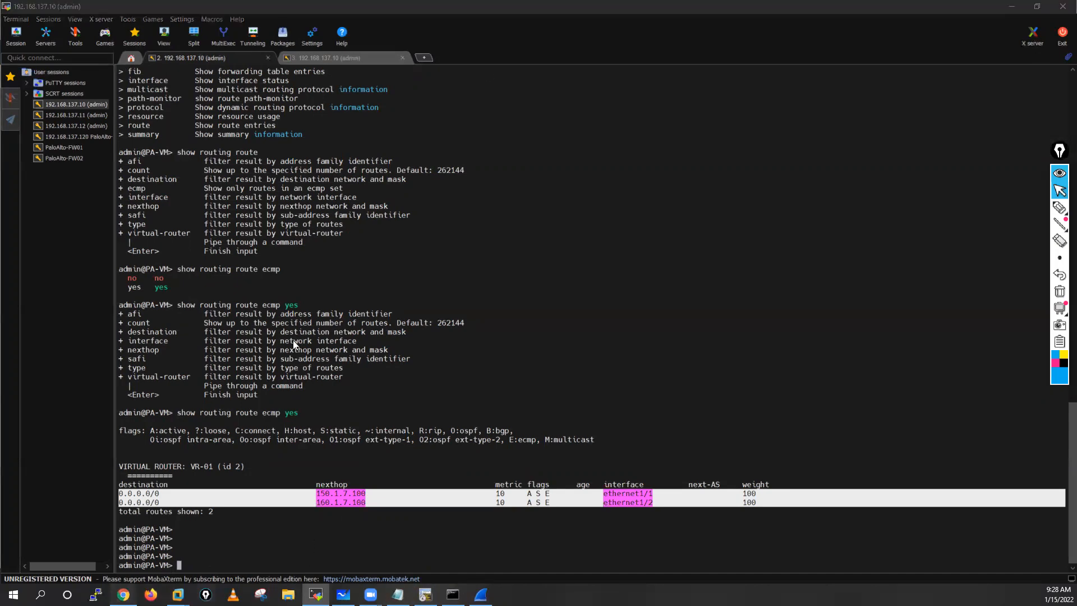
Step: Switch to the browser and look up the ECMP verification command in the Palo Alto article on implementing ECMP
left_click(124, 594)
left_click(323, 4)
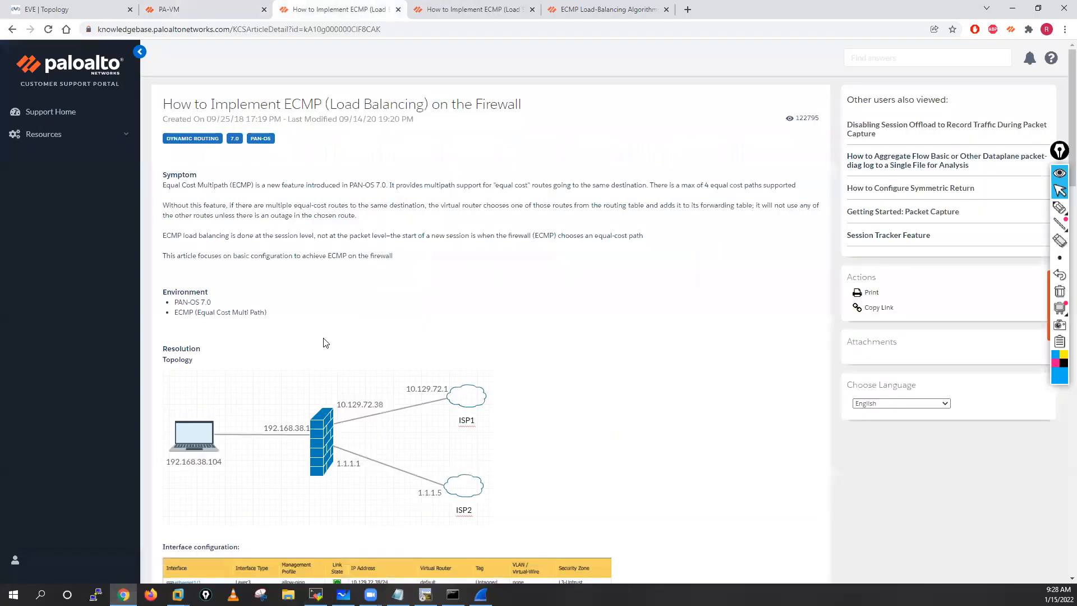
scroll(332, 360, "down", 15)
scroll(331, 359, "down", 12)
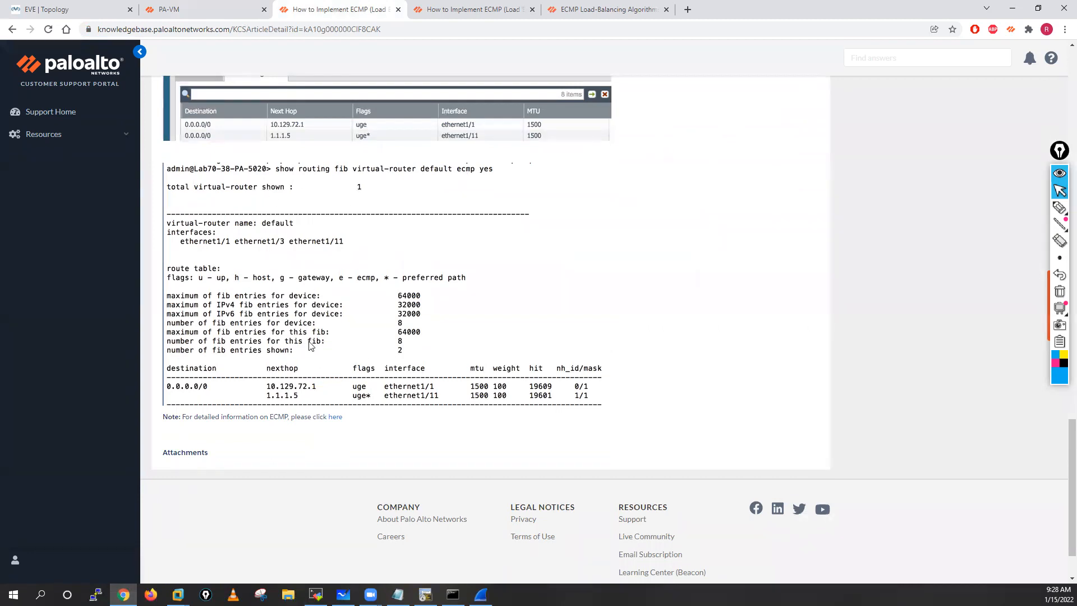
left_click(440, 7)
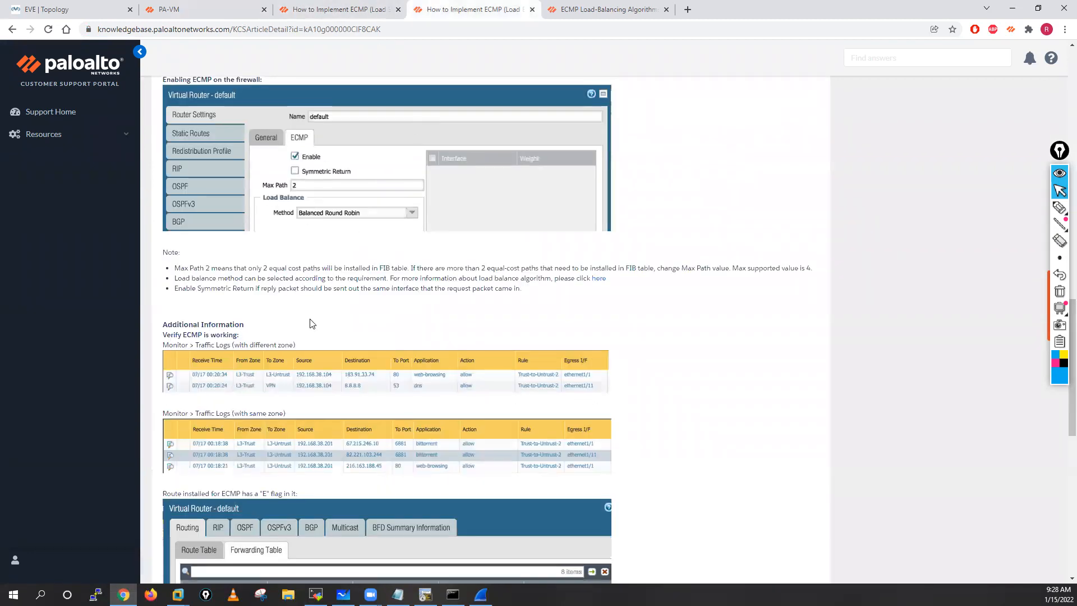
scroll(309, 319, "down", 4)
scroll(309, 318, "down", 2)
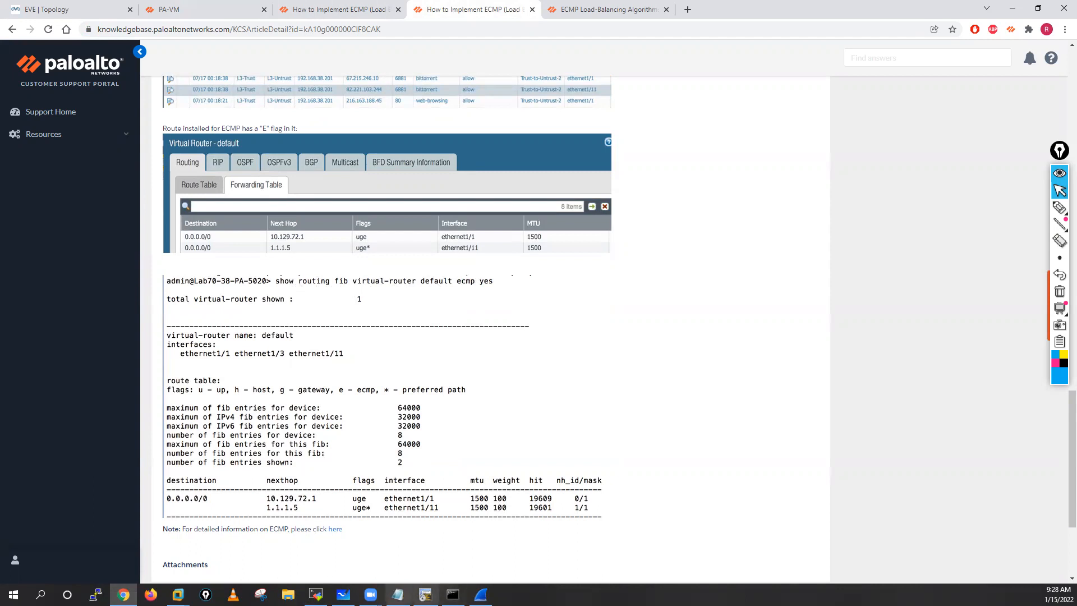
Step: Return to the firewall's MobaXterm session and run show routing fib ecmp yes
left_click(316, 594)
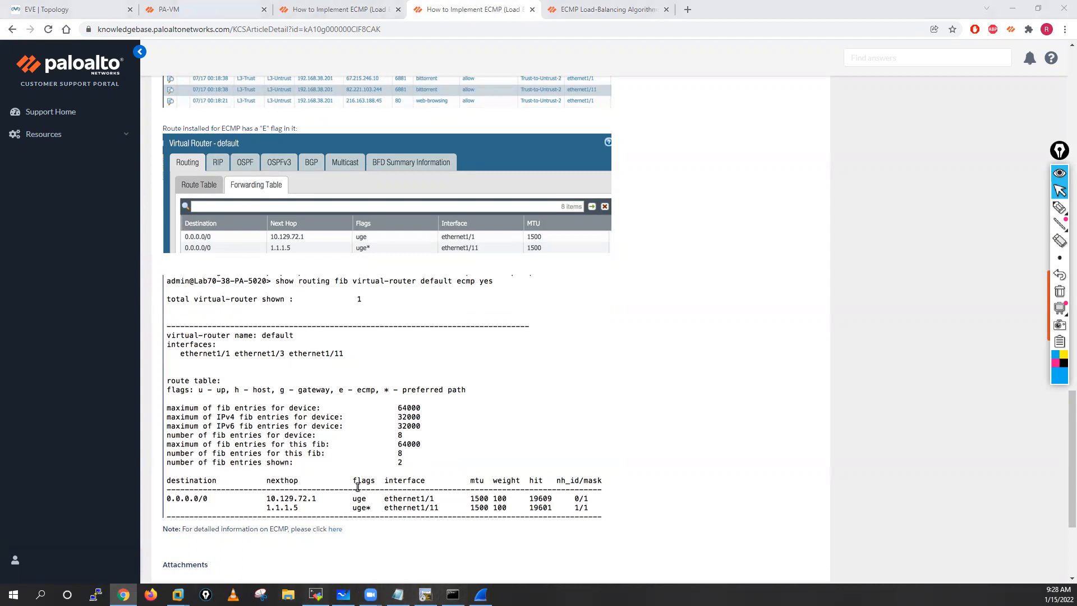
type("show routing fib")
key("question")
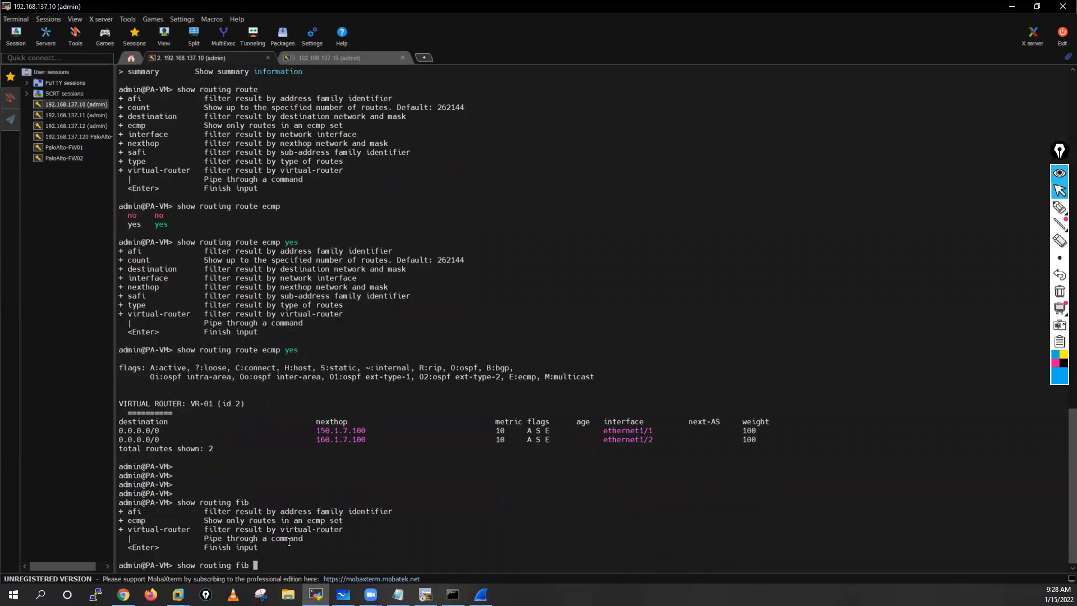
type("ecmp")
key("question")
type("yes")
key("question")
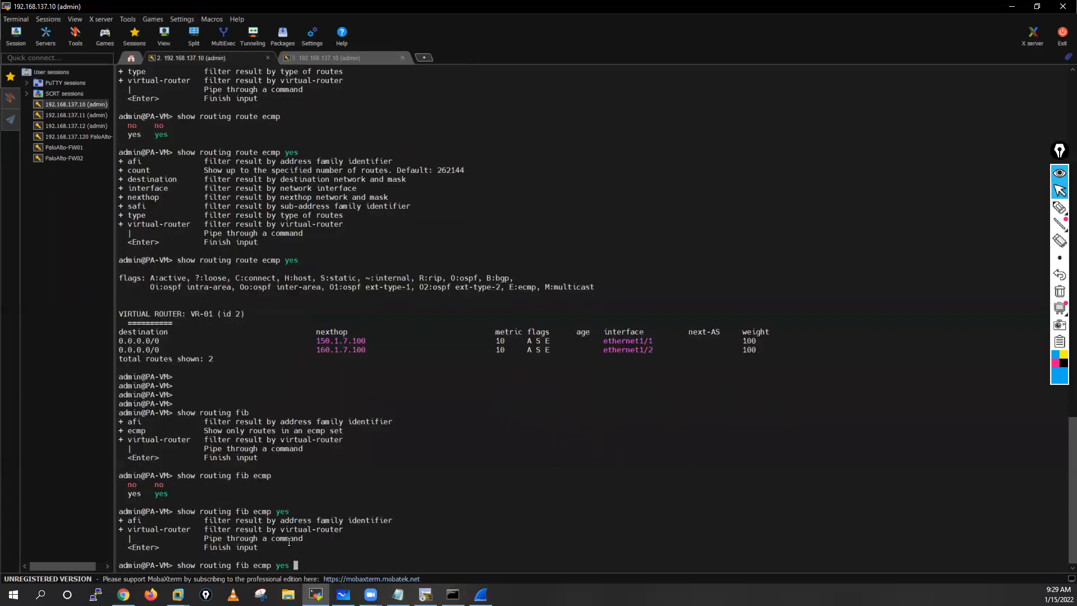
key("Return")
key("Return")
key("Return")
key("Return")
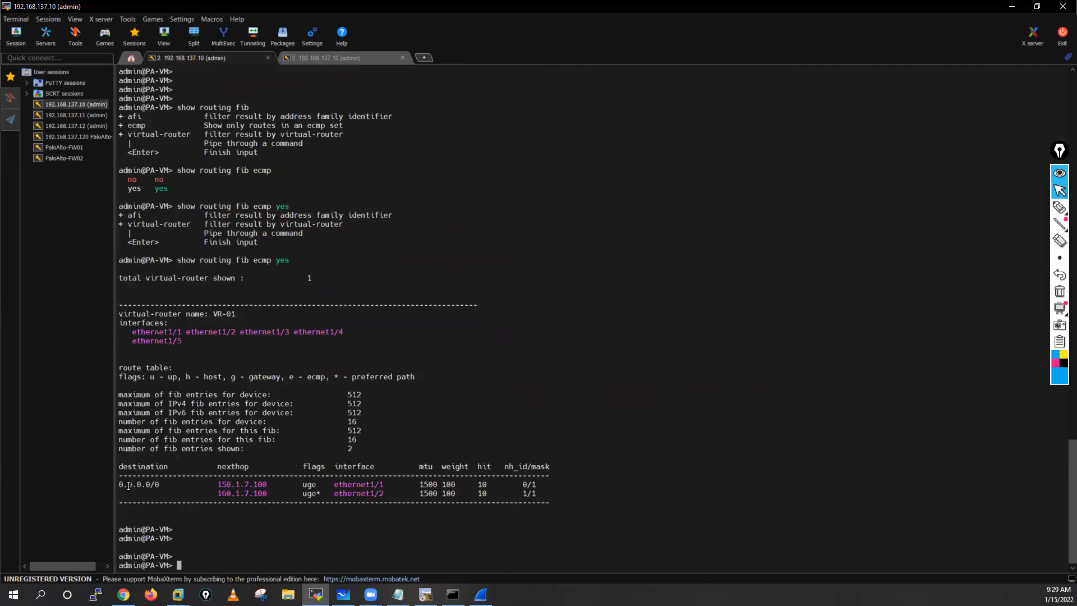
Step: Examine the default route entries and the FIB entry limits in the command output
left_click_drag(119, 479, 593, 497)
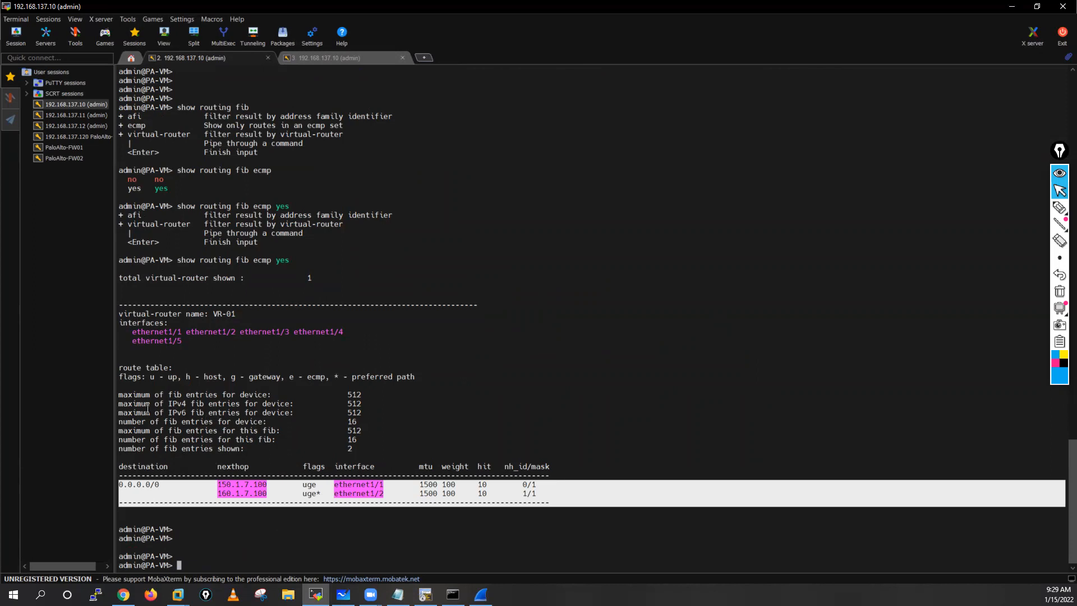
left_click_drag(126, 392, 395, 449)
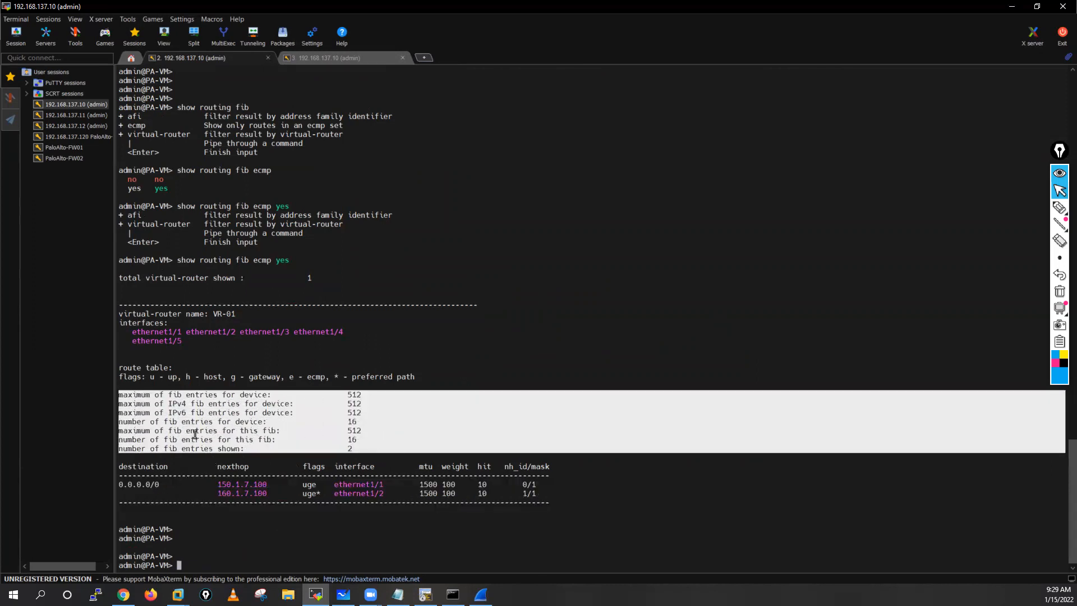
left_click(541, 191)
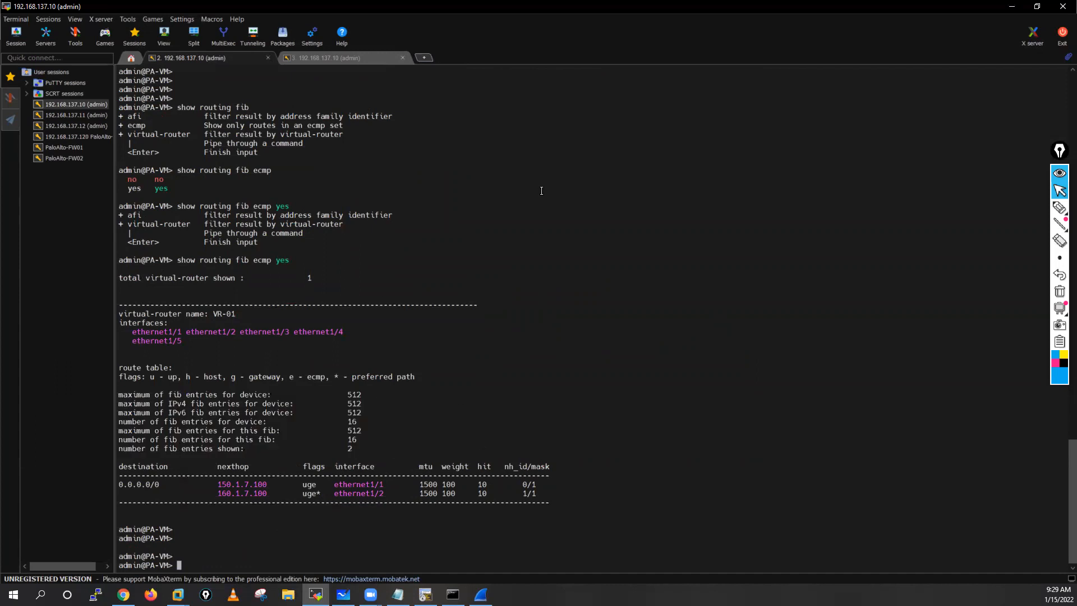
Step: Return to the PA-VM web interface and dismiss the finished commit status
left_click(1022, 6)
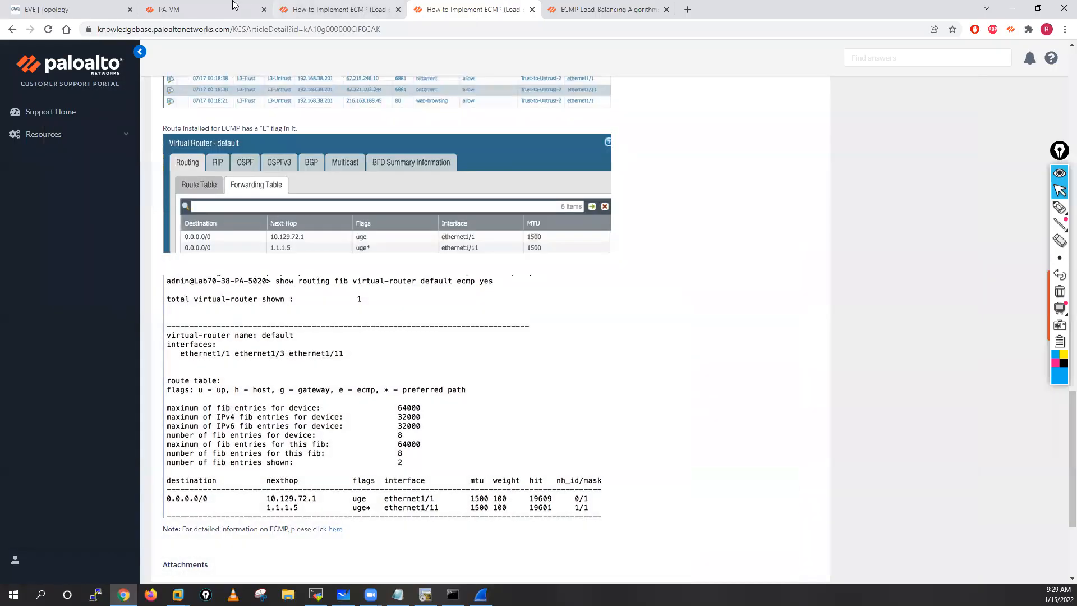
left_click(208, 10)
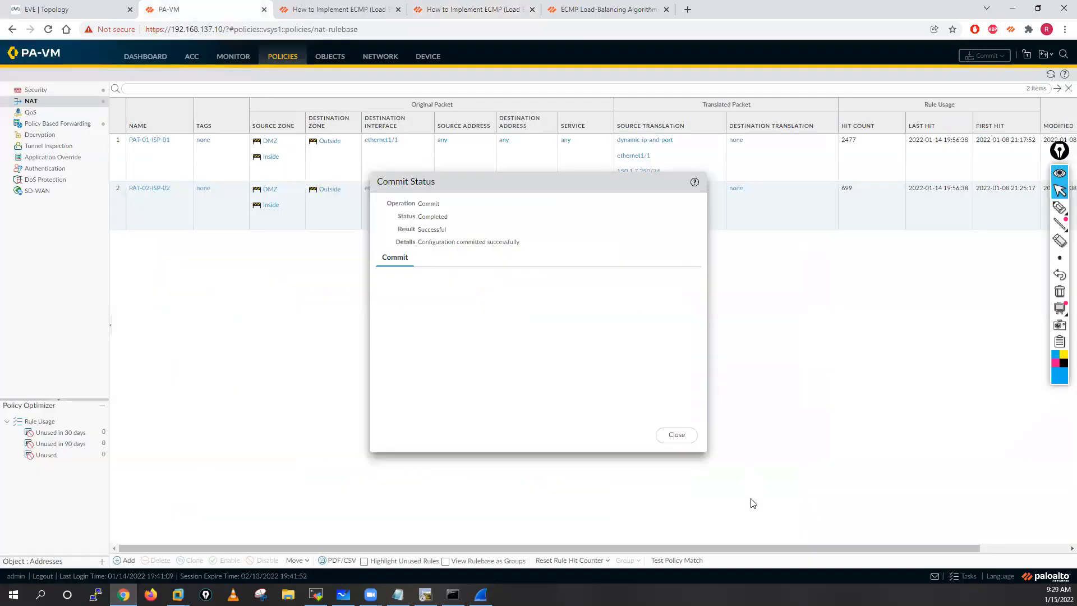
left_click(674, 439)
Step: Switch to the router console window and add blank prompt lines in the Internet-Server session to separate new debug output
left_click(424, 595)
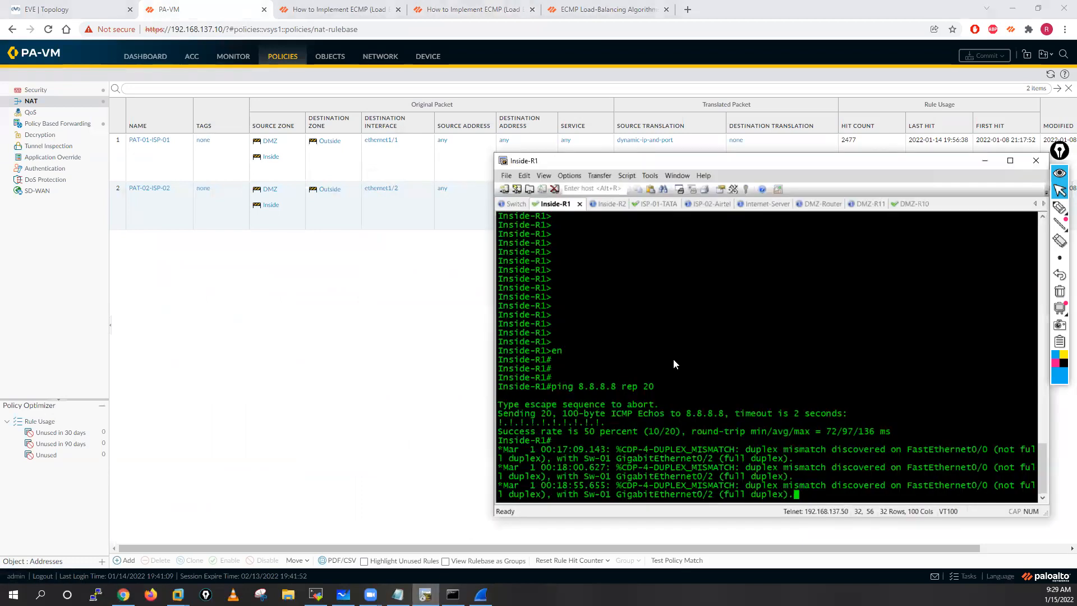
left_click(755, 204)
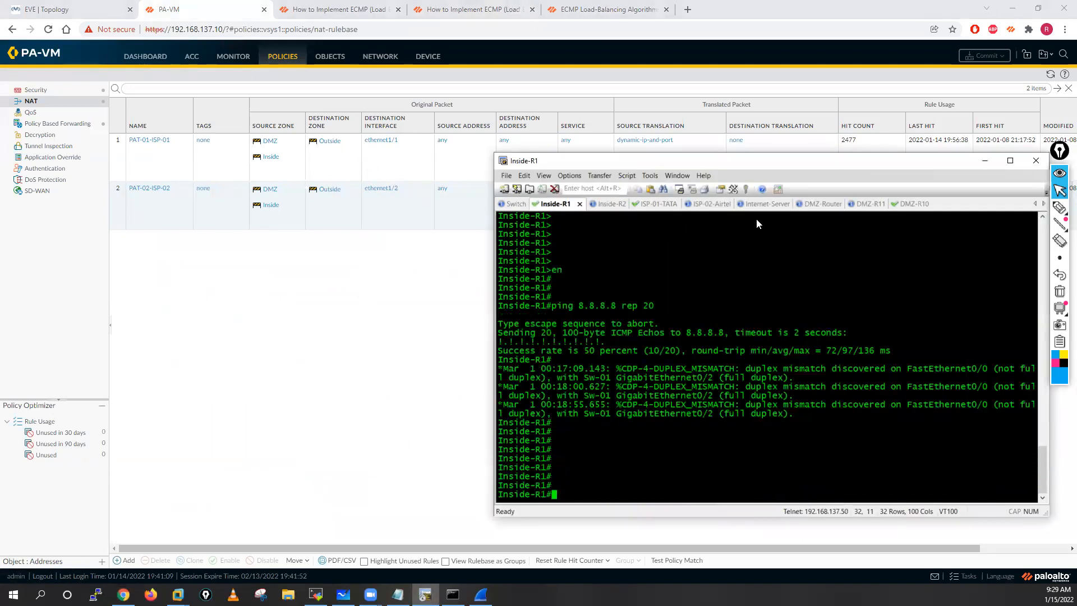
key("Return")
key("Return")
key("Return")
key("Return")
key("Return")
key("Return")
key("Return")
key("Return")
key("Return")
key("Return")
key("Return")
key("Return")
key("Return")
key("Return")
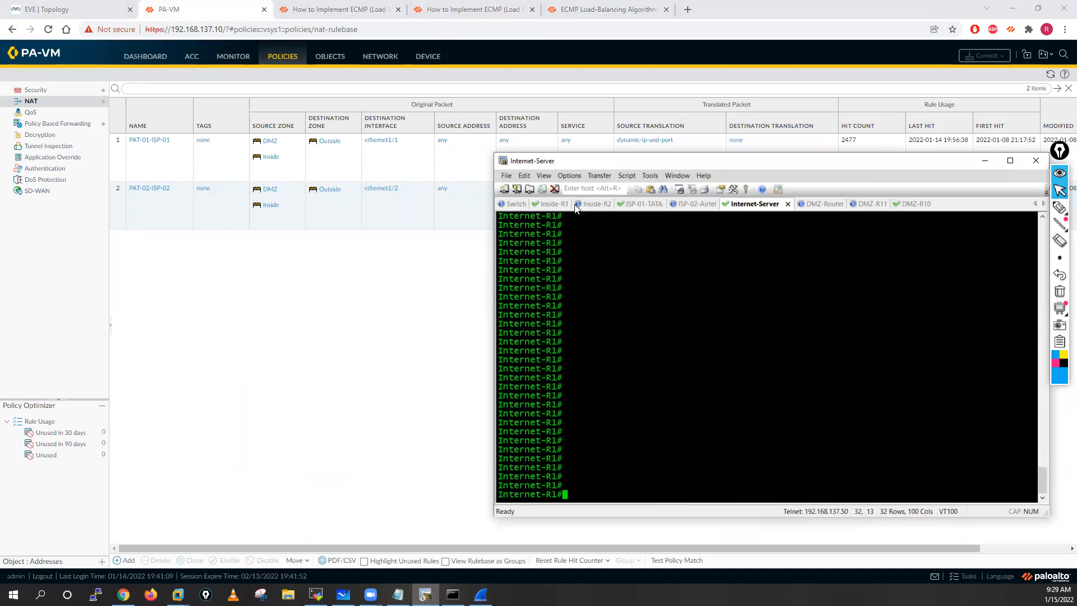
Step: Ping 8.8.8.8 from Inside-R1 with 20 repeats, and check the echo reply destinations in the Internet-Server session
left_click(558, 206)
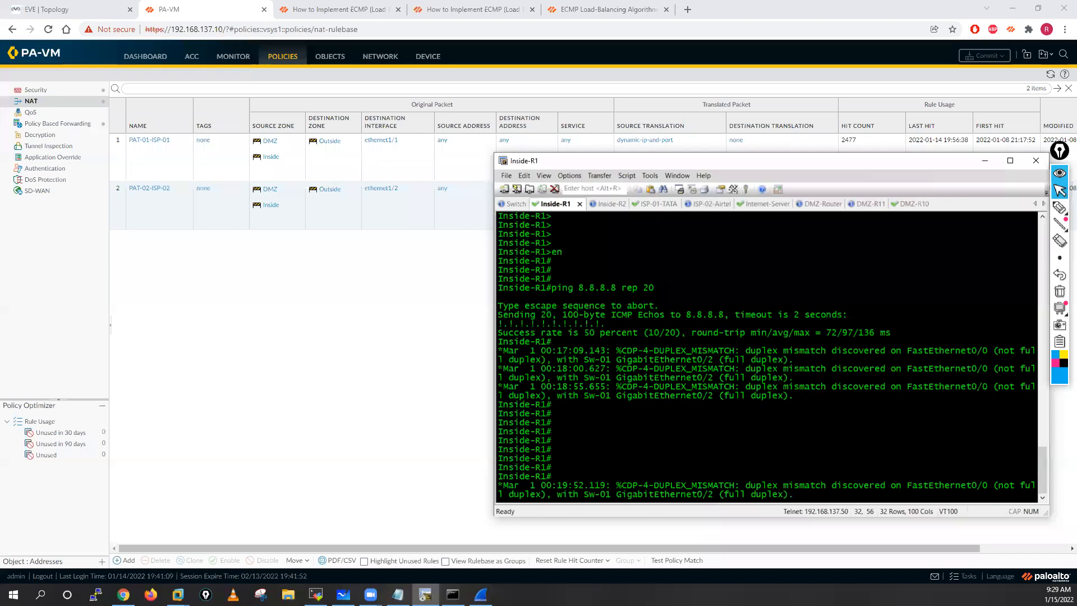
key("Return")
key("Return")
key("Return")
key("Return")
key("Return")
key("Return")
key("Return")
key("Return")
key("Return")
key("Up")
key("Return")
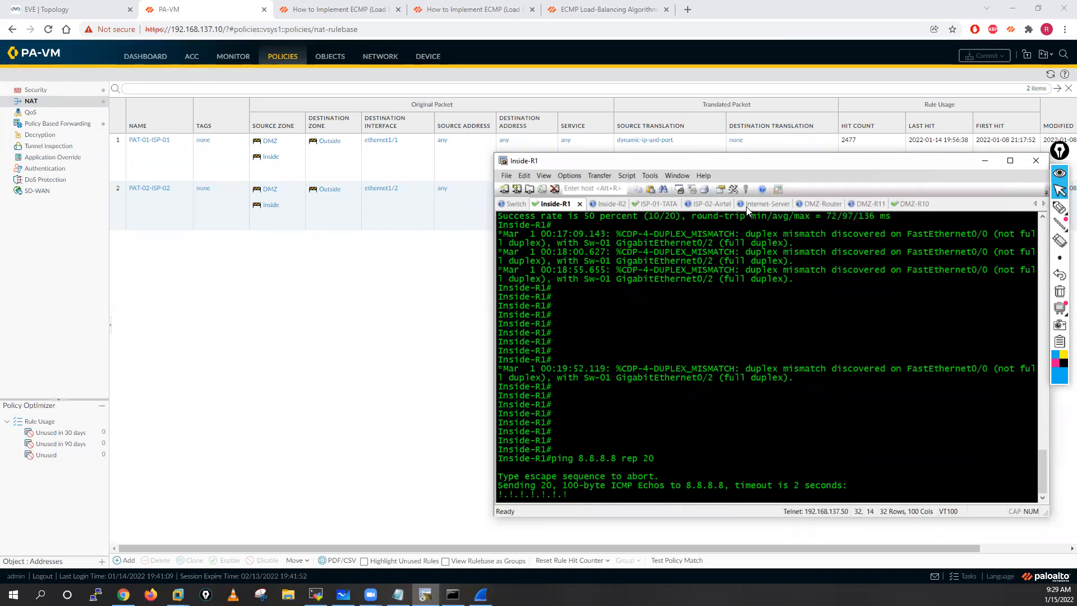
left_click(765, 204)
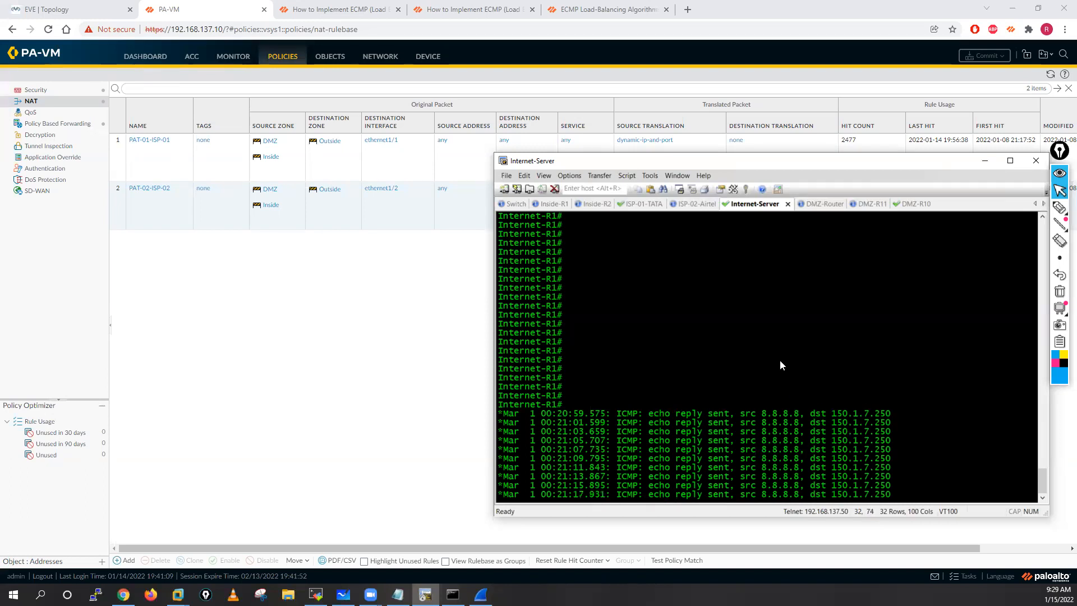
left_click_drag(749, 163, 636, 134)
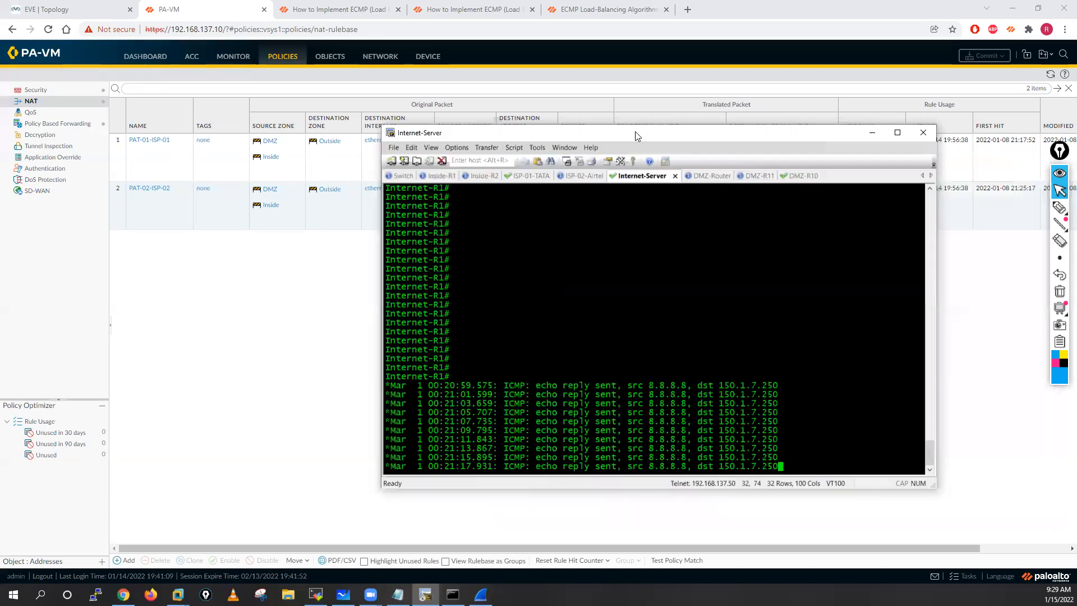
Step: Open the ISP-02-Airtel router session and enter privileged mode
left_click(566, 174)
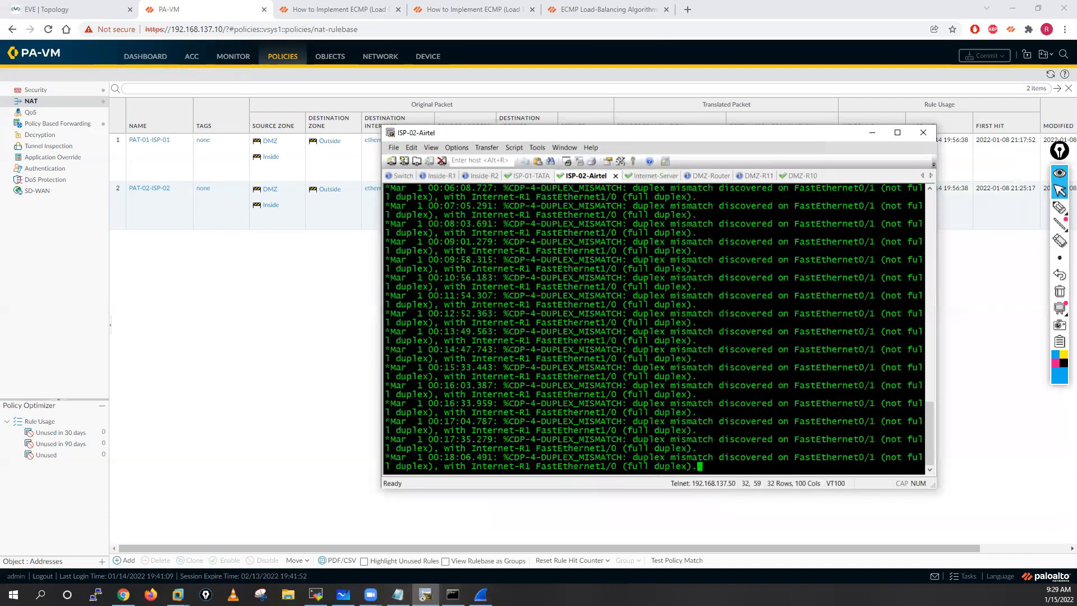
key("Return")
key("Return")
key("Return")
key("Return")
key("Return")
key("Return")
key("Return")
key("Return")
key("Return")
key("Return")
key("Return")
key("Return")
type("en")
key("Return")
key("Return")
key("Return")
key("Return")
Step: Show the brief IP interface status of ISP-02-Airtel with sh ip int brief
type("sh i")
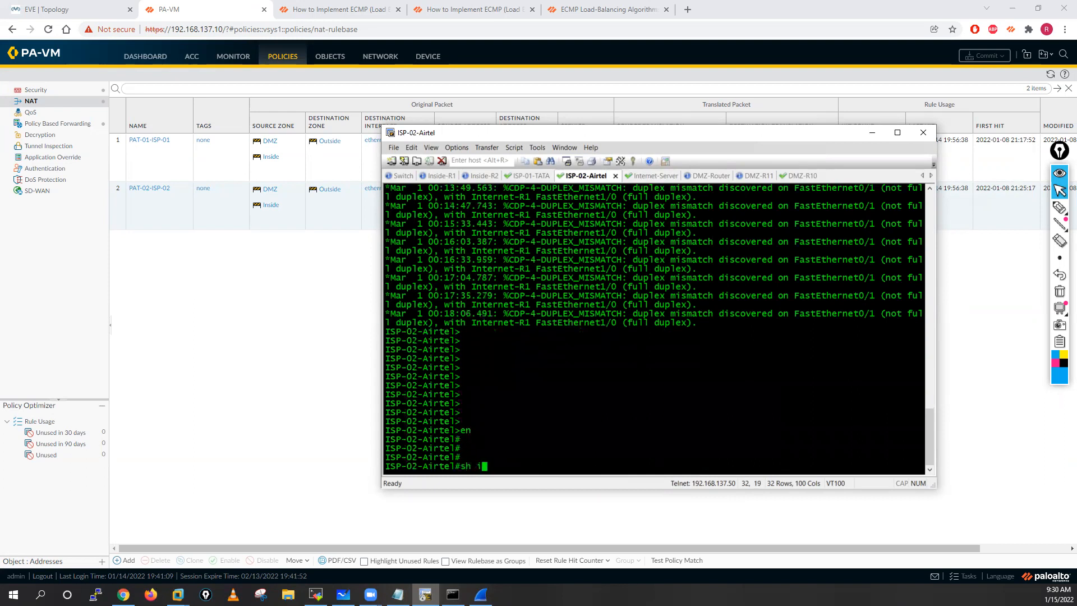
type("p int bri")
key("Tab")
key("Return")
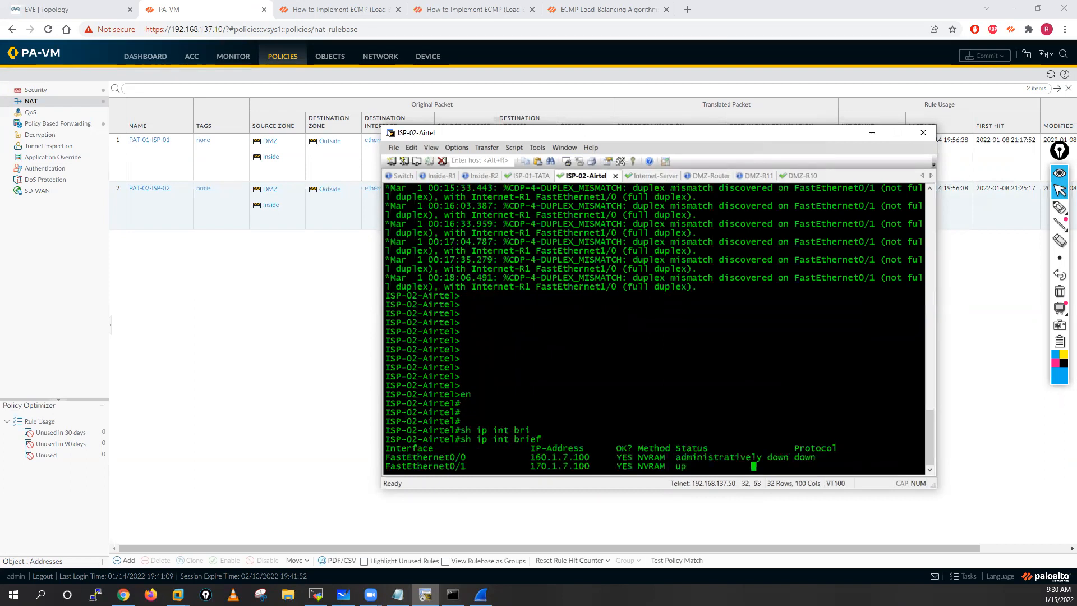
key("Return")
key("Return")
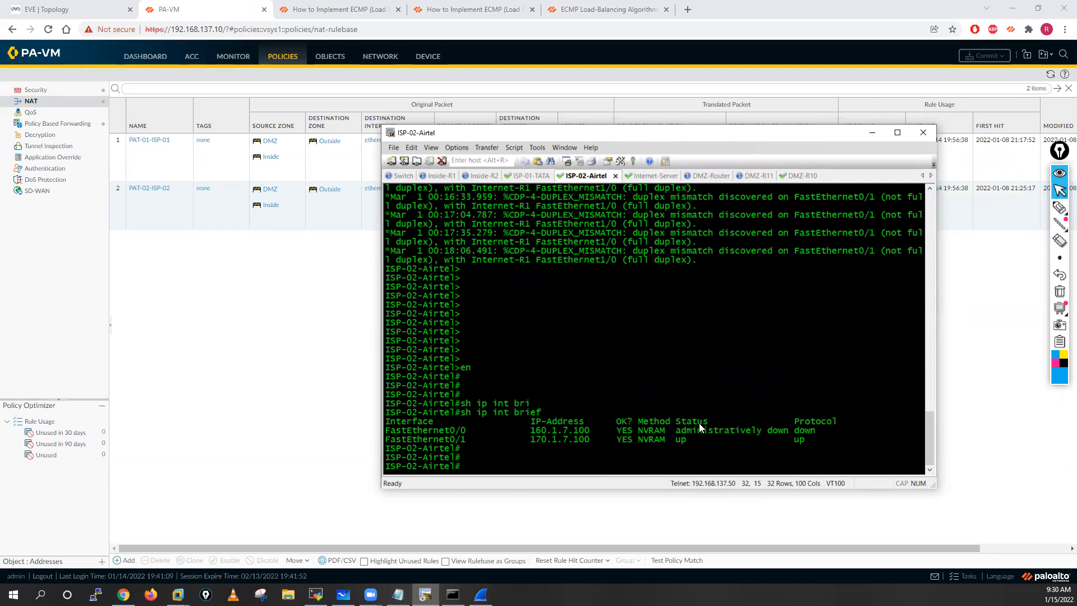
Step: Enable interface f0/0 on ISP-02-Airtel with no shutdown in configuration mode
type("conf t")
key("Return")
key("Return")
type("int ")
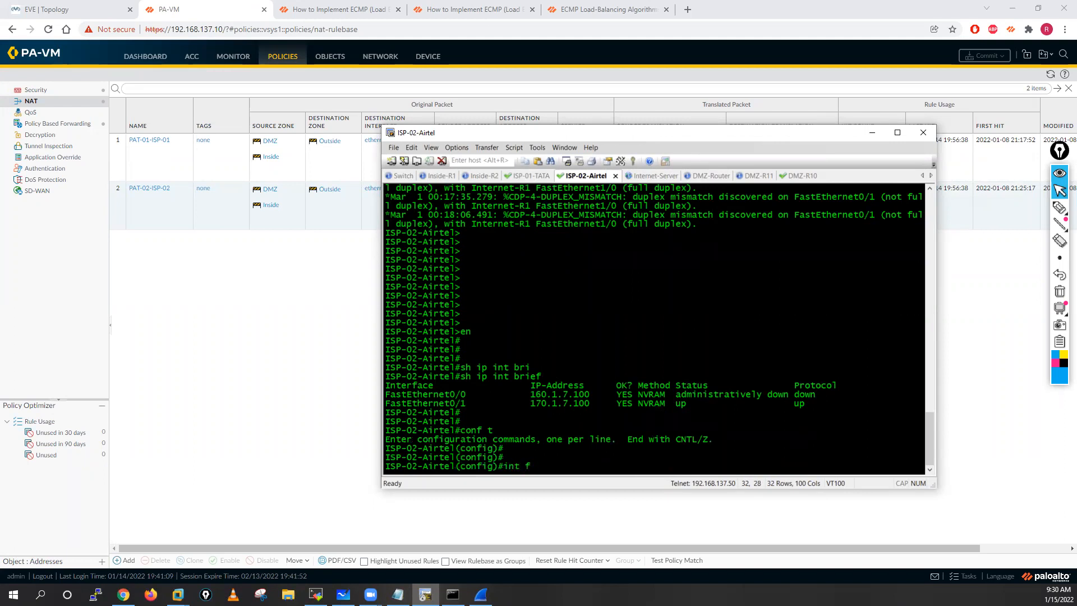
type("f0/0")
key("Return")
type("no shut")
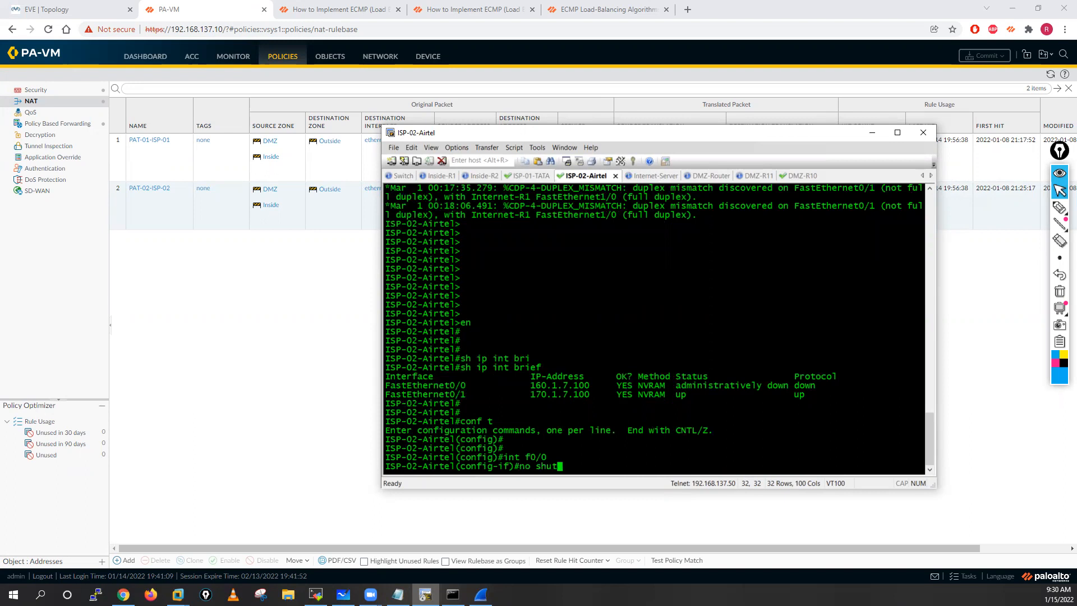
key("Tab")
key("Return")
key("Return")
key("Return")
key("Return")
key("Return")
key("Return")
Step: Leave configuration mode on ISP-02-Airtel, save the configuration with wr mem, and return to the PA-VM web interface
type("end")
key("Return")
key("Return")
key("Return")
key("Return")
key("Return")
key("Return")
key("Return")
key("Return")
type("wr mem")
key("Return")
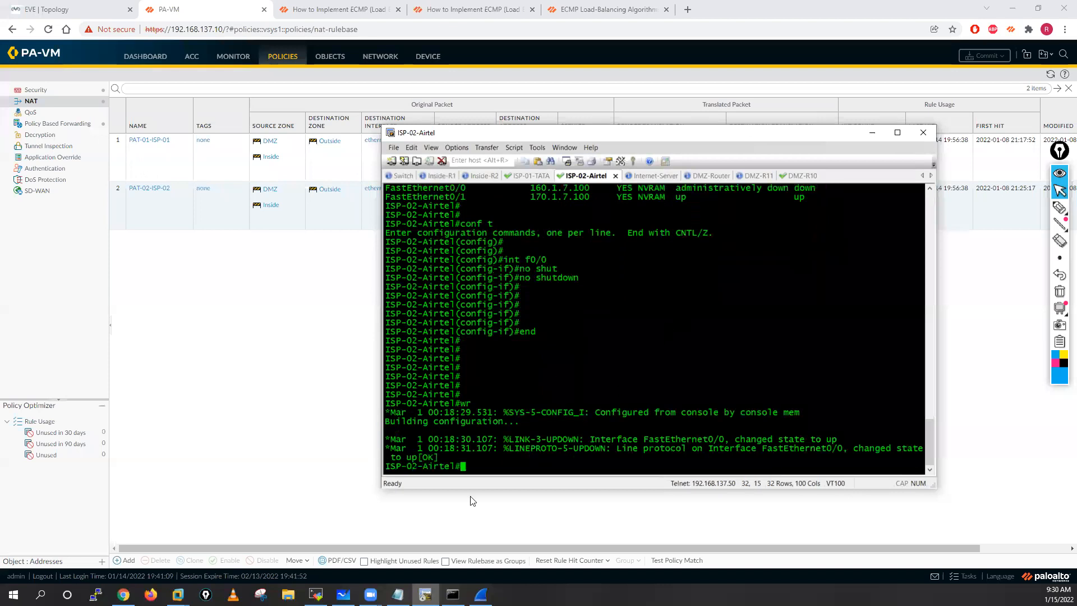
left_click(425, 594)
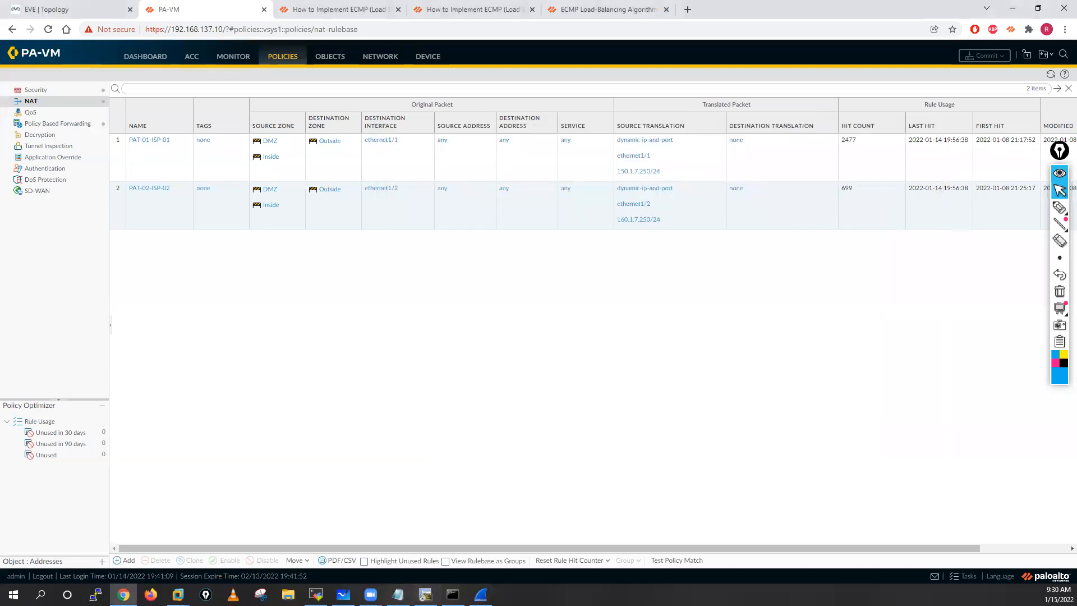
Step: Add blank prompt lines to the Inside-R1 and Internet-Server terminal sessions to separate new output from old
left_click(425, 594)
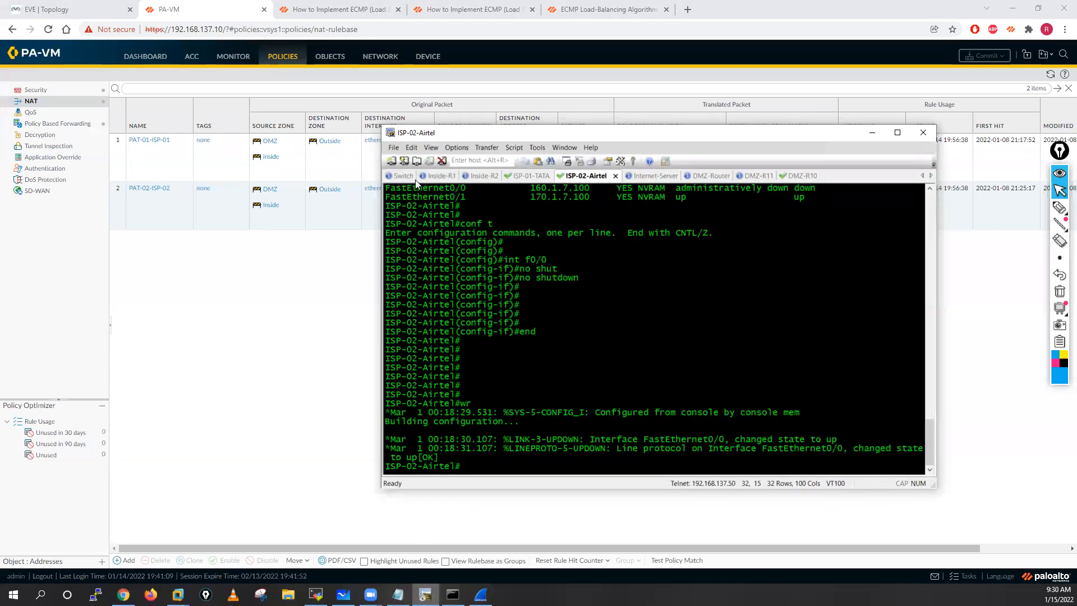
left_click(442, 176)
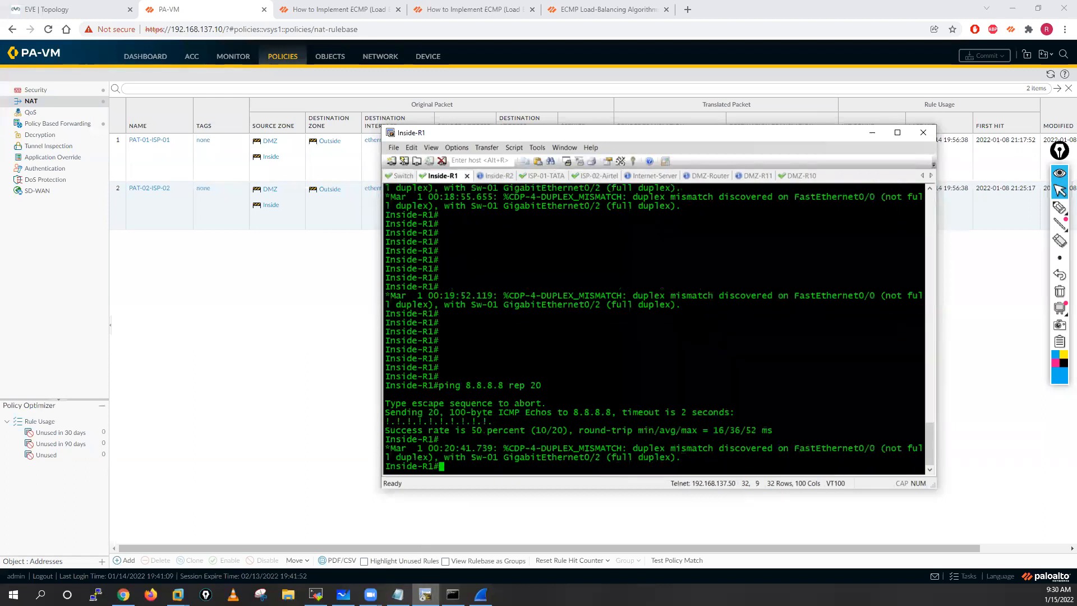
key("Return")
key("Return")
key("Return")
key("Return")
key("Return")
key("Return")
key("Return")
key("Return")
left_click(651, 175)
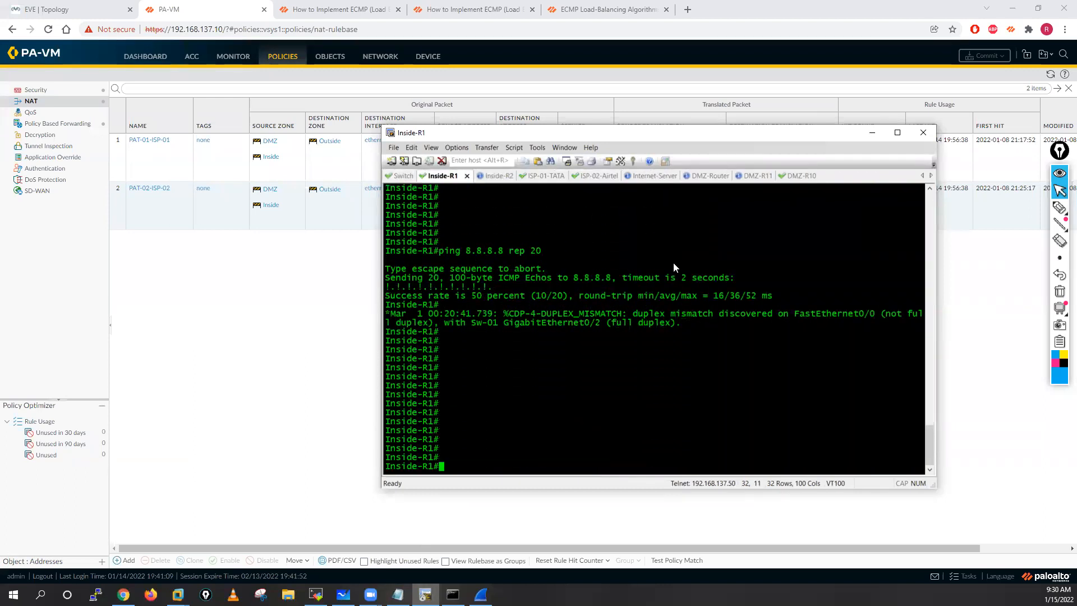
key("Return")
key("Return")
key("Return")
key("Return")
key("Return")
key("Return")
key("Return")
key("Return")
key("Return")
key("Return")
key("Return")
key("Return")
key("Return")
key("Return")
key("Return")
key("Return")
key("Return")
key("Return")
key("Return")
key("Return")
key("Return")
key("Return")
key("Return")
key("Return")
key("Return")
key("Return")
key("Return")
key("Return")
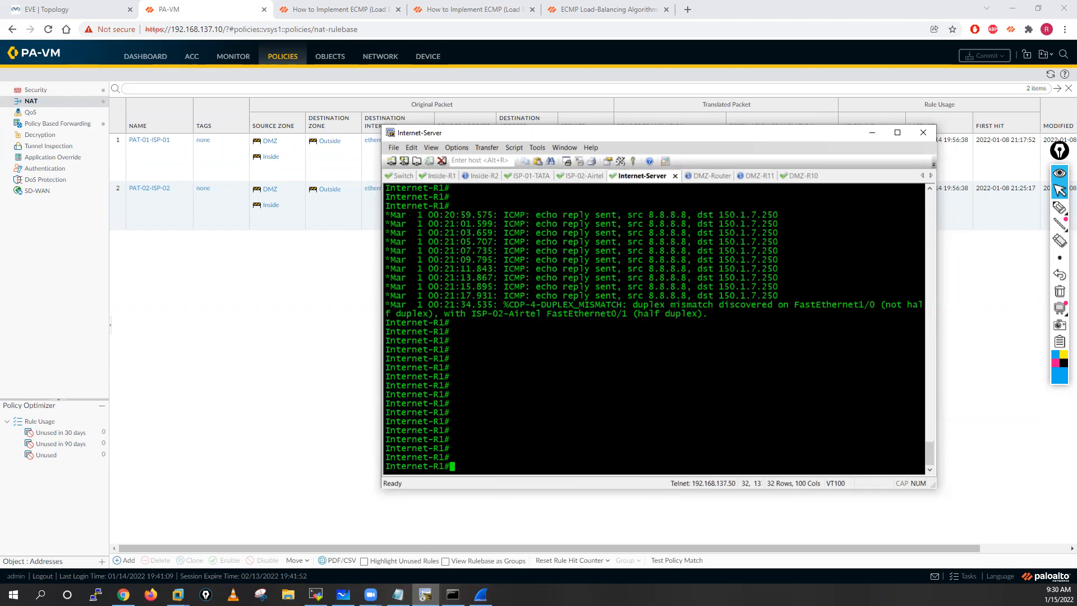
Step: Run ping 8.8.8.8 rep 20 from Inside-R1 and add blank prompt lines below its output
left_click(441, 176)
key("Up")
key("Return")
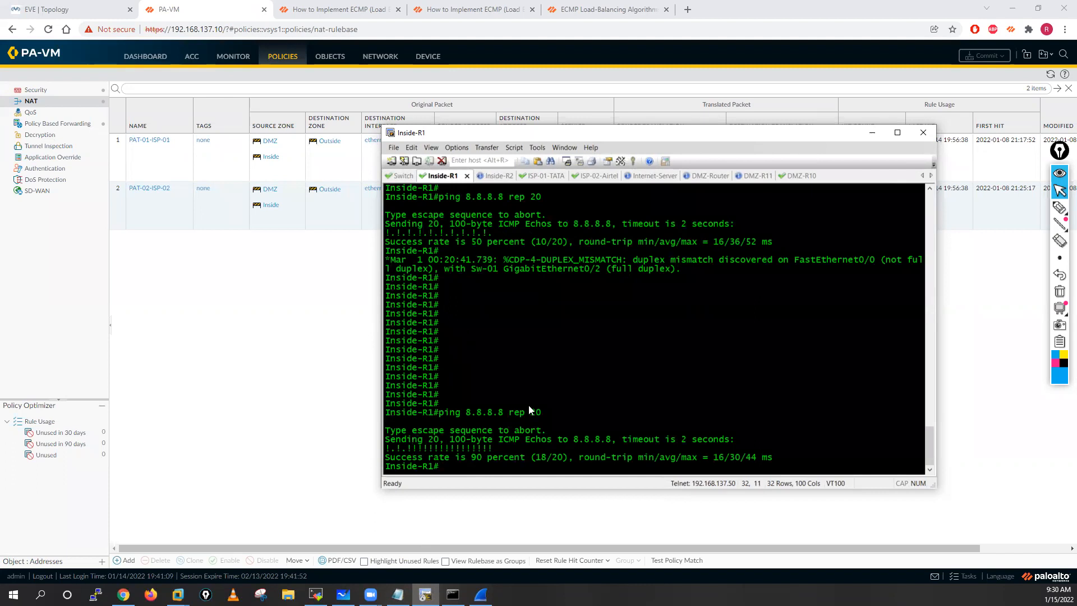
key("Return")
key("Return")
key("Return")
key("Return")
key("Return")
key("Return")
key("Return")
key("Return")
key("Return")
key("Return")
key("Return")
key("Return")
key("Return")
key("Return")
key("Return")
key("Return")
key("Return")
key("Return")
key("Return")
key("Return")
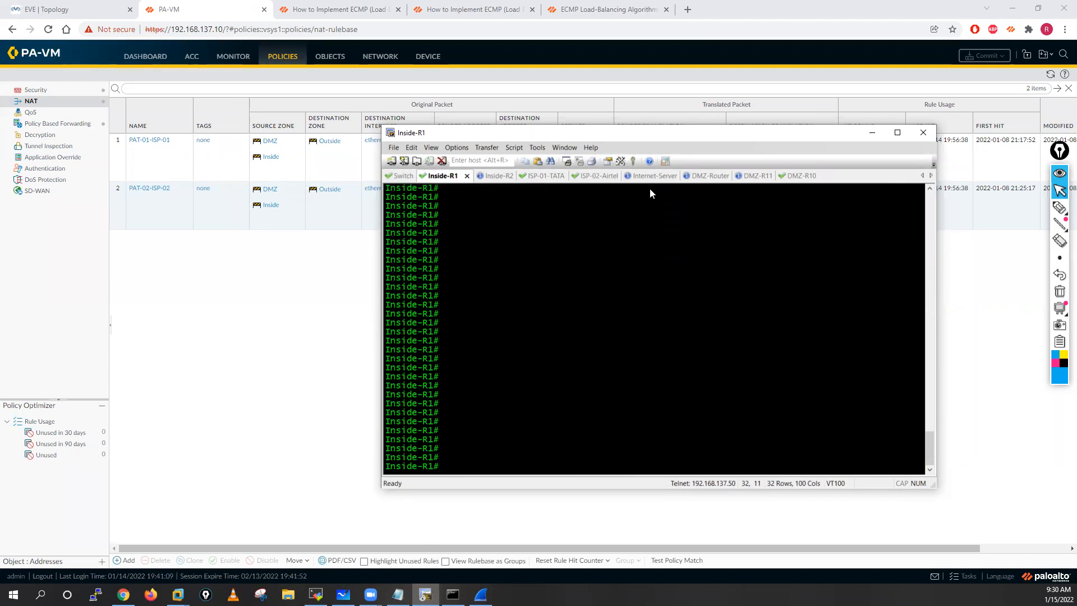
Step: Check the destinations of the ICMP echo replies logged on Internet-Server, then add blank prompt lines
left_click(655, 176)
key("Return")
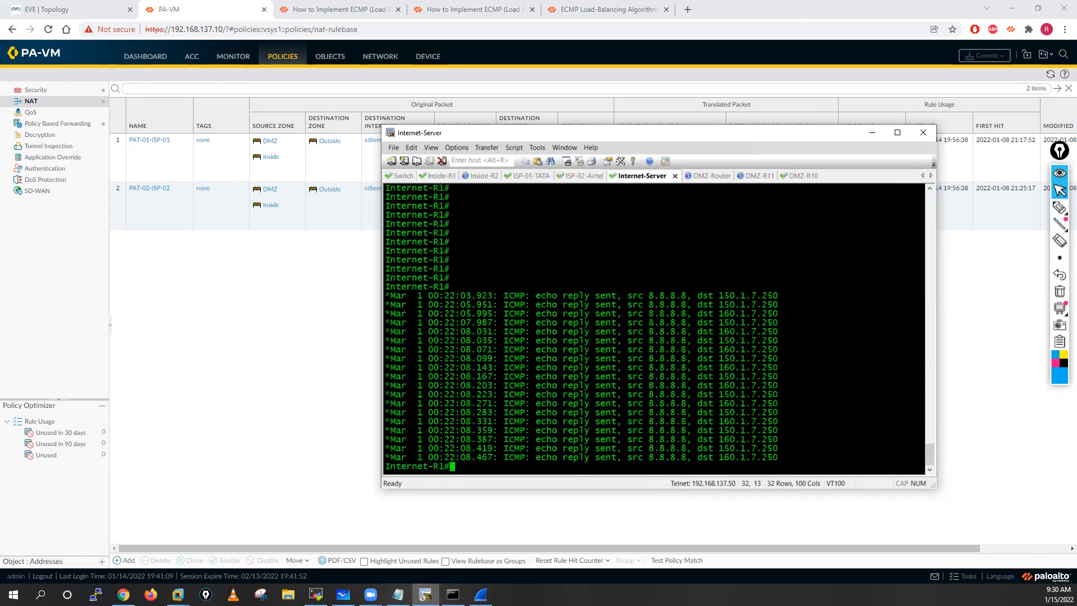
key("Return")
key("Return")
key("Return")
key("Return")
key("Return")
key("Return")
key("Return")
key("Return")
key("Return")
key("Return")
key("Return")
key("Return")
key("Return")
key("Return")
key("Return")
key("Return")
key("Return")
key("Return")
key("Return")
key("Return")
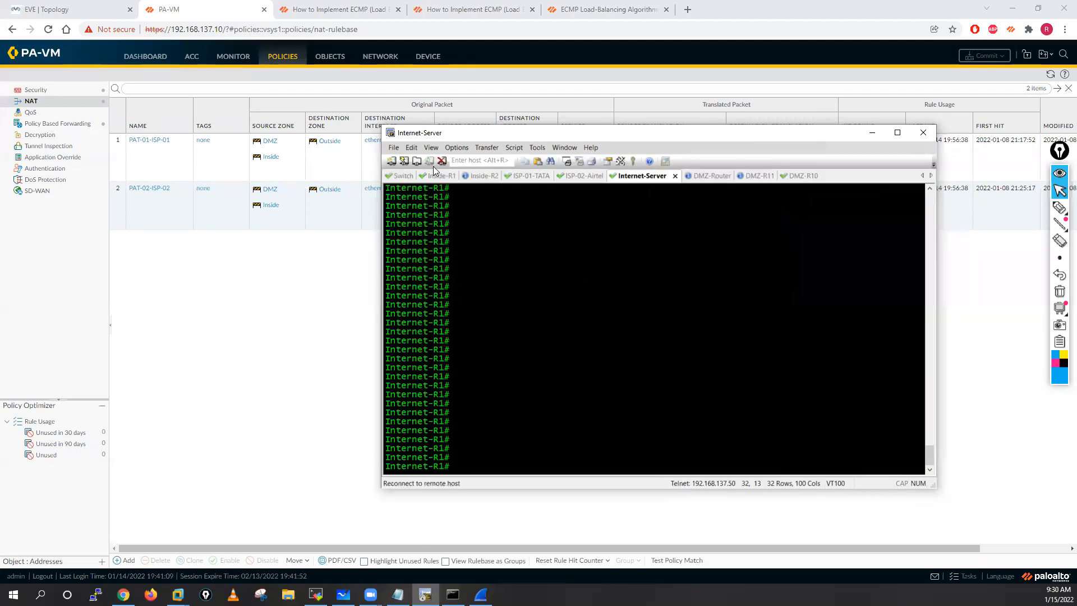
Step: Repeat ping 8.8.8.8 rep 20 from Inside-R1 and bring up the resulting echo-reply log on Internet-Server
left_click(440, 176)
key("Up")
key("Return")
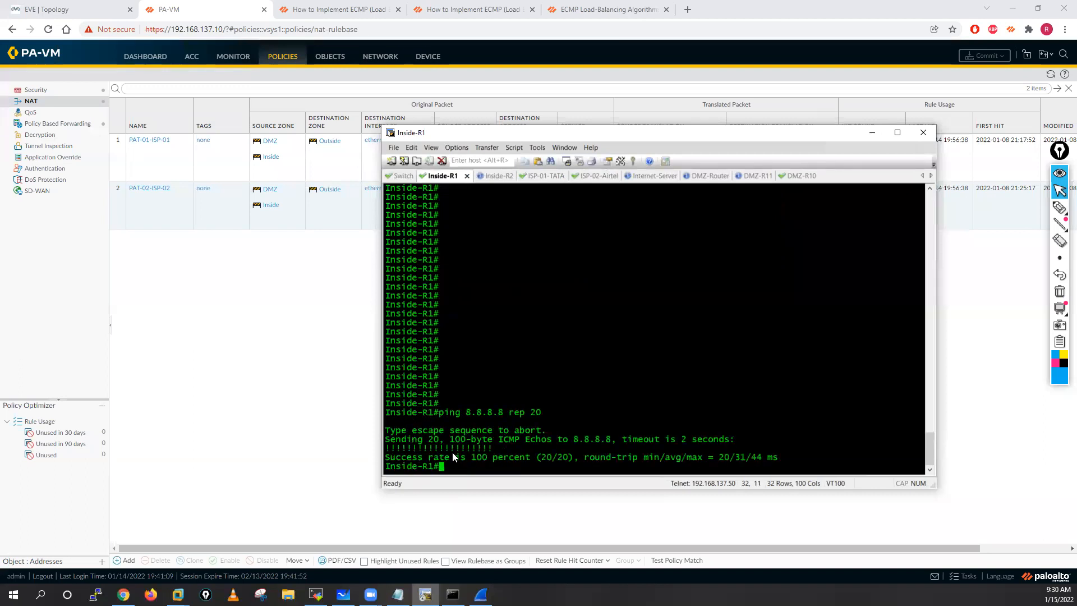
left_click(654, 178)
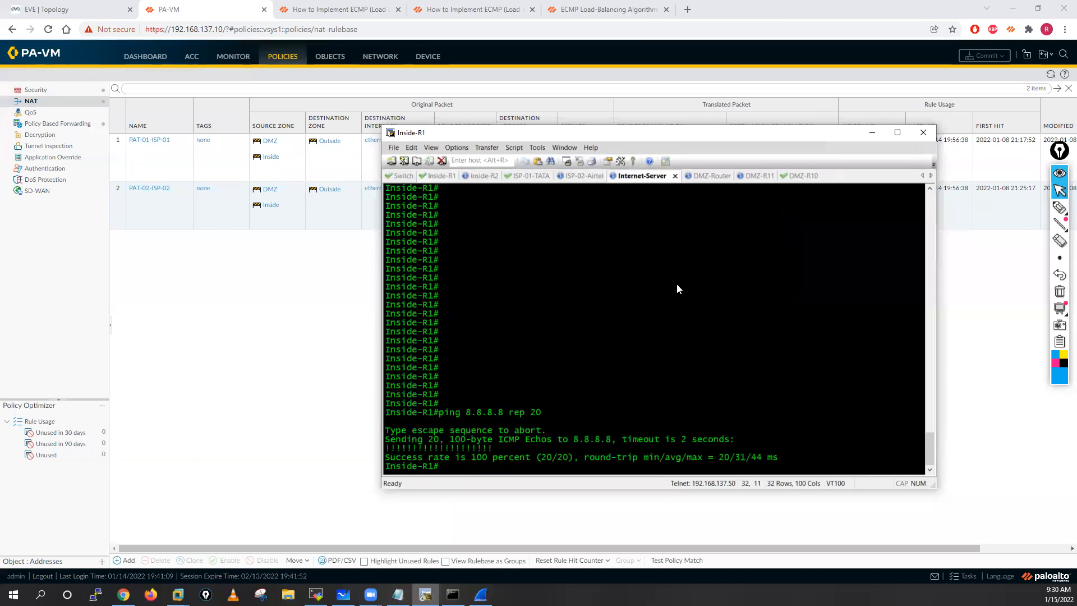
key("Return")
key("Return")
key("Return")
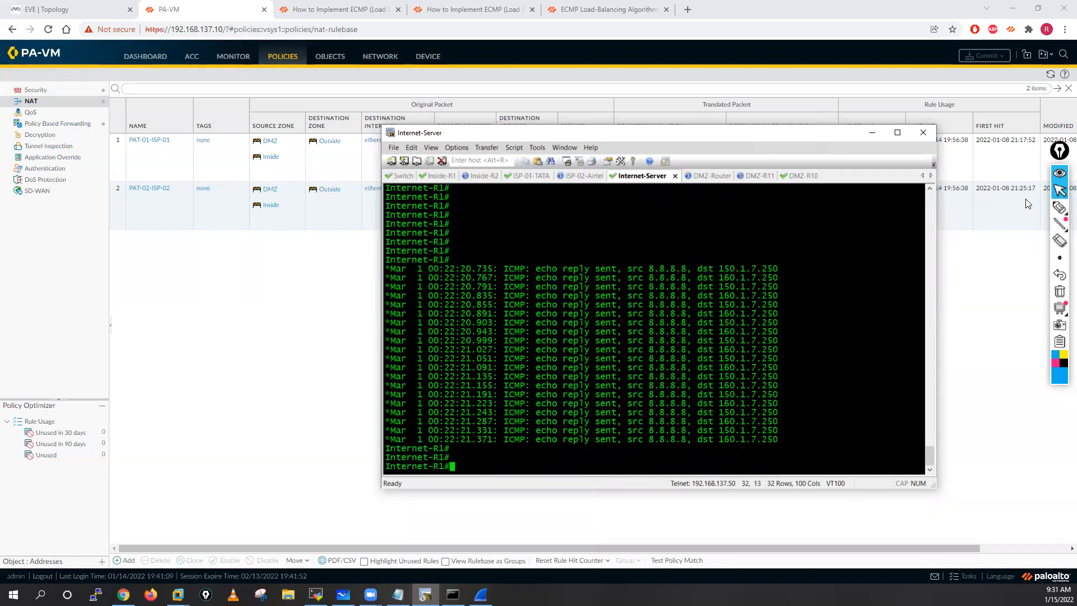
Step: Mark the alternating echo-reply destinations with the pen, write a circled 50% beside them, and erase all annotations
left_click(1058, 207)
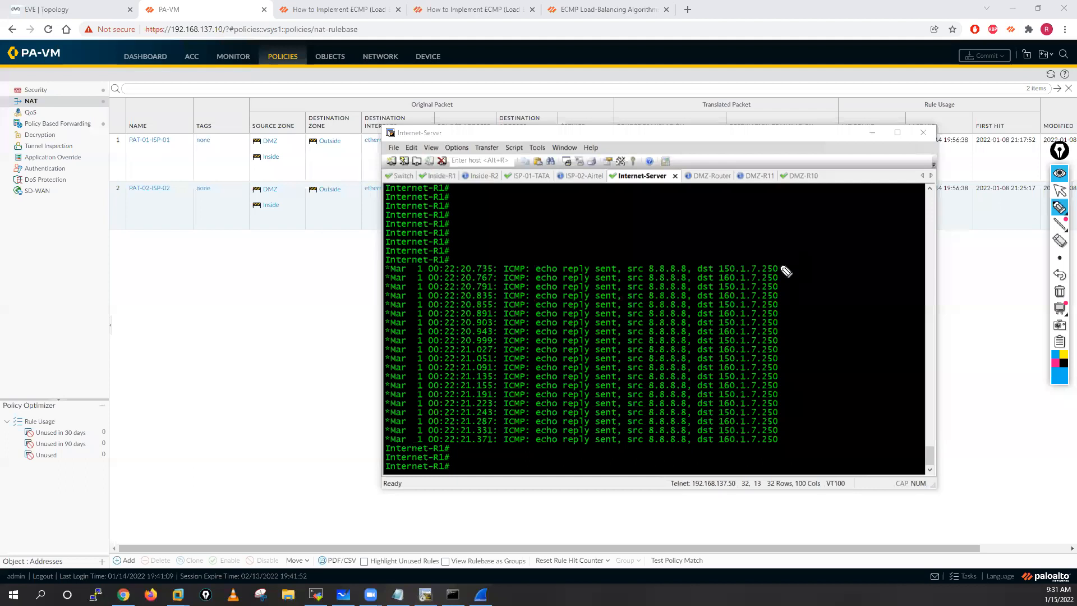
mouse_move(772, 263)
left_mouse_down()
mouse_move(806, 244)
mouse_move(786, 278)
mouse_move(805, 277)
mouse_move(797, 290)
mouse_move(808, 334)
left_mouse_up()
left_click_drag(718, 331, 724, 328)
mouse_move(824, 340)
left_mouse_down()
mouse_move(815, 350)
mouse_move(837, 343)
left_mouse_up()
left_click(847, 341)
mouse_move(858, 336)
left_mouse_down()
mouse_move(854, 367)
mouse_move(865, 329)
left_mouse_up()
left_click(863, 348)
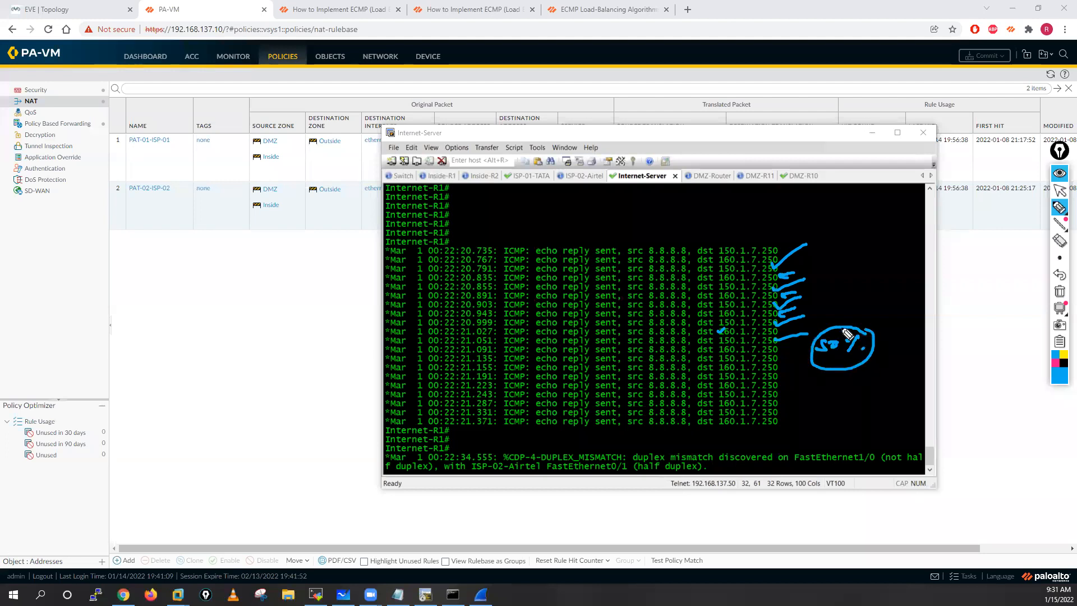
left_click(719, 349)
left_click(1059, 292)
left_click(1058, 190)
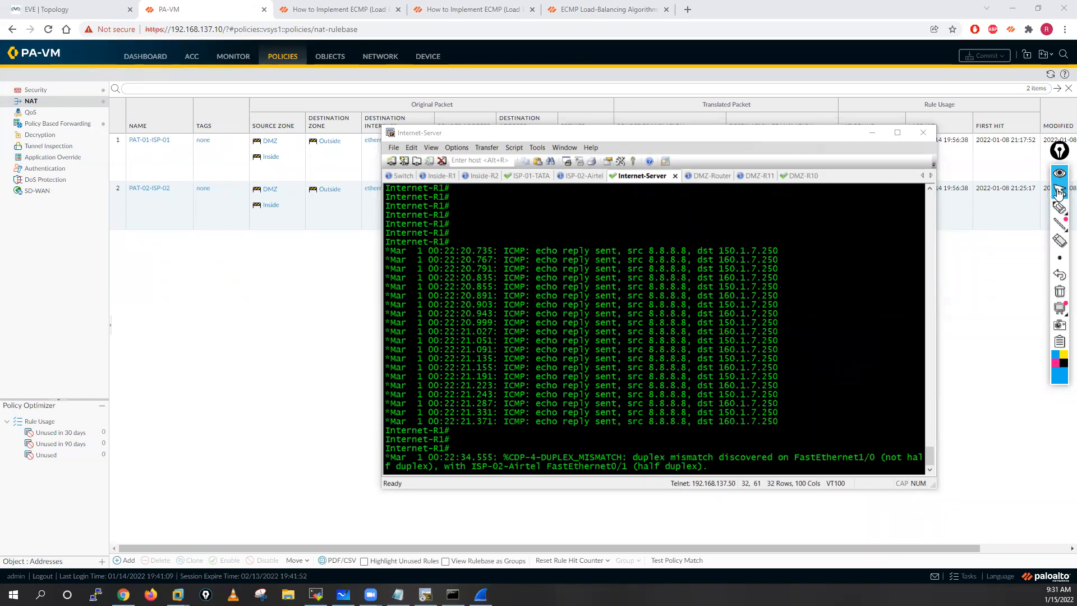
Step: Scroll the old echo-reply output up in the Internet-Server session with blank prompt lines
left_click(789, 267)
key("Return")
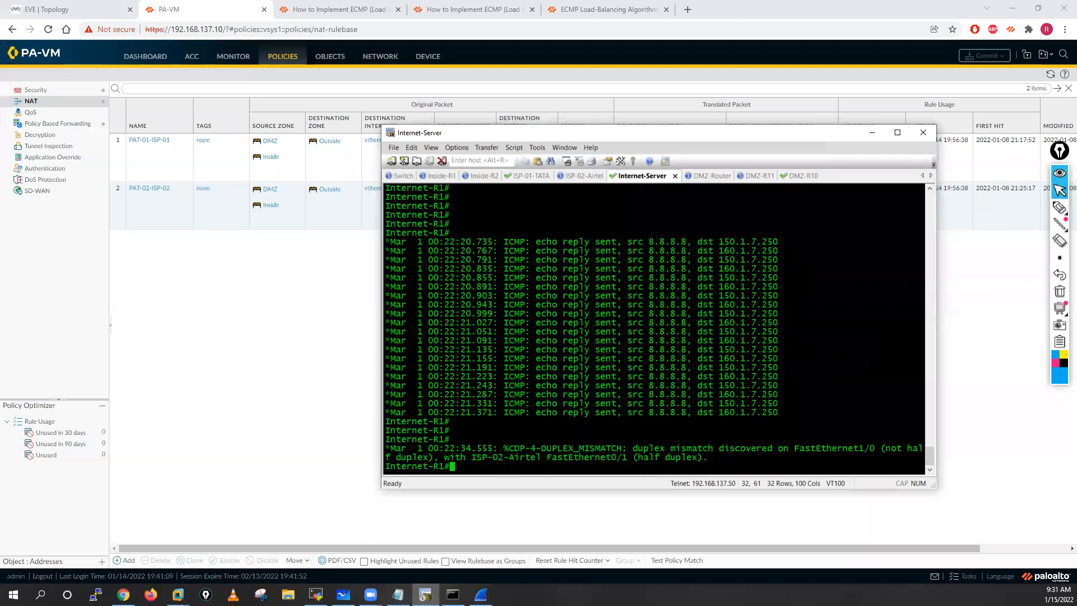
key("Return")
key("Return")
key("Return")
key("Return")
key("Return")
key("Return")
key("Return")
key("Return")
key("Return")
key("Return")
key("Return")
key("Return")
key("Return")
key("Return")
key("Return")
key("Return")
key("Return")
key("Return")
key("Return")
key("Return")
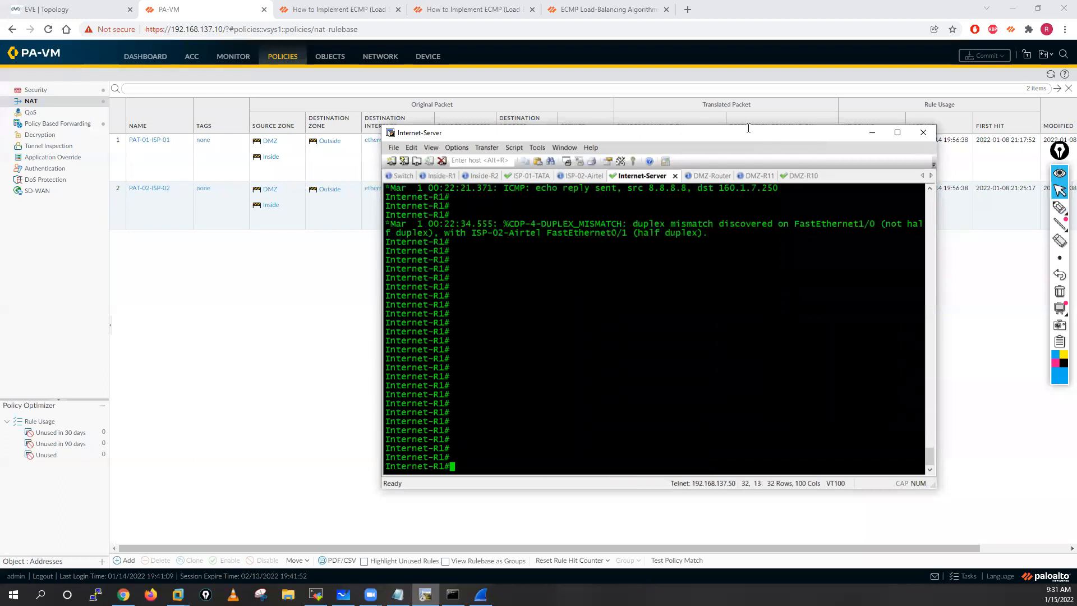
Step: Return to the PA-VM web interface and open the ECMP router settings of virtual router VR-01
left_click(380, 61)
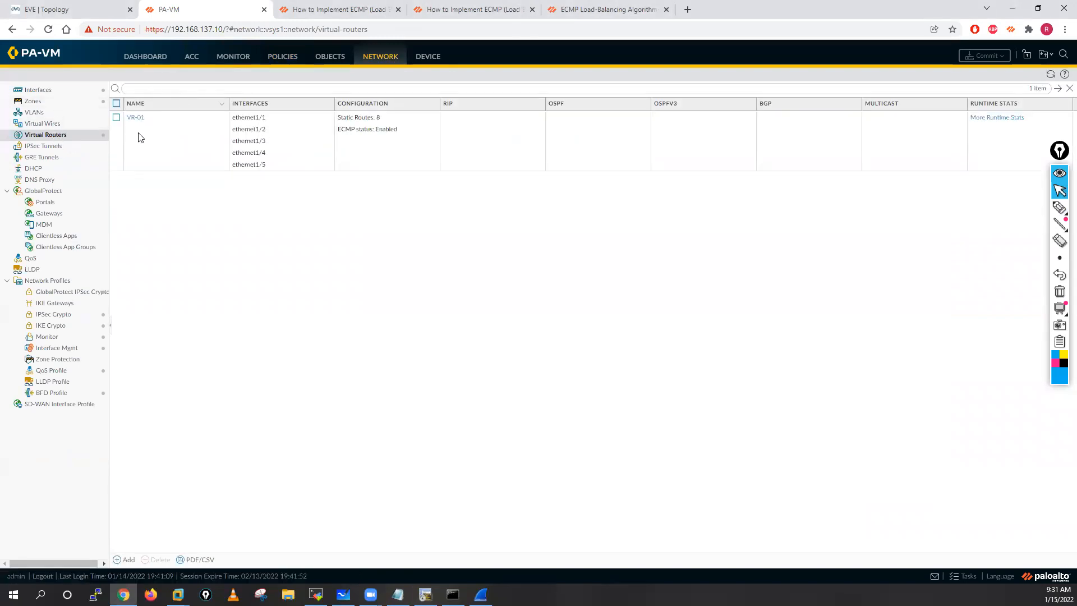
left_click(136, 118)
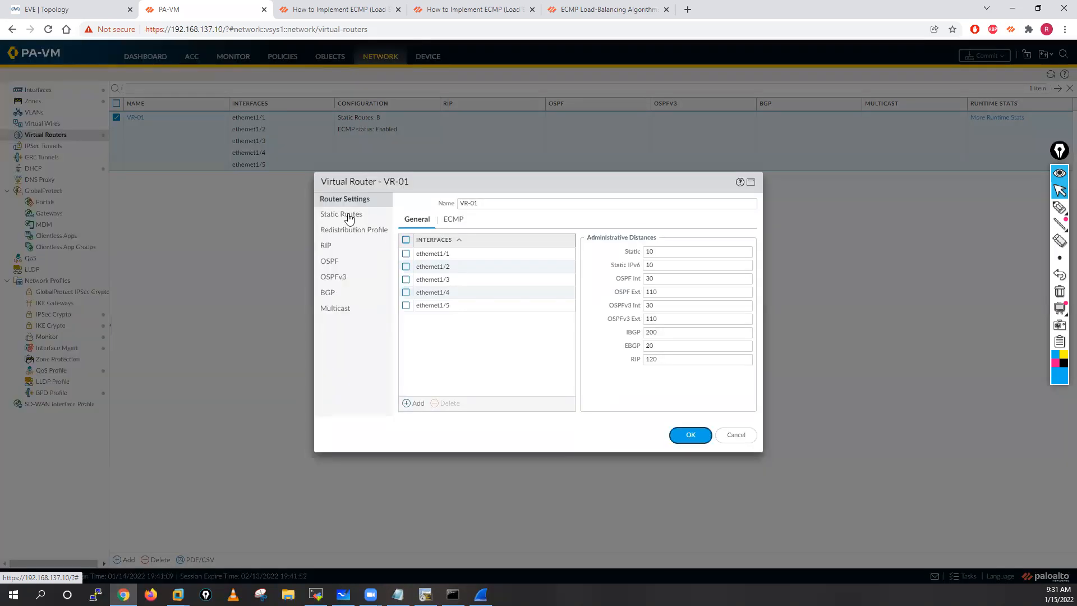
left_click(349, 215)
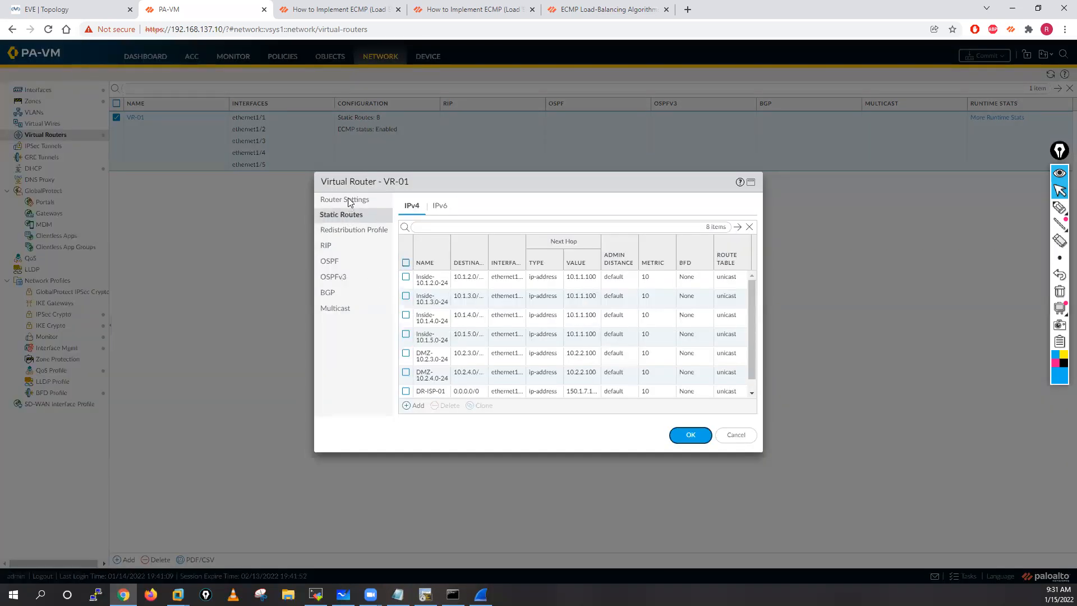
left_click(347, 200)
left_click(453, 219)
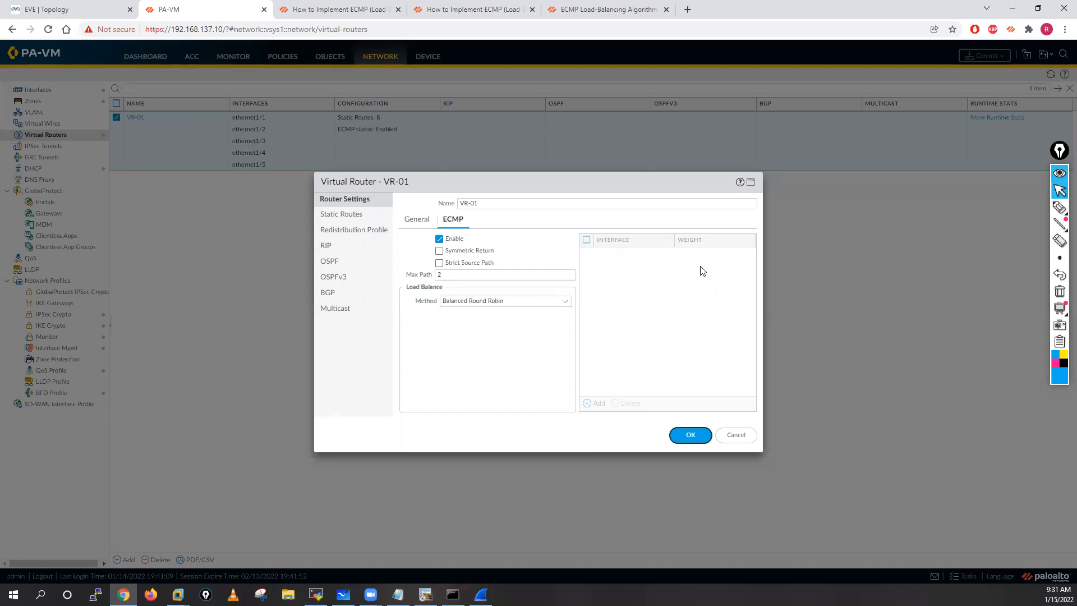
Step: Annotate the ECMP settings with pen arrows labelled 70% and 30%, then erase the annotations
left_click(1059, 207)
mouse_move(640, 216)
left_mouse_down()
mouse_move(652, 216)
mouse_move(651, 230)
mouse_move(677, 222)
mouse_move(682, 231)
mouse_move(754, 165)
left_mouse_up()
left_click_drag(739, 171, 751, 163)
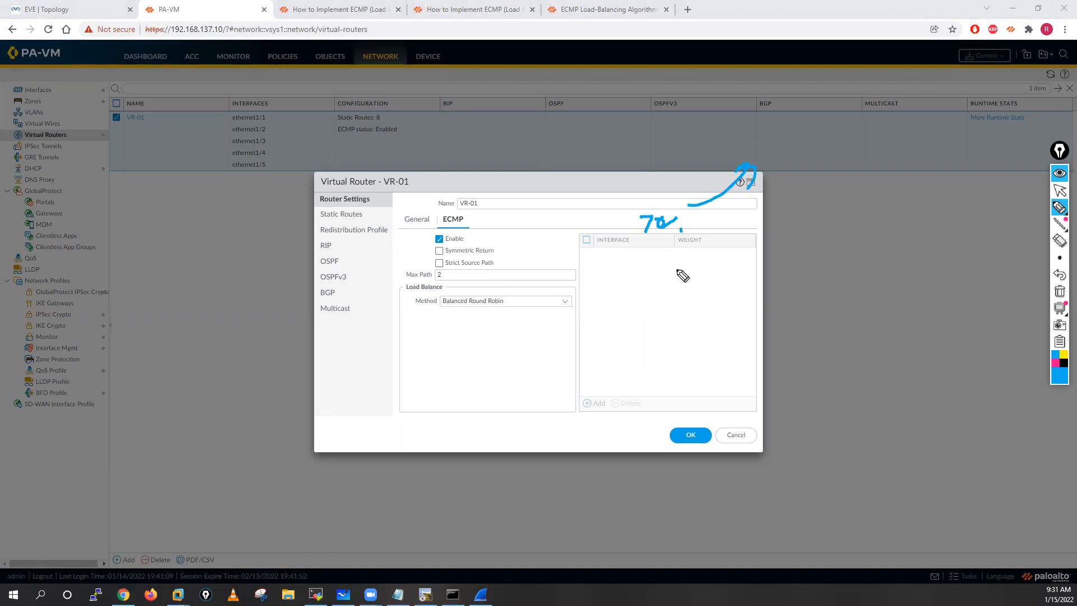
mouse_move(658, 275)
left_mouse_down()
mouse_move(658, 284)
mouse_move(729, 281)
left_mouse_up()
left_click(688, 283)
left_click(674, 273)
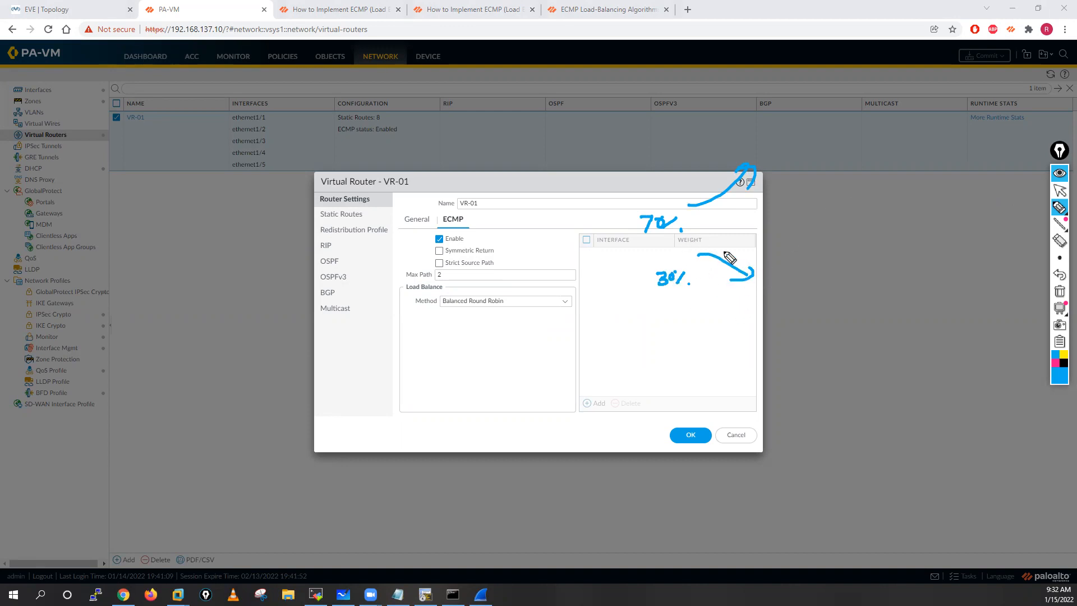
left_click(1058, 292)
left_click(1059, 191)
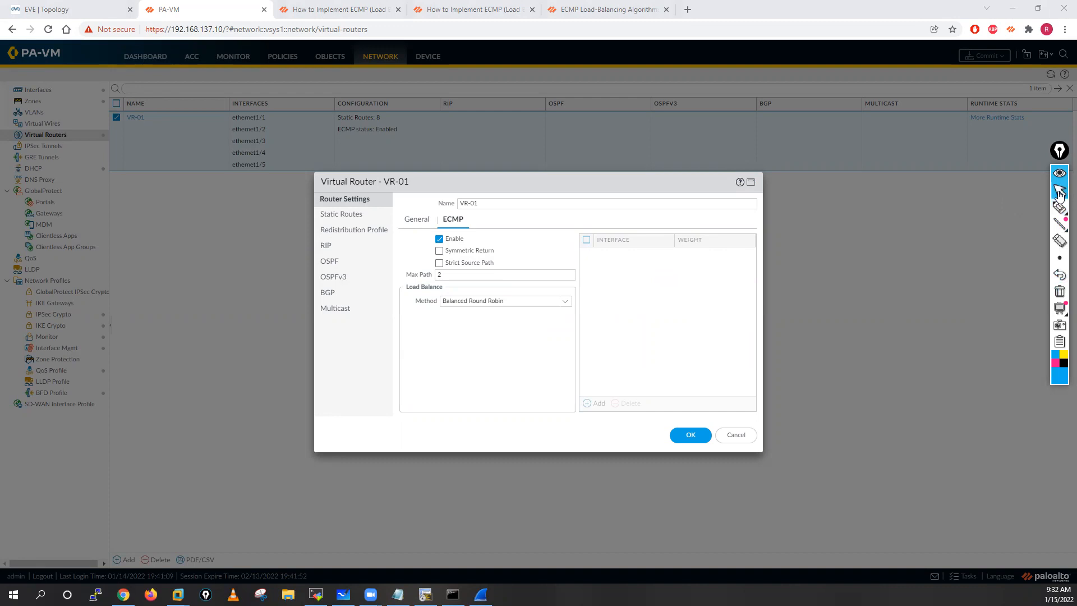
Step: Set the load balance method to Weighted Round Robin and add ethernet1/1 with a weight of 70
left_click(479, 302)
left_click(564, 302)
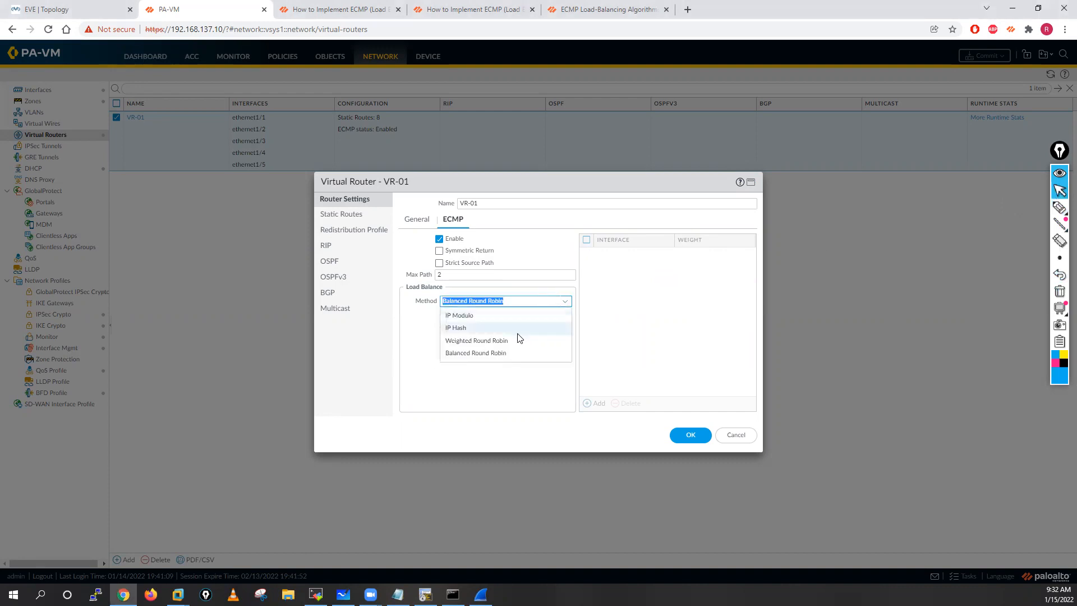
left_click(468, 341)
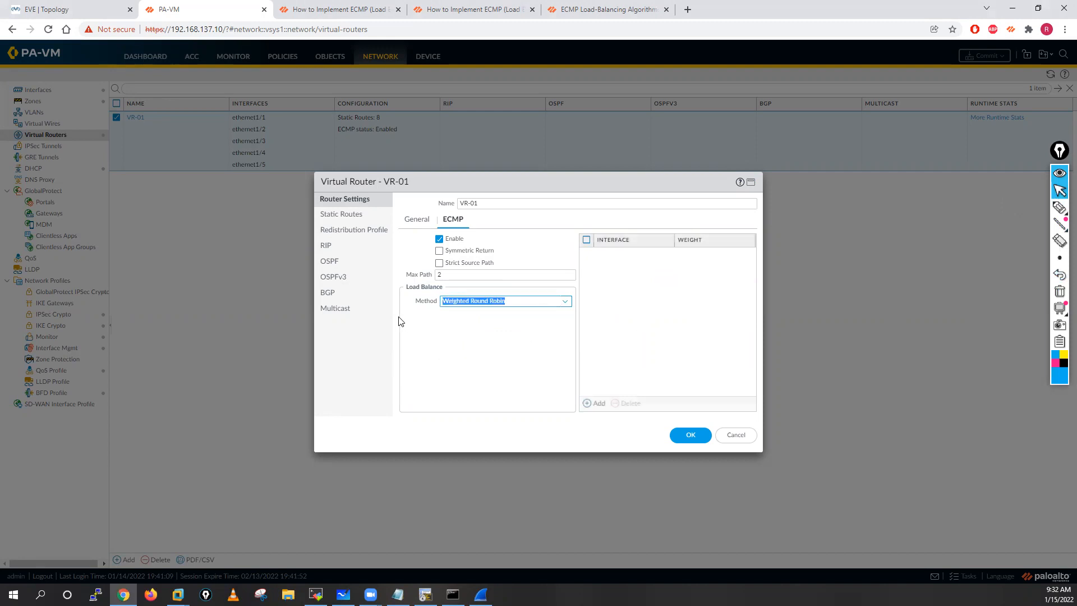
left_click(598, 404)
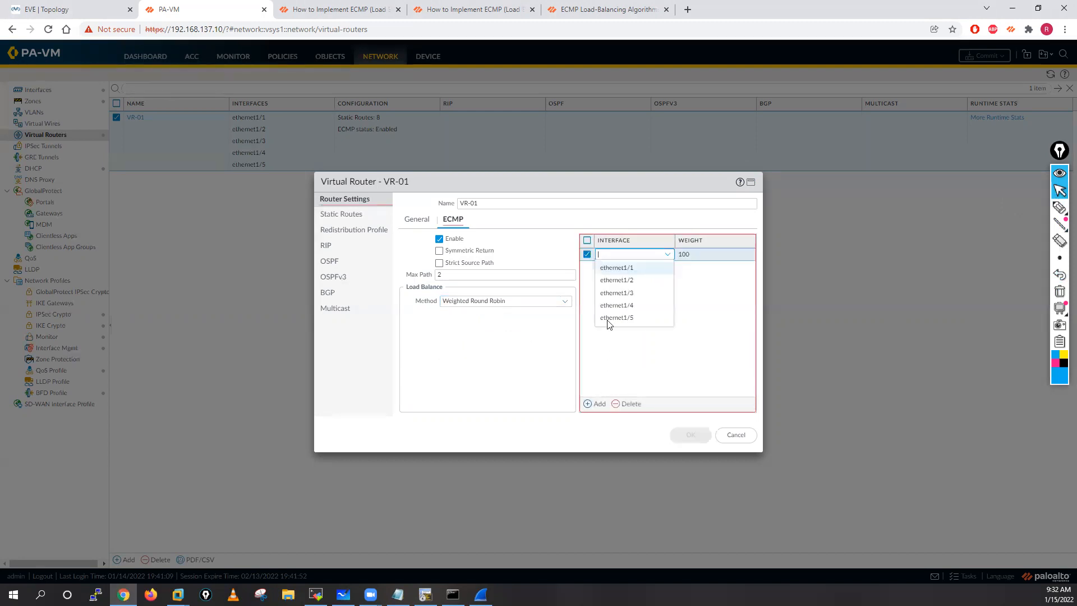
left_click(618, 269)
left_click(703, 253)
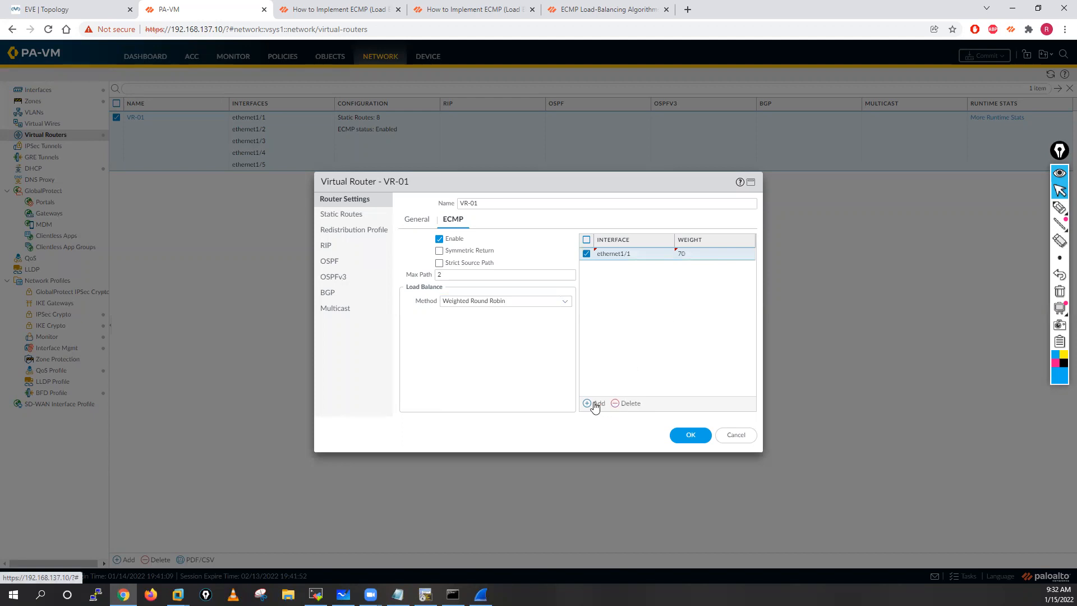
Step: Add ethernet1/2 to the ECMP interface weights with a weight of 30
left_click(596, 404)
left_click(619, 293)
left_click(704, 285)
left_click(704, 266)
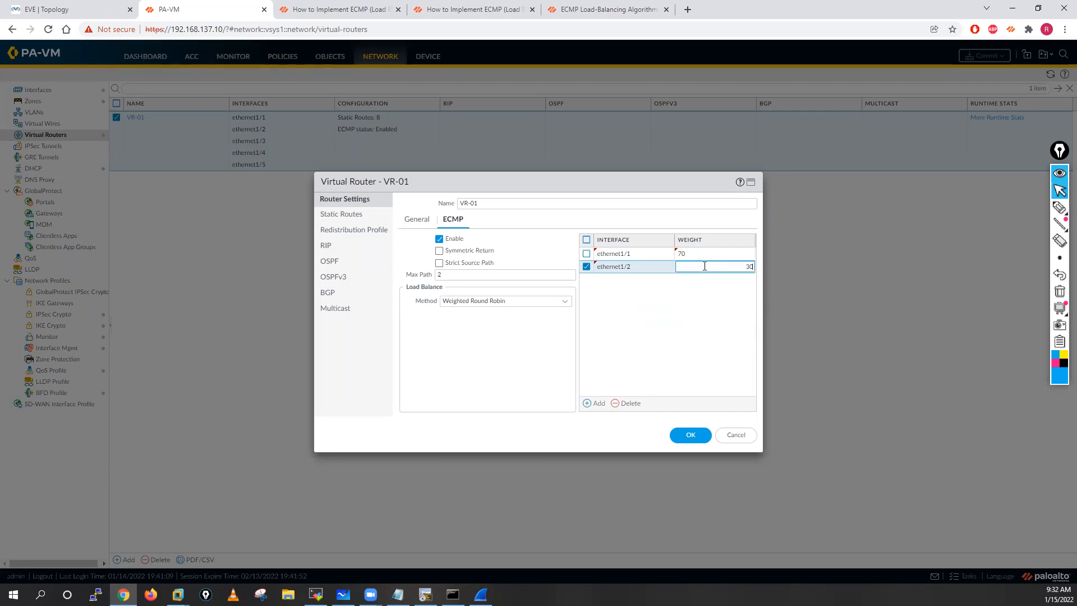
type("30")
left_click(657, 343)
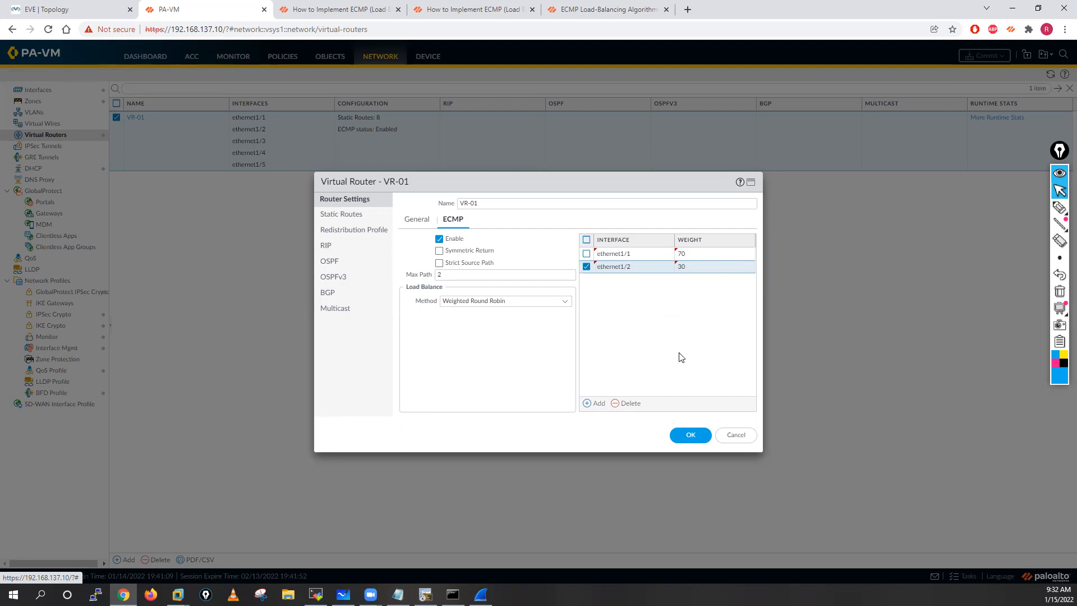
Step: Apply the VR-01 ECMP settings and commit all changes to the firewall
left_click(691, 435)
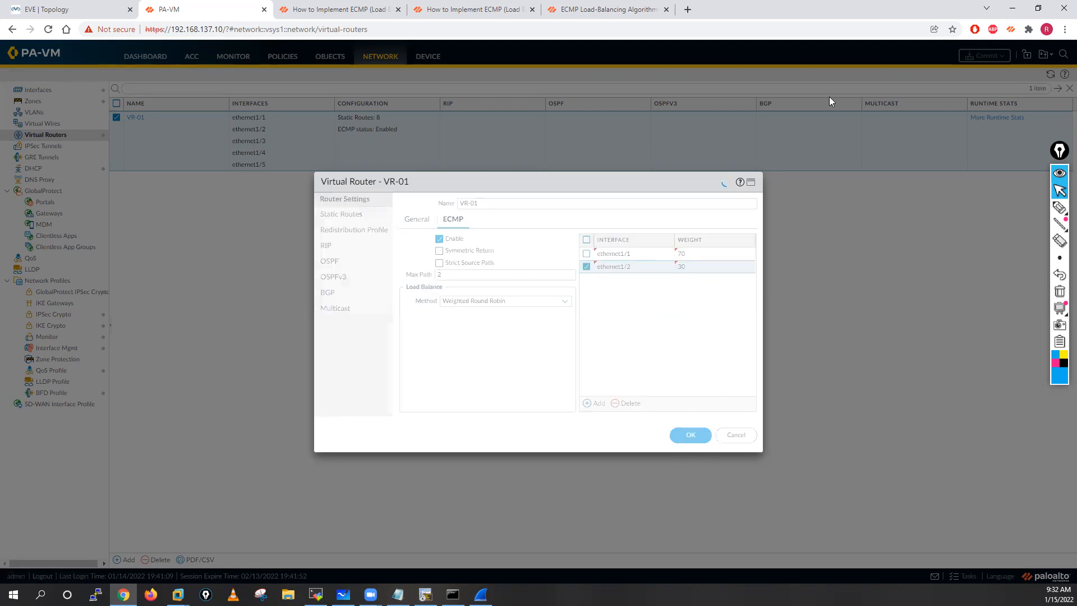
left_click(984, 56)
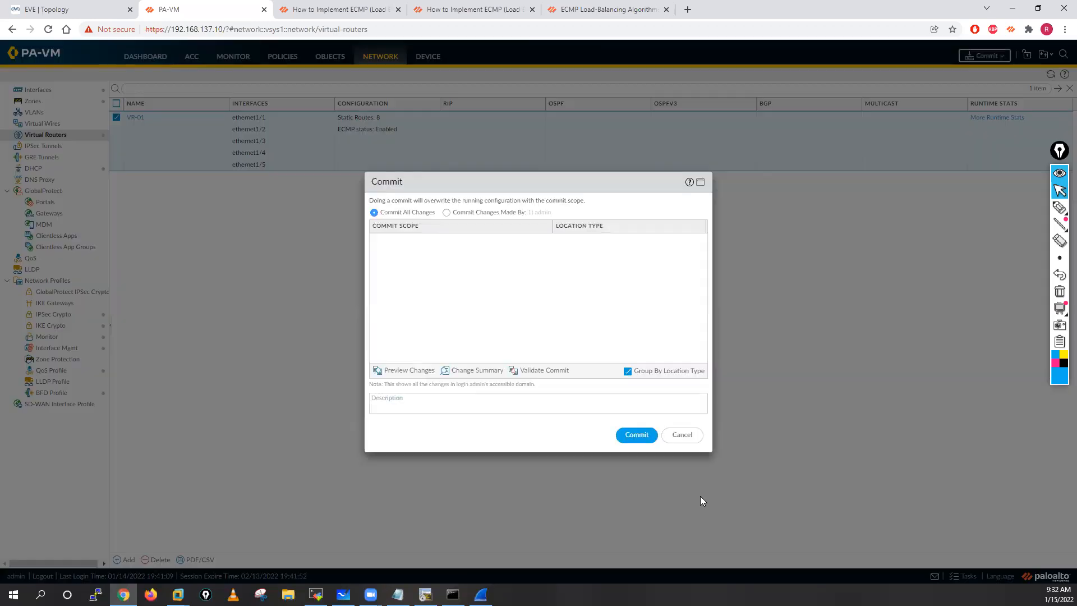
left_click(636, 435)
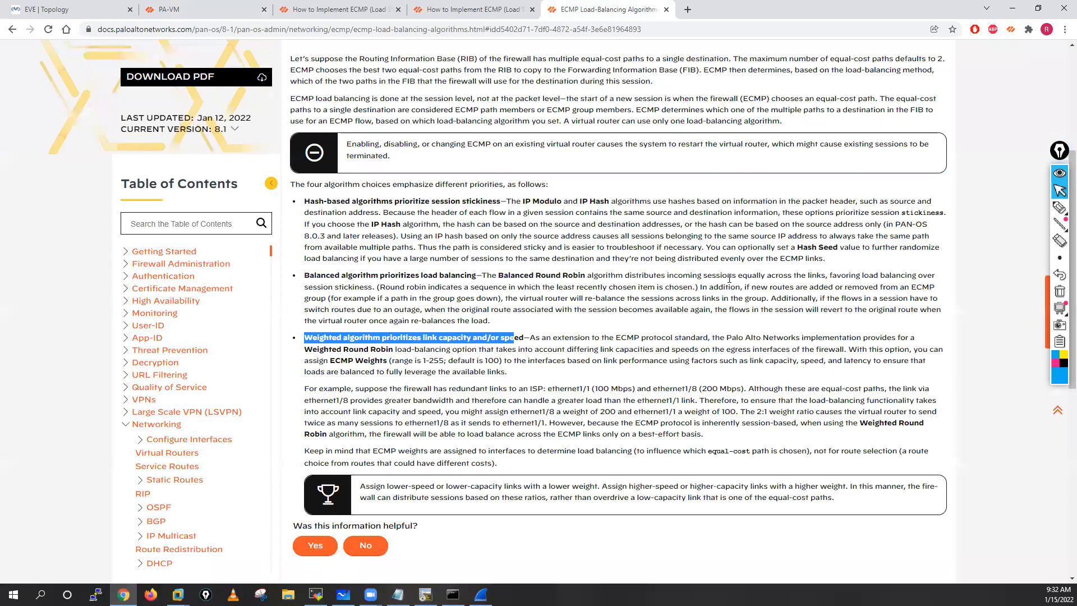
Step: Highlight the Balanced Round Robin and weighted algorithm descriptions in the ECMP load-balancing documentation
left_click(825, 272)
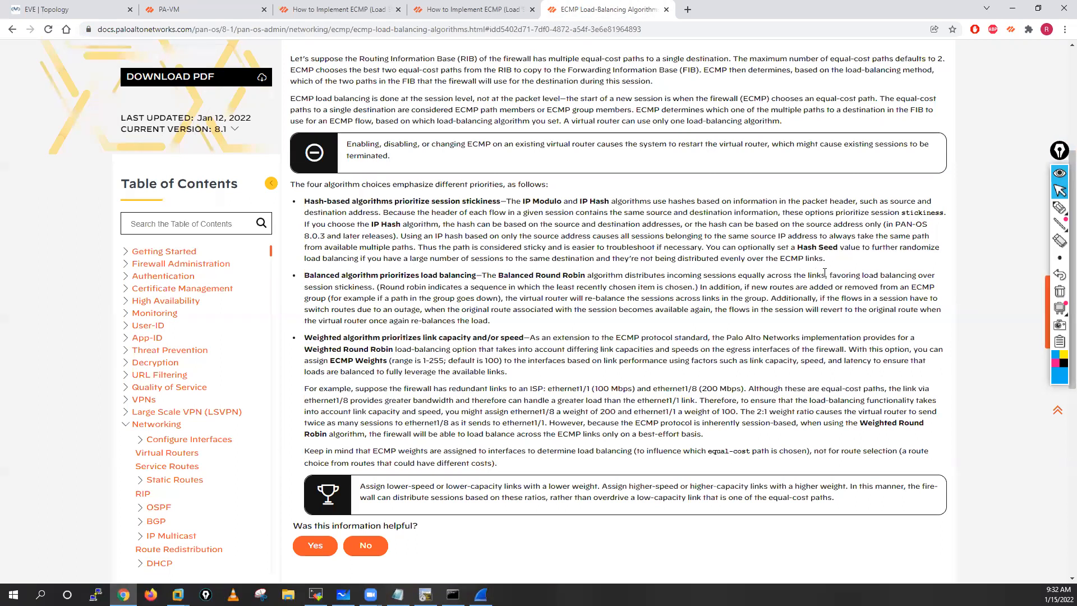
left_click_drag(510, 275, 807, 274)
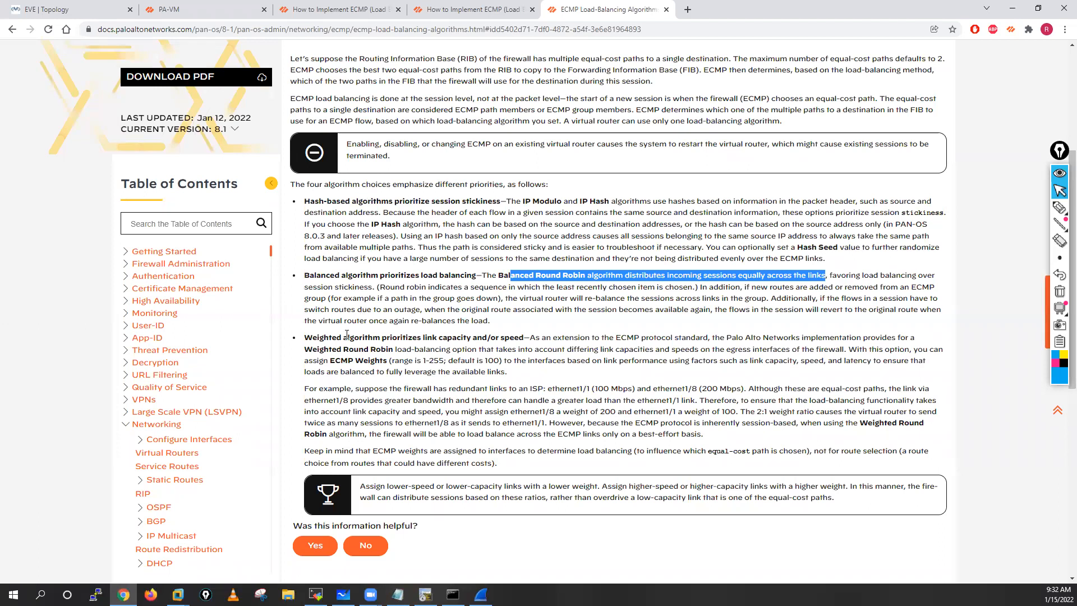
left_click_drag(304, 337, 424, 337)
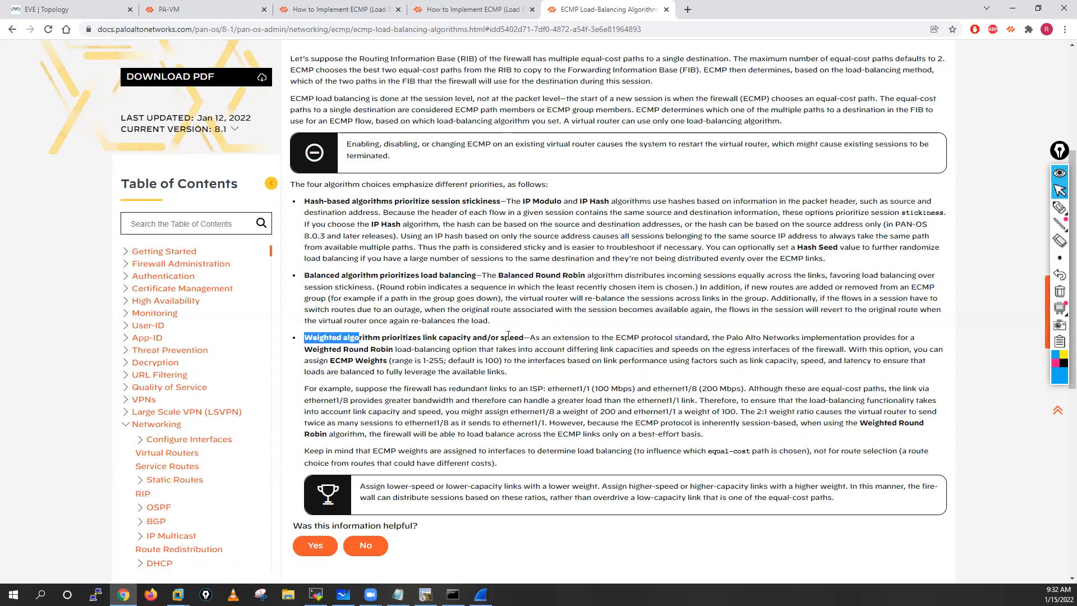
Step: Highlight the weighted algorithm's ECMP extension text, the ethernet1/8 (200 Mbps) example and the 2:1 weight ratio in the documentation
left_click_drag(539, 335, 720, 337)
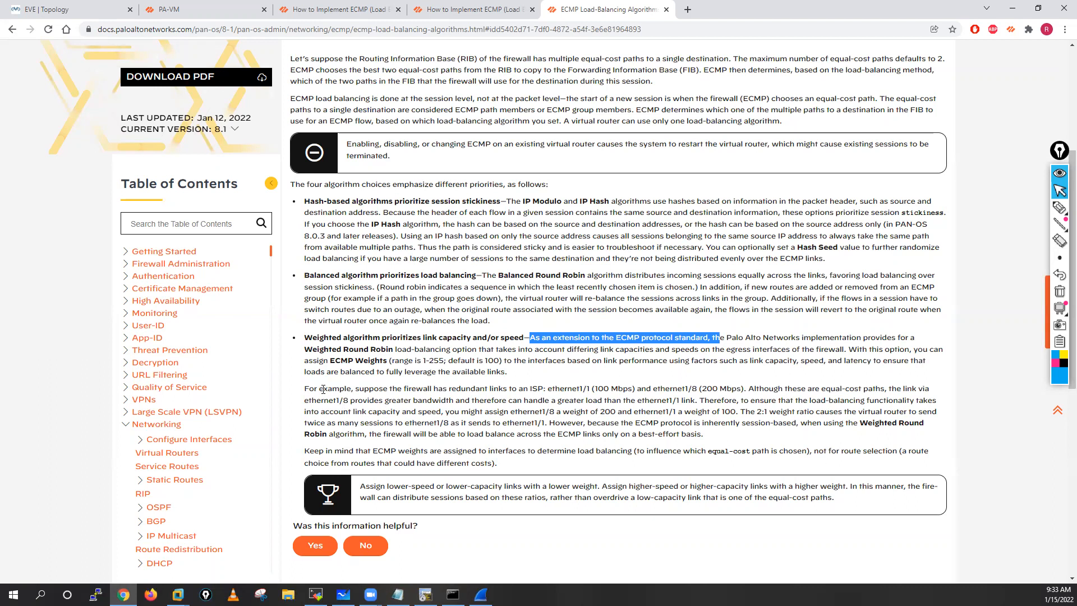
triple_click(648, 432)
left_click(715, 438)
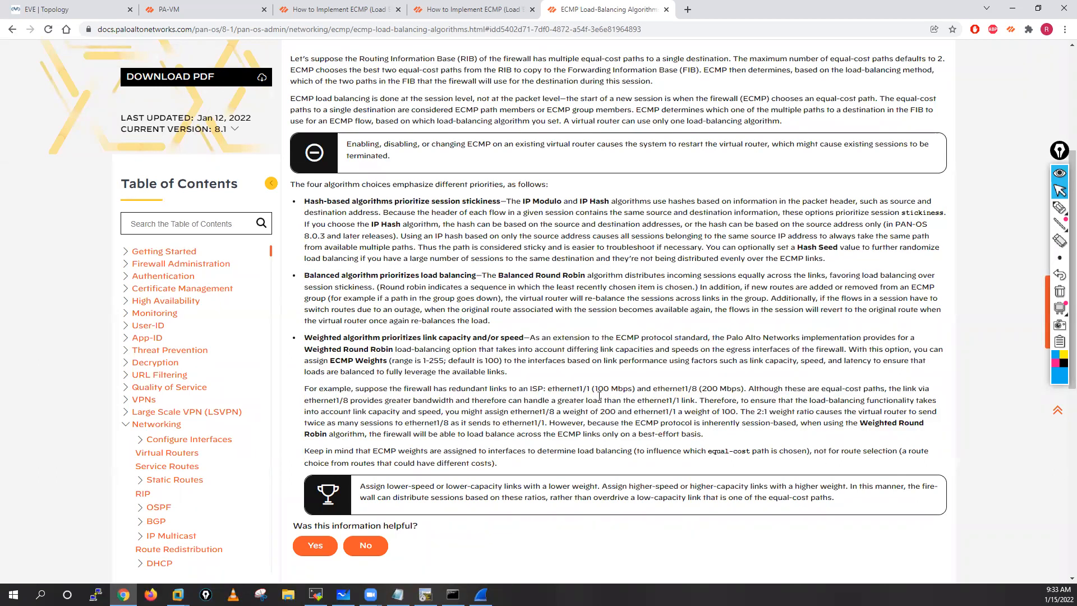
left_click_drag(549, 388, 749, 388)
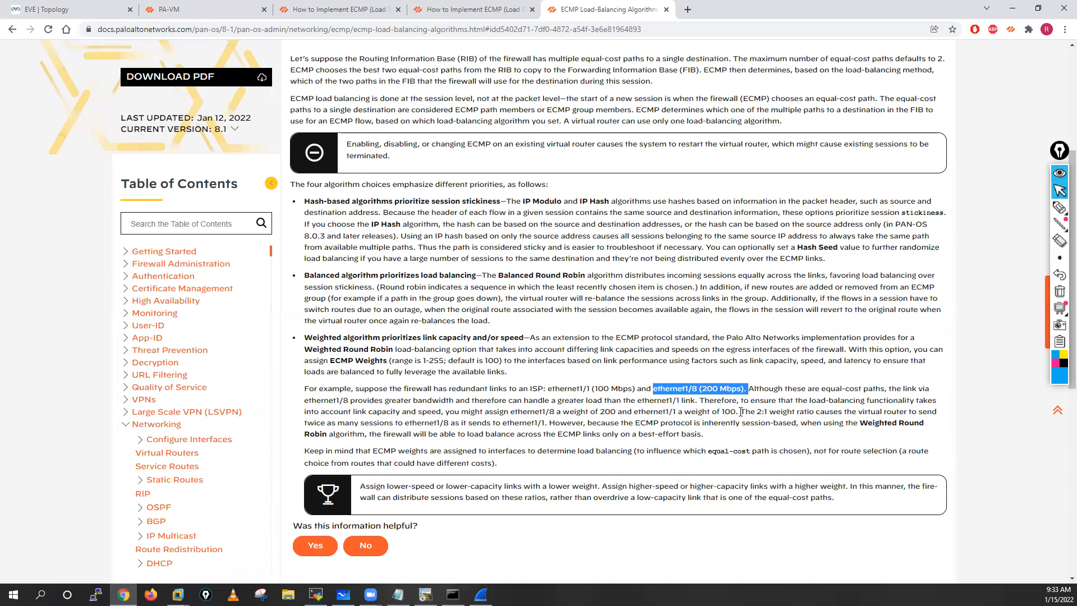
left_click_drag(740, 412, 768, 412)
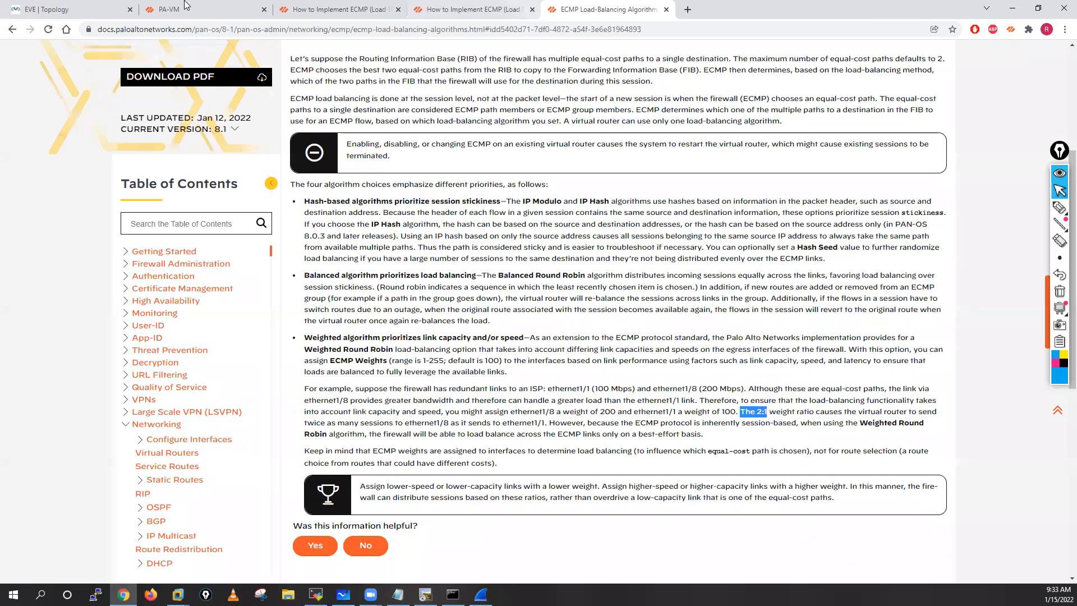
Step: Check the firewall's commit progress and highlight the IP Modulo and IP Hash descriptions in the load-balancing documentation
left_click(204, 9)
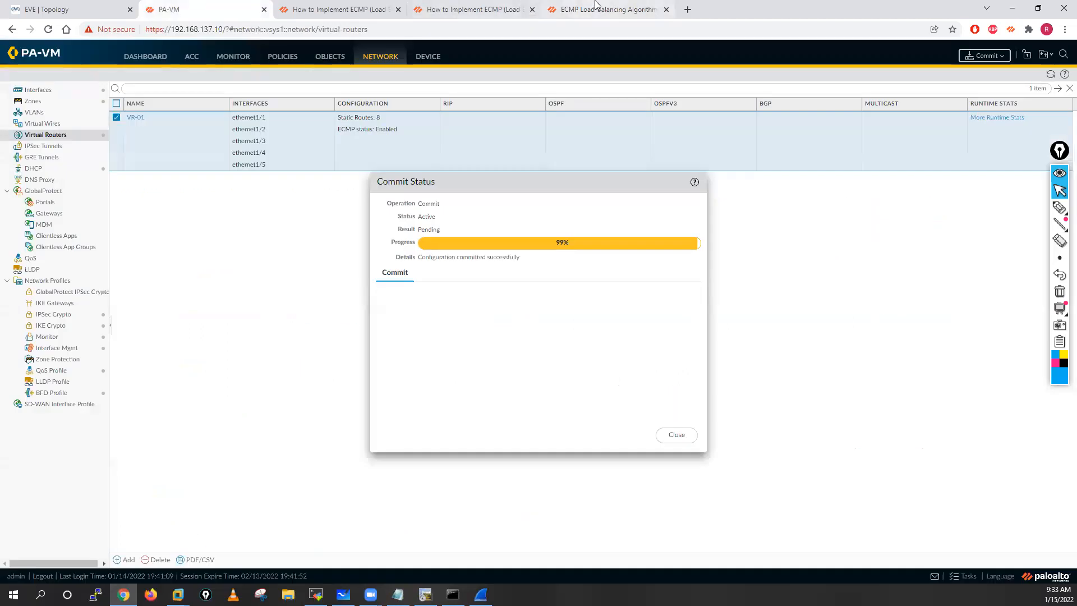
left_click(596, 4)
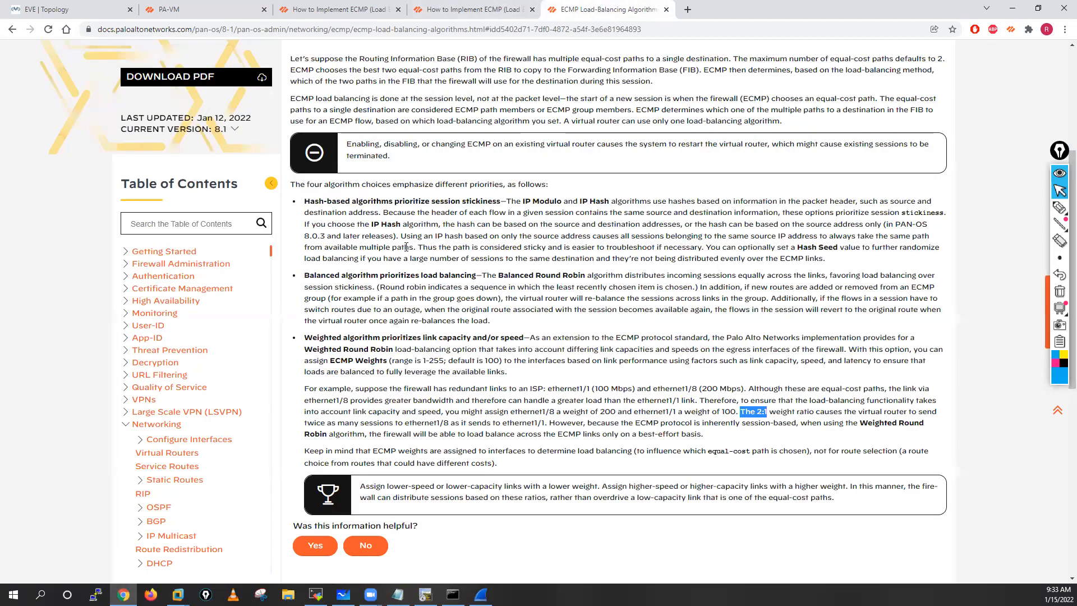
left_click_drag(305, 200, 860, 200)
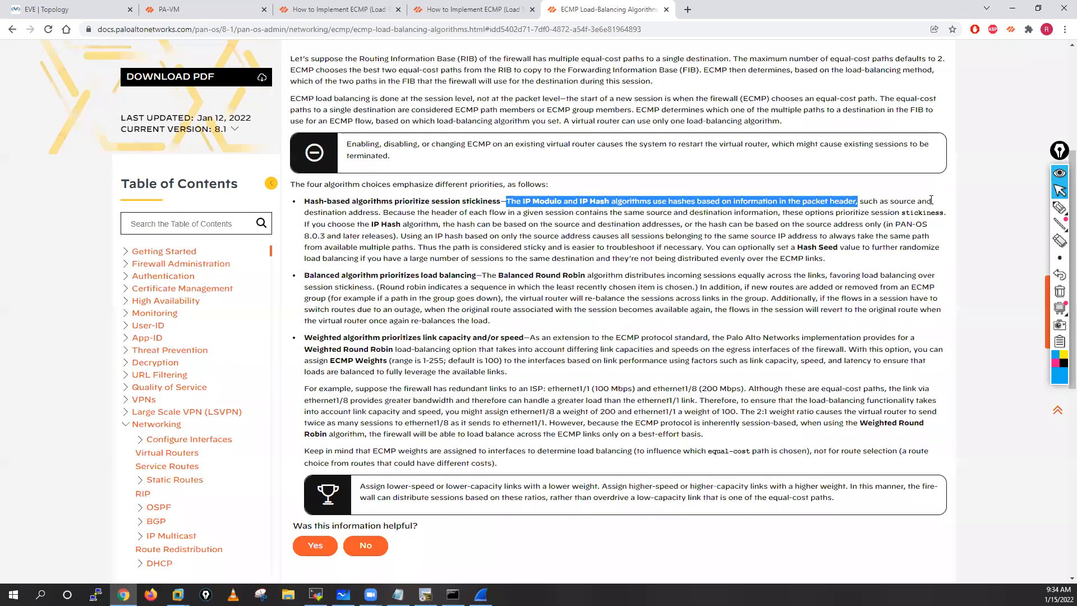
left_click_drag(890, 201, 931, 201)
left_click_drag(306, 213, 382, 216)
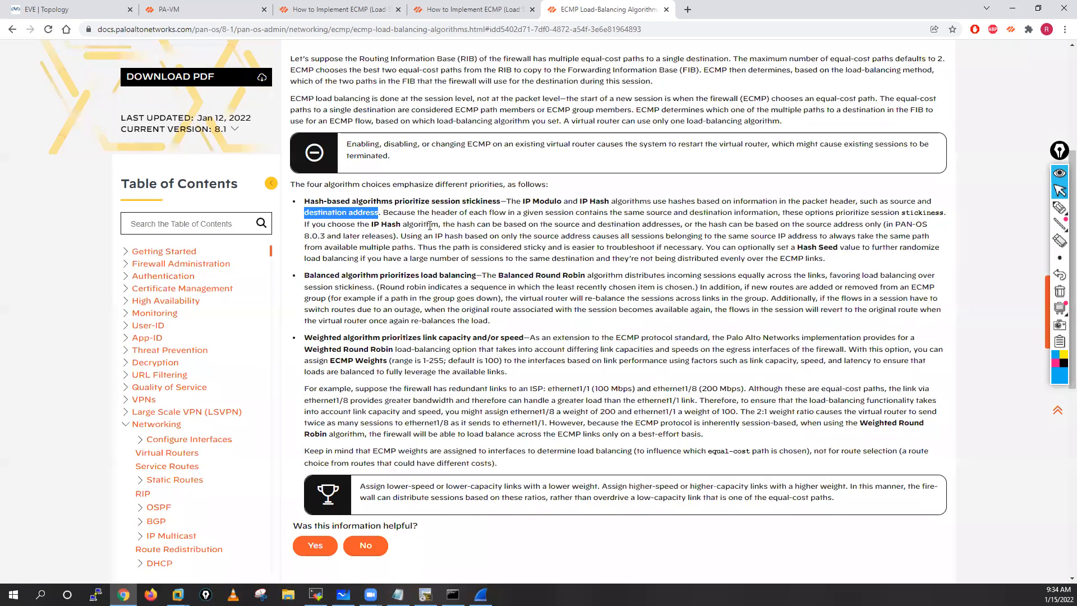
left_click_drag(373, 225, 430, 225)
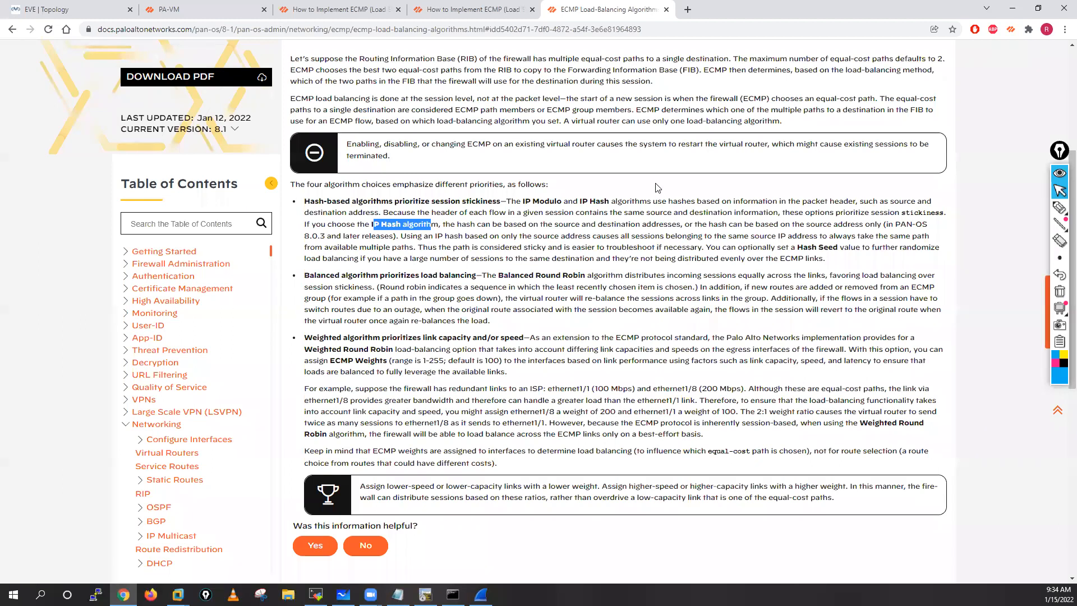
Step: Switch to the Internet-Server terminal session and add blank prompt lines below the old ICMP messages
left_click(185, 10)
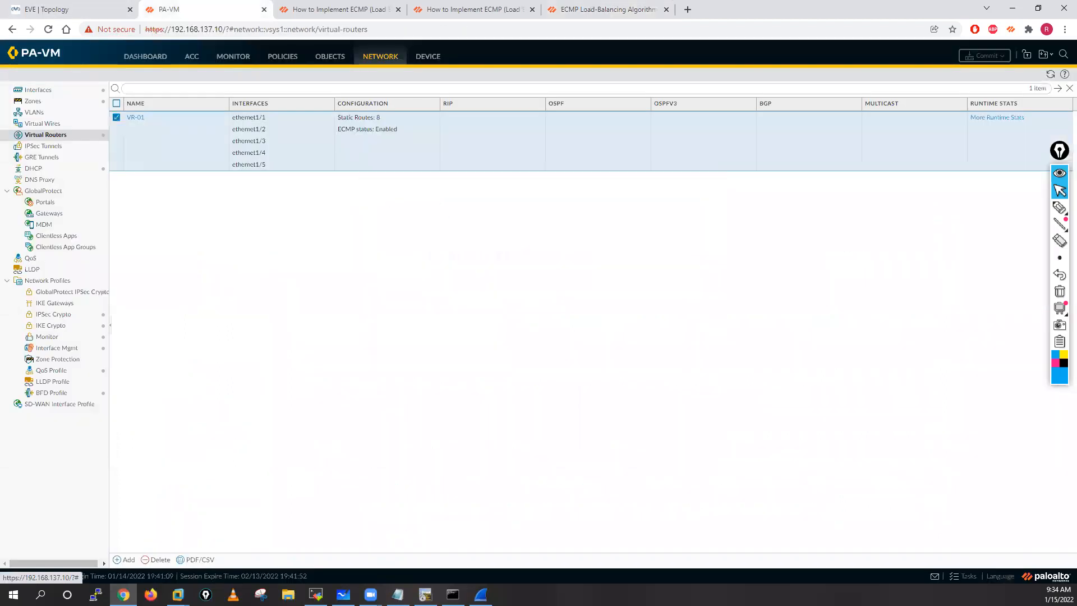
key("alt+Tab")
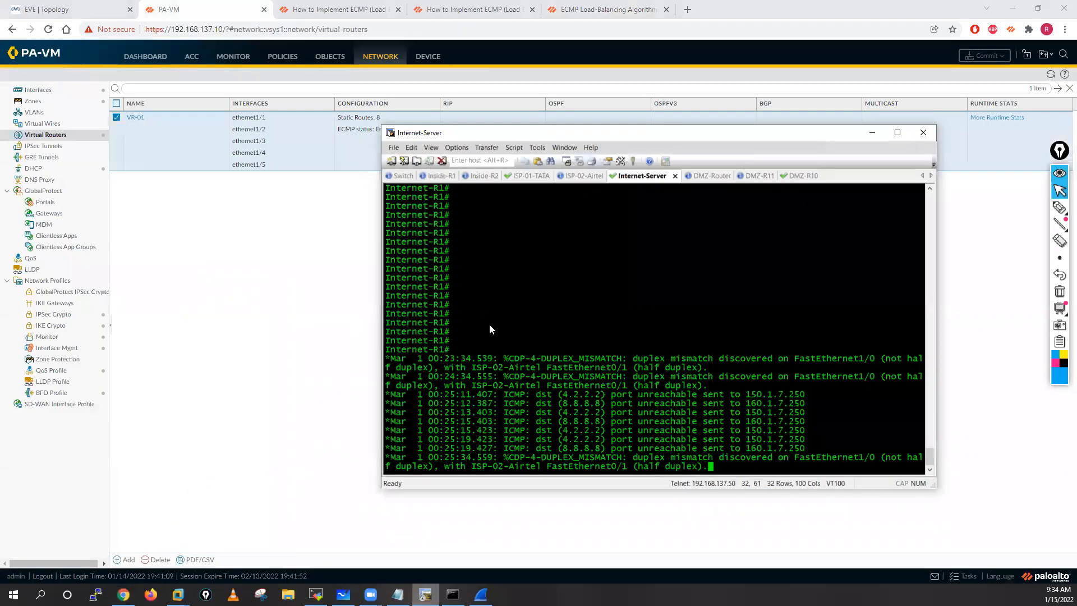
key("Return")
key("Return")
key("Return")
key("Return")
key("Return")
key("Return")
key("Return")
key("Return")
key("Return")
key("Return")
key("Return")
key("Return")
key("Return")
key("Return")
key("Return")
key("Return")
key("Return")
key("Return")
key("Return")
key("Return")
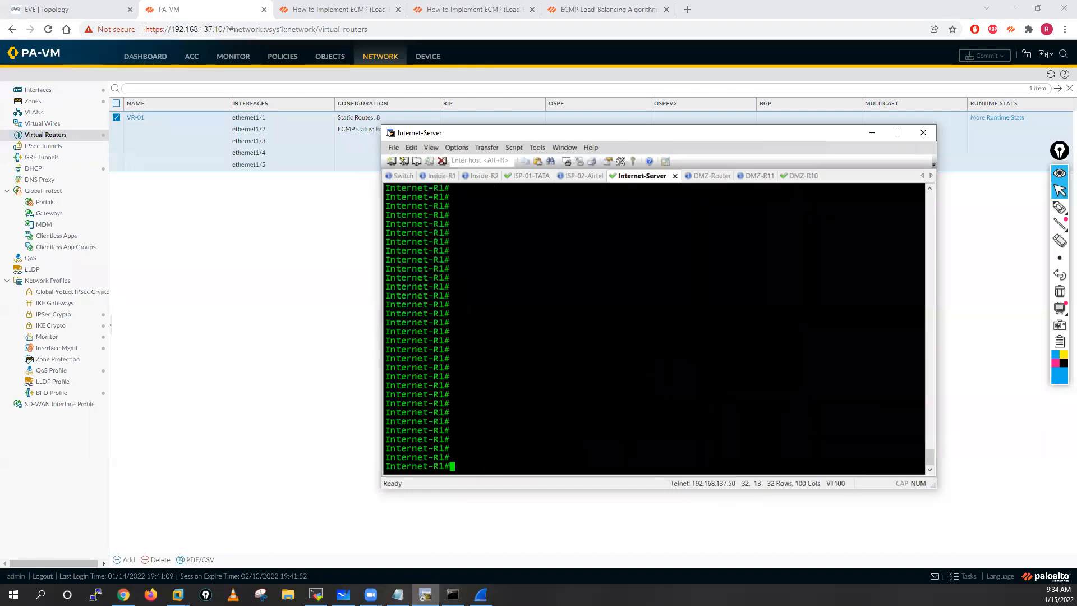
Step: Ping 8.8.8.8 with 10 repetitions from the Inside-R1 session
key("alt+2")
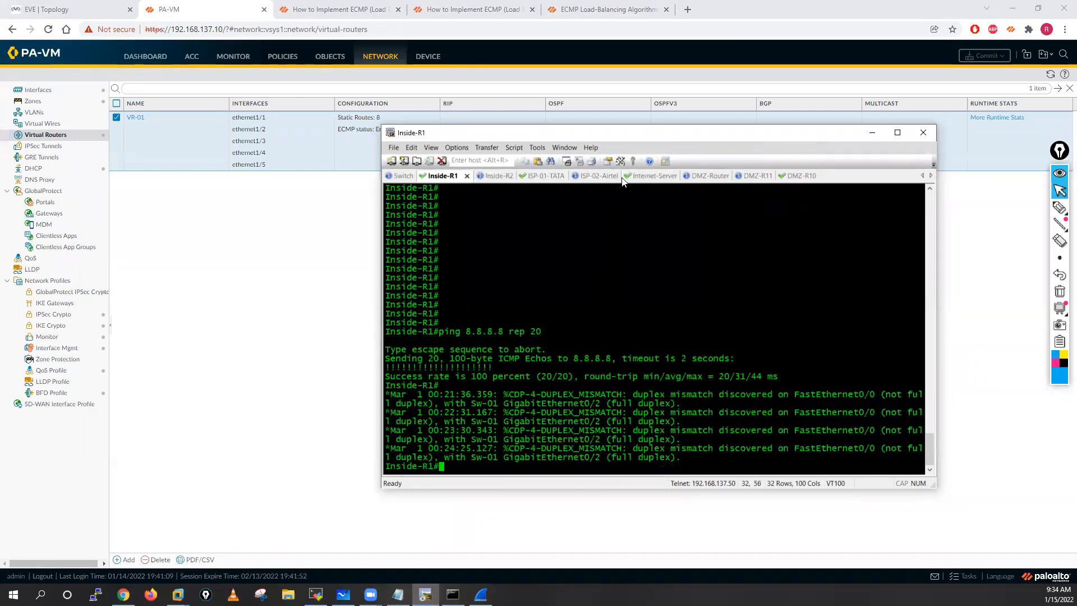
key("Return")
key("Return")
key("Return")
key("Return")
key("Return")
key("Return")
key("Return")
type("ping 8.8.8.8 rep 10")
key("Return")
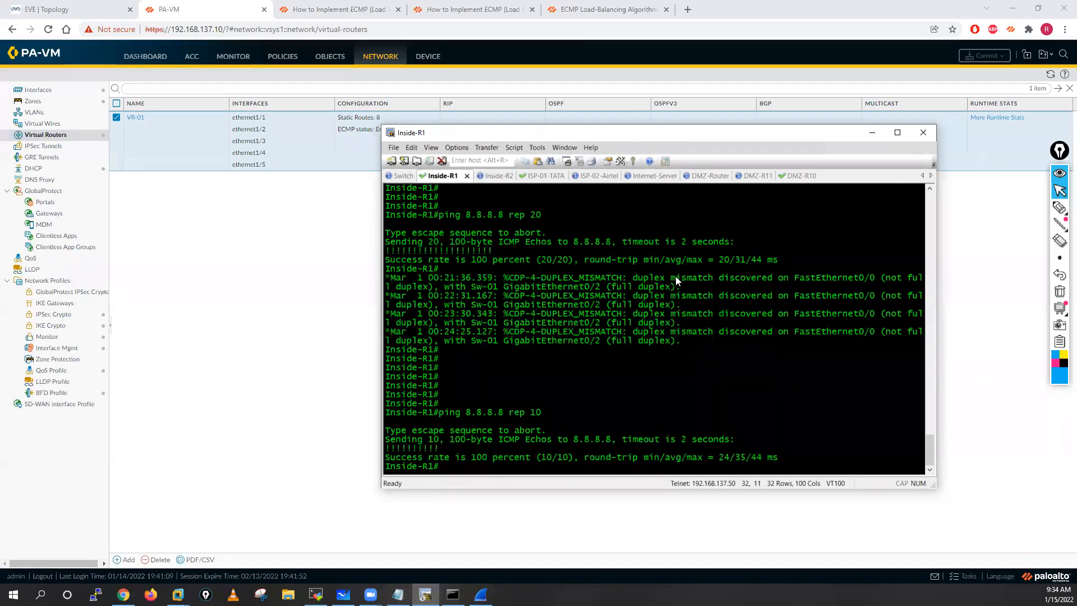
Step: Display the ICMP echo reply log in the Internet-Server session to examine which ISP address each reply targets
left_click(653, 176)
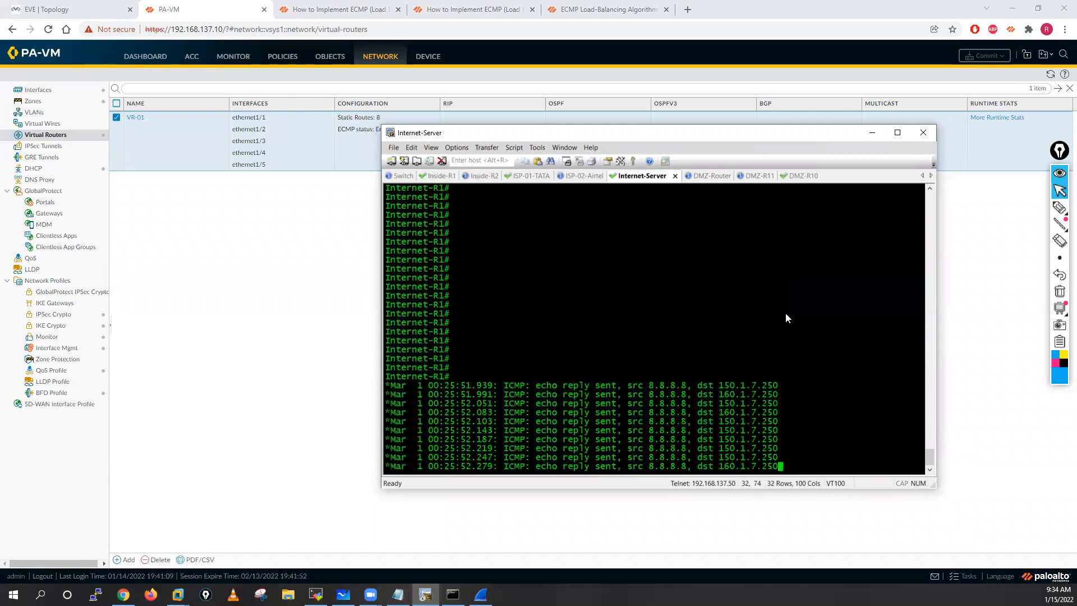
key("Return")
key("Return")
key("Return")
Step: Write 70% and 30% above the echo replies with the screen annotation pen
left_click(1007, 207)
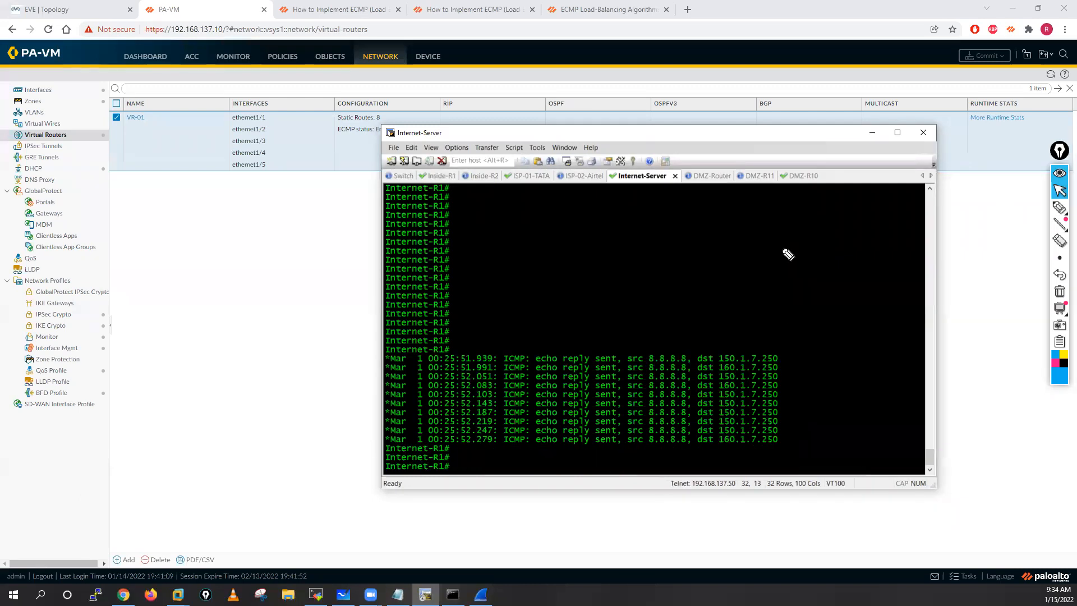
left_click_drag(762, 242, 763, 257)
left_click_drag(777, 243, 788, 237)
left_click(799, 245)
mouse_move(796, 240)
left_mouse_down()
mouse_move(789, 248)
mouse_move(850, 246)
left_mouse_up()
left_click_drag(868, 237, 869, 242)
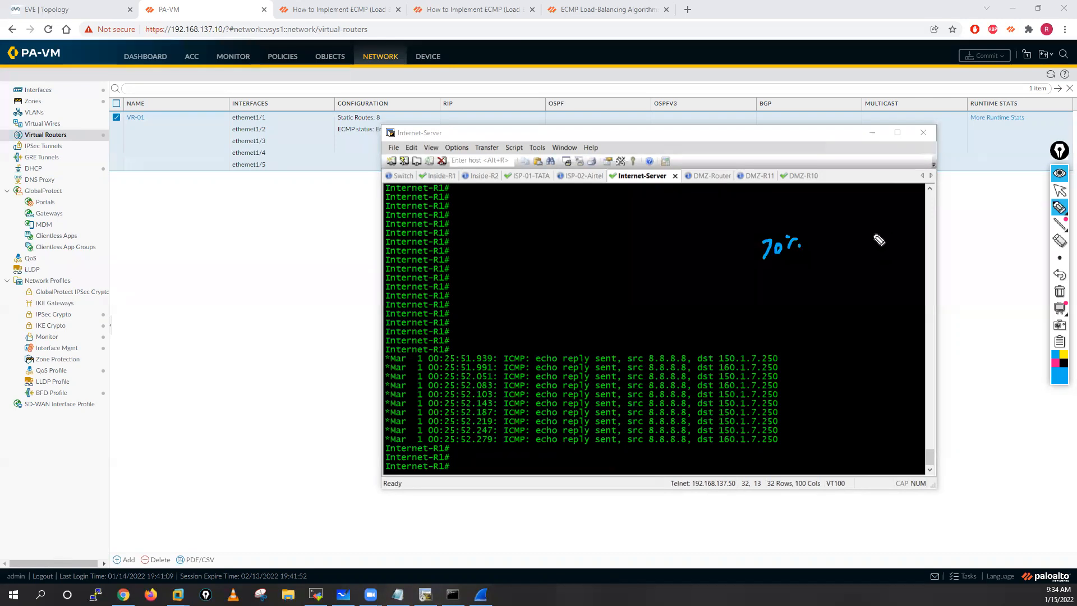
Step: Mark the echo replies to 160.1.7.250, write 7, 3 and 5 beside the log, and leave drawing mode with the annotations removed
left_click_drag(794, 364, 785, 389)
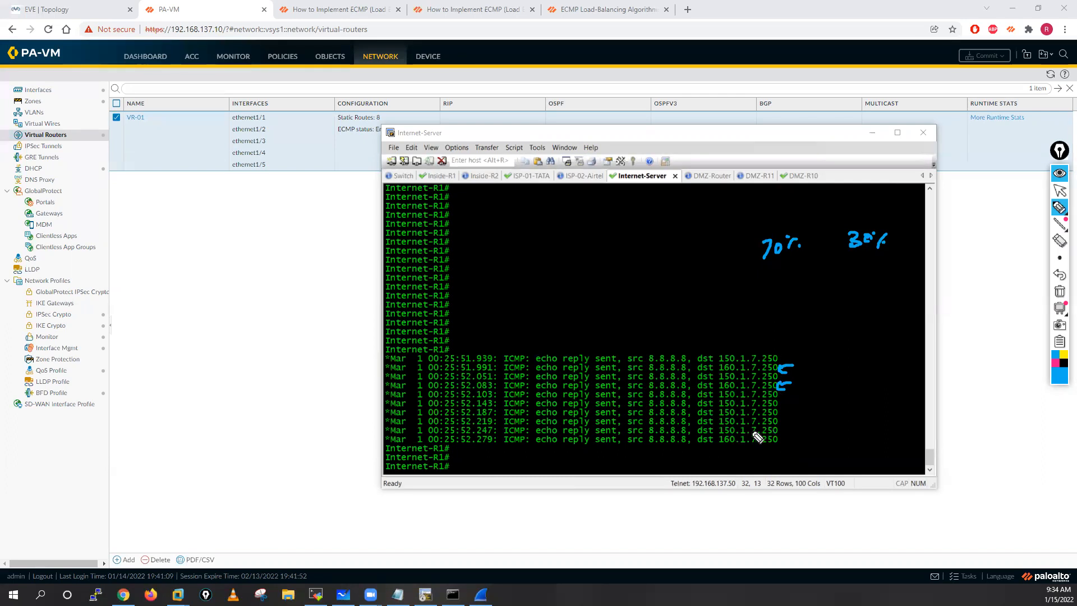
left_click_drag(795, 441, 788, 438)
left_click(845, 356)
left_click_drag(845, 355, 862, 376)
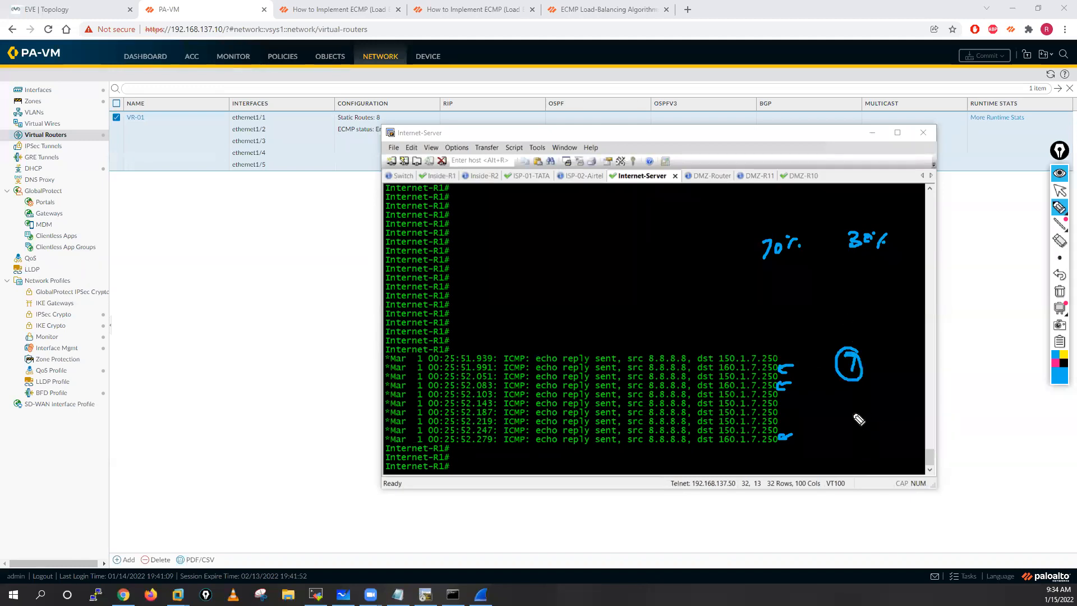
left_click_drag(852, 337, 853, 317)
mouse_move(852, 412)
left_mouse_down()
mouse_move(852, 427)
mouse_move(872, 418)
left_mouse_up()
left_click_drag(875, 401, 878, 399)
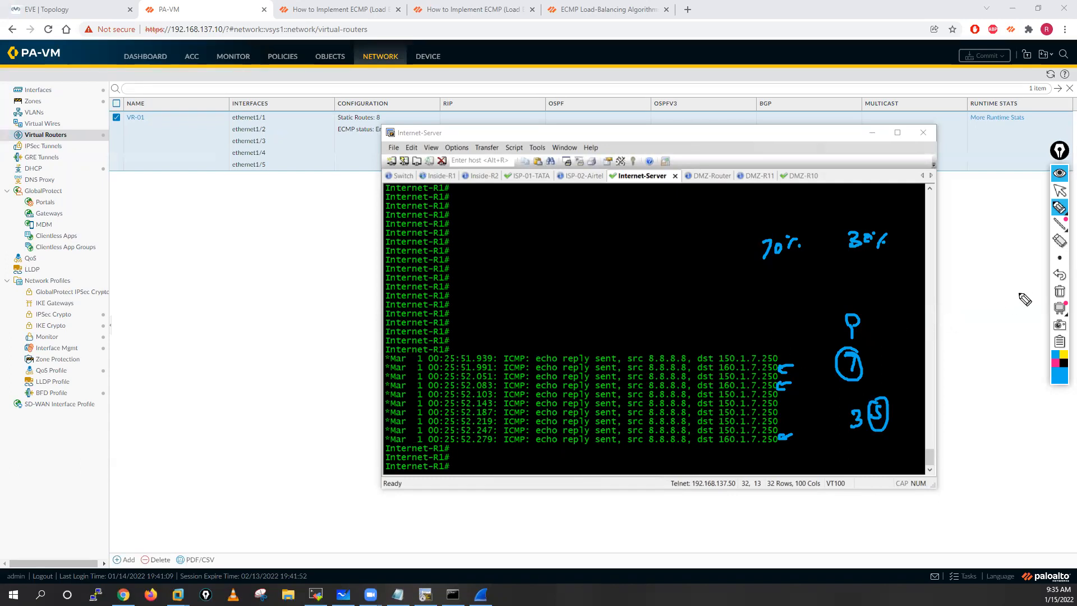
left_click(1062, 192)
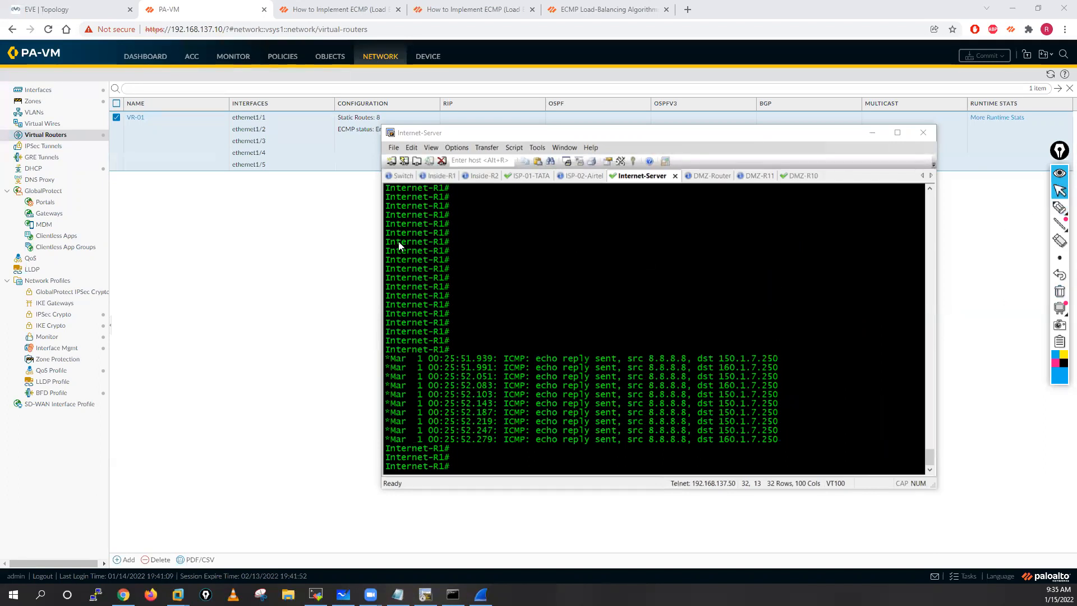
Step: Set the VR-01 ECMP weights to 2 for ethernet1/1 and 1 for ethernet1/2 on the firewall
left_click(138, 270)
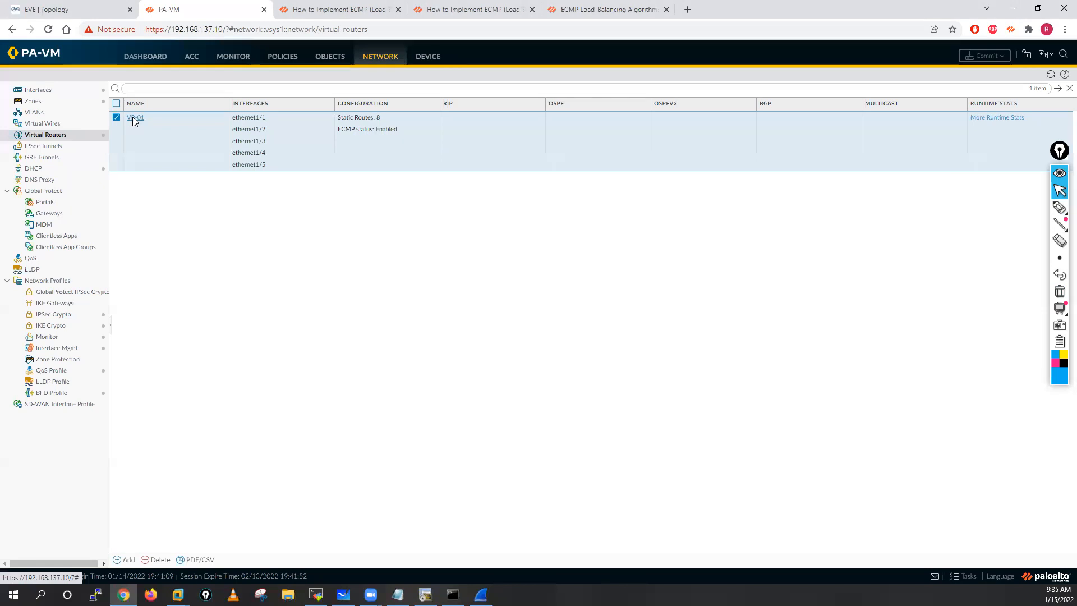
left_click(133, 120)
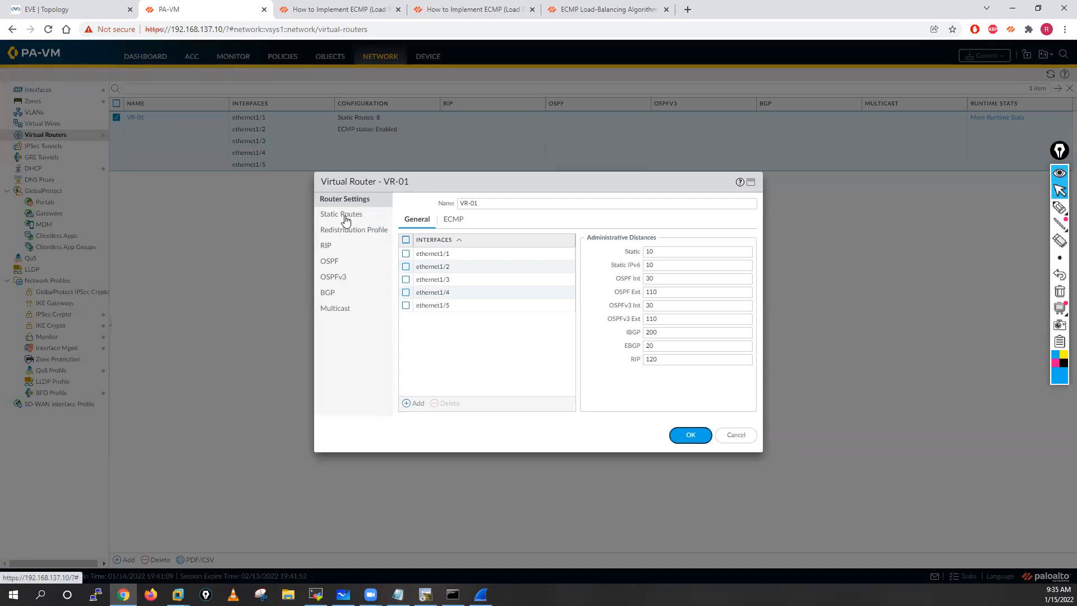
left_click(454, 220)
left_click(712, 253)
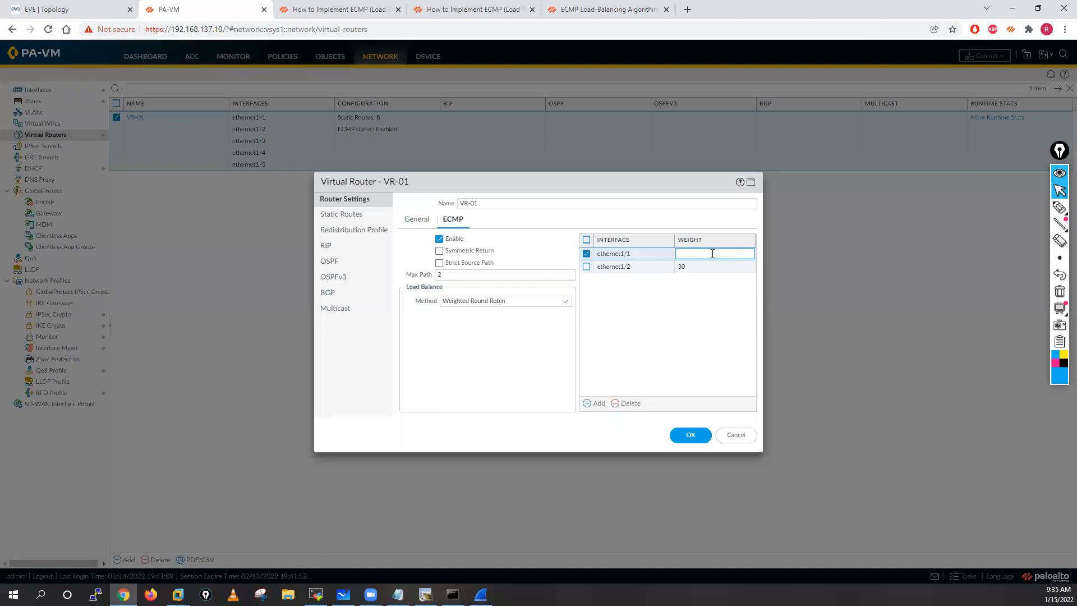
type("2")
left_click(748, 265)
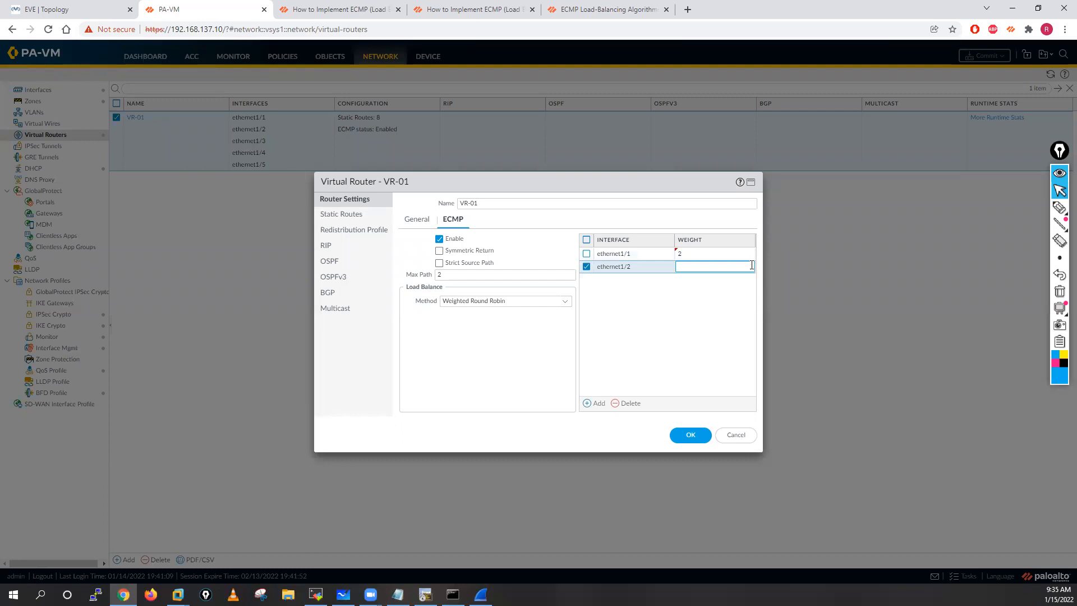
left_click(701, 313)
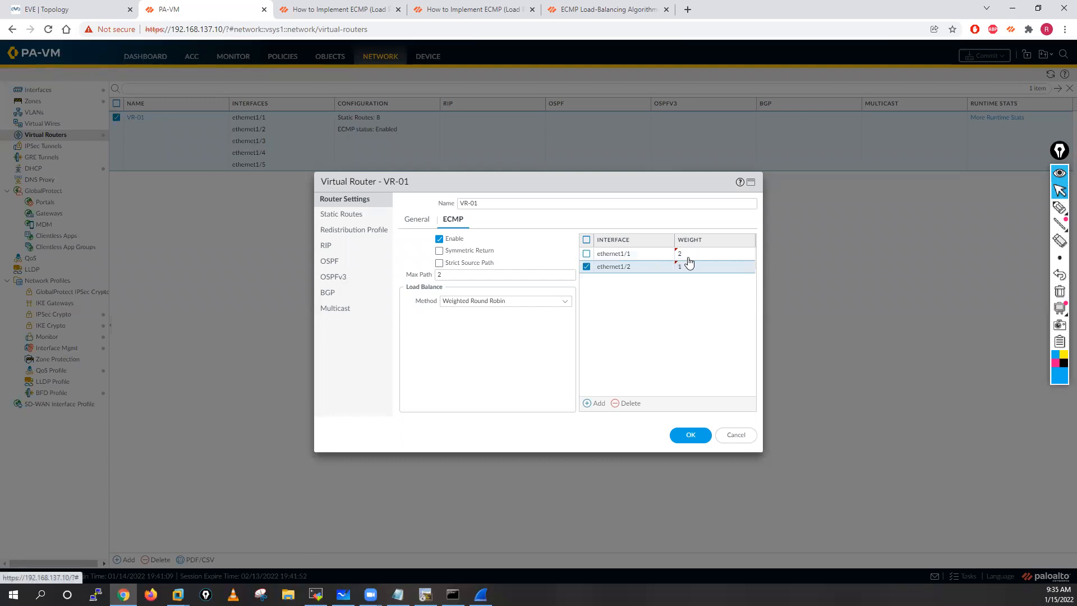
left_click(586, 267)
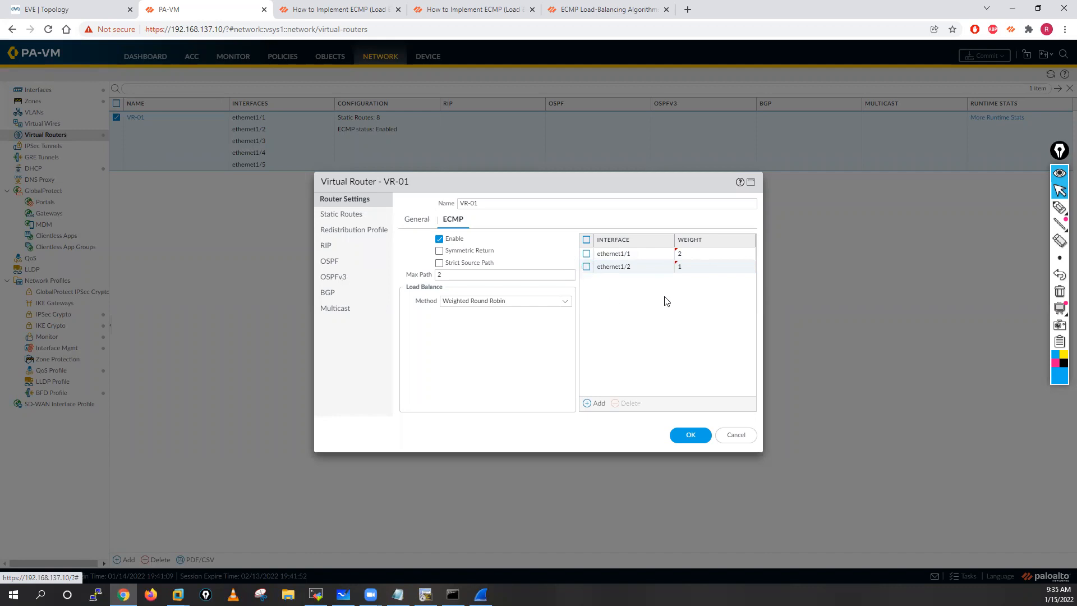
Step: Apply the changed VR-01 weights and commit all changes to the firewall configuration
left_click(690, 436)
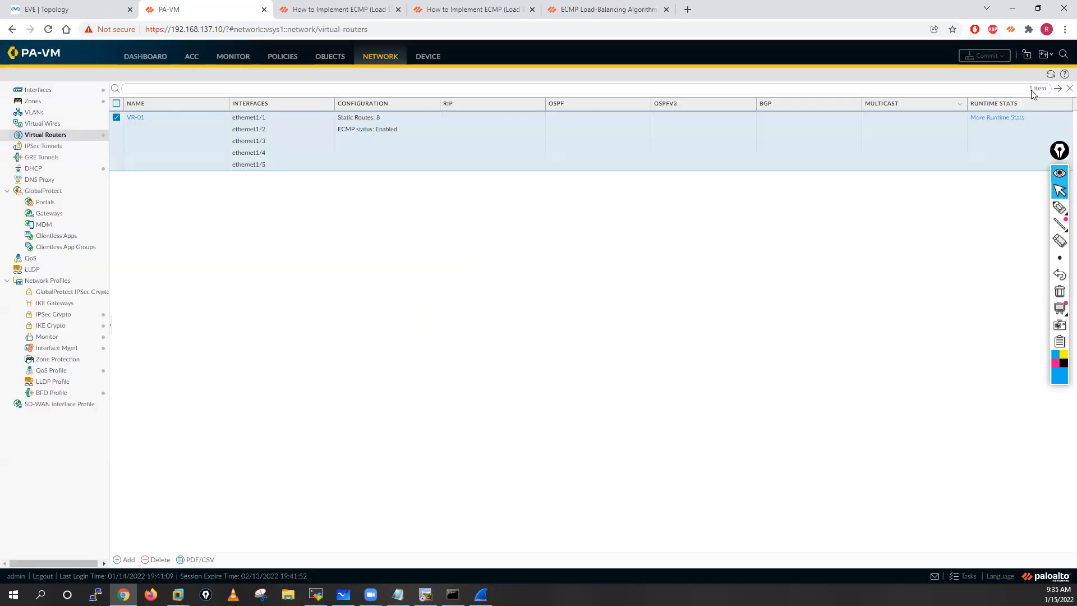
left_click(987, 56)
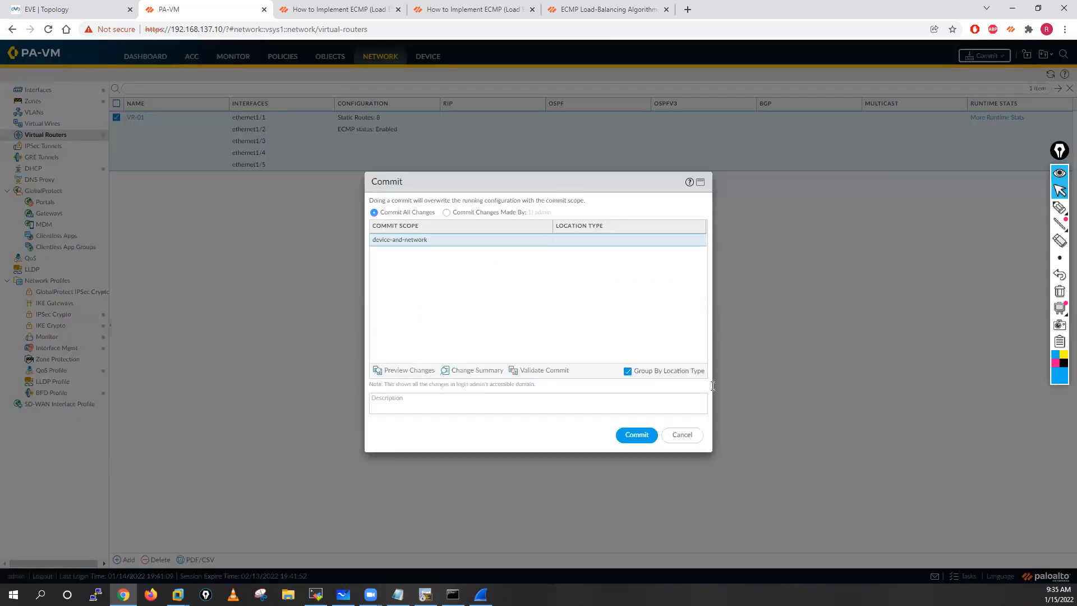
left_click(642, 437)
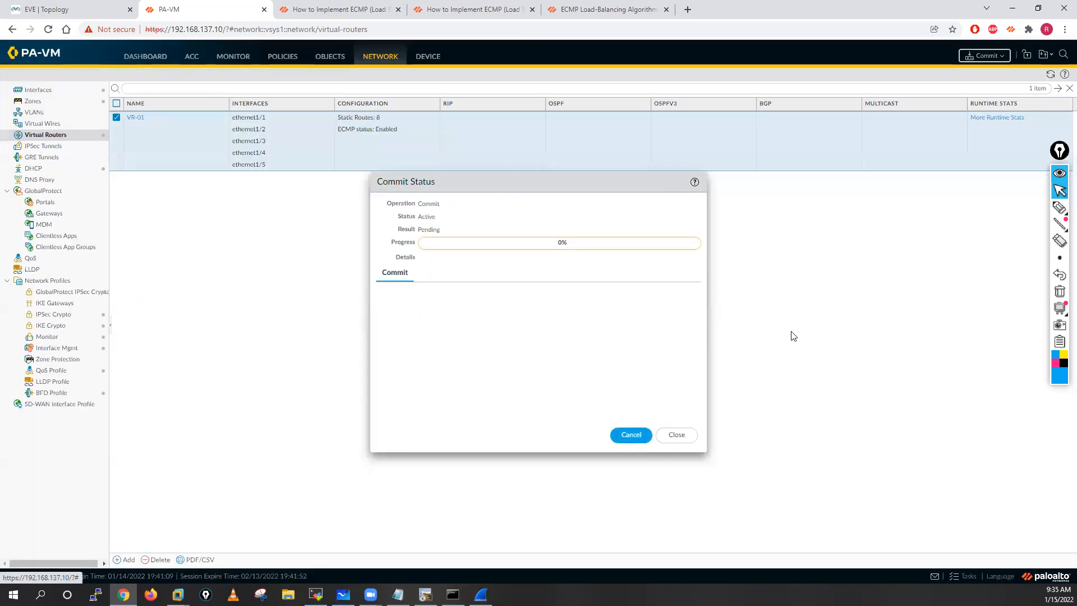
Step: Sketch a circled 6 split into a 4 labelled P and a 2 labelled S, and clear the drawing
mouse_move(1054, 209)
left_click(1004, 208)
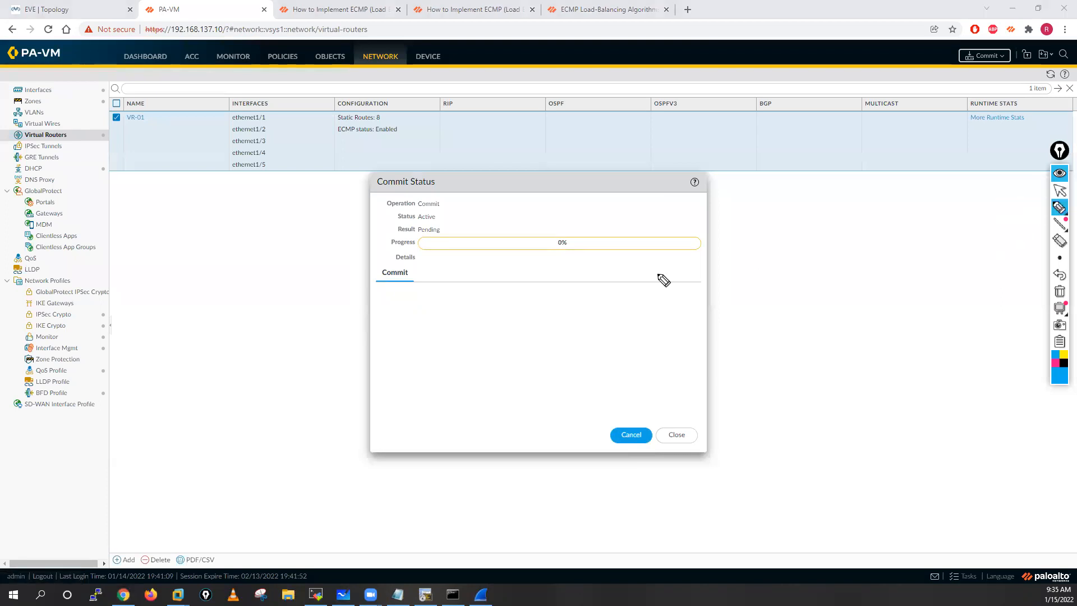
mouse_move(208, 187)
left_mouse_down()
mouse_move(214, 202)
mouse_move(209, 185)
left_mouse_up()
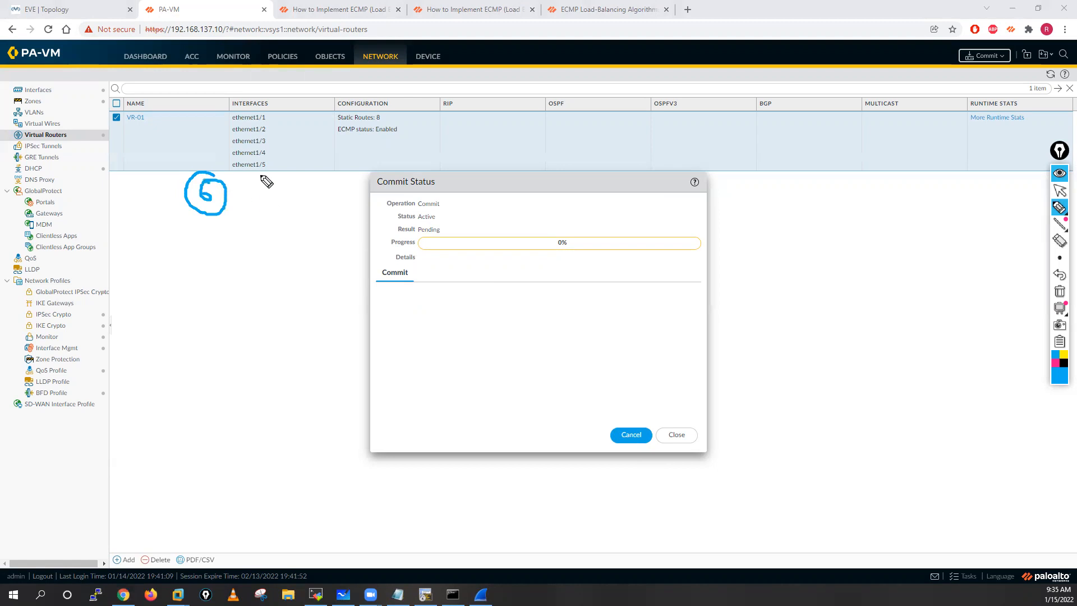
mouse_move(295, 166)
left_mouse_down()
mouse_move(291, 148)
mouse_move(329, 138)
mouse_move(334, 146)
left_mouse_up()
mouse_move(286, 224)
left_mouse_down()
mouse_move(294, 233)
mouse_move(281, 242)
mouse_move(294, 211)
mouse_move(331, 233)
left_mouse_up()
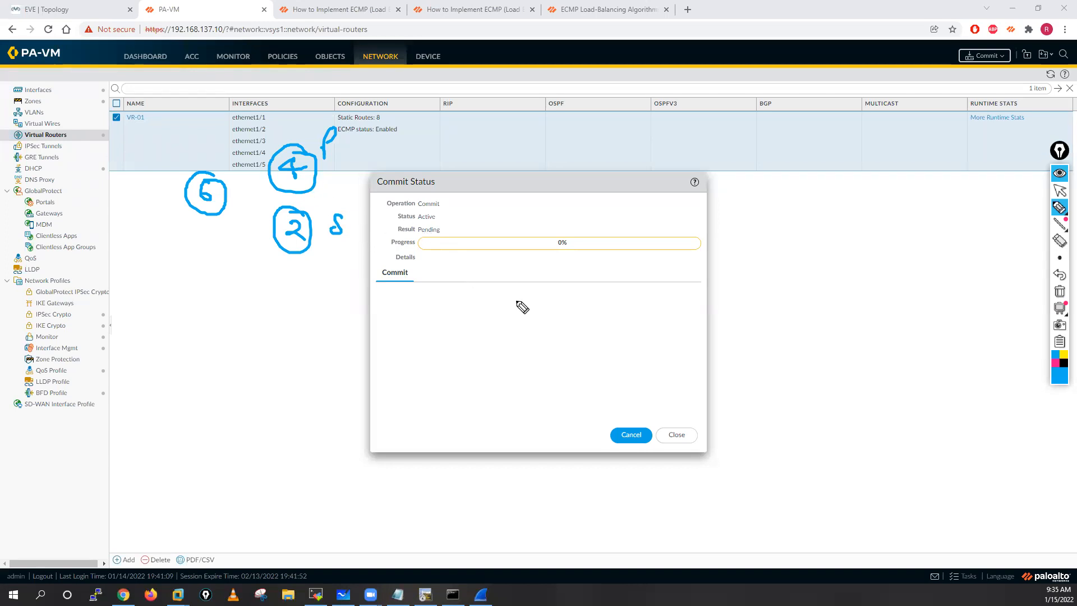
left_click(1058, 292)
left_click(1060, 192)
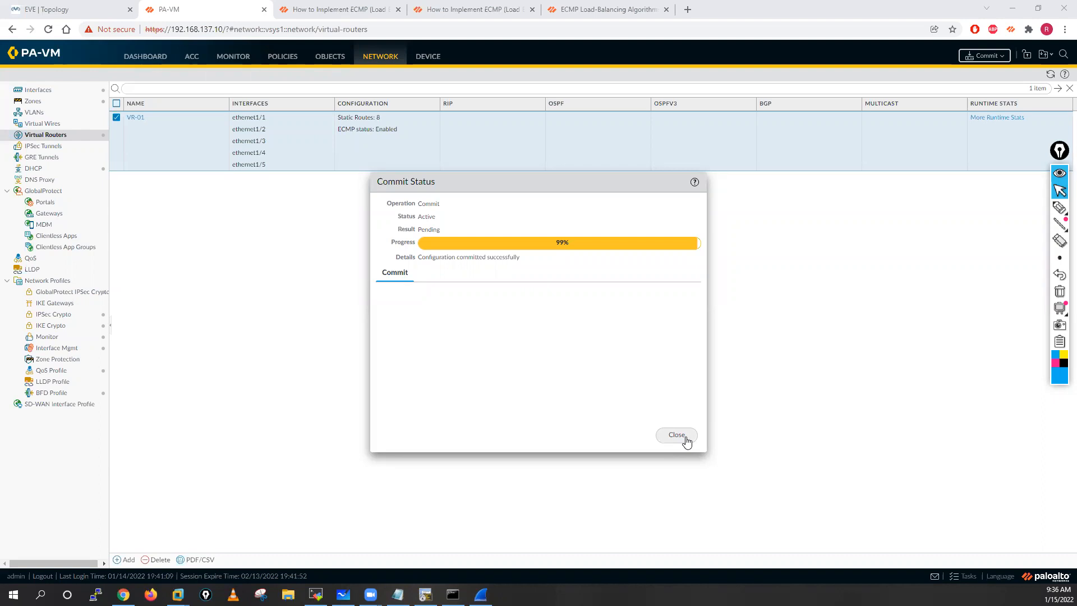
Step: Close the commit status dialog
left_click(677, 434)
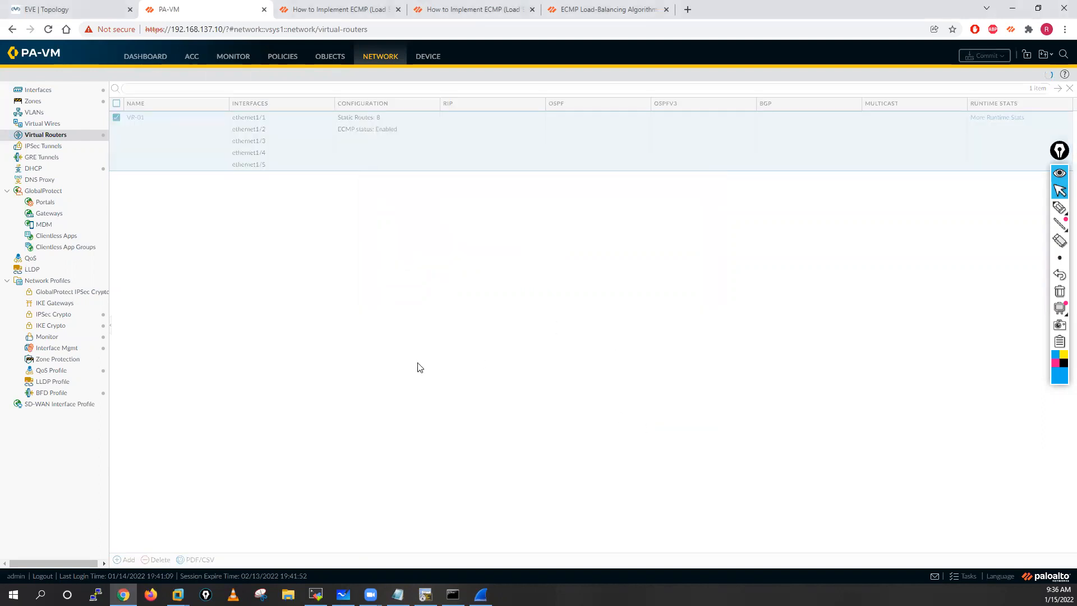
Step: Switch to the terminal window and add blank prompt lines in the Internet-Server session
left_click(425, 594)
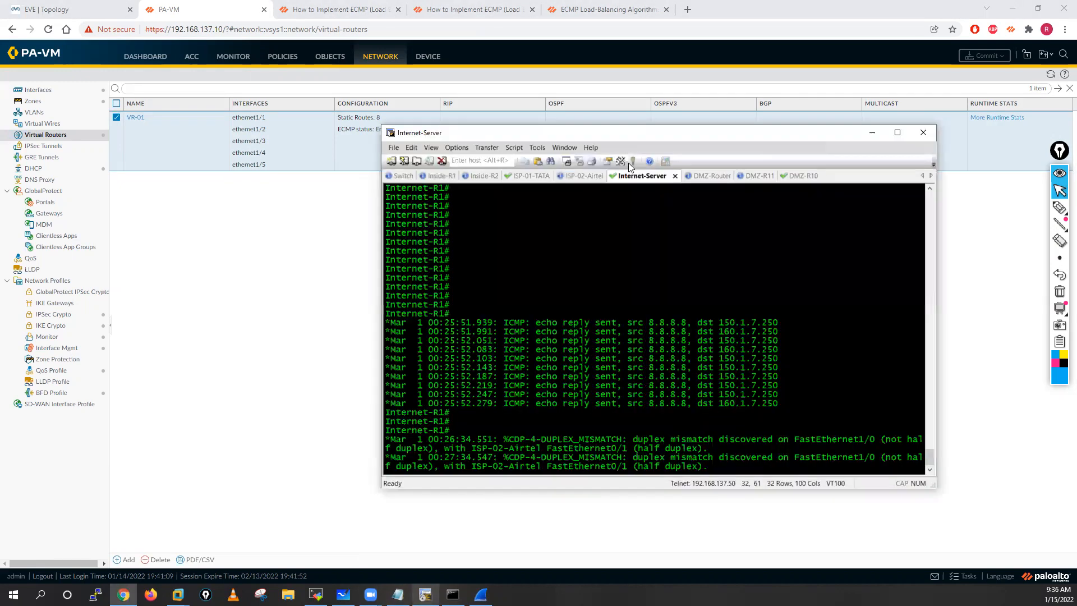
key("Return")
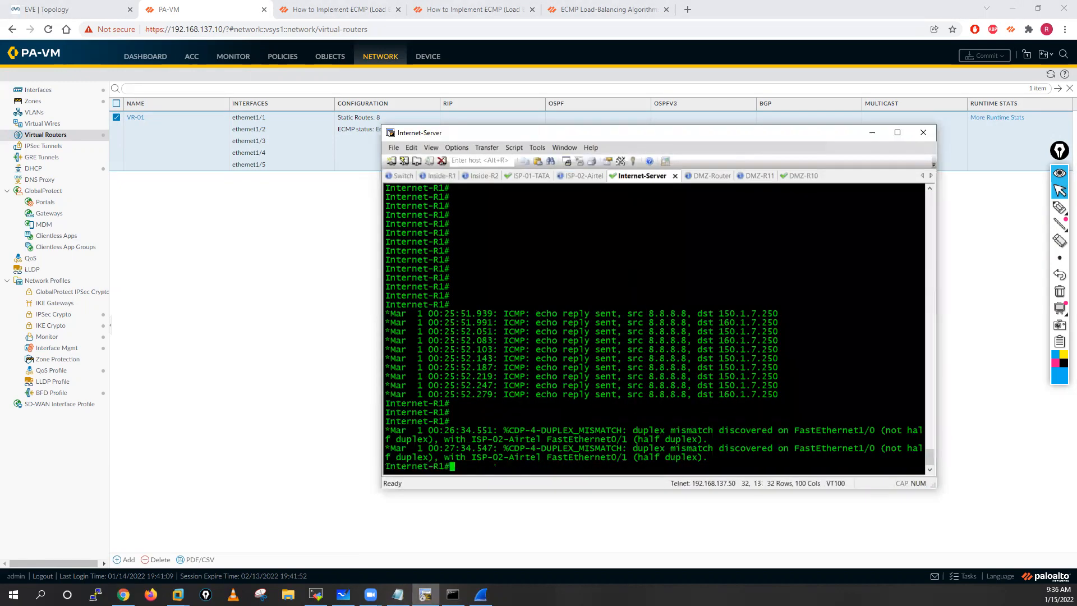
key("Return")
key("Return")
key("Return")
key("Return")
key("Return")
key("Return")
key("Return")
key("Return")
key("Return")
key("Return")
key("Return")
key("Return")
key("Return")
key("Return")
key("Return")
key("Return")
key("Return")
key("Return")
key("Return")
key("Return")
Step: Ping 8.8.8.8 with 6 repetitions from the Inside-R1 session
left_click(442, 175)
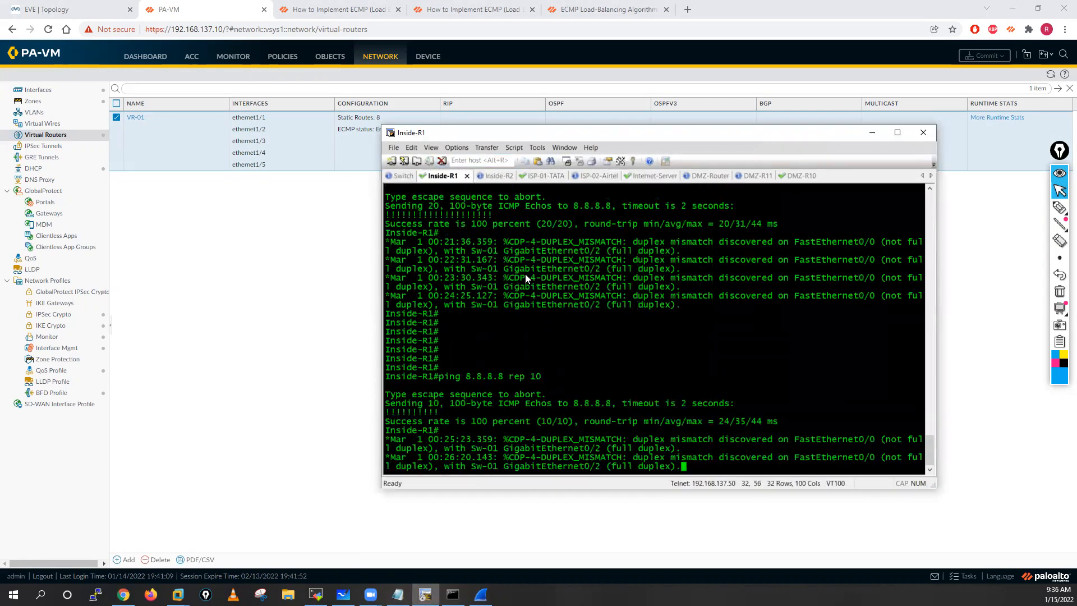
key("Return")
key("Return")
key("Return")
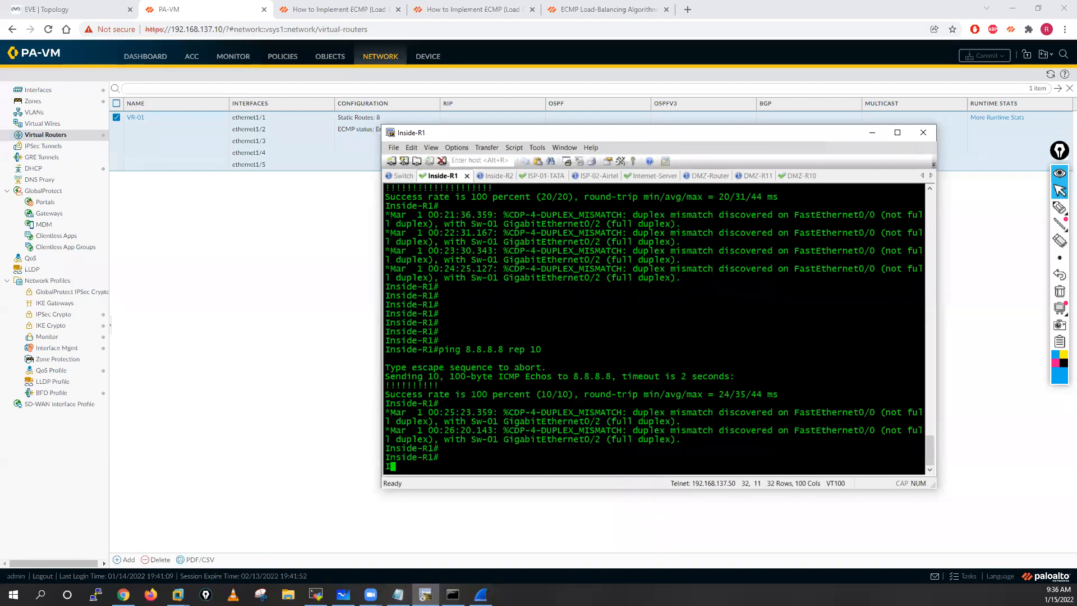
key("Return")
key("Return")
key("Return")
key("Return")
key("Return")
key("Return")
key("Return")
key("Return")
key("Return")
key("Up")
key("BackSpace")
type("6")
key("Return")
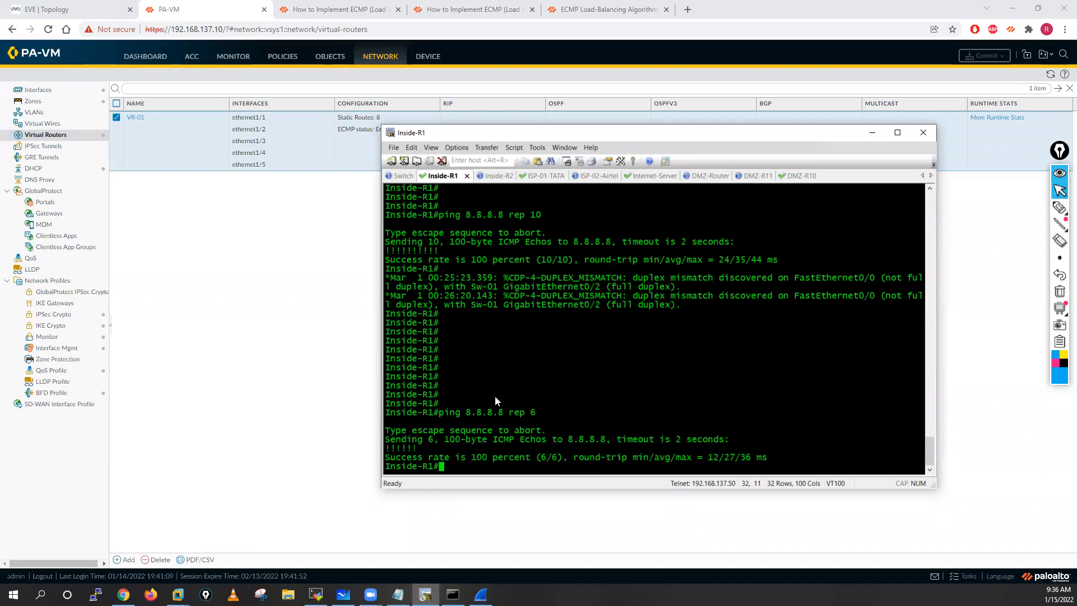
Step: Check the ICMP echo reply destinations in the Internet-Server session and add blank prompts below them
left_click(651, 175)
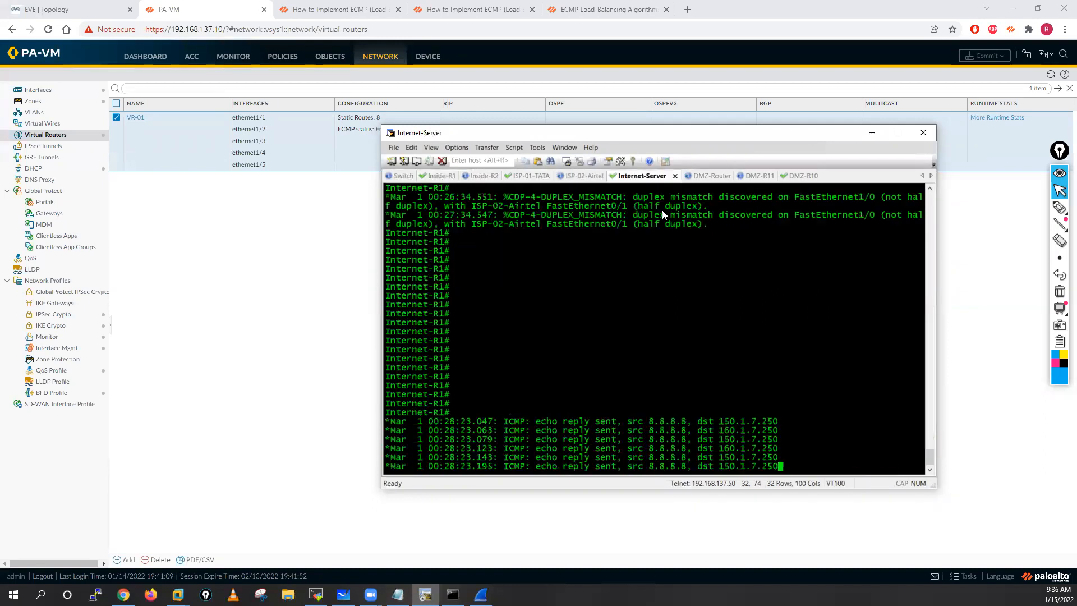
key("Return")
key("Return")
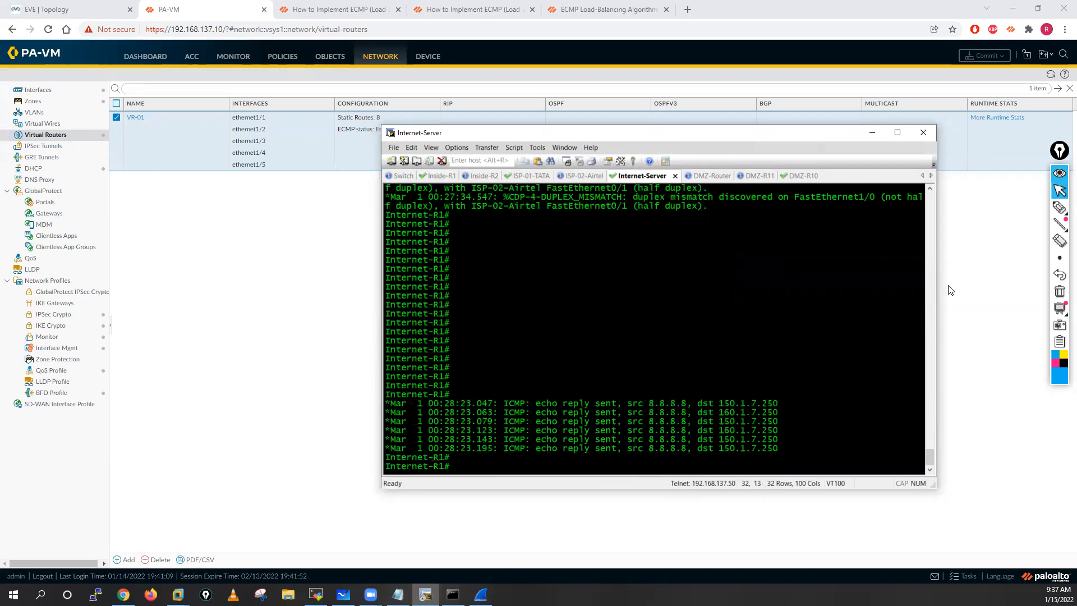
Step: Sketch a circled 2:1 ratio above the ICMP replies and a tick beside them, and clear the drawing
mouse_move(1058, 209)
left_click(1006, 212)
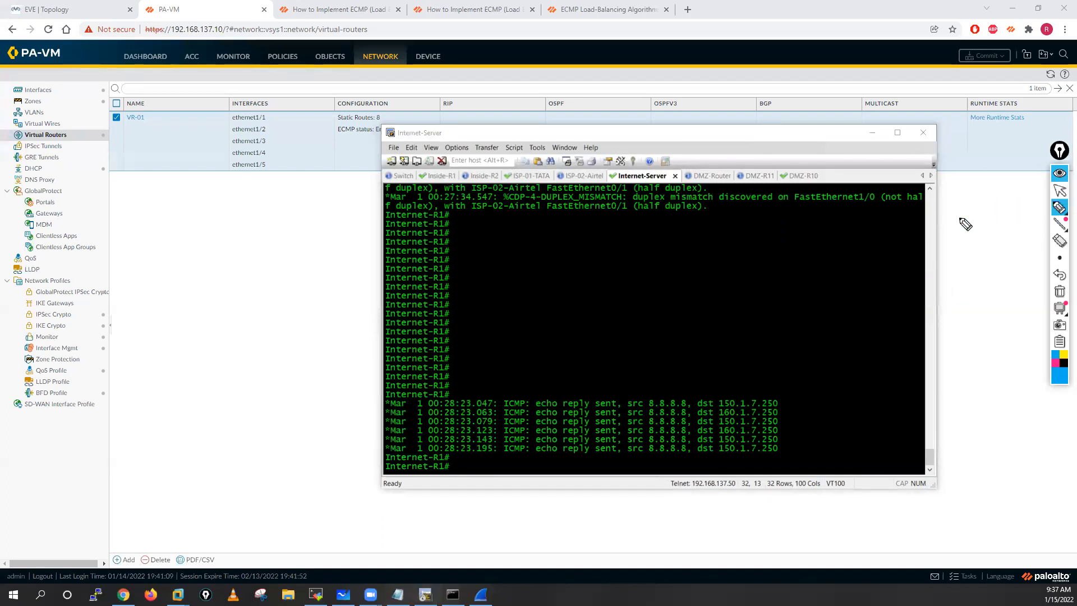
mouse_move(759, 248)
left_mouse_down()
mouse_move(774, 260)
mouse_move(808, 255)
mouse_move(777, 229)
left_mouse_up()
left_click(781, 247)
left_click(781, 258)
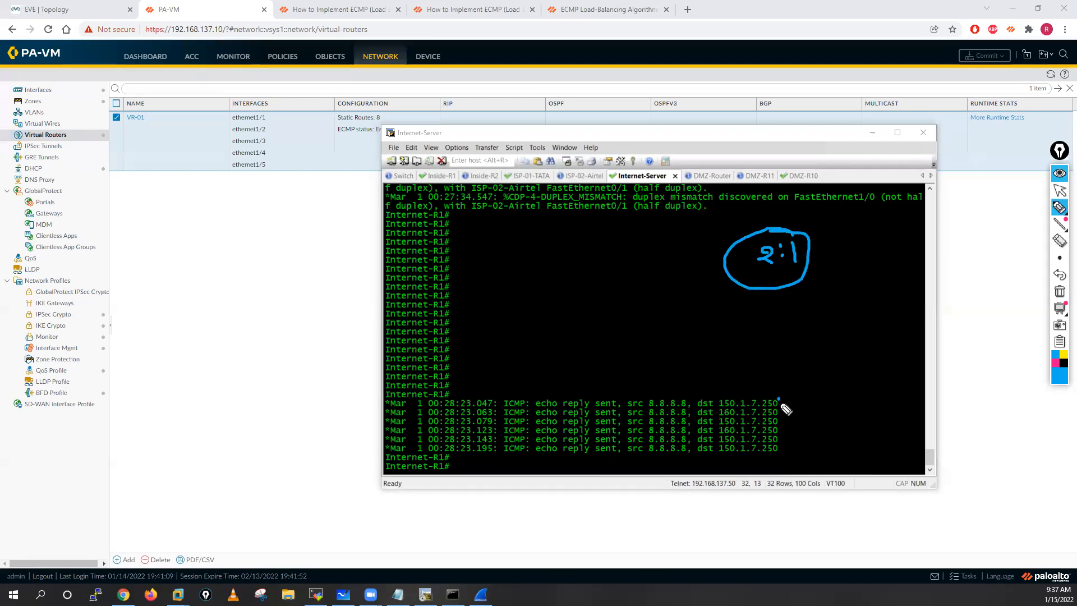
left_click_drag(777, 396, 818, 376)
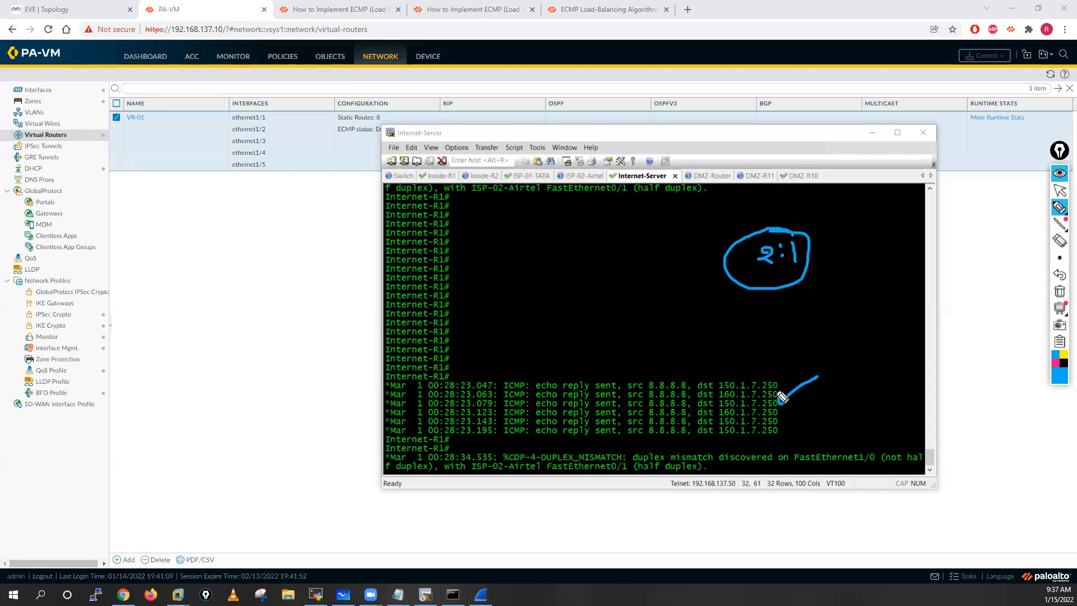
left_click(1058, 291)
Step: Mark the 150.1.7.250 replies with a circled 4 for ISP 01 and the 160.1.7.250 replies with a circled 2, and clear the drawing
left_click_drag(752, 382, 791, 359)
mouse_move(774, 402)
left_mouse_down()
mouse_move(808, 390)
mouse_move(803, 411)
mouse_move(813, 417)
mouse_move(847, 405)
left_mouse_up()
left_click_drag(840, 401, 842, 415)
mouse_move(852, 403)
left_mouse_down()
mouse_move(851, 383)
mouse_move(875, 400)
mouse_move(898, 381)
mouse_move(912, 398)
left_mouse_up()
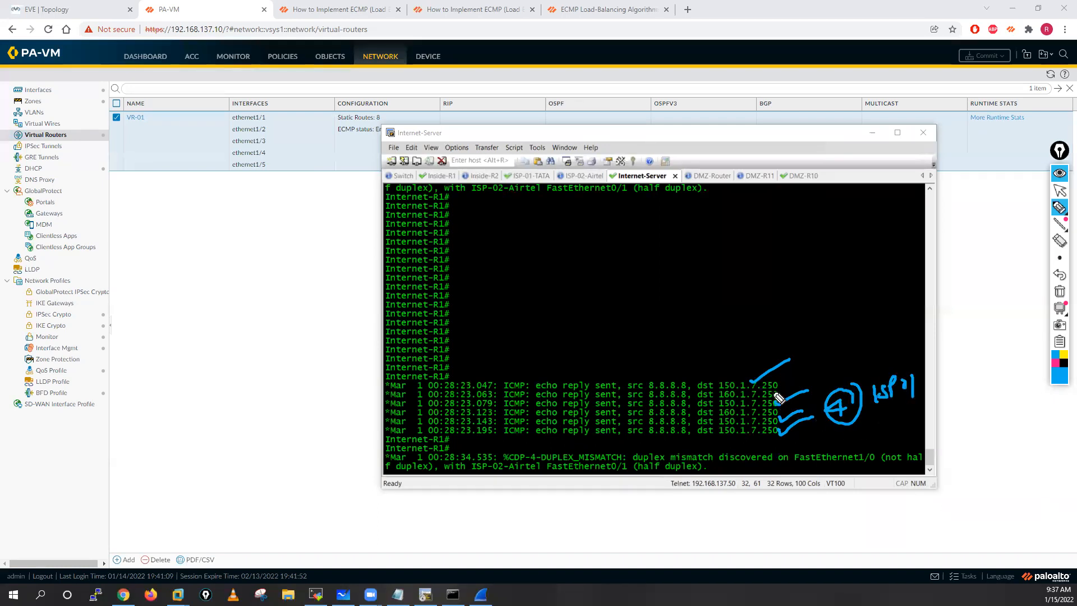
mouse_move(719, 397)
left_mouse_down()
mouse_move(753, 392)
mouse_move(738, 410)
left_mouse_up()
left_click_drag(846, 327, 863, 340)
mouse_move(864, 321)
left_mouse_down()
mouse_move(847, 356)
mouse_move(866, 322)
left_mouse_up()
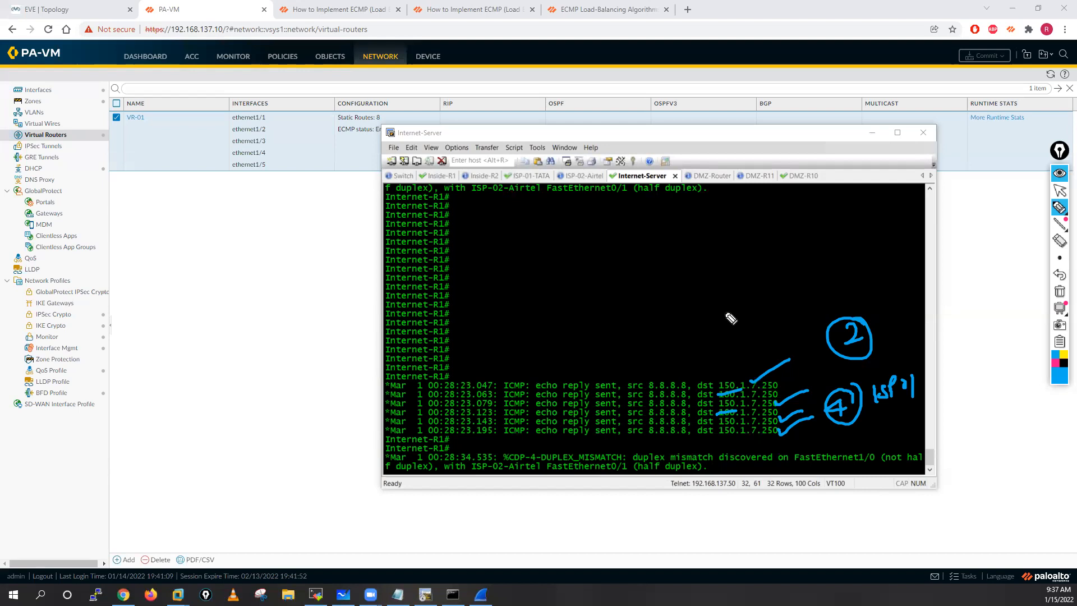
mouse_move(1059, 261)
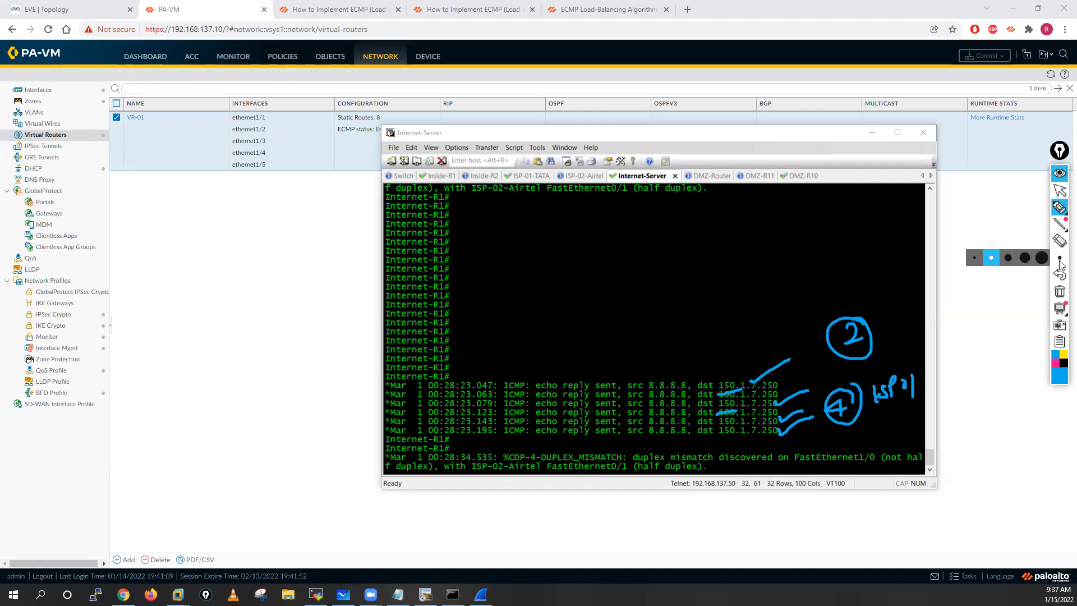
left_click(1060, 291)
left_click(1058, 193)
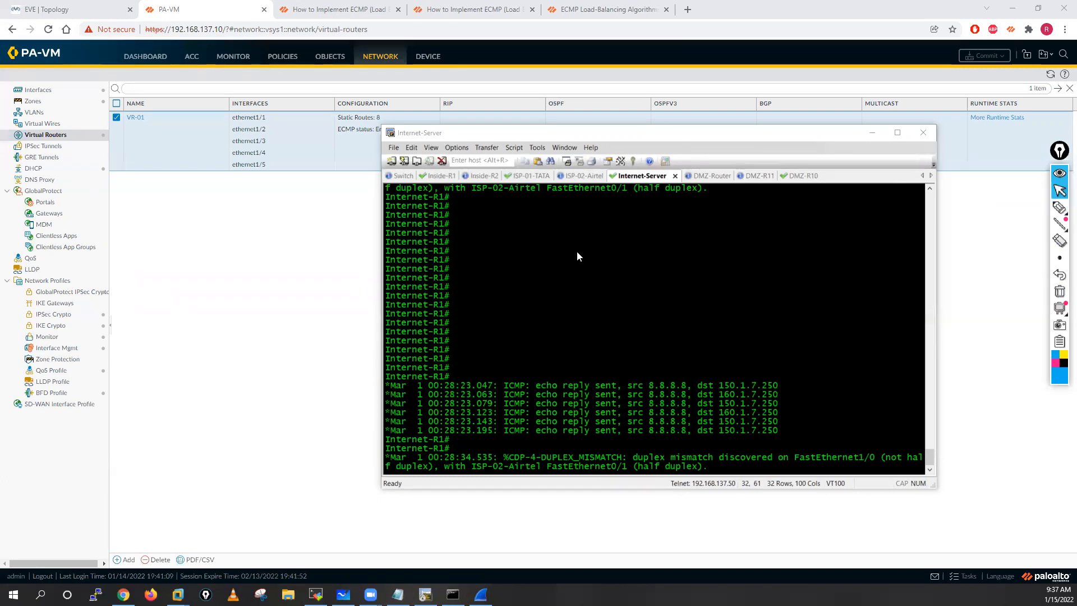
Step: Switch back to the firewall and open the ECMP settings of virtual router VR-01
left_click(171, 130)
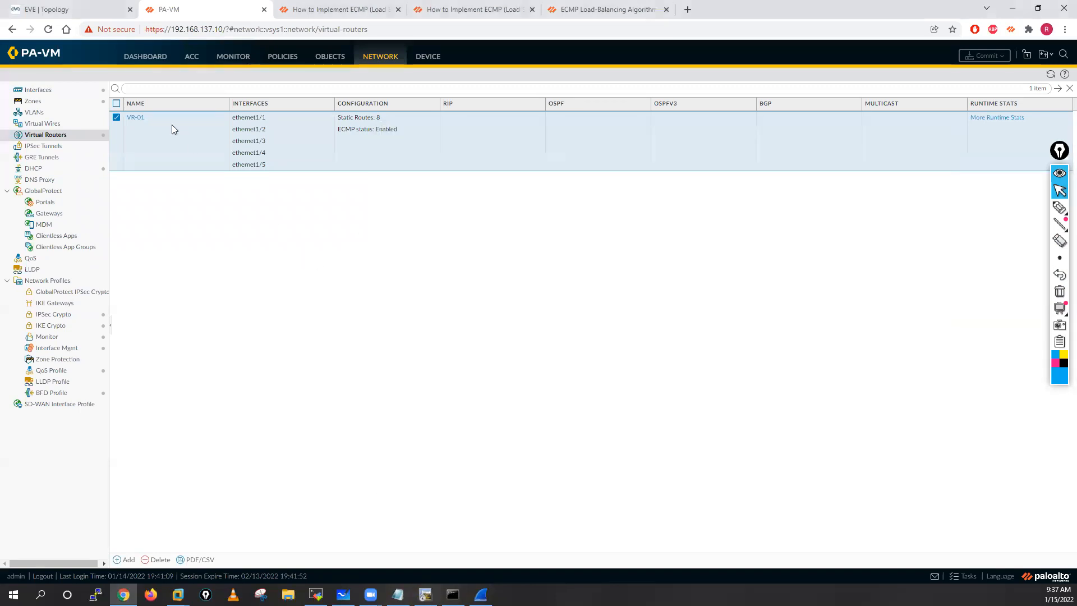
left_click(137, 118)
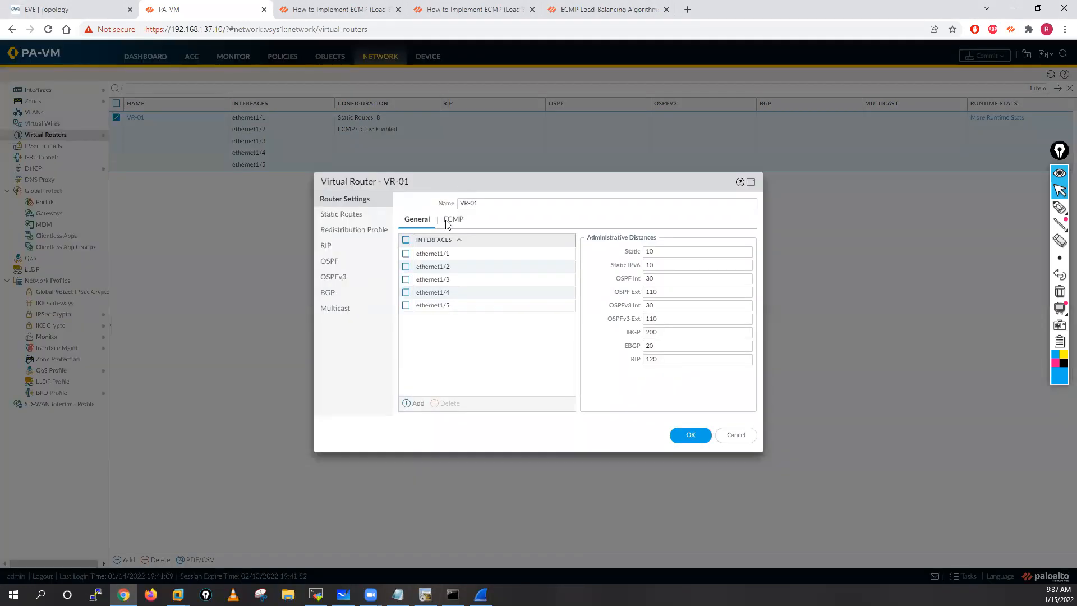
left_click(448, 223)
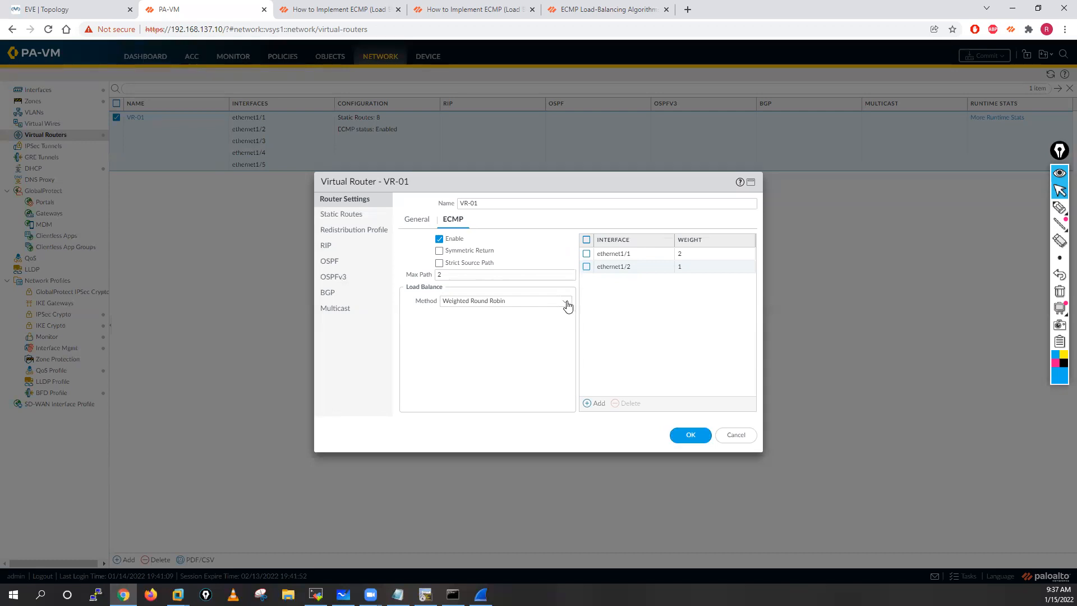
left_click(566, 303)
left_click(465, 328)
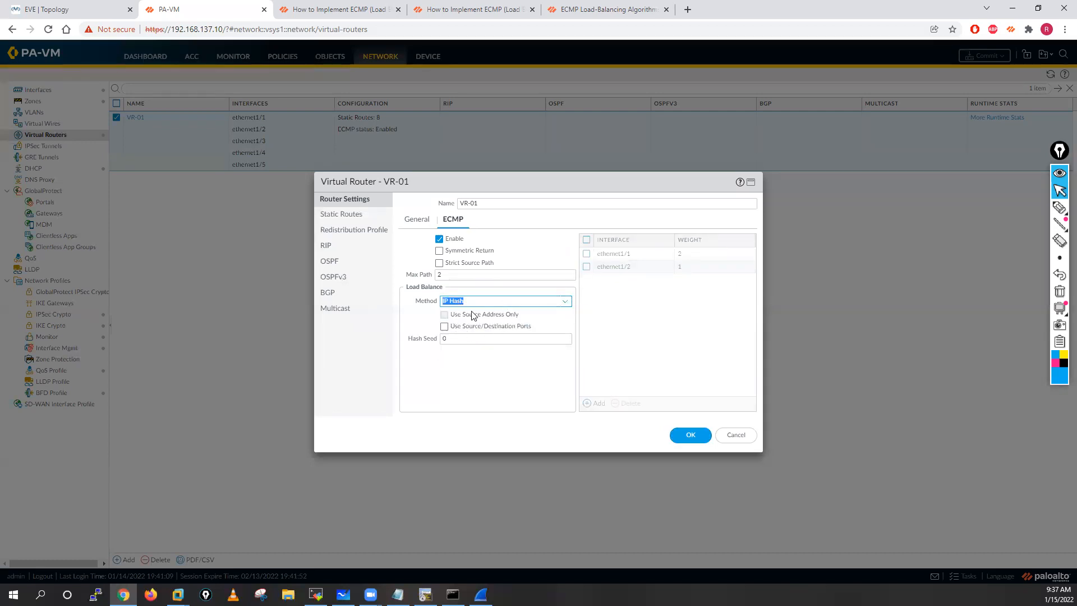
left_click(565, 302)
left_click(465, 340)
Step: Remove both interface weight entries from the VR-01 ECMP settings and set the load balance method to IP Modulo
left_click(586, 239)
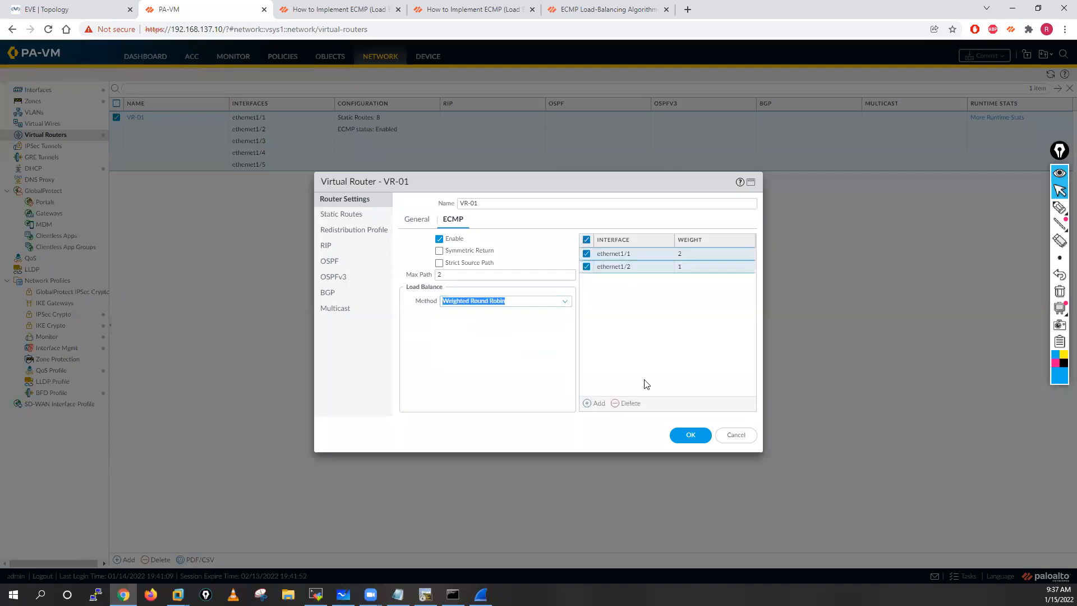
left_click(637, 404)
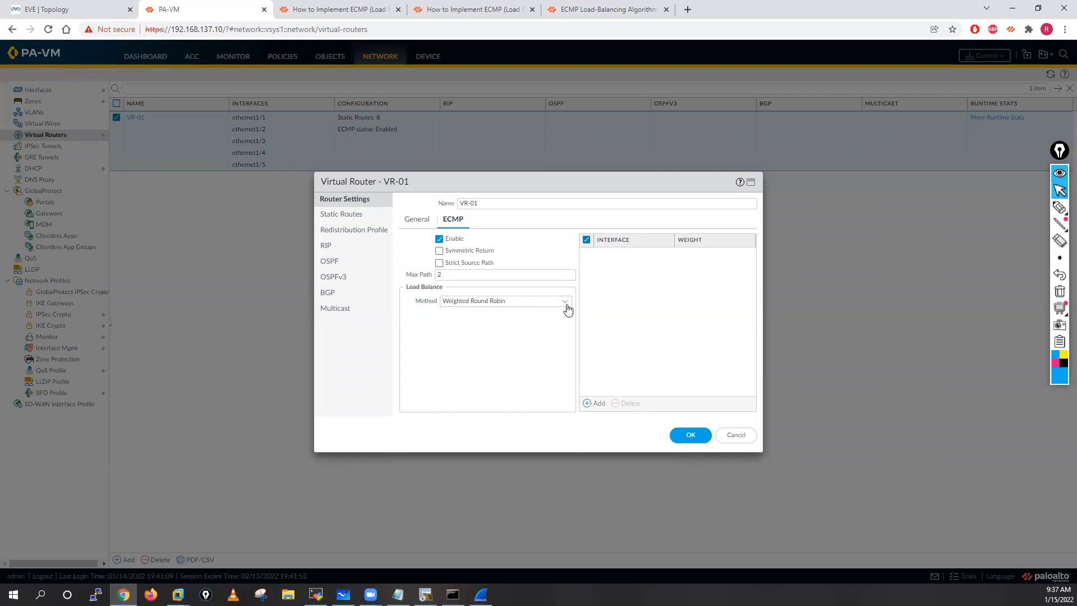
left_click(565, 302)
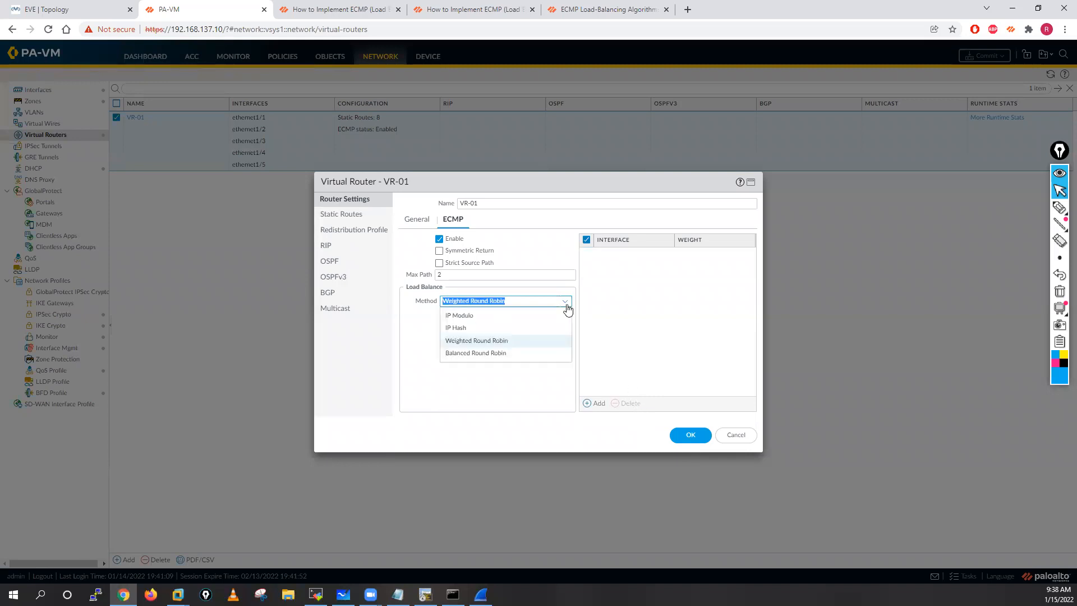
left_click(477, 317)
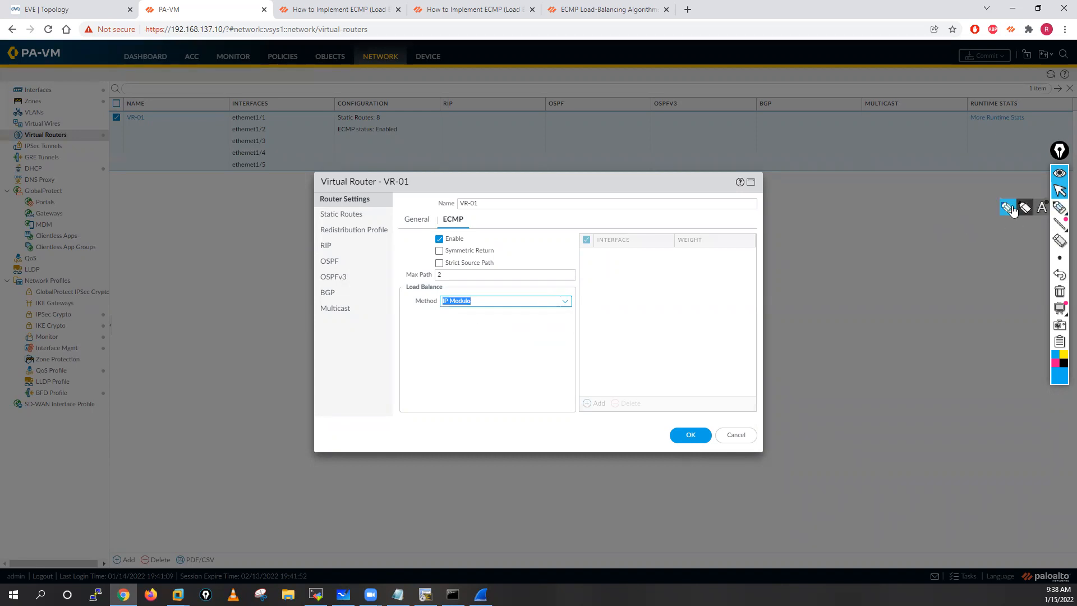
Step: Sketch an arrow over the interface list and an IP label with an arrow above it, and clear the drawing
left_click(1058, 207)
left_click_drag(614, 261, 651, 255)
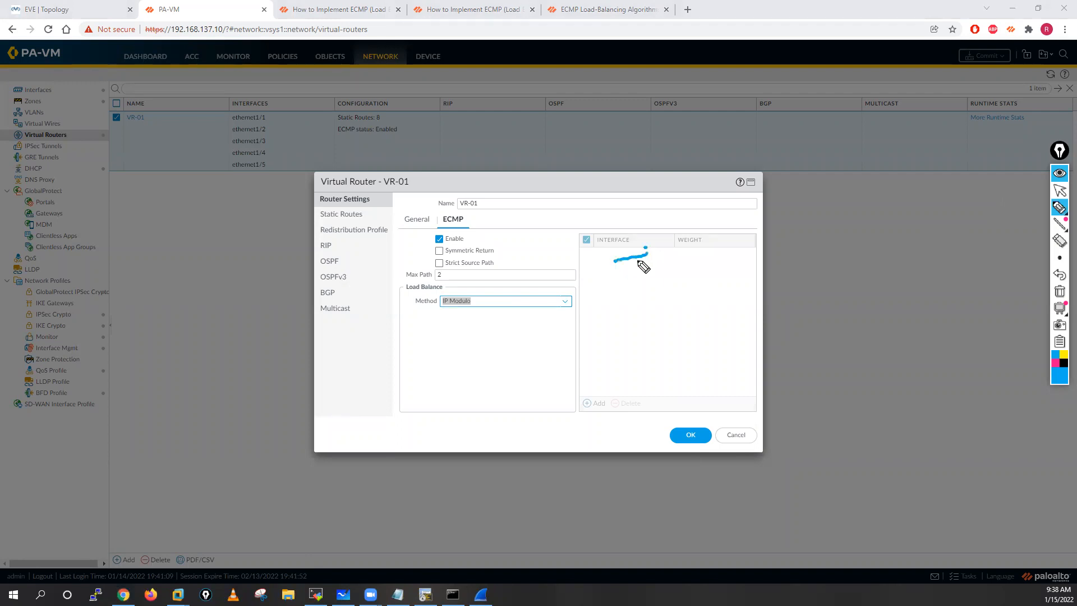
mouse_move(683, 211)
left_mouse_down()
mouse_move(681, 225)
mouse_move(690, 212)
mouse_move(765, 206)
left_mouse_up()
left_click_drag(760, 197, 763, 215)
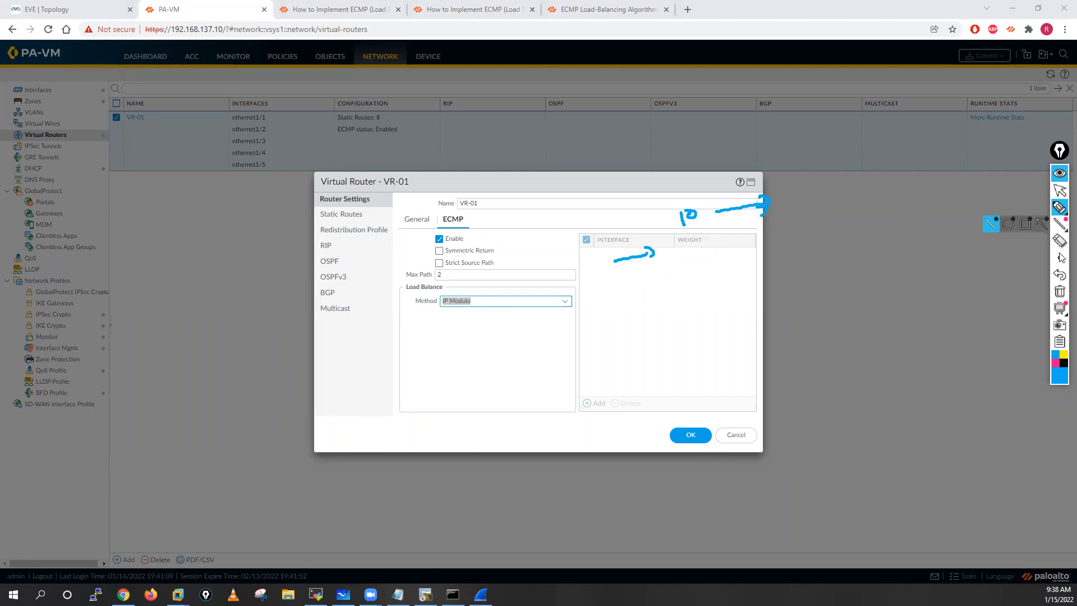
left_click(1059, 291)
left_click(1058, 191)
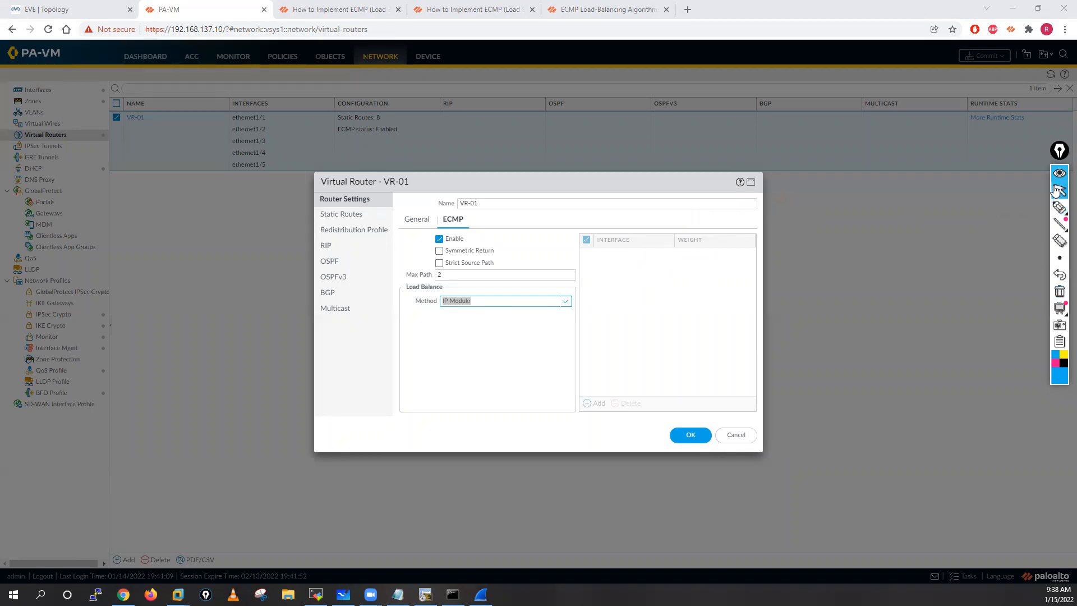
Step: Search Google in a new browser tab for "how to calculate modulo for ip address"
left_click(687, 10)
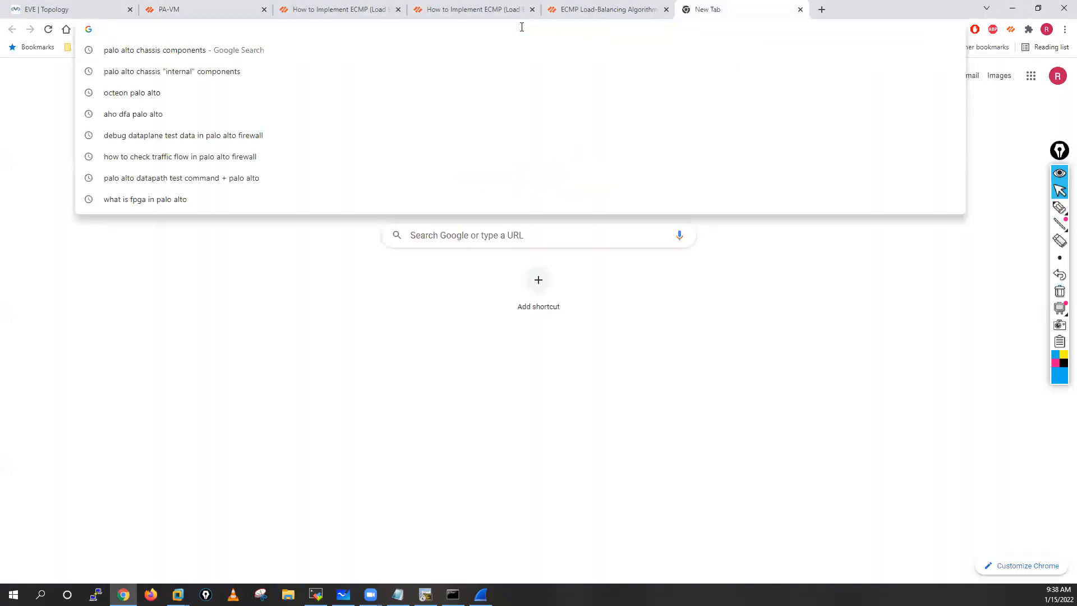
type("ho")
type("o")
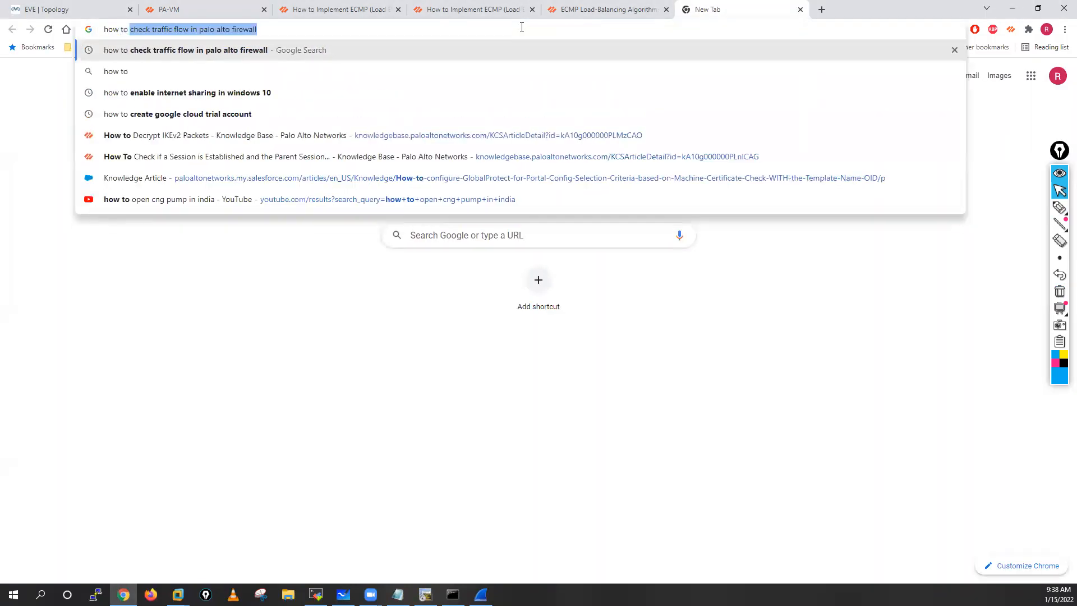
type(" calc")
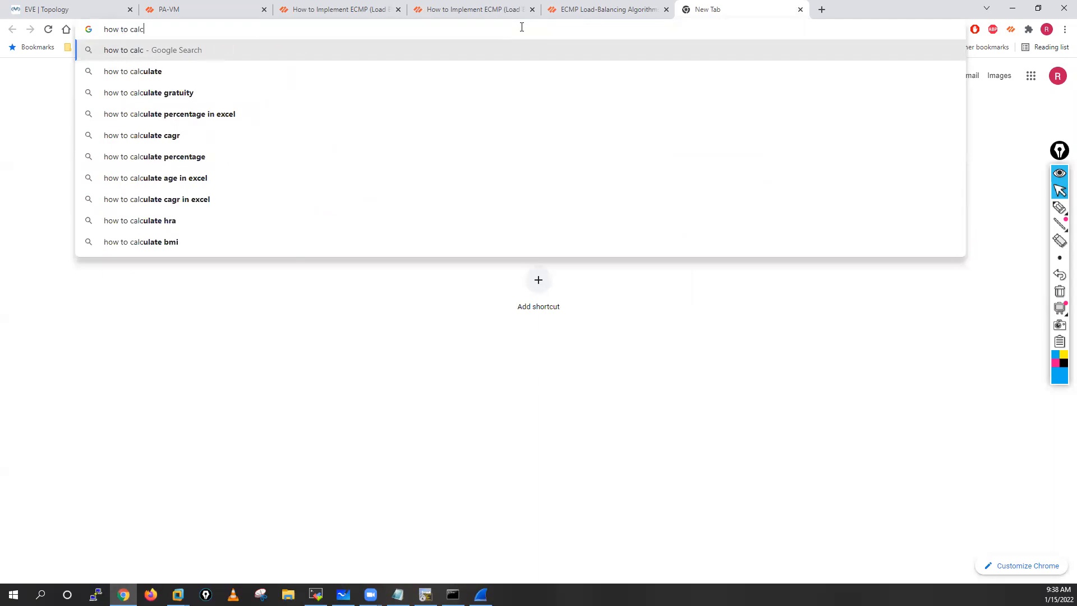
type("ulate modulo")
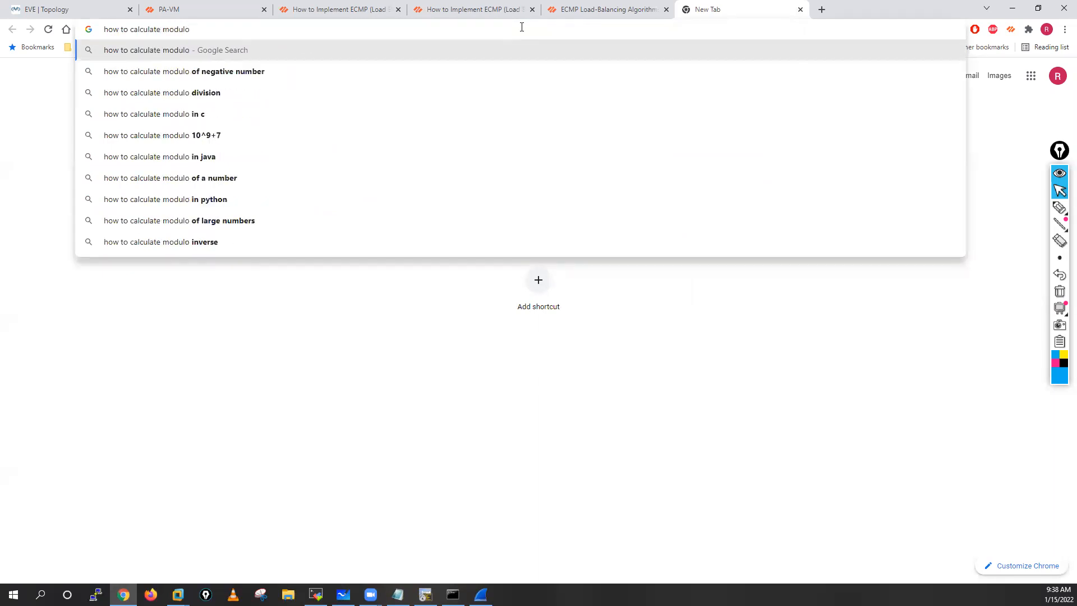
type(" for ip a")
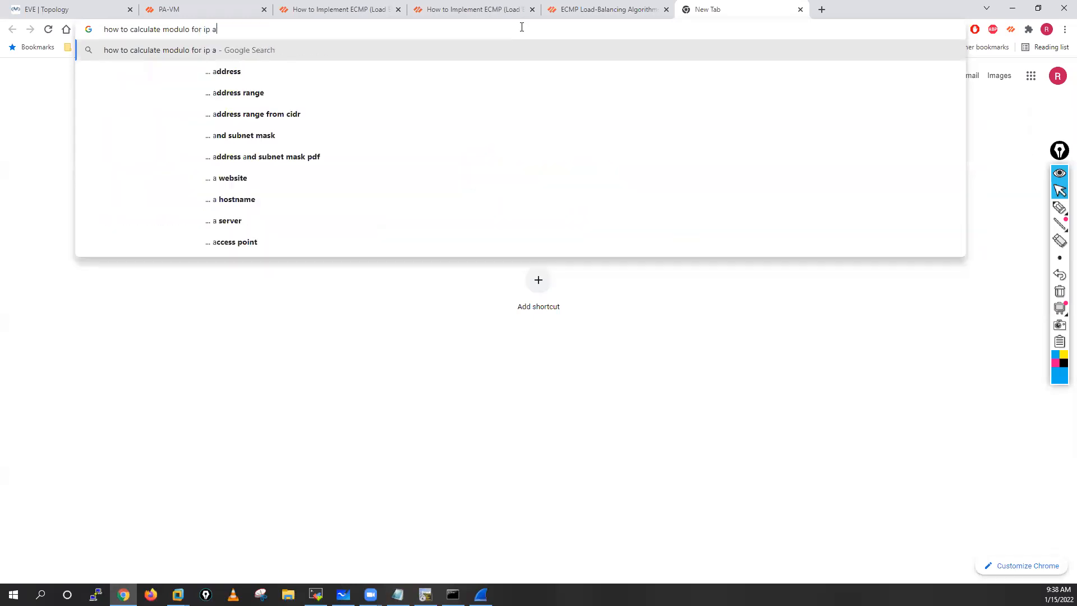
type("dd")
key("Down")
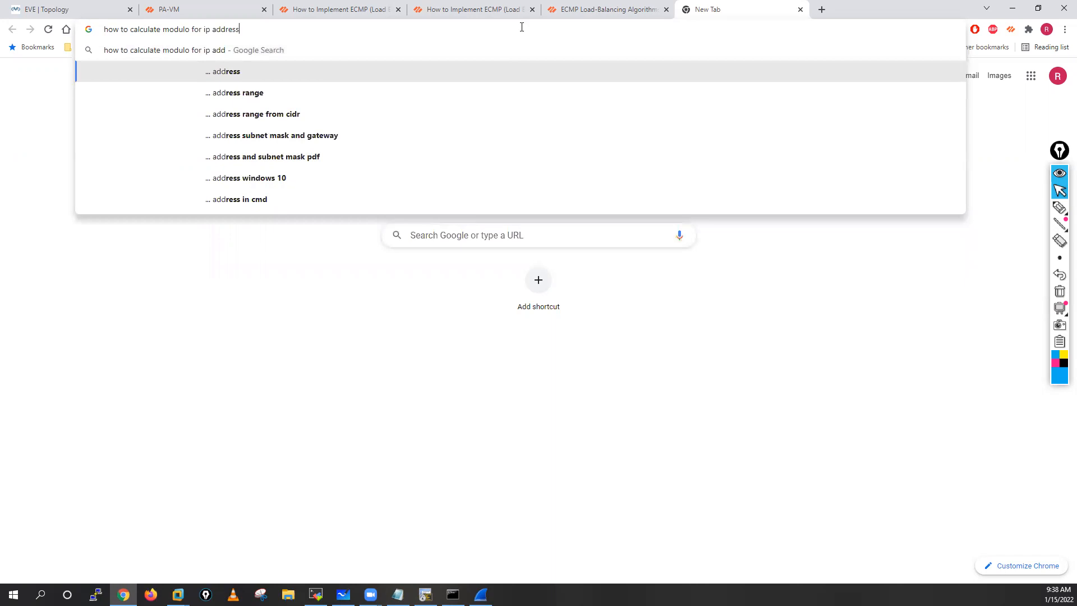
key("Return")
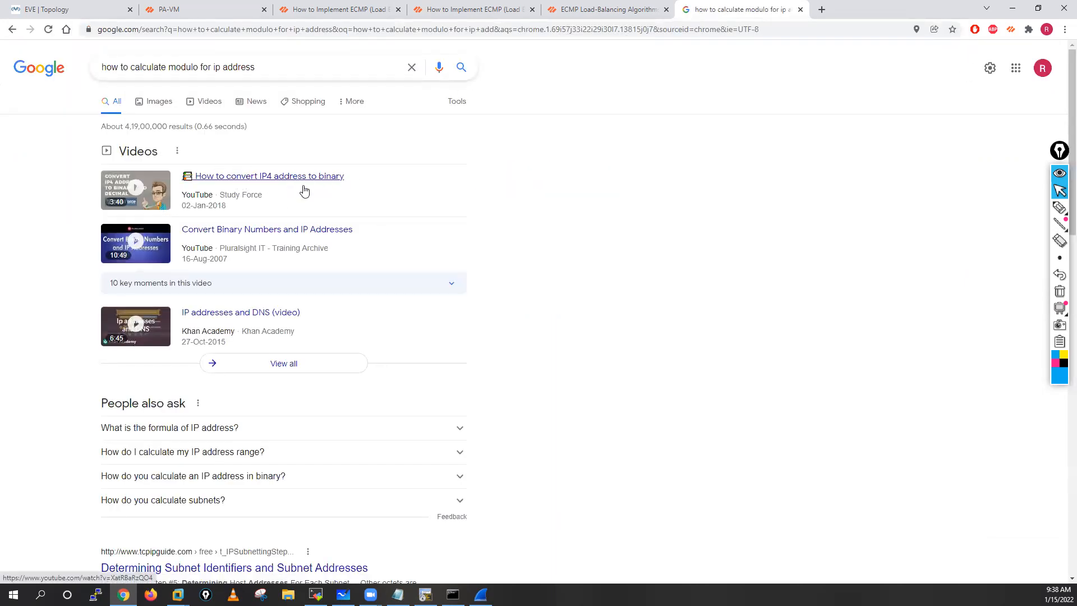
Step: Look through the results and refine the search to "how to calculate modulo for ip address + Palo Alto"
scroll(455, 321, "down", 4)
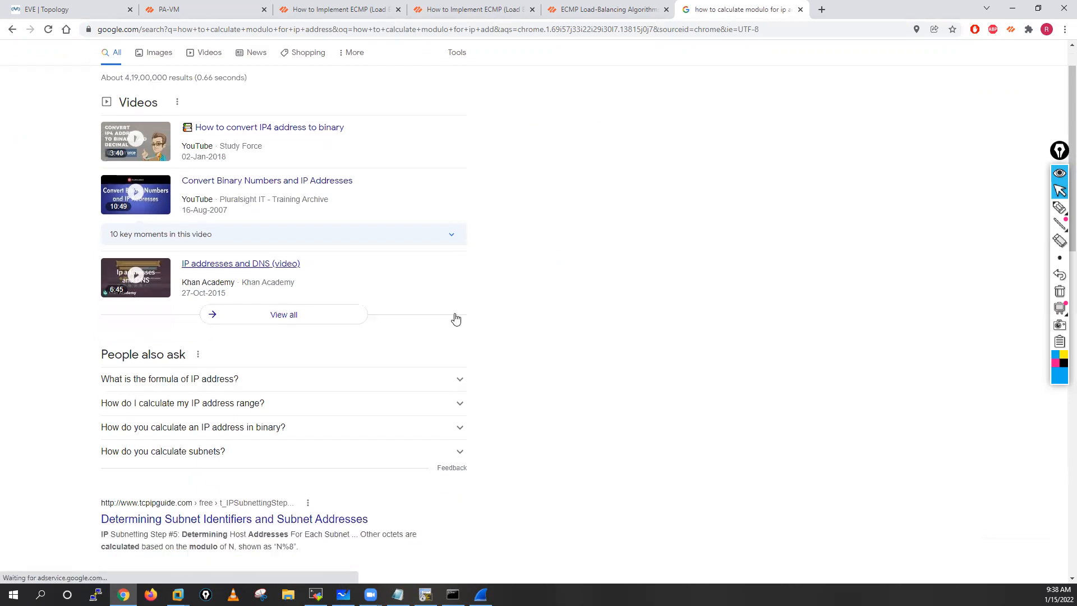
scroll(457, 318, "up", 4)
left_click(320, 67)
type("+ ")
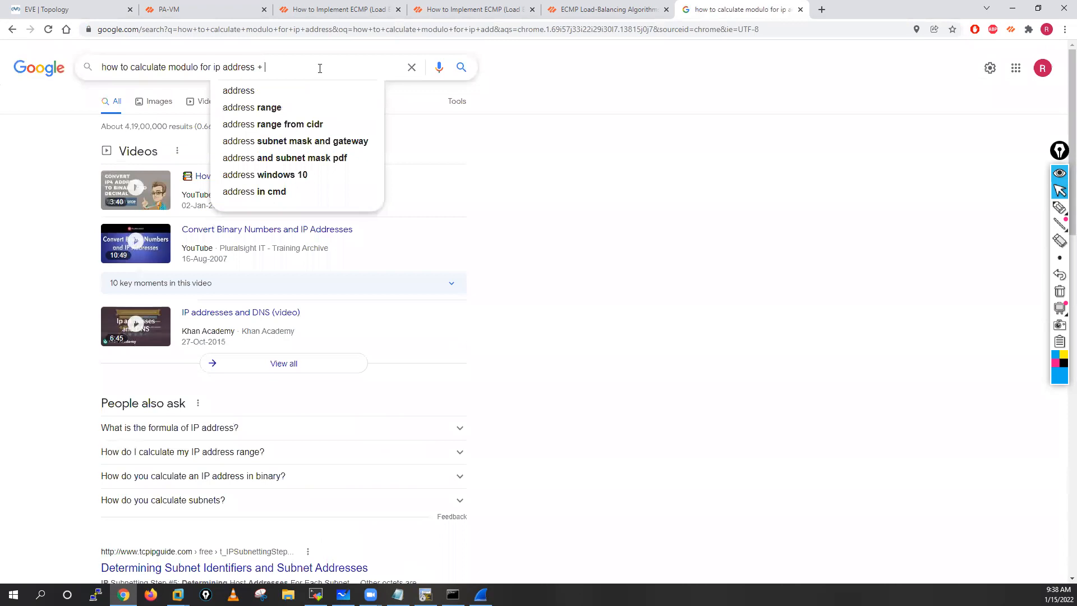
type("Palo Alto")
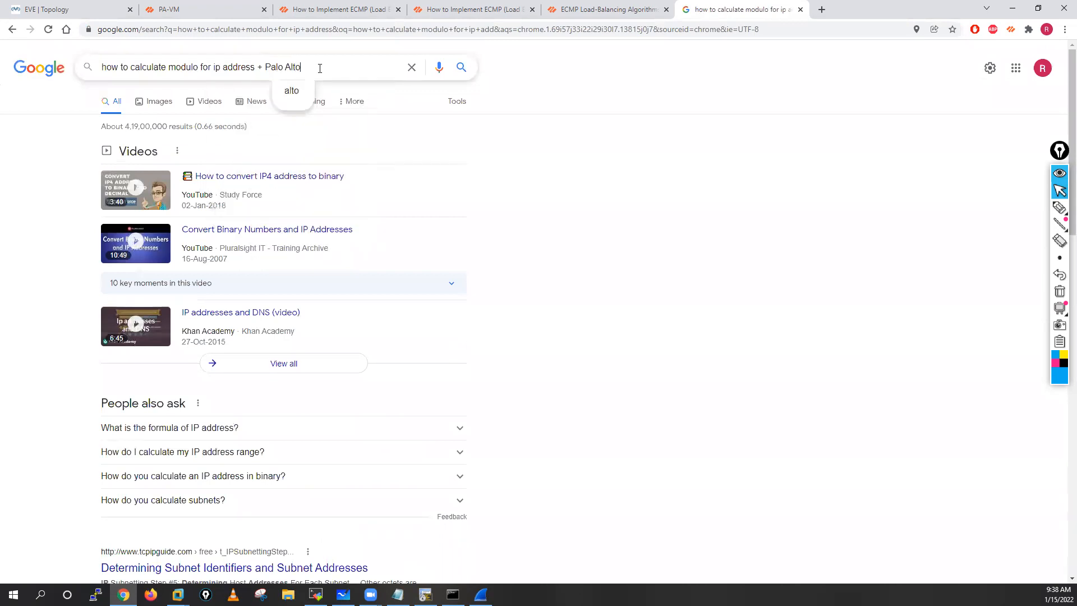
key("Return")
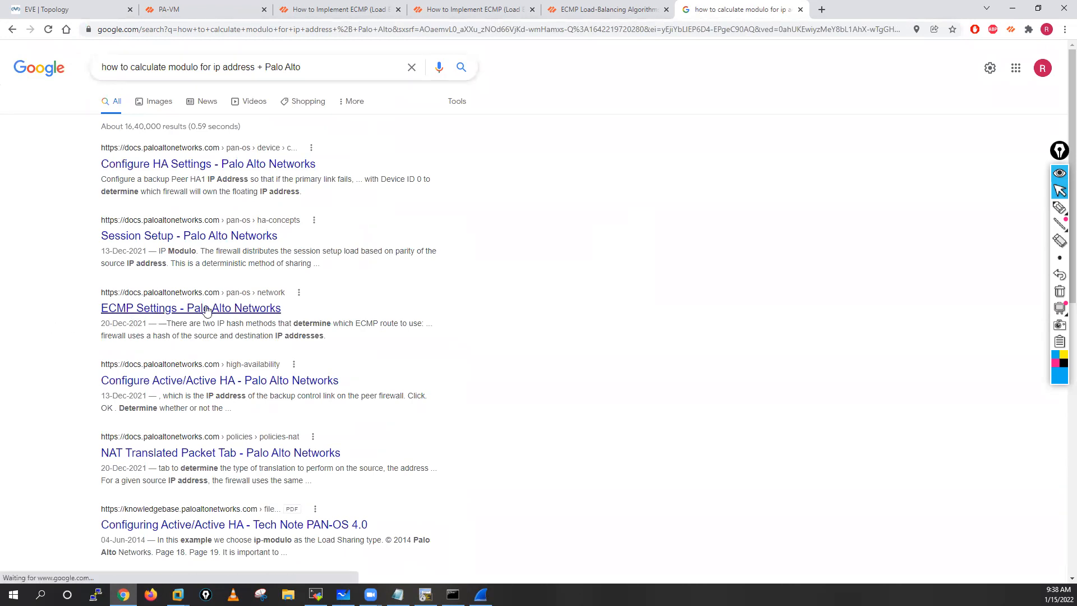
Step: Look through the search results, open the Palo Alto use case on Active/Active HA for ARP Load-Sharing, and skim it for IP Modulo
scroll(307, 318, "down", 3)
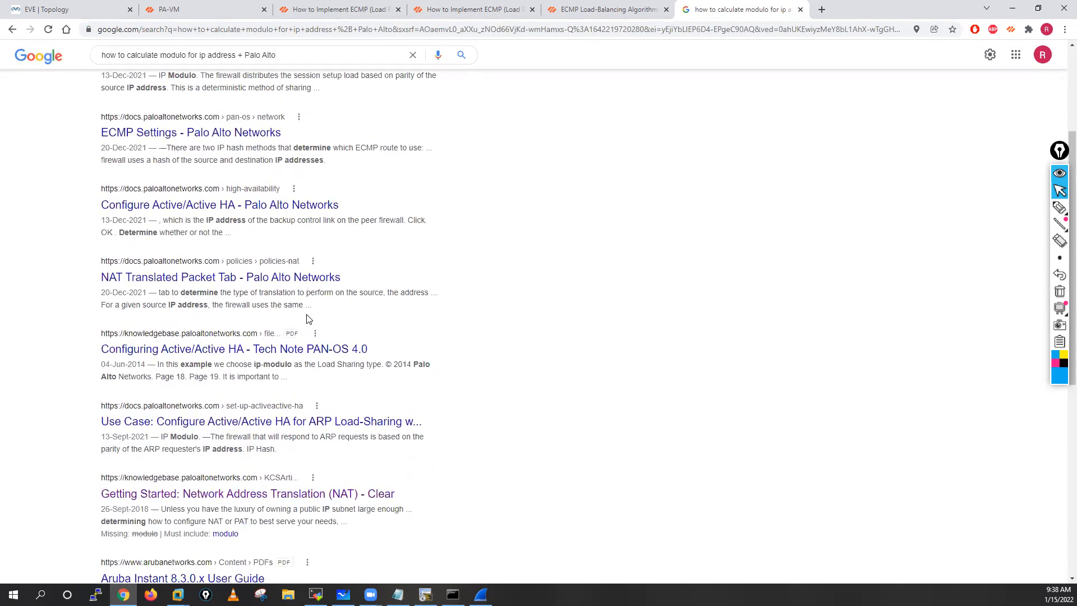
scroll(307, 319, "up", 3)
scroll(307, 319, "down", 6)
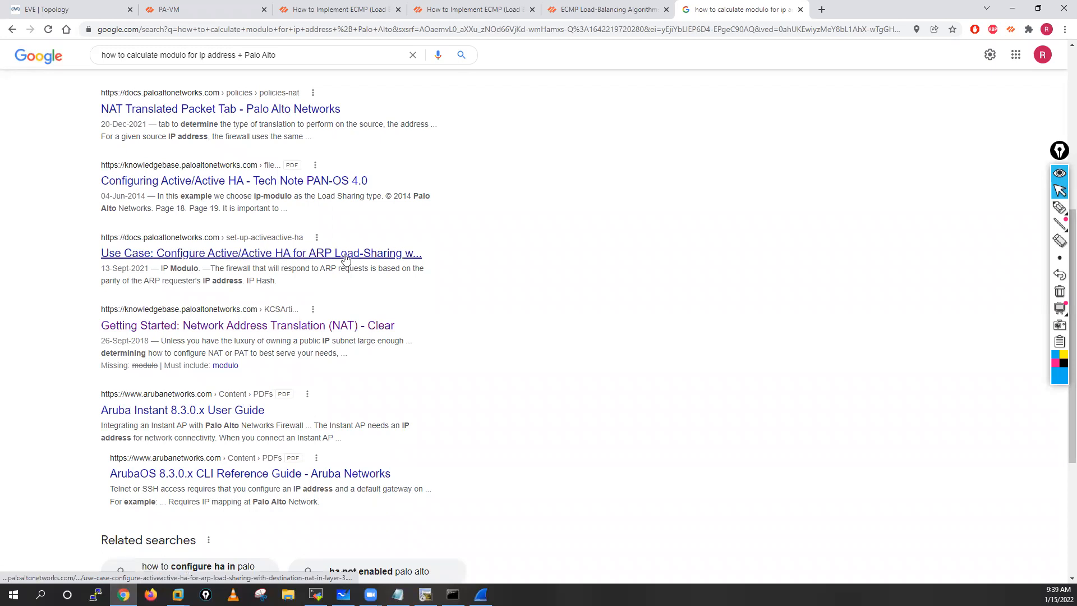
left_click(252, 259)
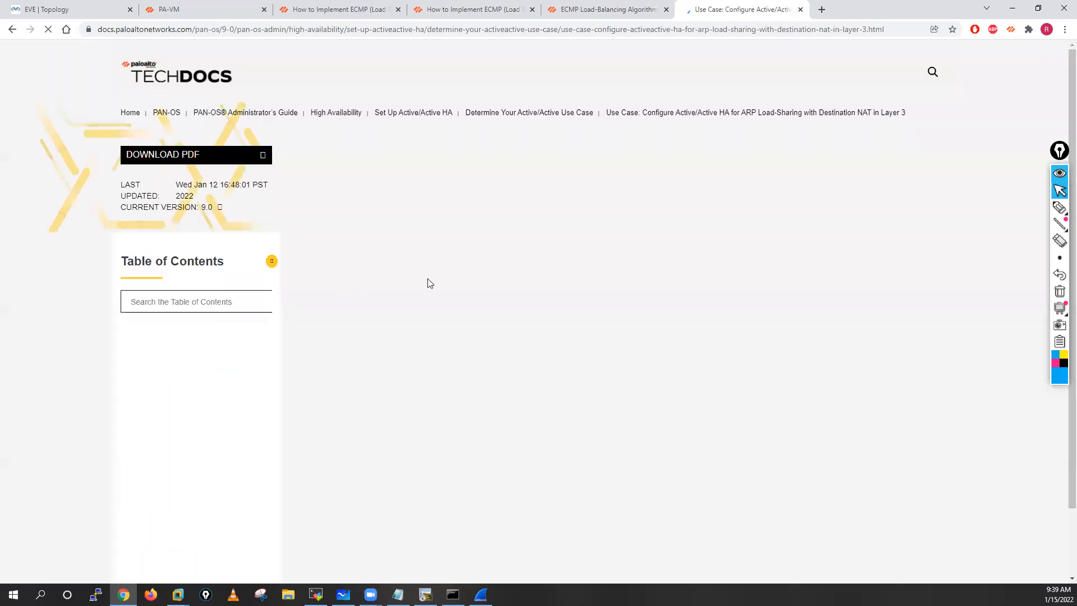
scroll(548, 354, "down", 7)
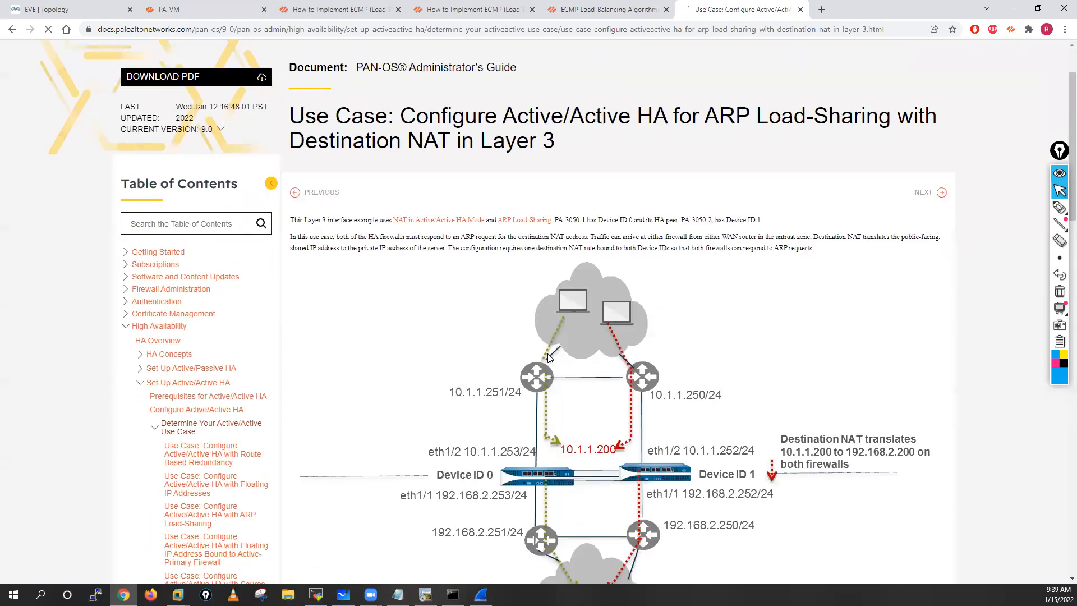
scroll(550, 358, "down", 15)
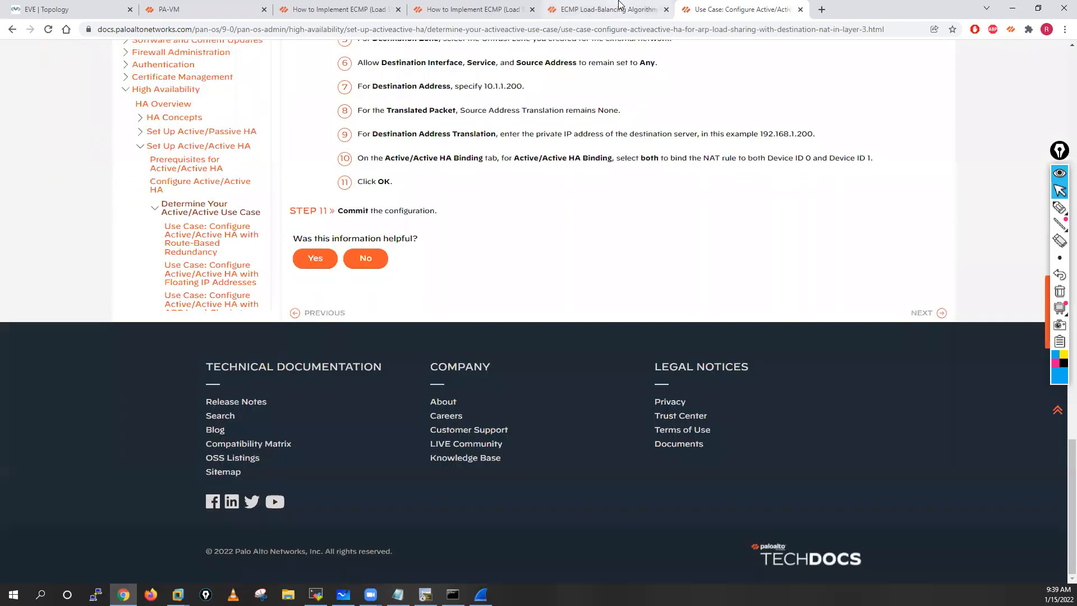
Step: Return to the EVE topology and sketch beside it a box with an arrow below, plus an arrow into a small circle and one diagonally out
left_click(619, 4)
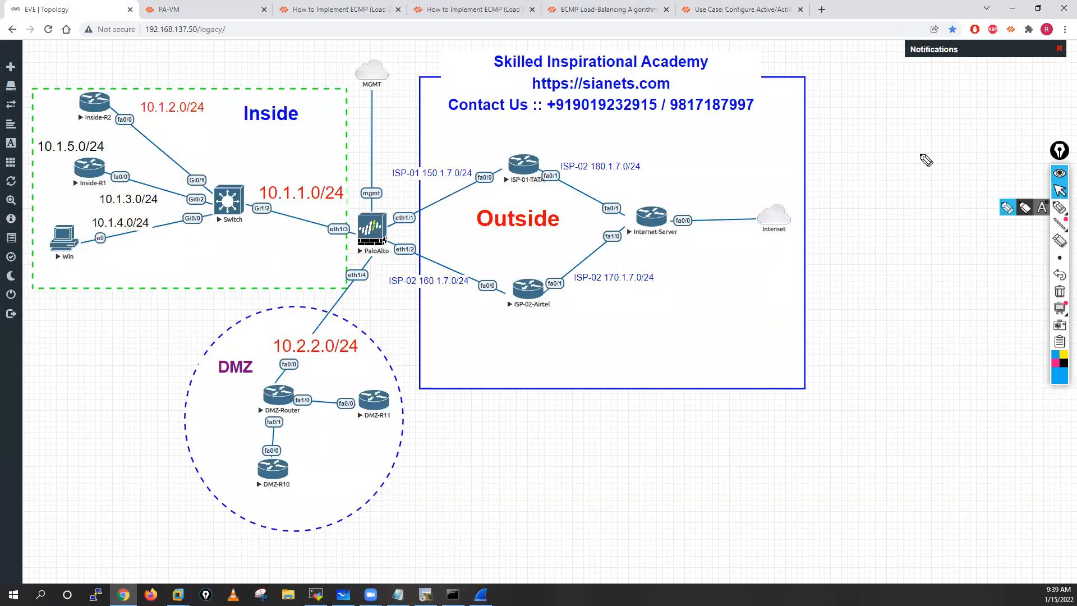
left_click(1059, 207)
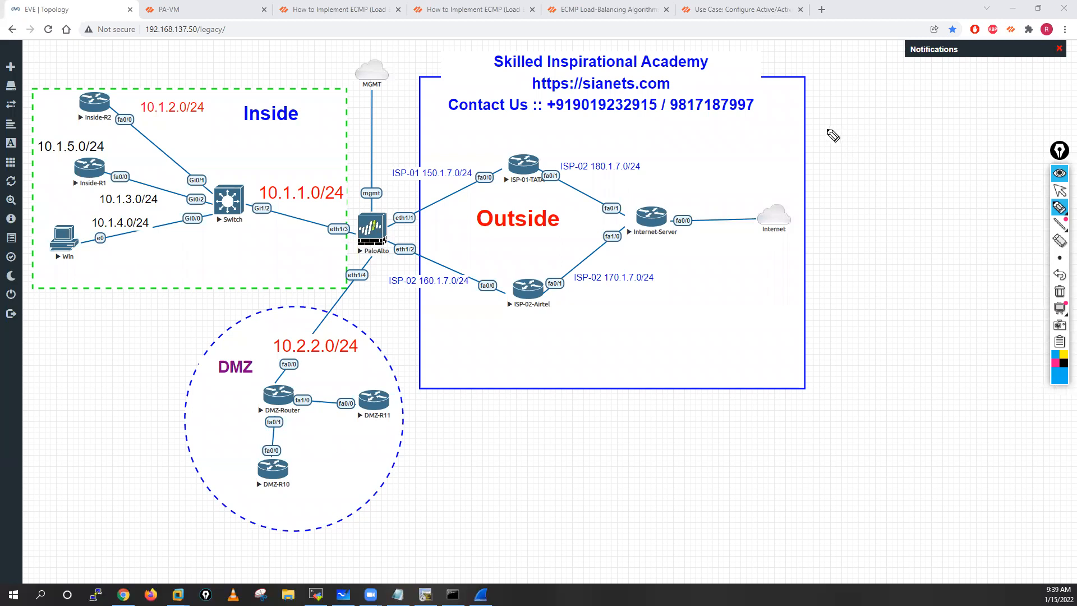
mouse_move(830, 147)
left_mouse_down()
mouse_move(902, 113)
mouse_move(839, 151)
mouse_move(873, 168)
mouse_move(878, 185)
mouse_move(907, 167)
mouse_move(892, 181)
left_mouse_up()
mouse_move(897, 225)
left_mouse_down()
mouse_move(960, 222)
mouse_move(1012, 178)
mouse_move(1012, 193)
left_mouse_up()
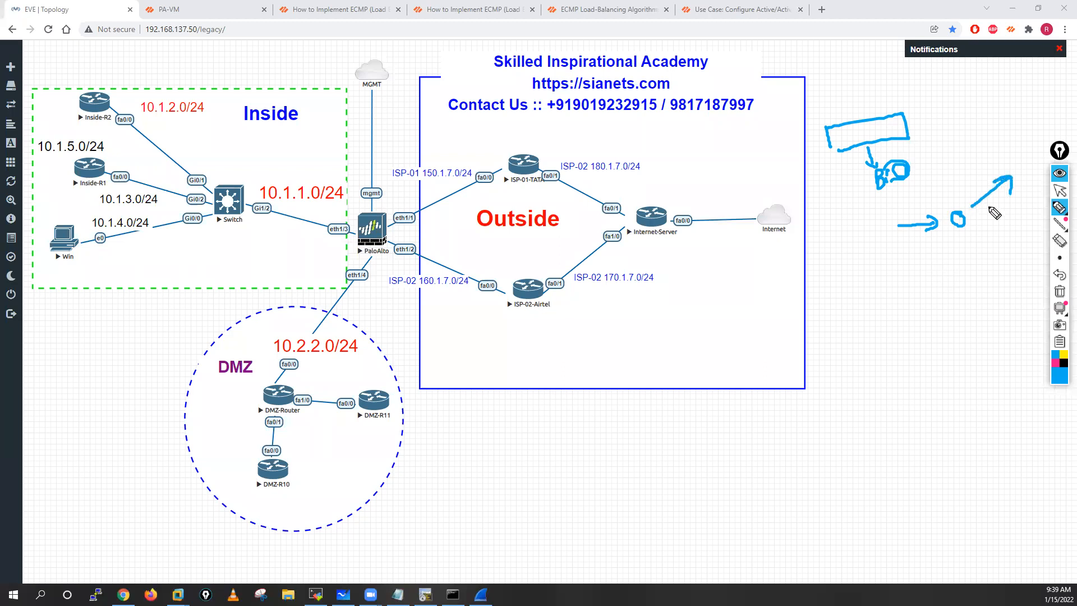
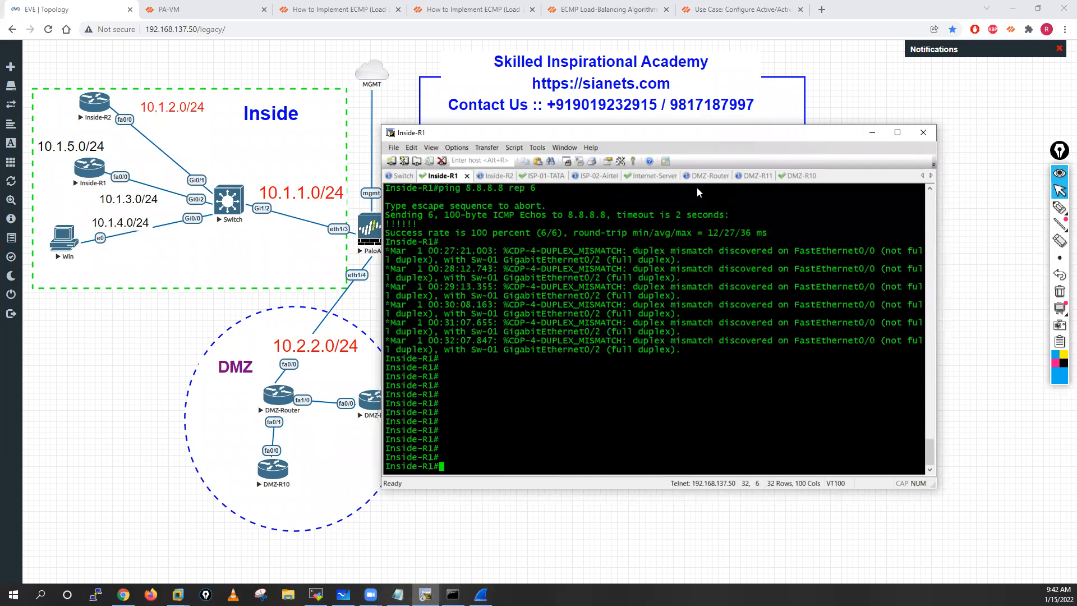
Step: Ping 8.8.8.8 from Inside-R1, check the echo replies on Internet-Server, and leave blank lines after them
type("ping 8.8.8.8")
key("Return")
left_click(652, 176)
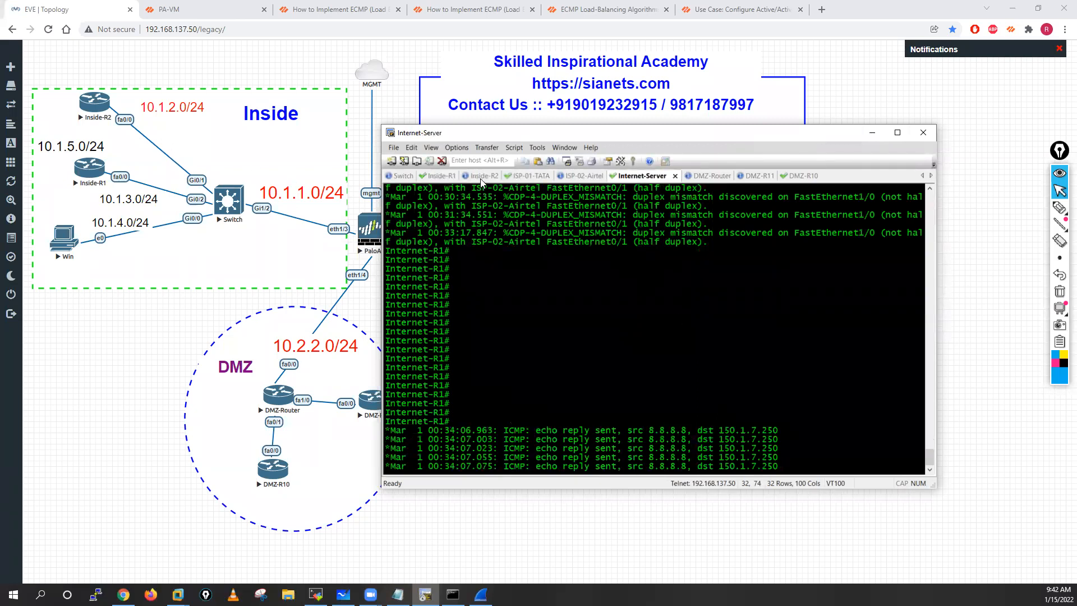
key("Return")
key("Return")
key("Return")
key("Return")
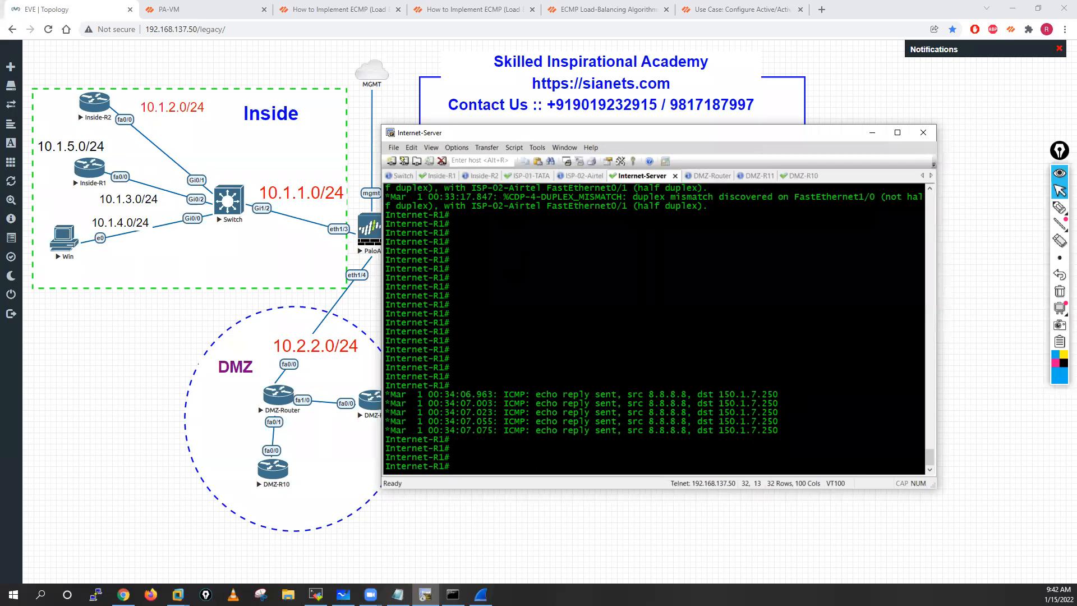
Step: Enter privileged mode on Inside-R2 and ping 8.8.8.8
left_click(483, 176)
key("Return")
key("Return")
key("Return")
key("Return")
key("Return")
key("Return")
key("Return")
type("en")
key("Return")
key("Return")
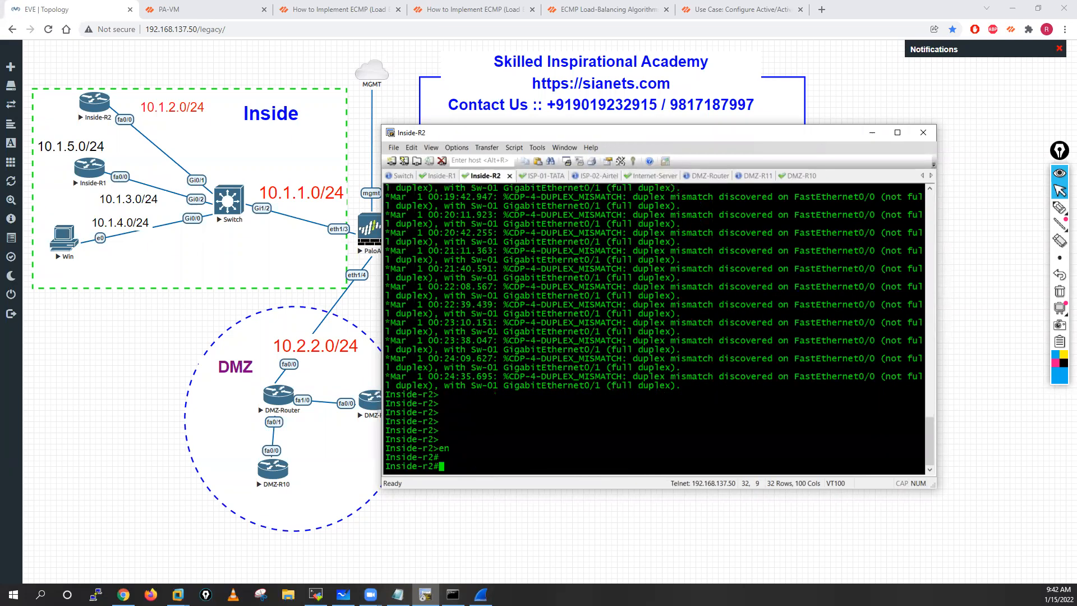
key("Return")
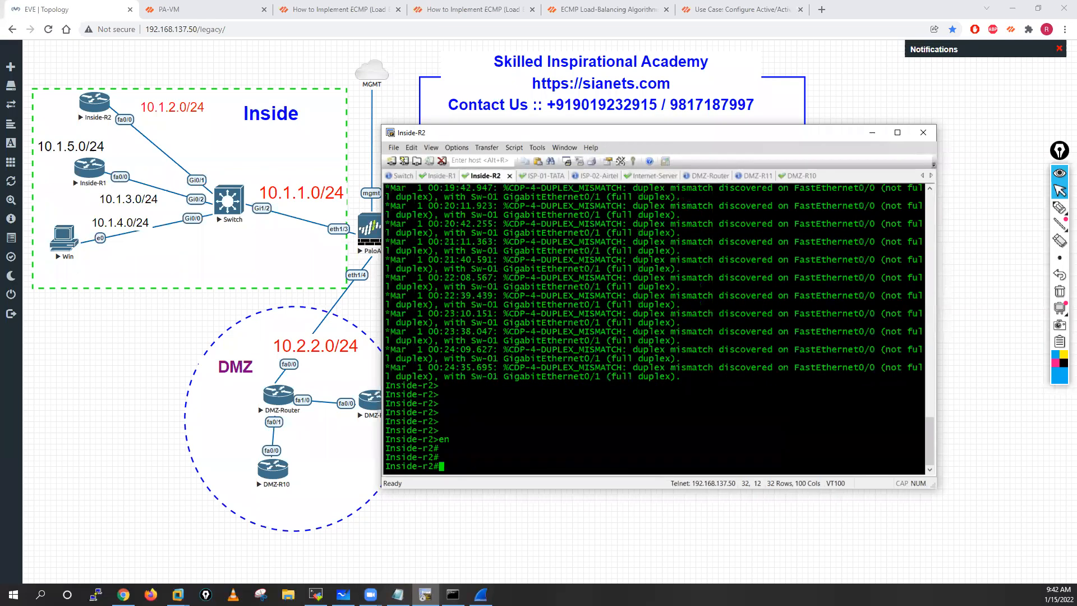
type("ping 8.8.8.8")
key("Return")
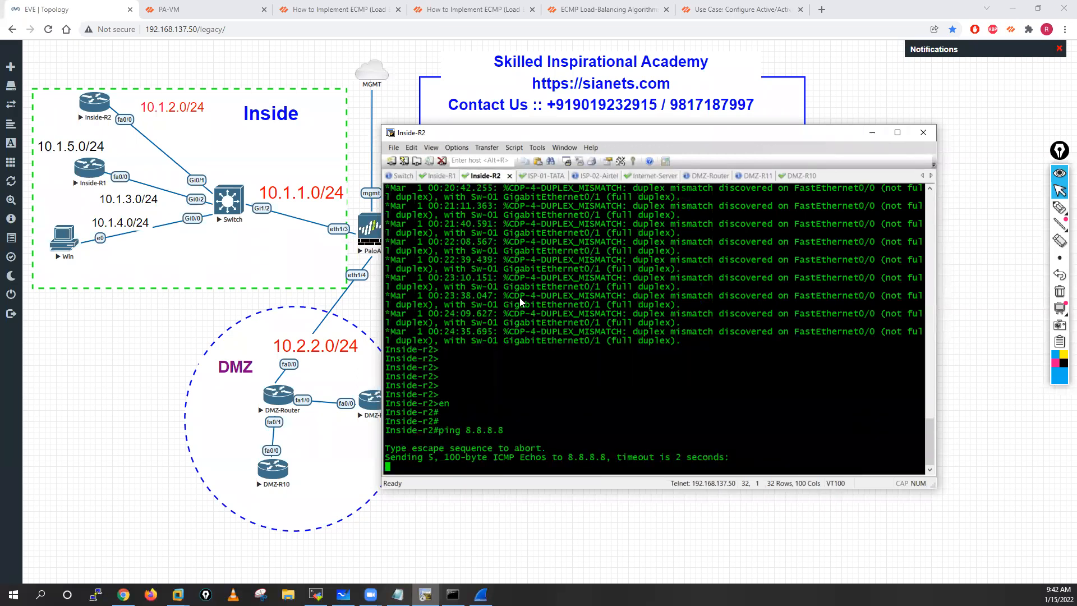
Step: Examine the destination of Inside-R2's echo replies on Internet-Server and leave blank lines after them
left_click(705, 176)
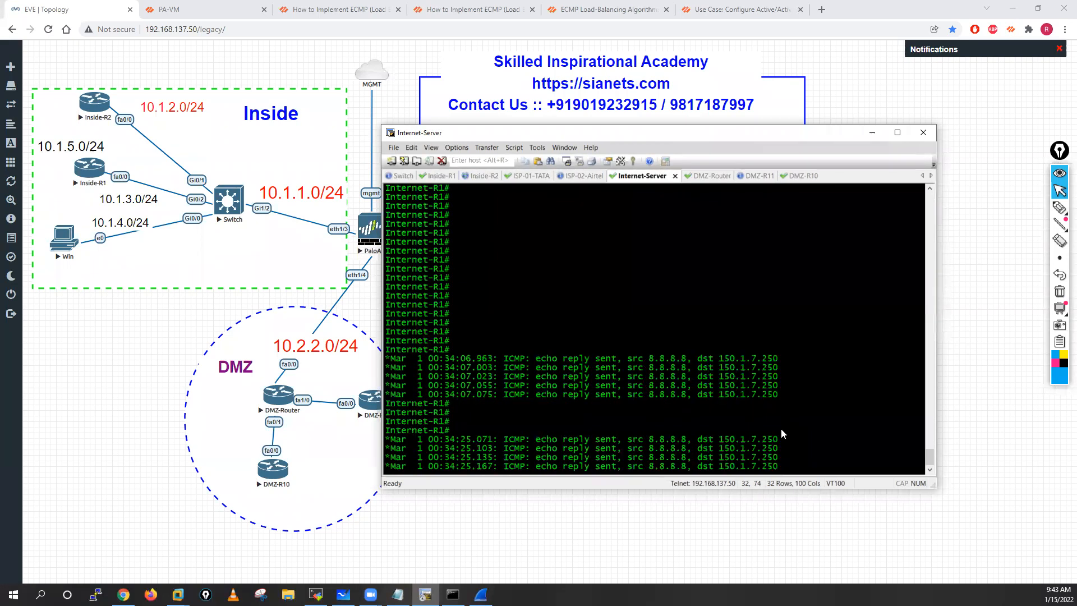
left_click_drag(719, 439, 778, 439)
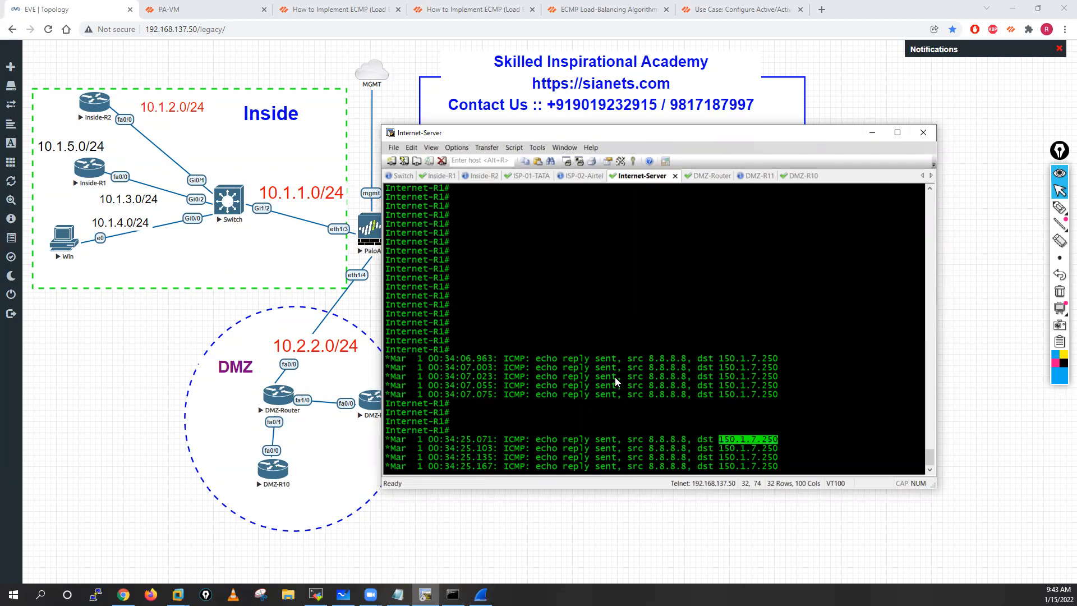
key("Return")
key("Return")
key("Return")
key("Return")
key("Return")
key("Return")
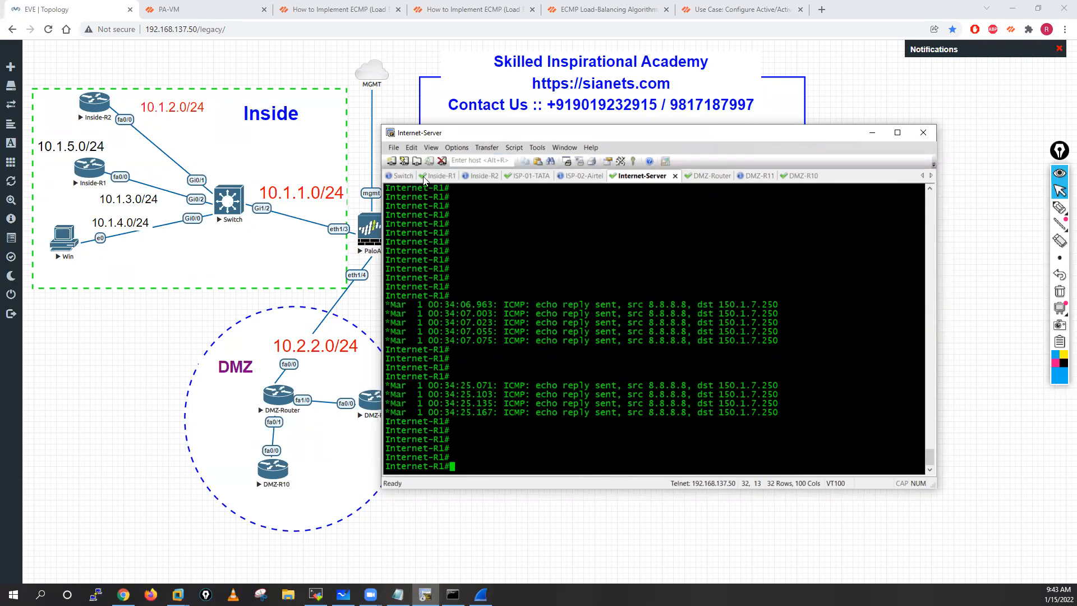
Step: Enter privileged mode on the Switch, ping 8.8.8.8, and check the echo replies on Internet-Server
left_click(402, 176)
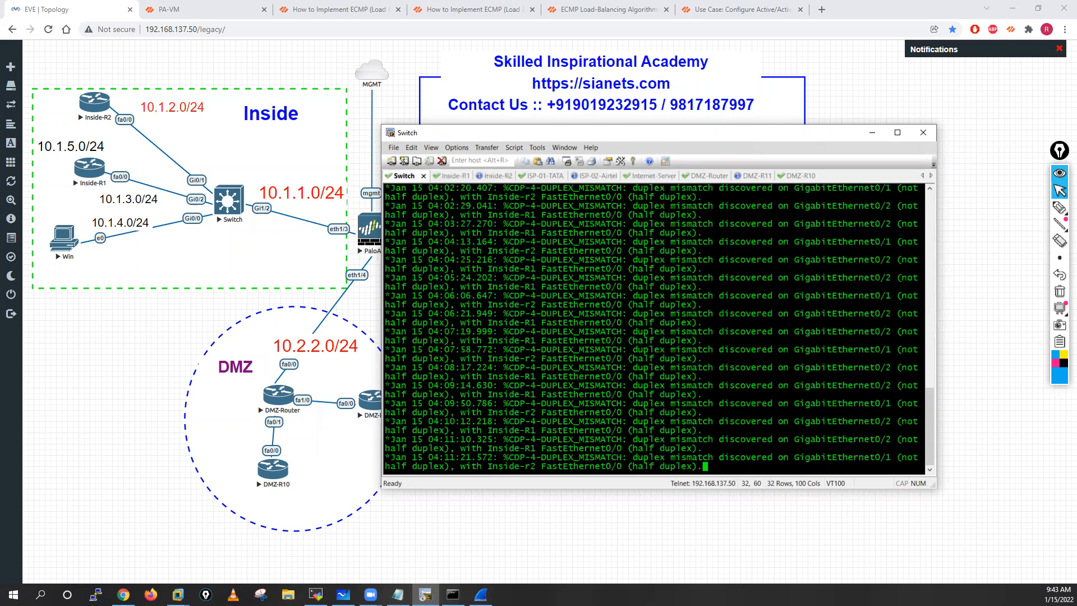
key("Return")
key("Return")
key("Return")
key("Return")
key("Return")
key("Return")
key("Return")
key("Return")
key("Return")
key("Return")
key("Return")
key("Return")
key("Return")
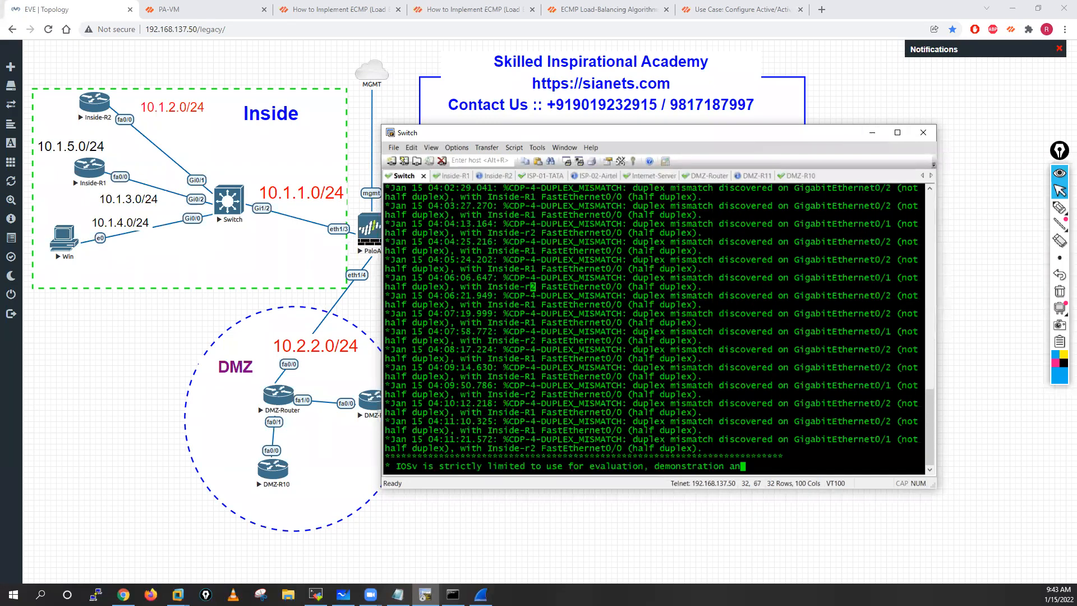
type("en")
key("Return")
key("Return")
key("Return")
key("Return")
type("ping 8.8")
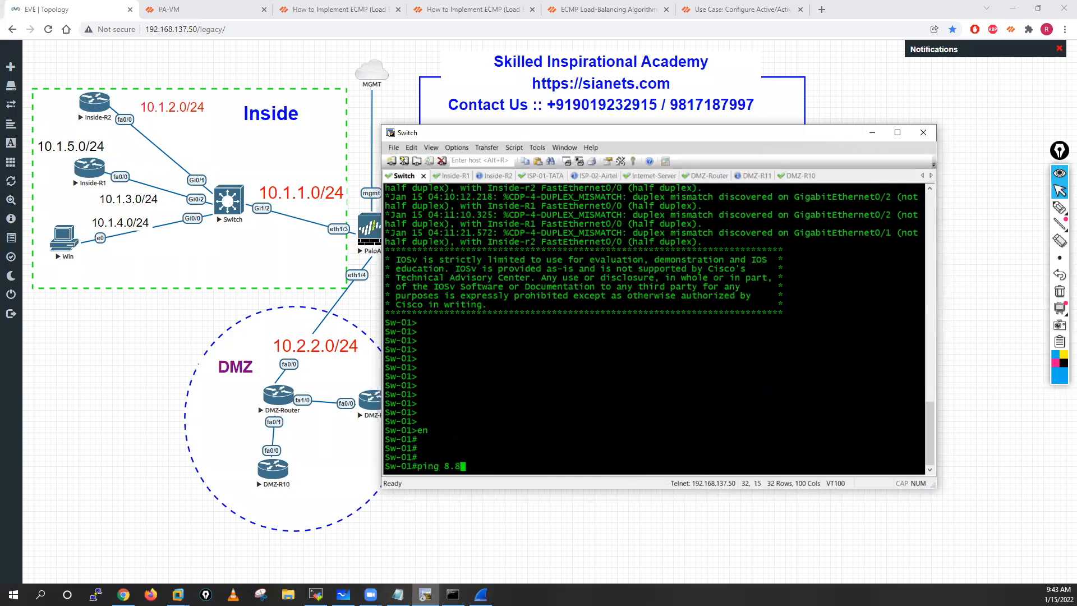
type(".8")
key("Return")
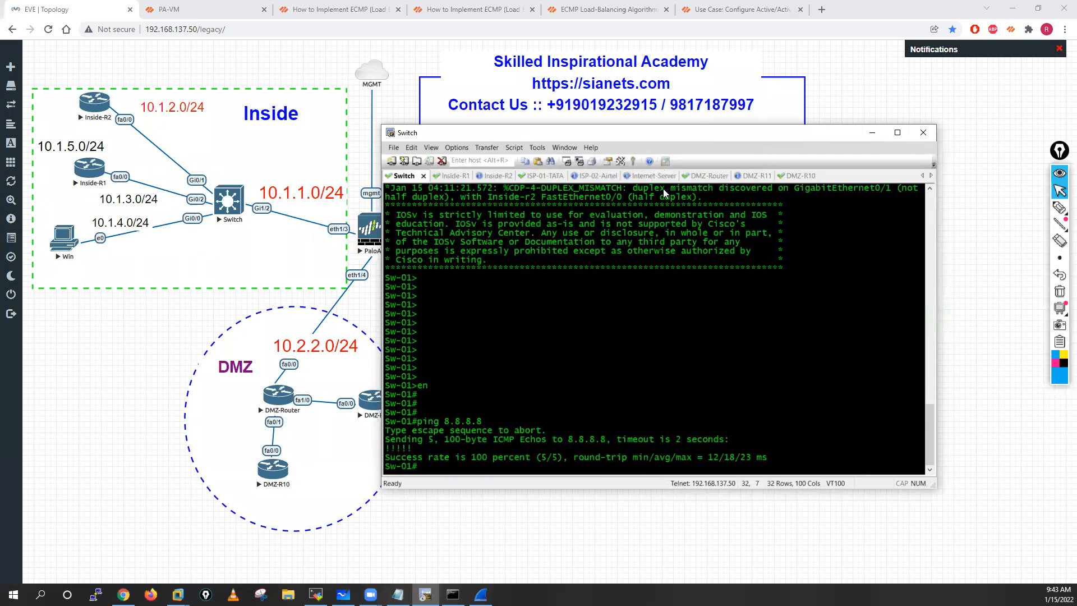
left_click(645, 175)
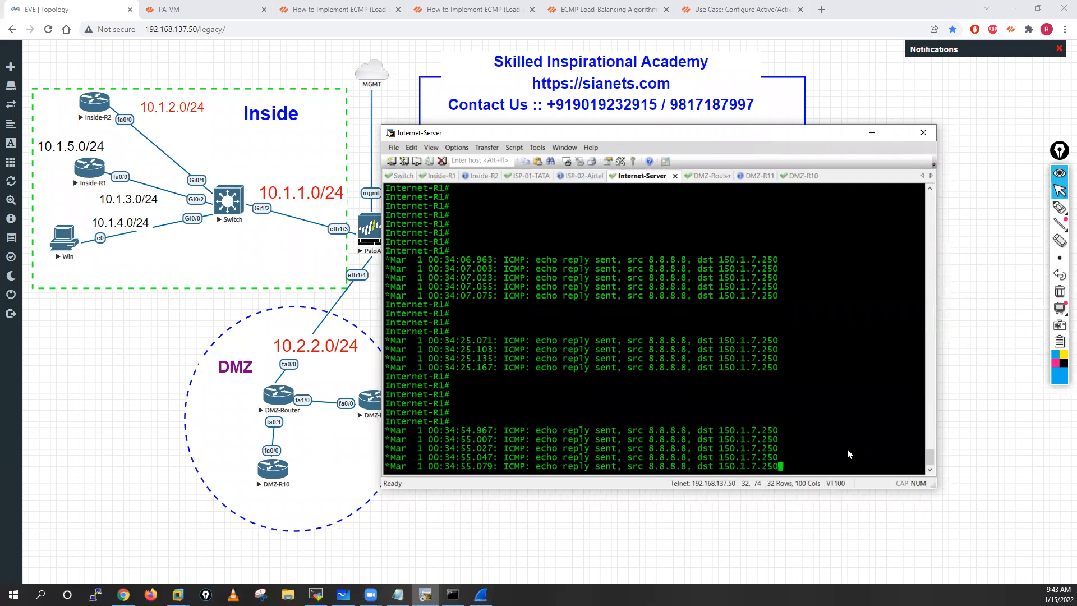
Step: List the Switch's interface addresses with "sh ip int brief"
left_click(403, 176)
key("Return")
key("Return")
key("Return")
key("Return")
key("Return")
type("sh ip in")
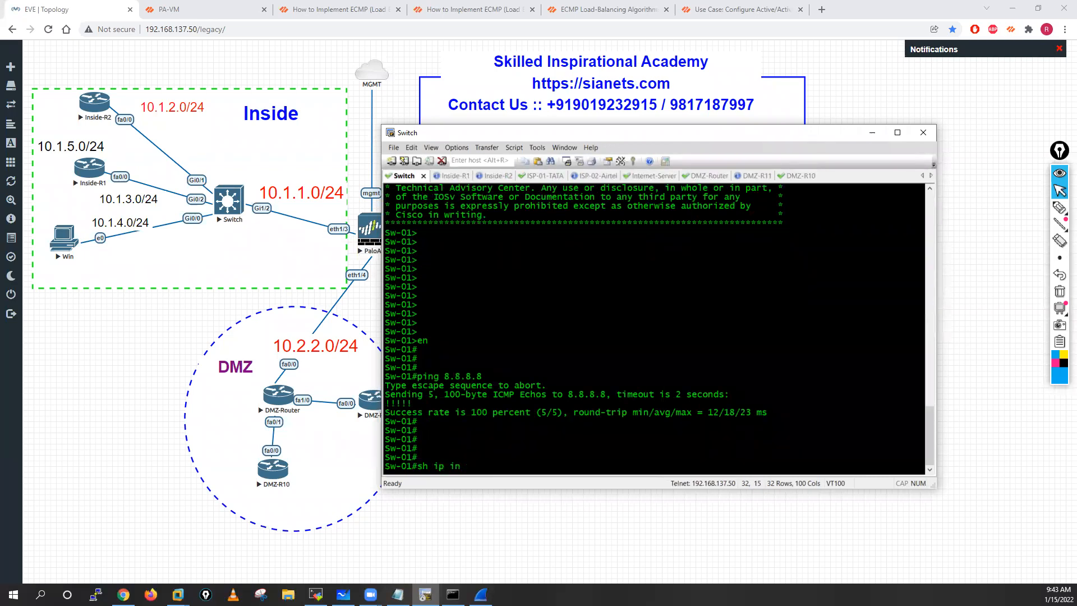
type("t bri")
key("Tab")
key("Return")
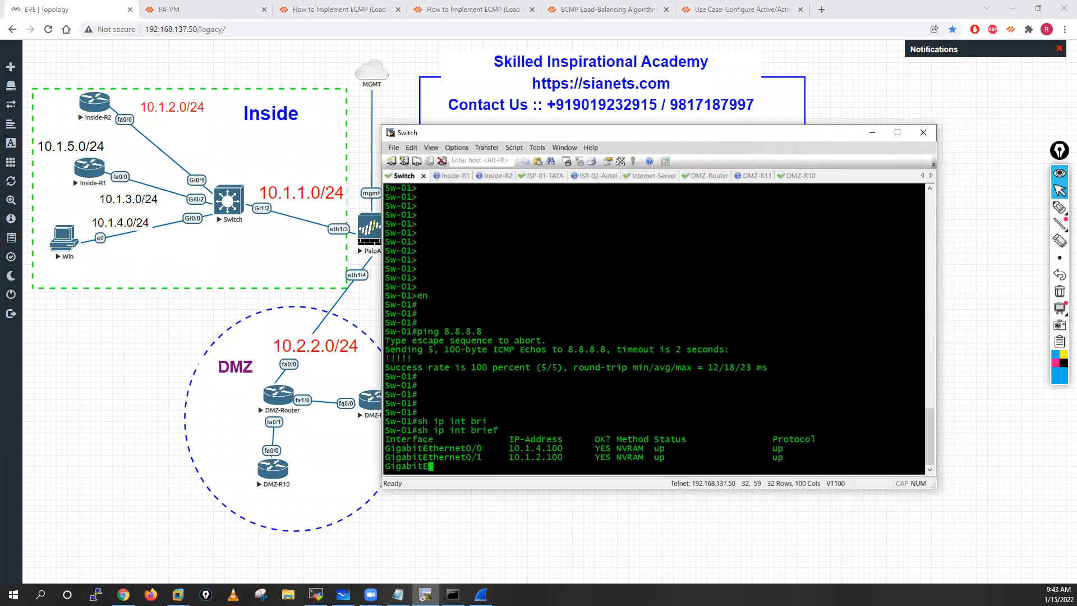
key("Return")
key("Return")
key("Return")
key("Return")
key("Return")
Step: Look up the ping source options, ping 8.8.8.8 from the Switch with source 10.1.4.100, and check the replies on Internet-Server
type("ping")
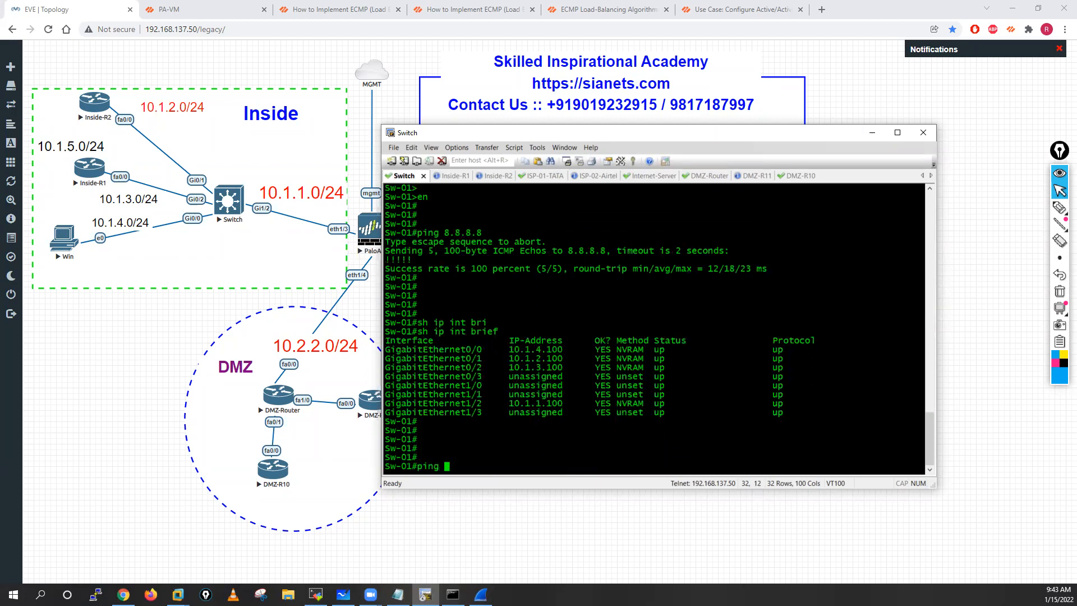
type(" 8.8.8.8 ?")
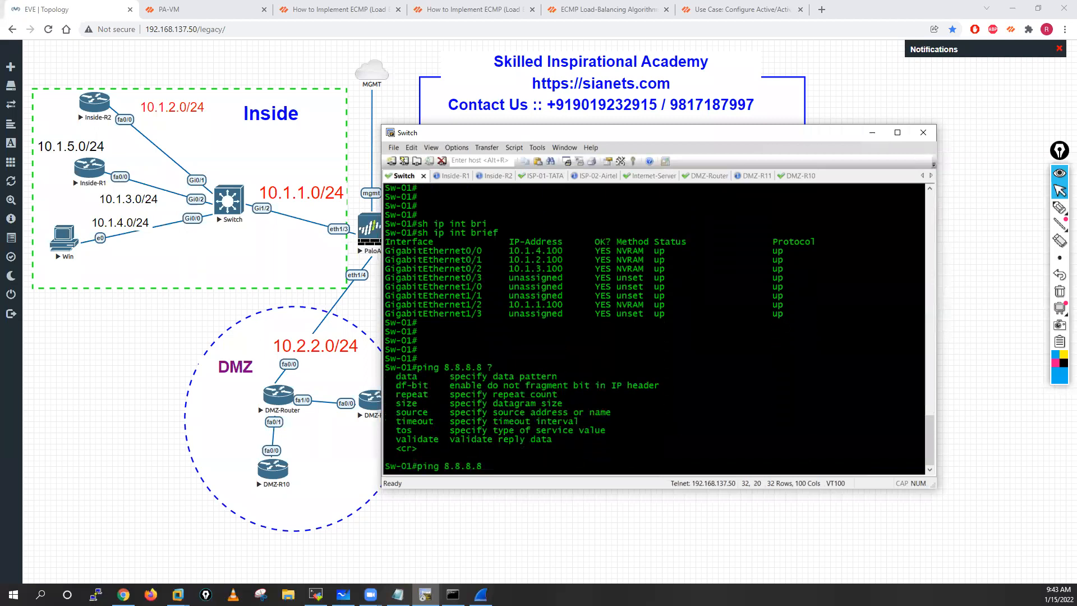
type(" so")
key("Tab")
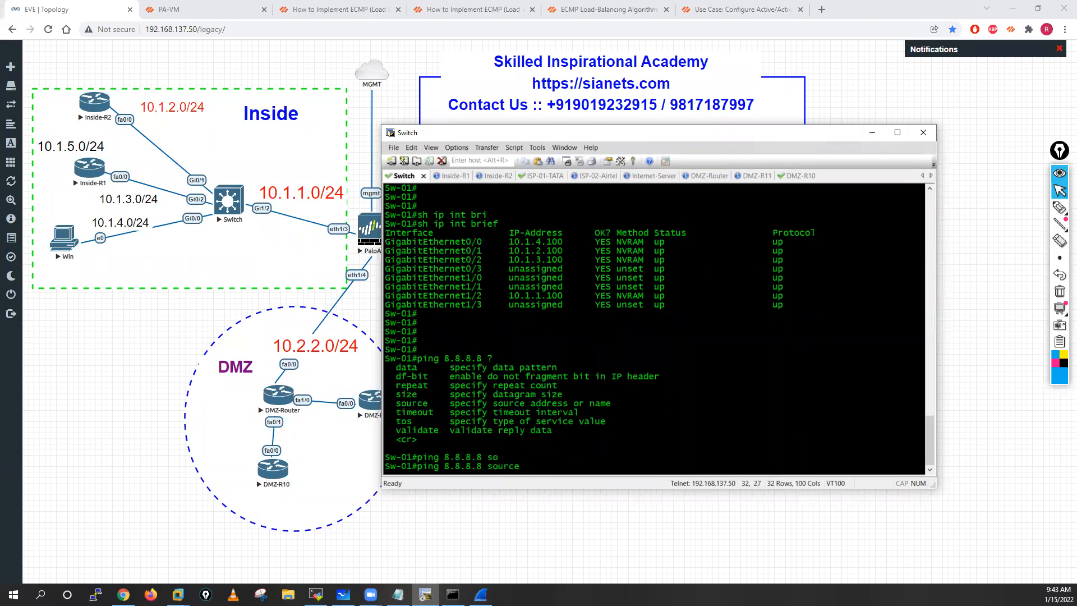
type("?")
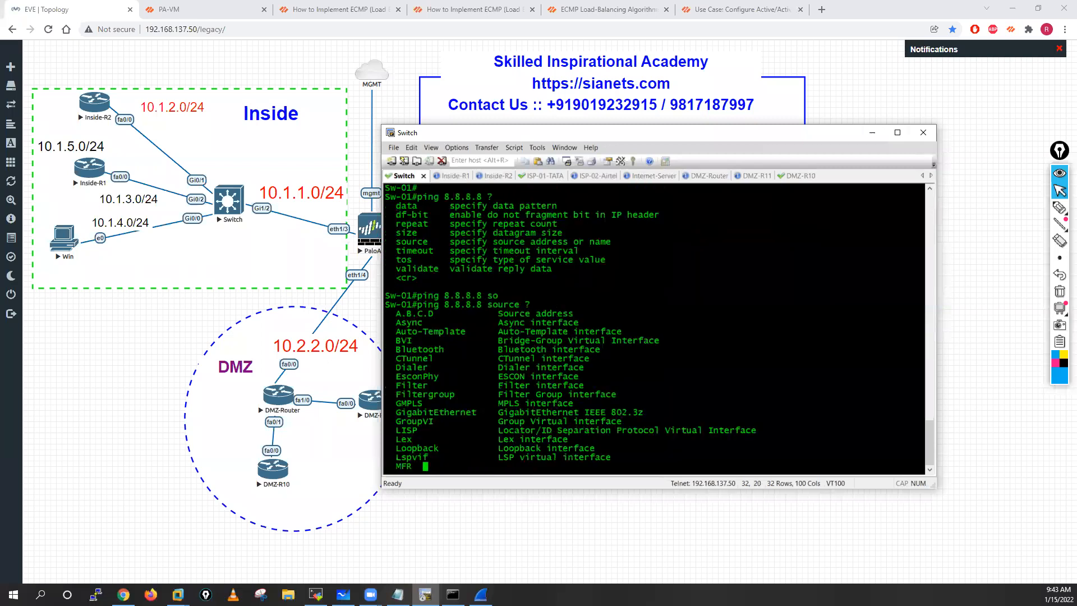
scroll(544, 227, "up", 7)
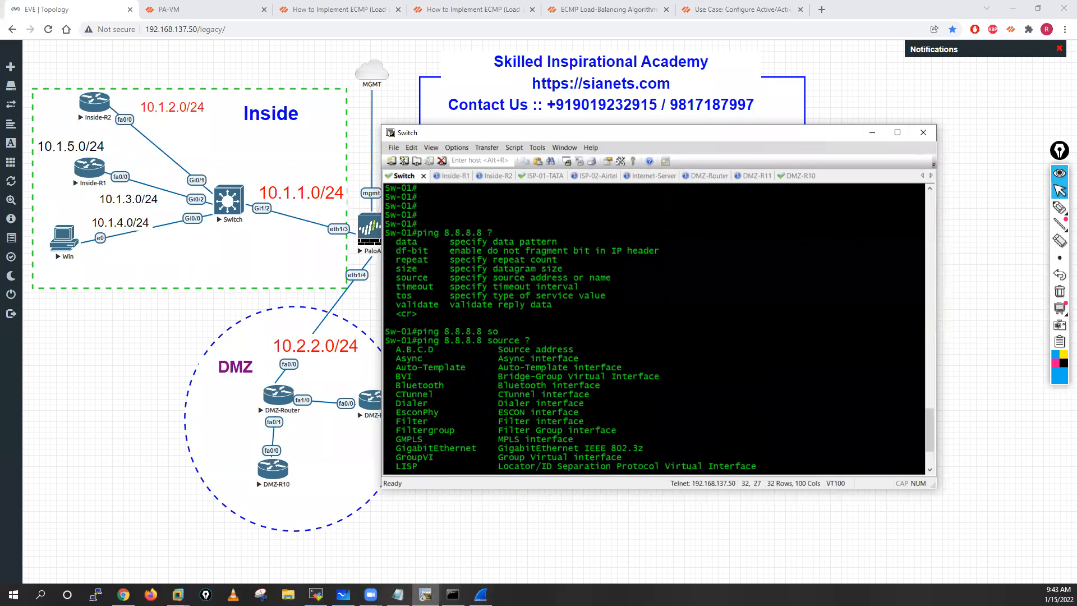
double_click(543, 205)
left_click_drag(511, 207, 562, 208)
right_click(738, 334)
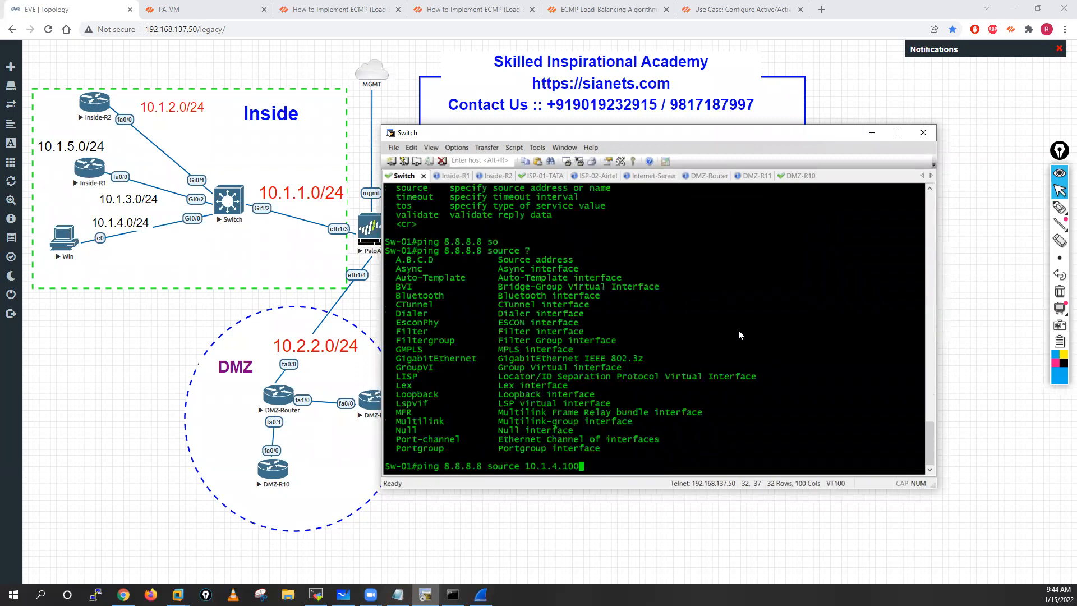
key("Return")
left_click(655, 176)
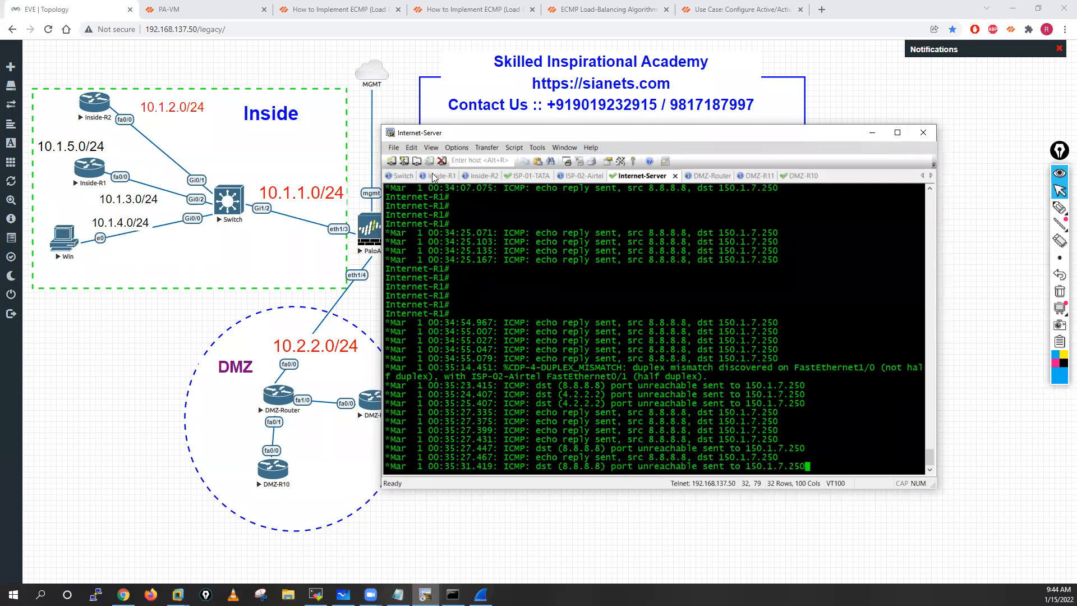
Step: Repeat the Switch's ping to 8.8.8.8 with source 10.1.3.100 and check the replies on Internet-Server
left_click(405, 177)
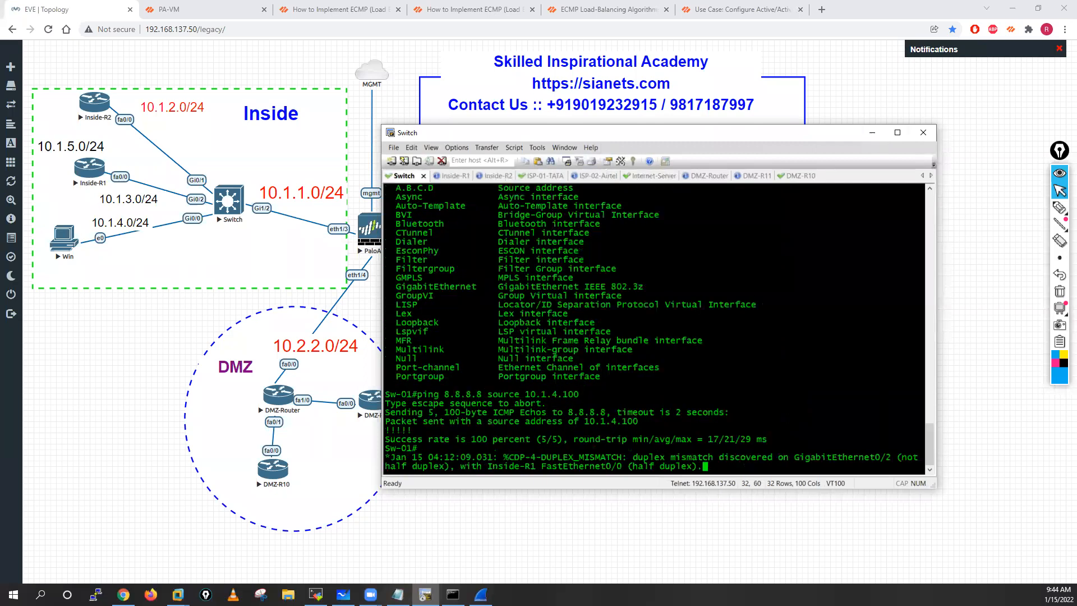
key("Return")
key("Return")
key("Return")
key("Up")
key("Left")
key("Left")
key("Left")
key("BackSpace")
type("3")
key("Return")
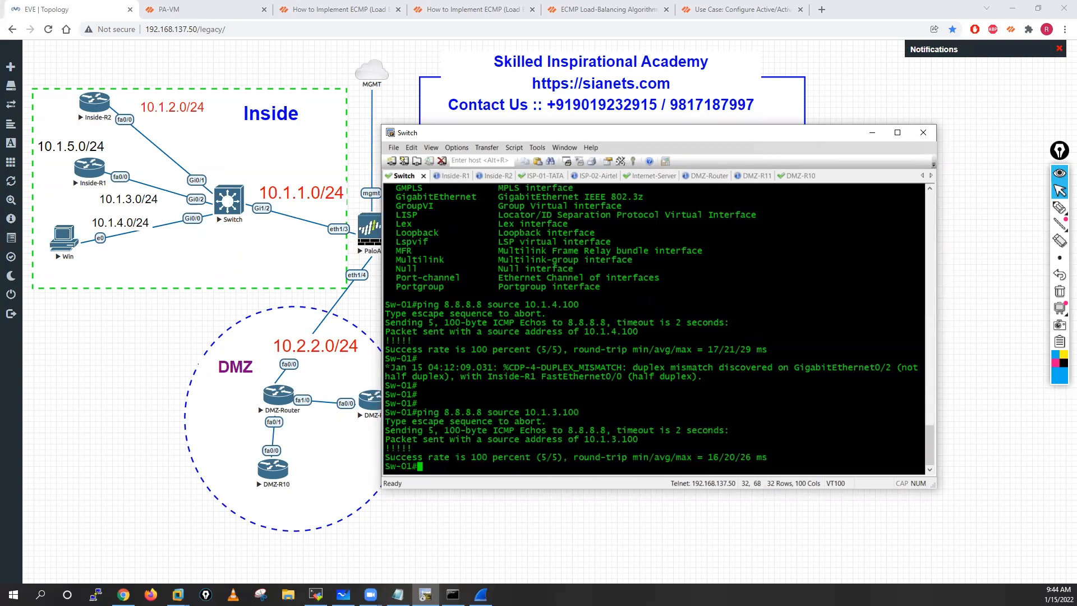
left_click(661, 177)
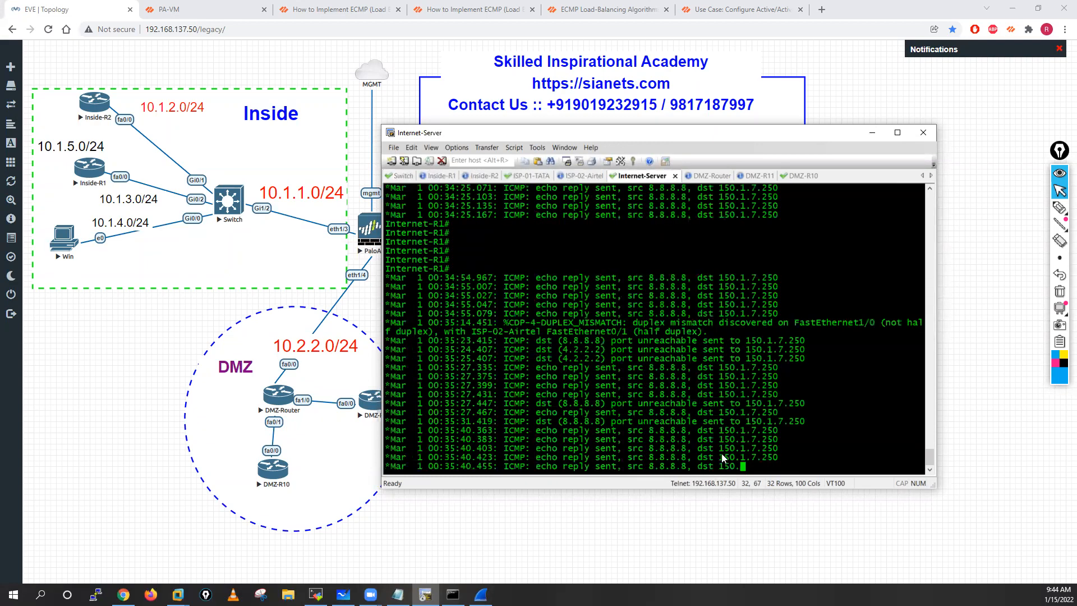
Step: Repeat the Switch's ping to 8.8.8.8 with source 10.1.2.100 and check the replies on Internet-Server
left_click(404, 177)
key("Return")
key("Up")
key("Left")
key("Left")
key("Left")
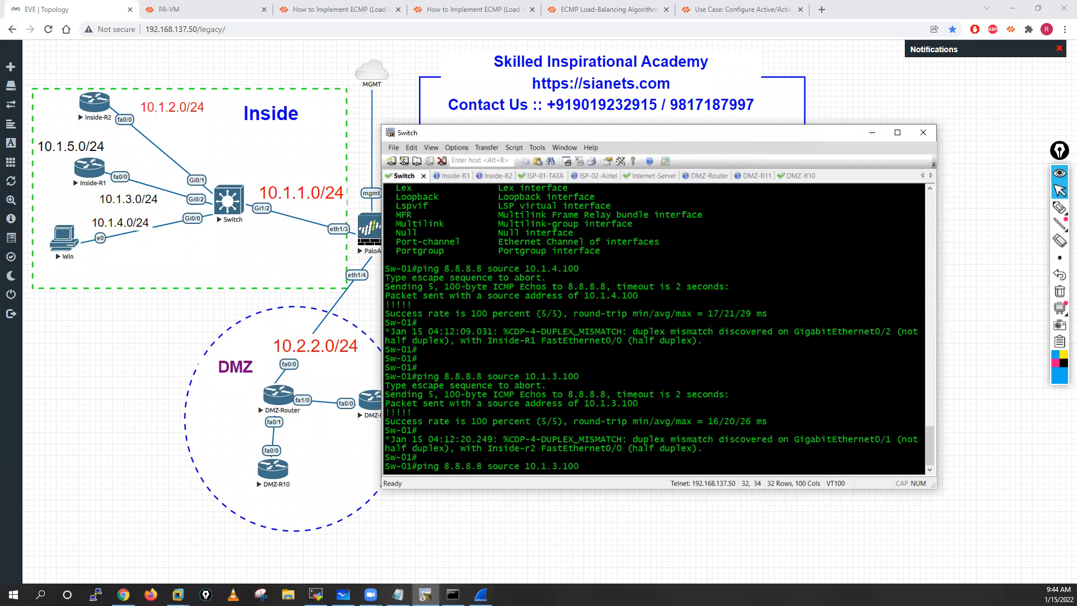
key("Left")
key("BackSpace")
type("2")
key("Return")
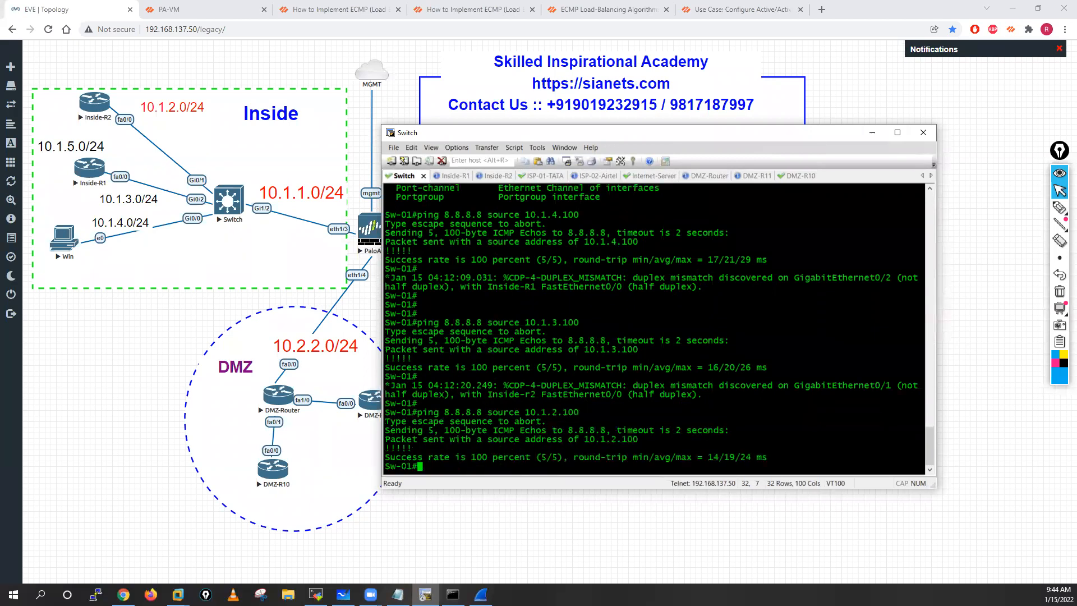
left_click(652, 176)
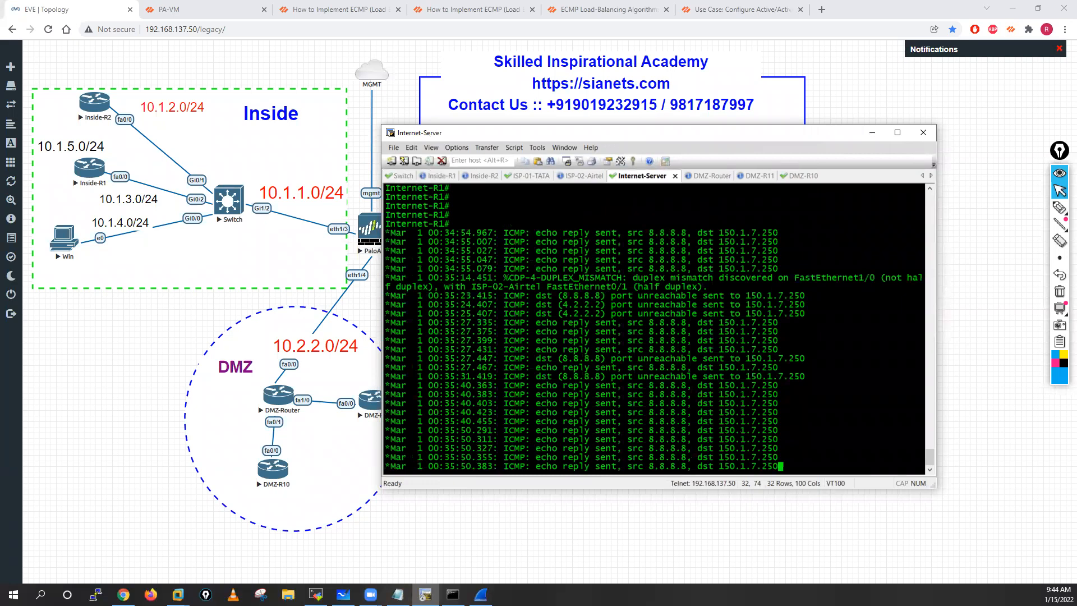
key("Return")
key("Return")
key("Return")
key("Return")
key("Return")
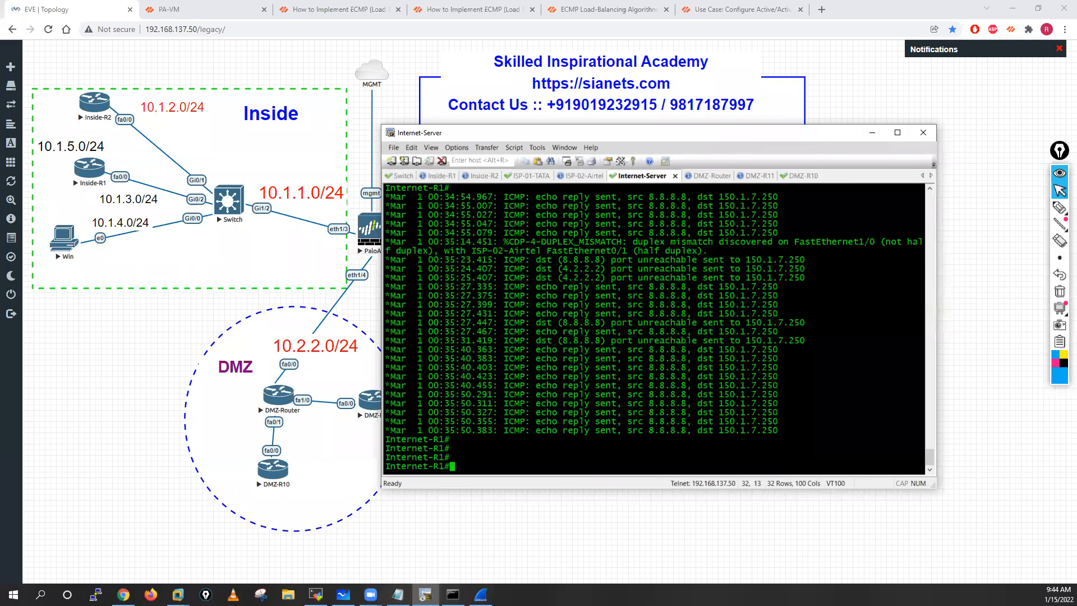
Step: In PA-VM, set VR-01's ECMP load-balance method to IP Hash with Use Source Address Only, and commit the change
left_click(148, 367)
left_click(224, 6)
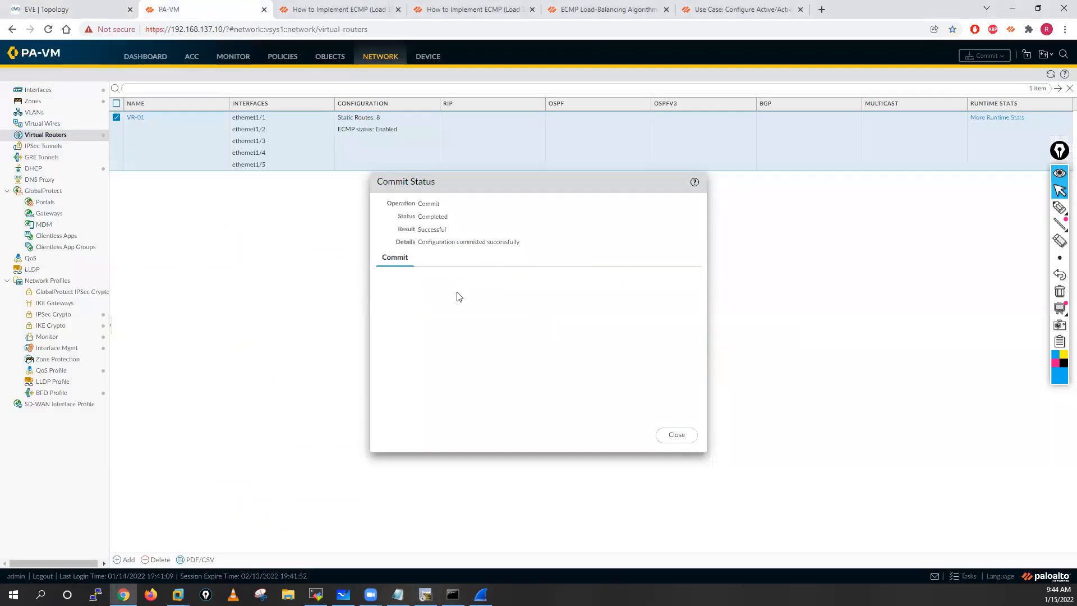
left_click(677, 435)
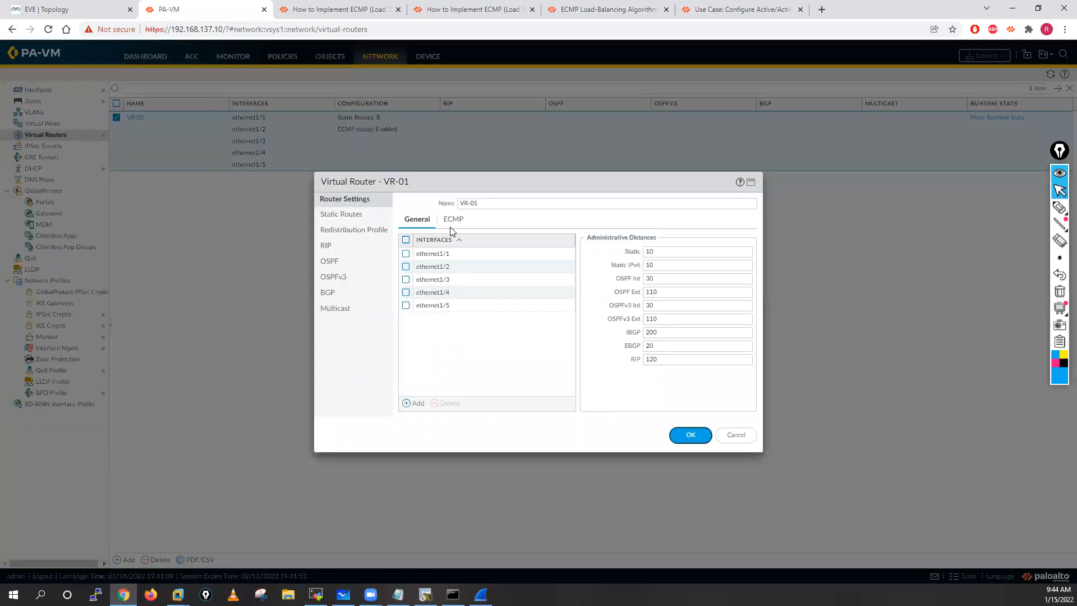
left_click(451, 222)
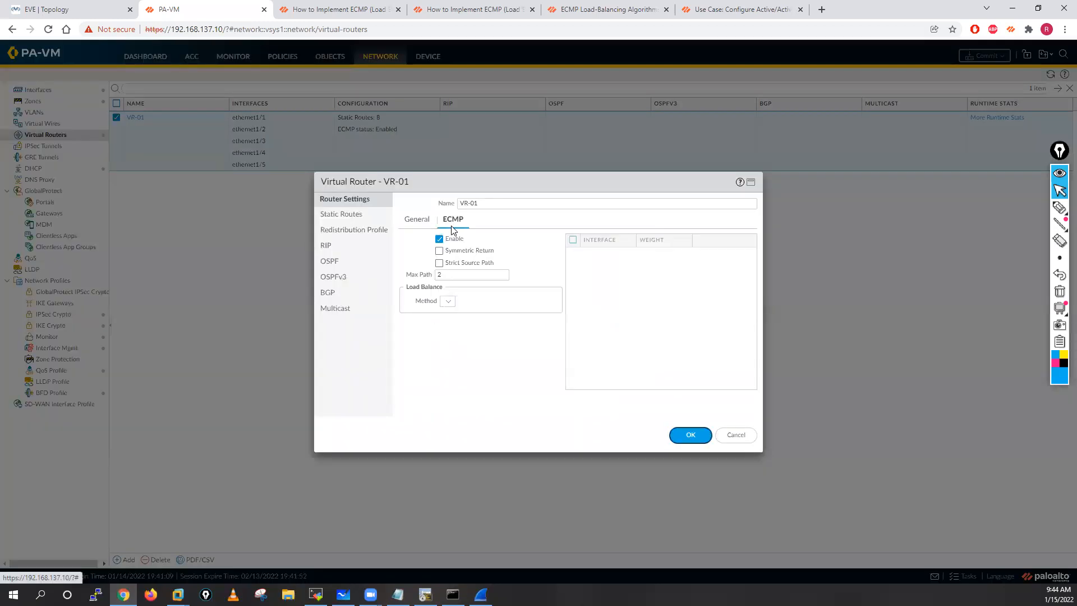
left_click(565, 304)
left_click(455, 328)
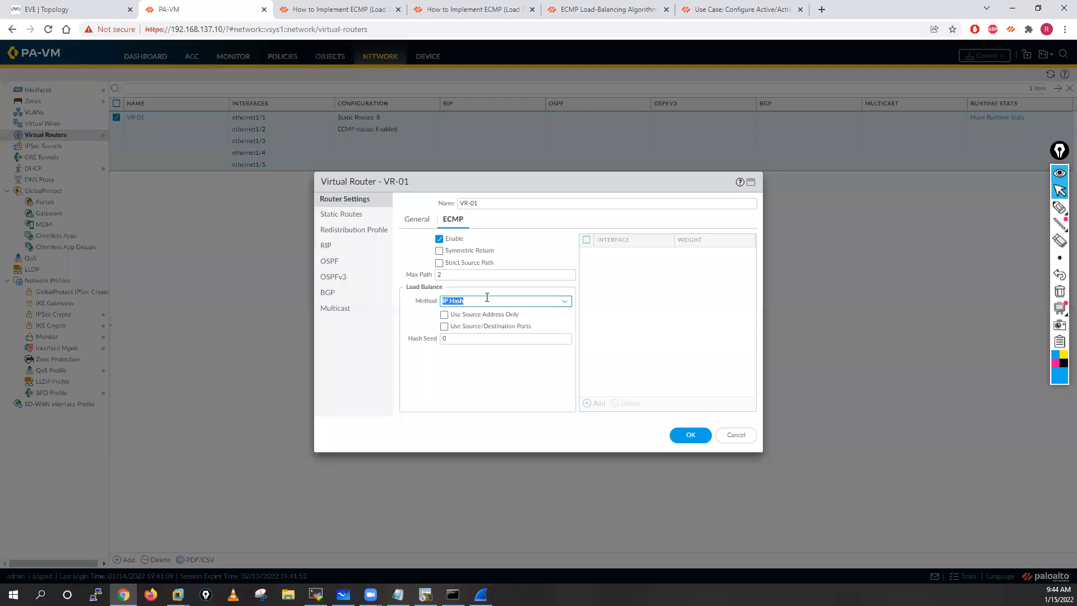
left_click(447, 315)
left_click(689, 436)
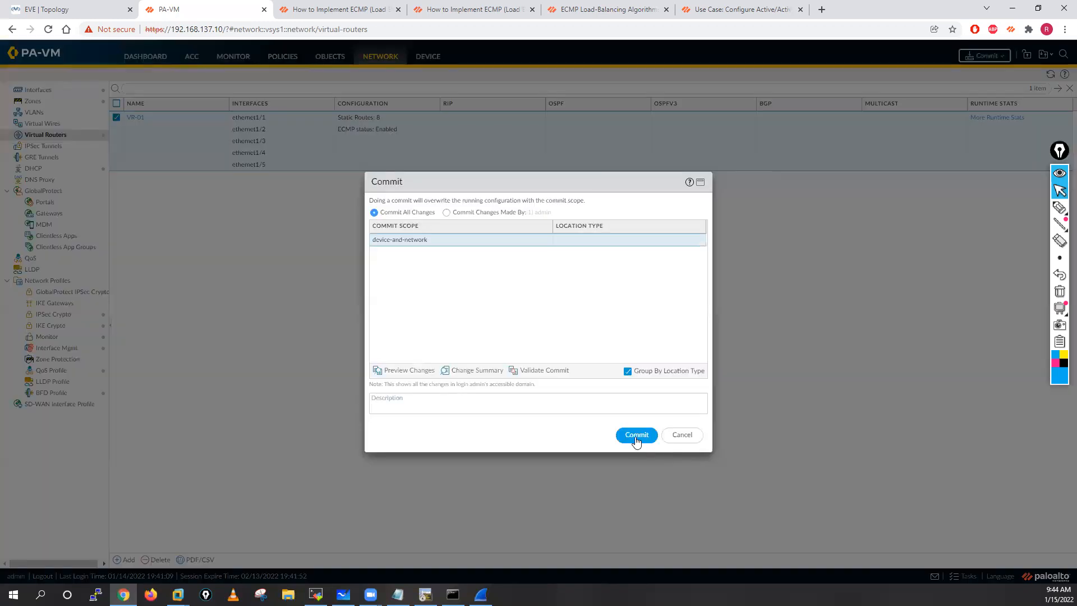
left_click(632, 436)
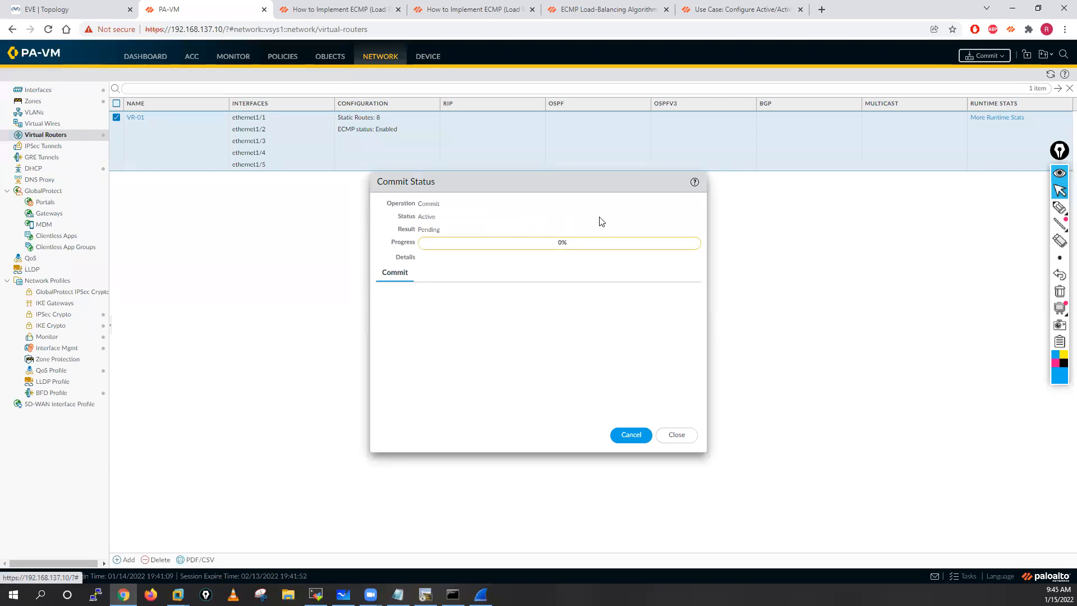
Step: Read how IP Hash uses source and destination addresses in the ECMP Load-Balancing Algorithms documentation, and close the documentation tabs
key("ctrl+Tab")
key("ctrl+Tab")
key("ctrl+Tab")
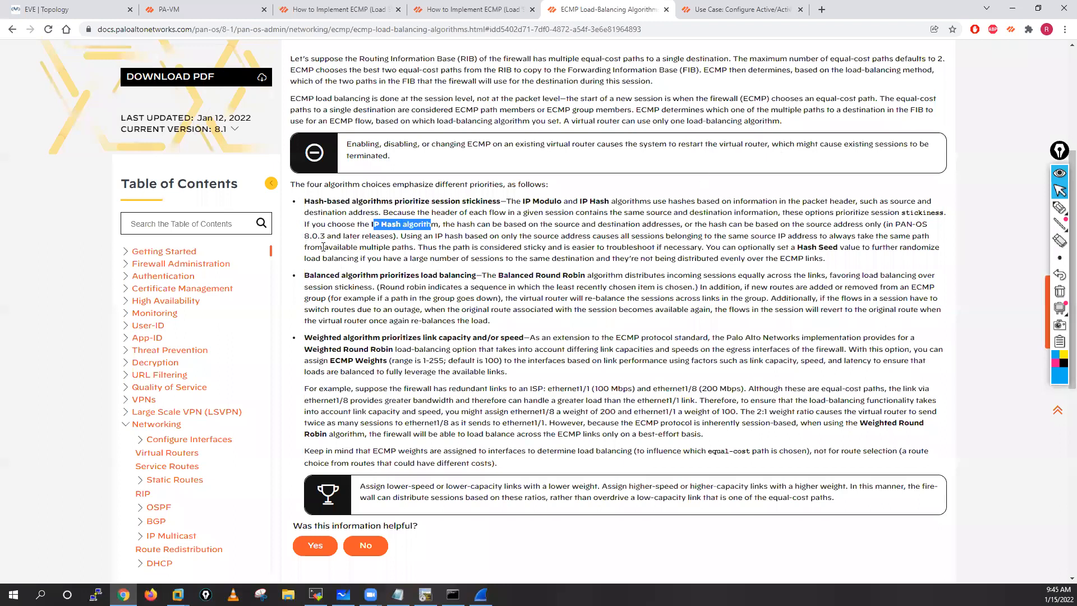
left_click_drag(371, 224, 373, 213)
left_click_drag(304, 224, 332, 224)
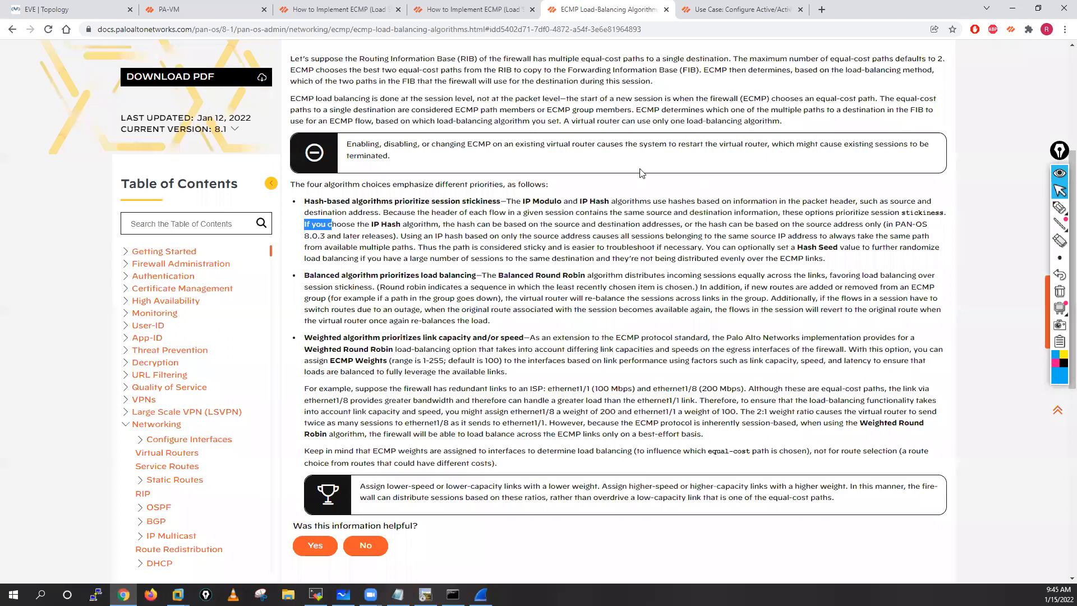
key("shift+Right")
key("shift+Right")
key("shift+Right")
key("shift+Right")
key("shift+Right")
key("shift+Right")
key("shift+Right")
key("shift+Right")
key("shift+Right")
key("shift+Right")
key("shift+Right")
key("shift+Right")
key("shift+Right")
key("shift+Right")
key("shift+Right")
key("shift+Right")
key("shift+Right")
key("shift+Right")
key("shift+Right")
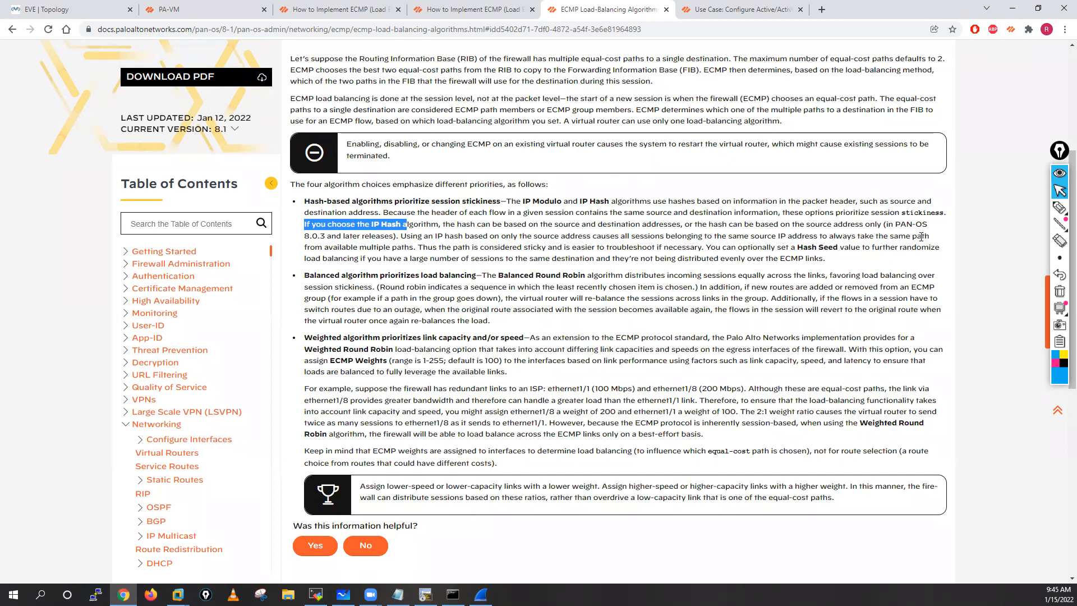
left_click_drag(378, 250, 424, 249)
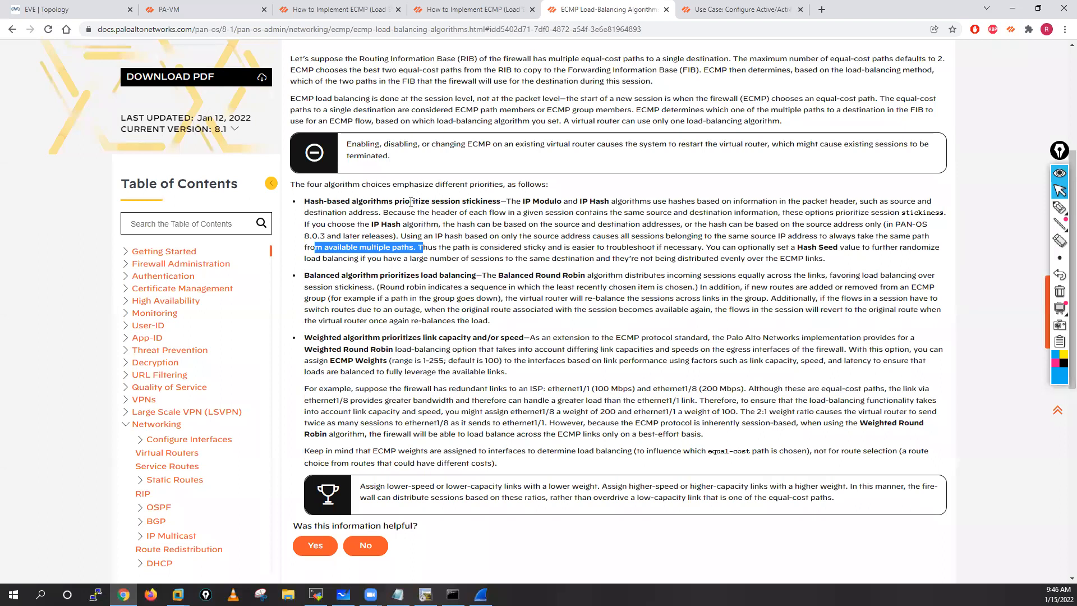
scroll(411, 202, "down", 3)
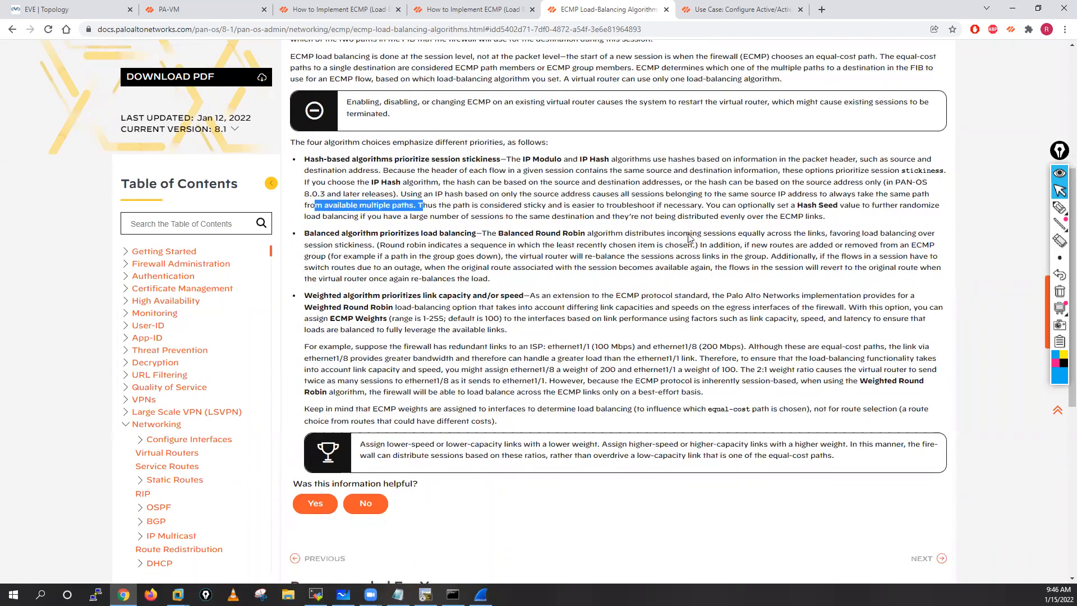
scroll(668, 15, "down", 2)
scroll(669, 16, "up", 4)
scroll(541, 15, "up", 3)
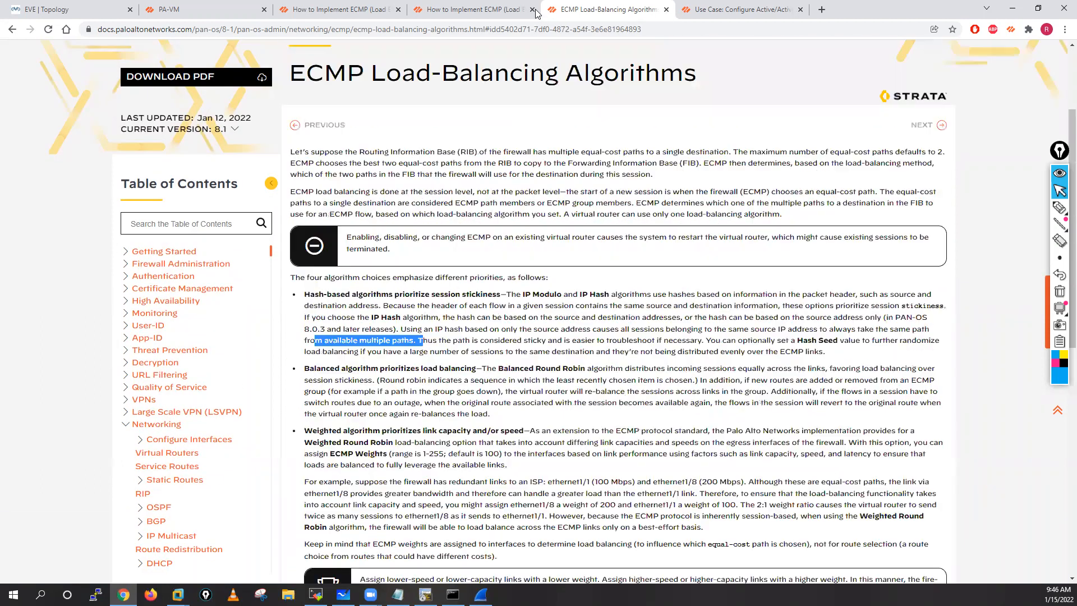
scroll(281, 14, "up", 1)
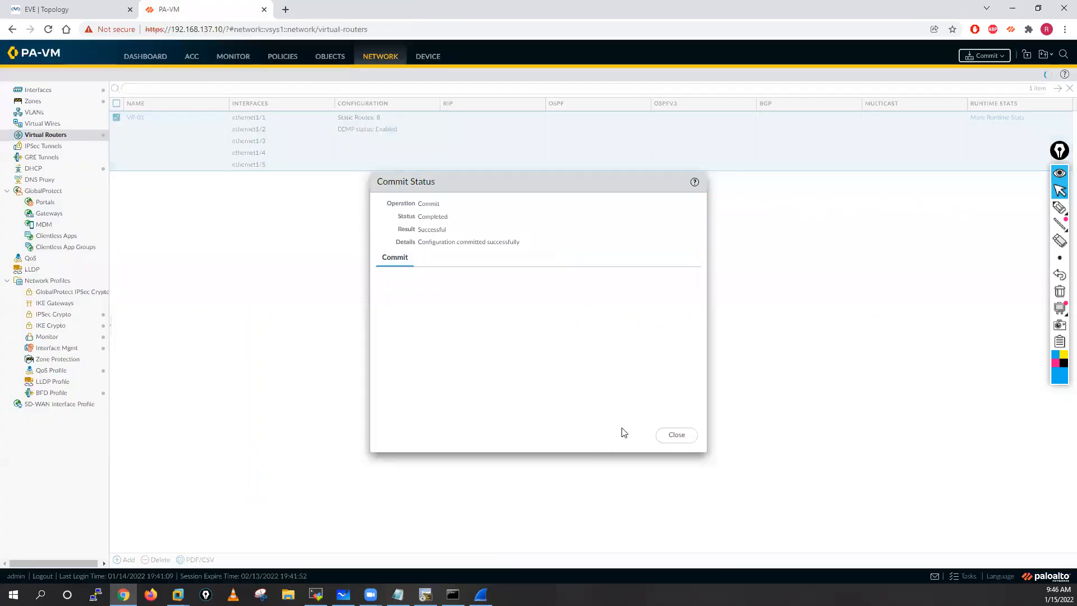
Step: Dismiss the commit status and separate new output on the Internet-Server console with blank prompt lines
left_click(680, 439)
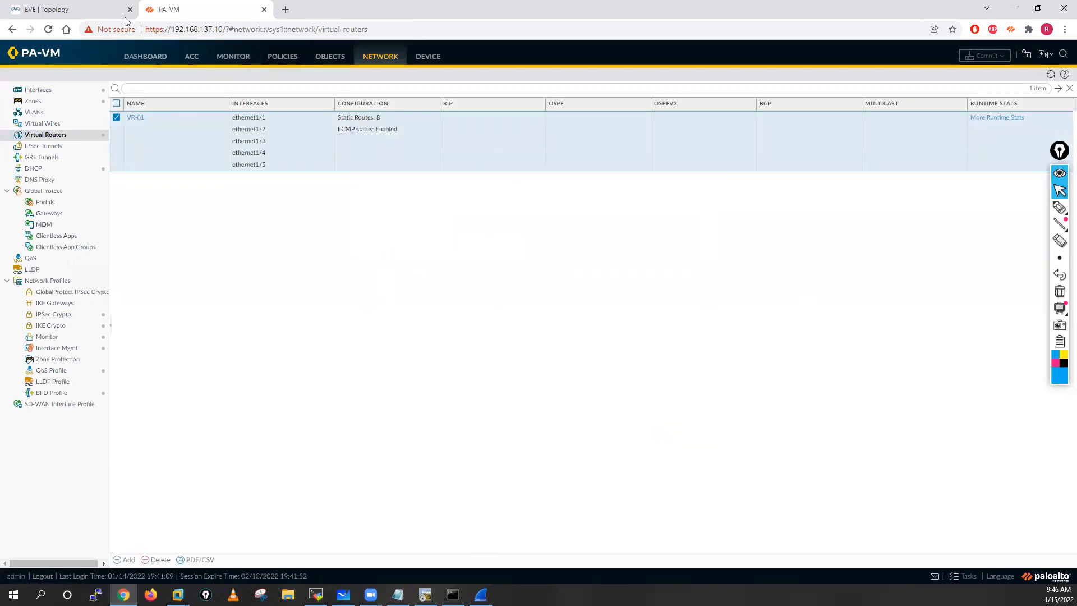
left_click(424, 589)
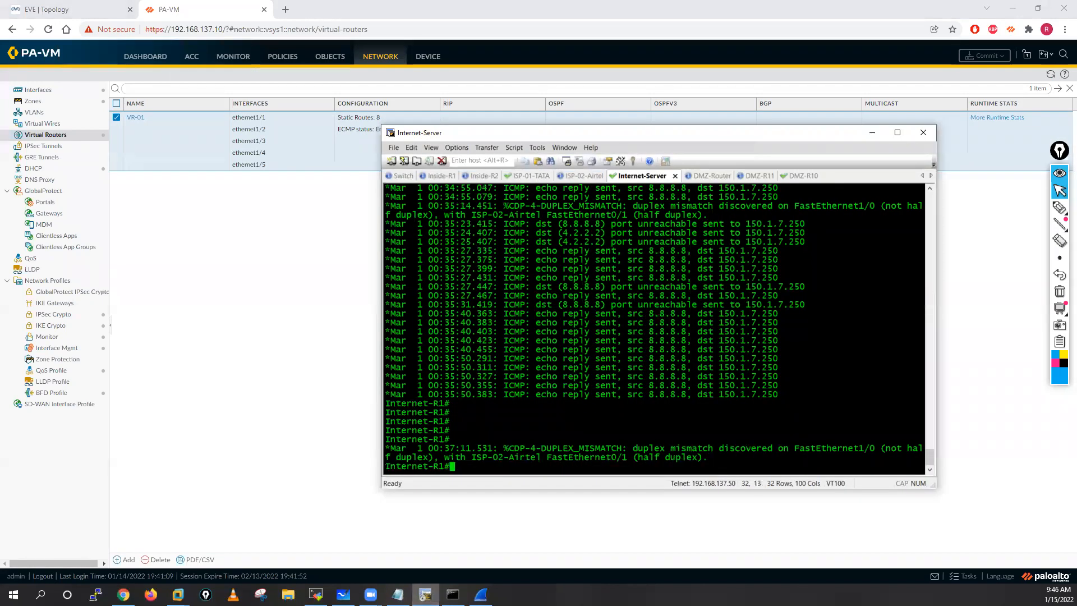
key("Return")
key("Return")
key("Return")
key("Return")
key("Return")
key("Return")
key("Return")
key("Return")
key("Return")
key("Return")
key("Return")
key("Return")
key("Return")
key("Return")
key("Return")
key("Return")
key("Return")
key("Return")
key("Return")
key("Return")
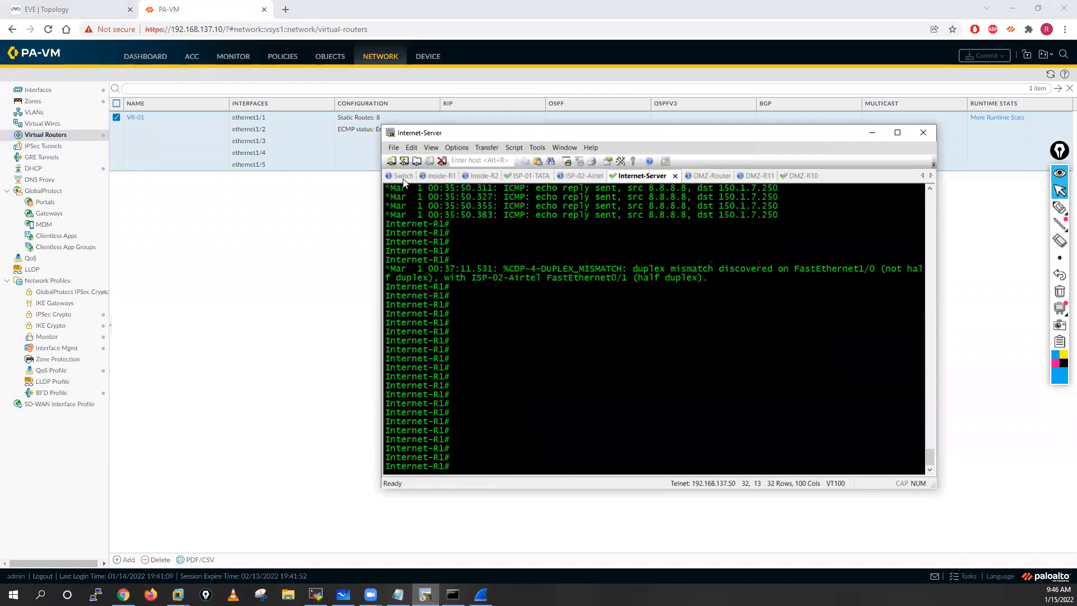
Step: With IP Hash active, ping 8.8.8.8 from the Switch with source 10.1.2.100 and check the replies on Internet-Server
left_click(402, 176)
key("Return")
key("Return")
key("Return")
key("Return")
key("Return")
key("Return")
key("Return")
key("Return")
key("Return")
key("Return")
key("Return")
key("Up")
key("Return")
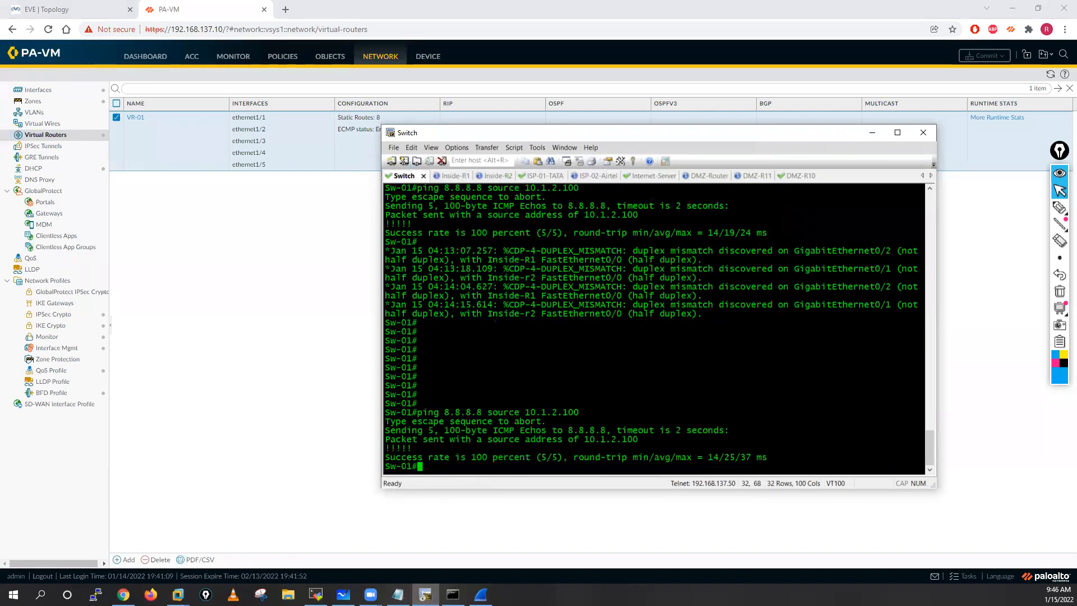
left_click(646, 176)
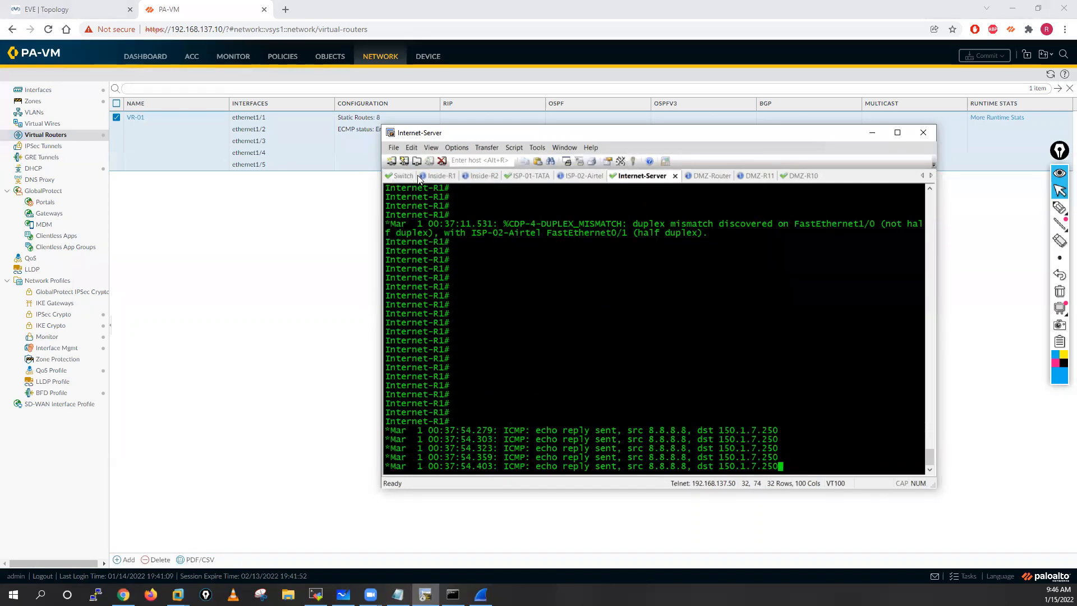
Step: Ping 8.8.8.8 from the Switch with source 10.1.3.100 and check which destination Internet-Server replies to
left_click(411, 176)
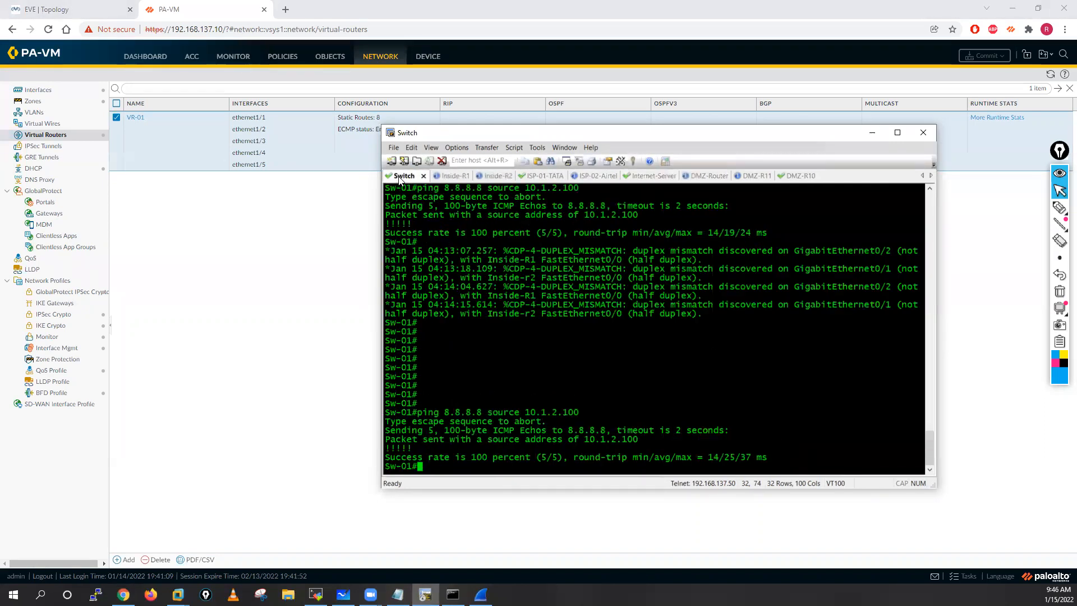
key("Up")
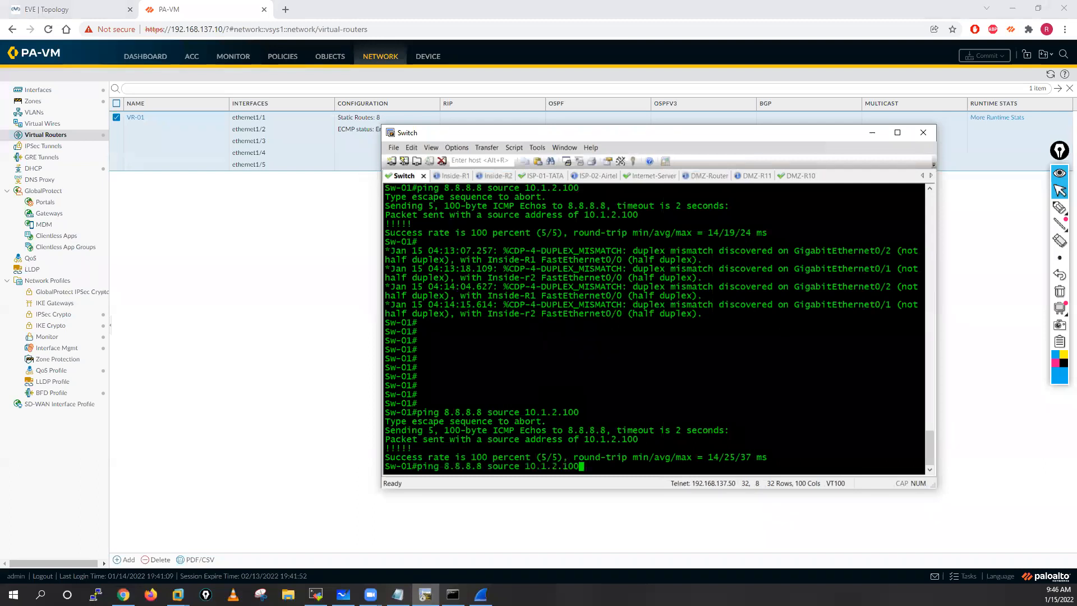
key("Up")
key("Return")
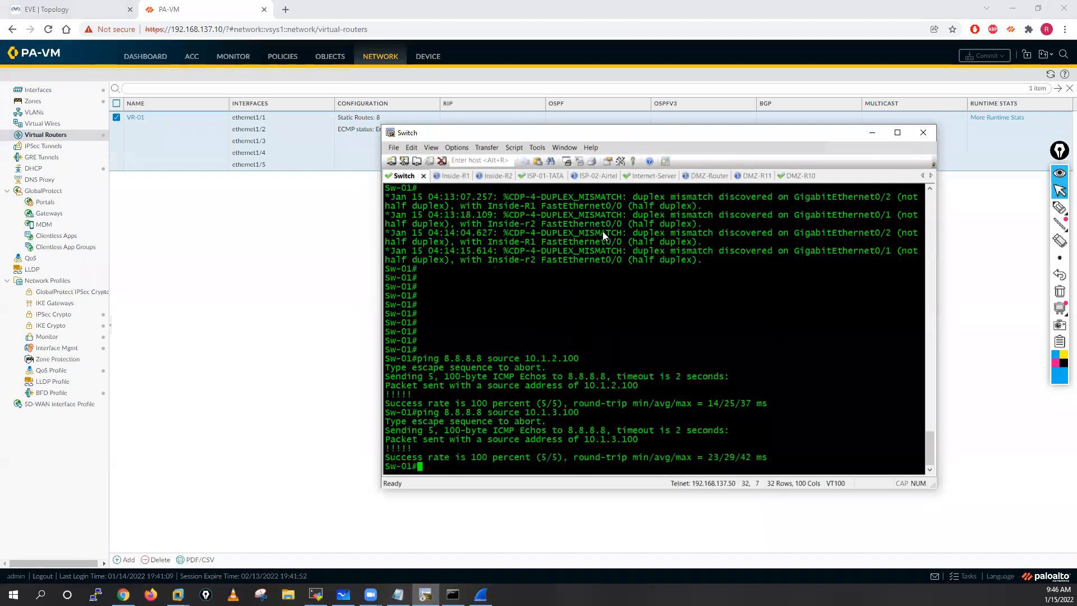
left_click(643, 176)
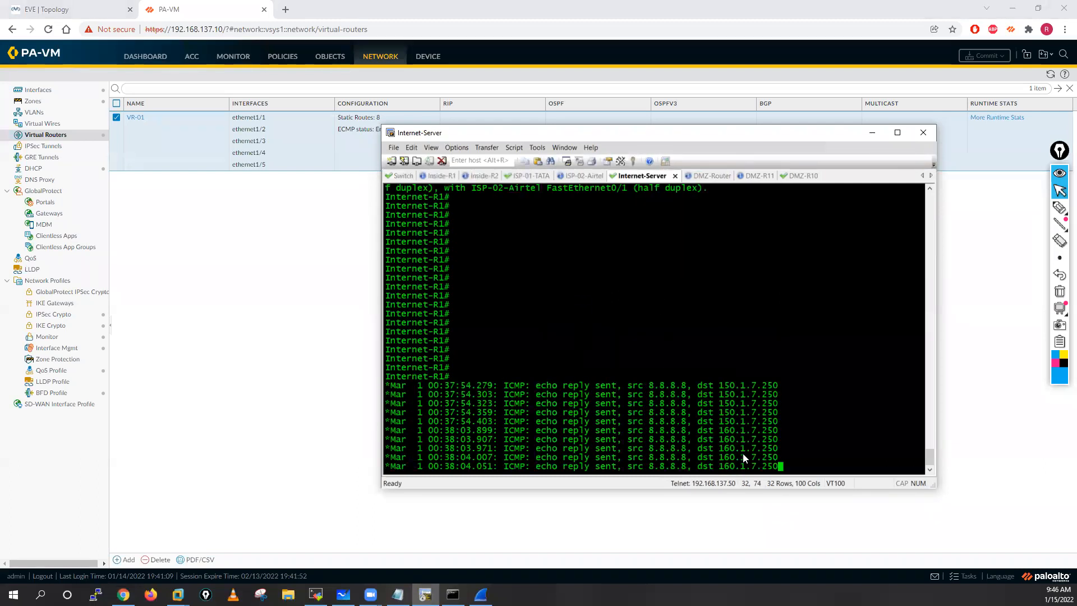
Step: Ping 8.8.8.8 from the Switch with source 10.1.4.100 and check which destination Internet-Server replies to
left_click(408, 178)
key("Up")
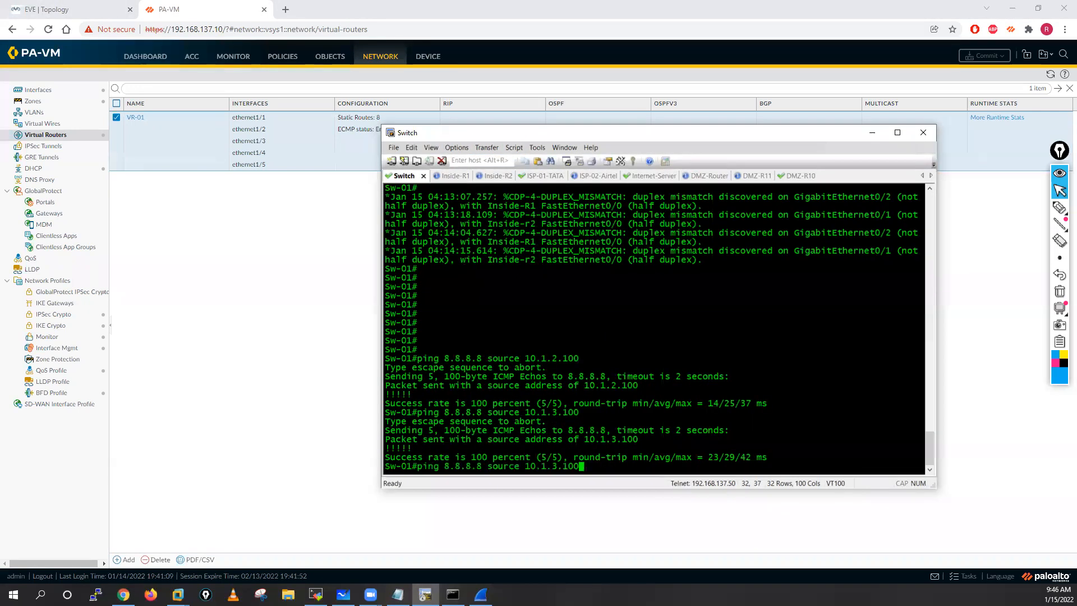
key("Left")
key("Left")
key("Left")
key("Left")
key("BackSpace")
type("4")
key("Return")
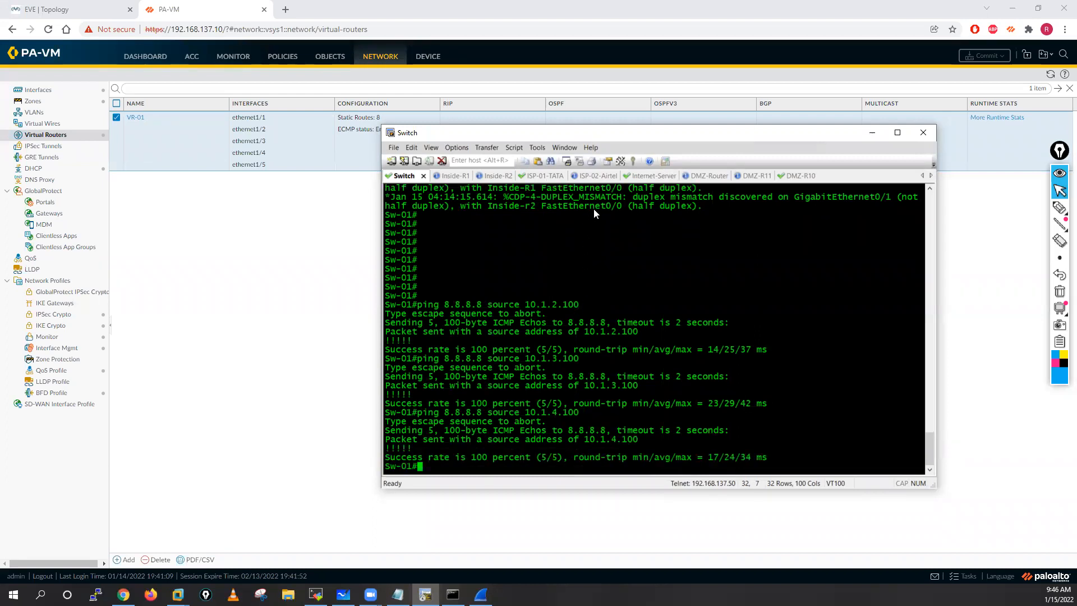
left_click(642, 176)
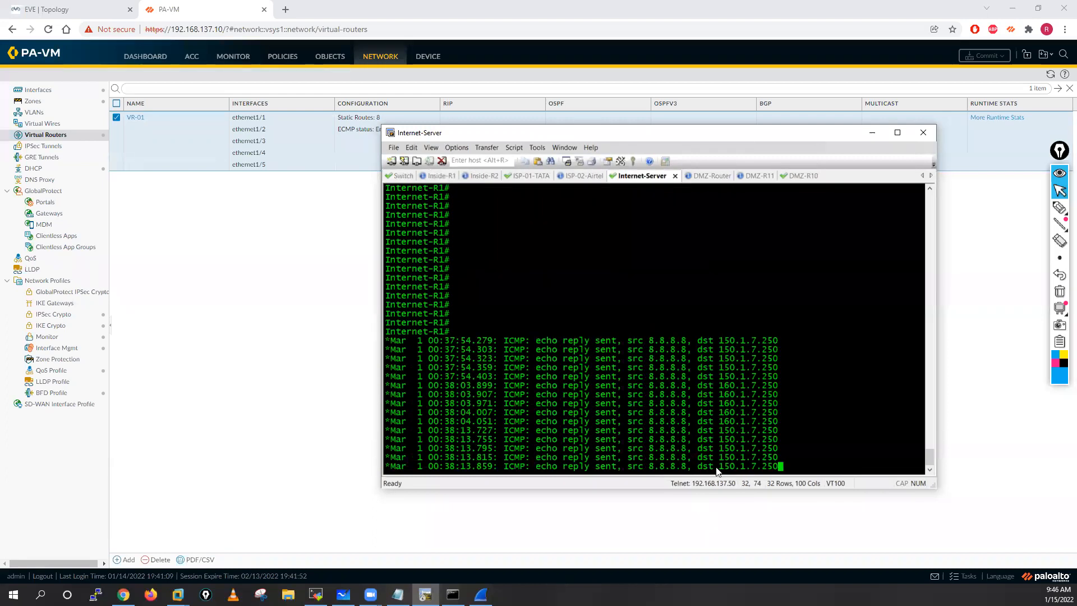
Step: Ping 8.8.8.8 from the Switch with source 10.1.1.100 and check which destination Internet-Server replies to
left_click(391, 175)
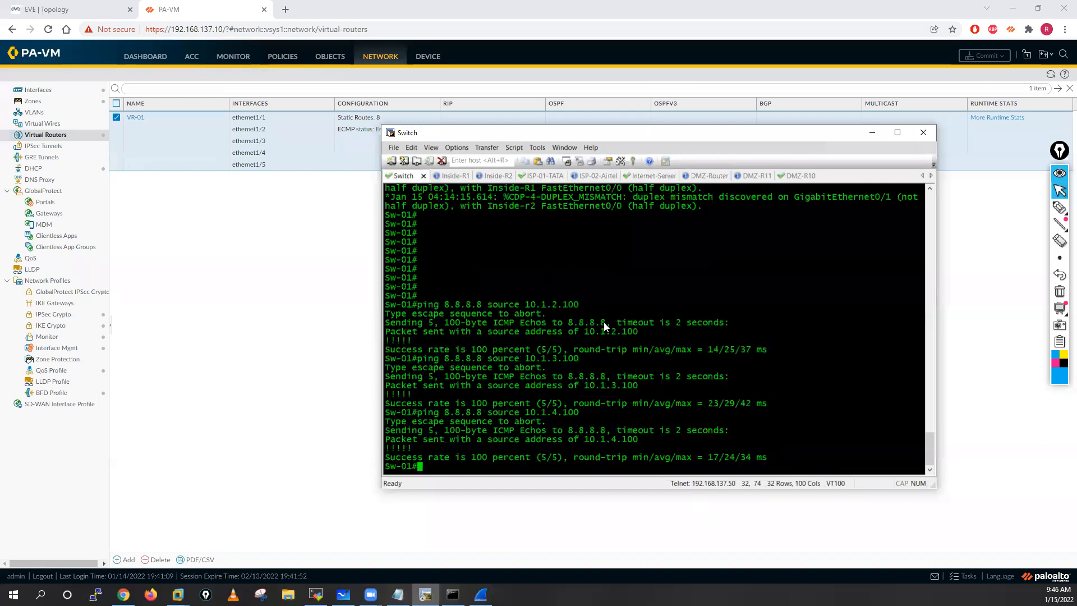
key("Up")
key("Up")
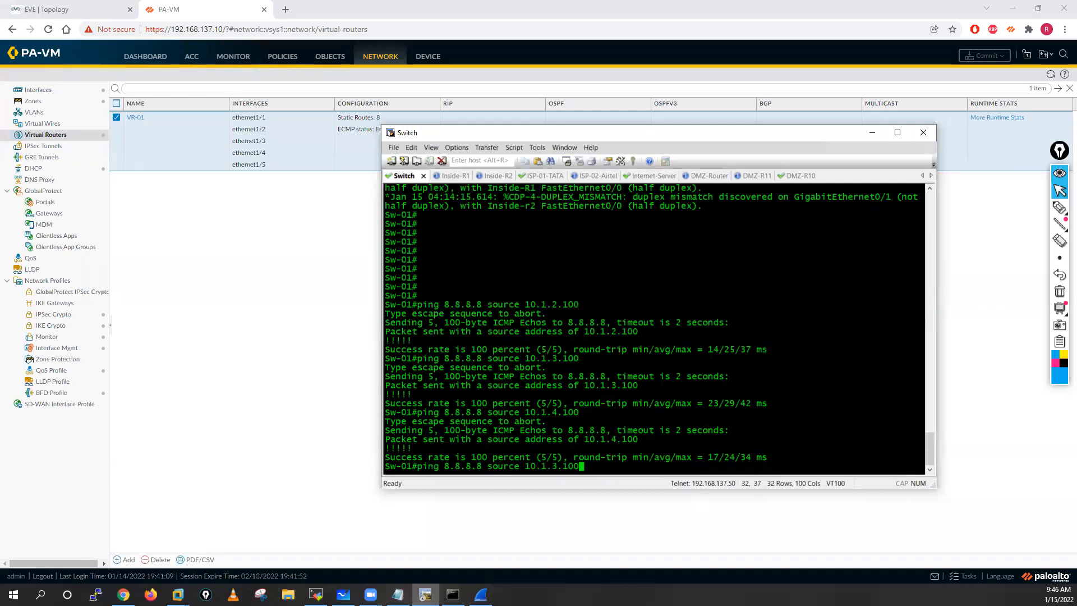
key("Down")
key("Up")
key("Down")
key("Left")
key("Left")
key("Left")
key("Left")
key("BackSpace")
type("1")
key("Return")
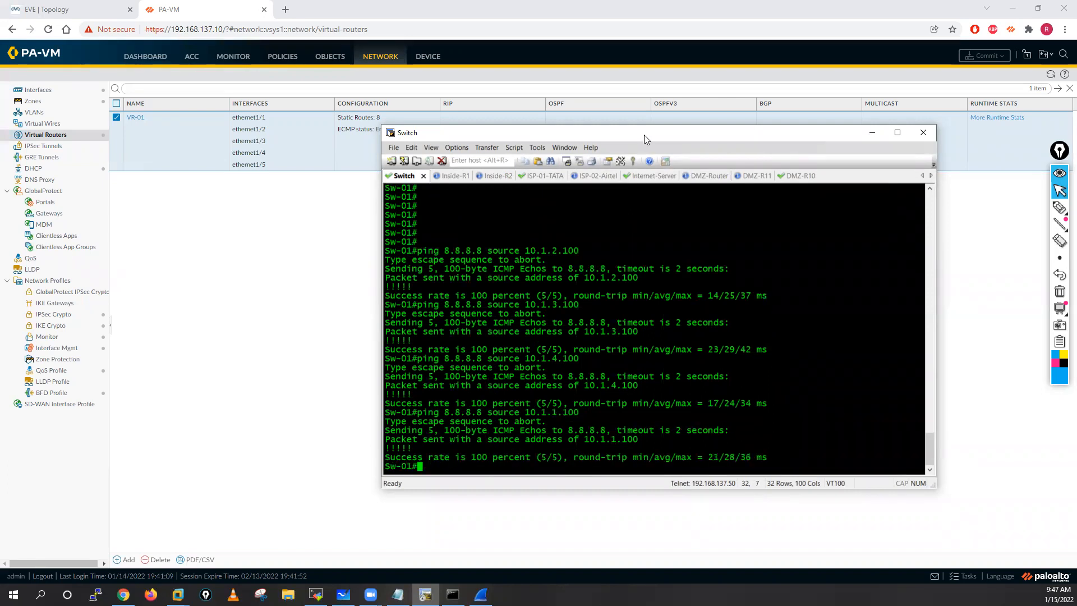
left_click(656, 176)
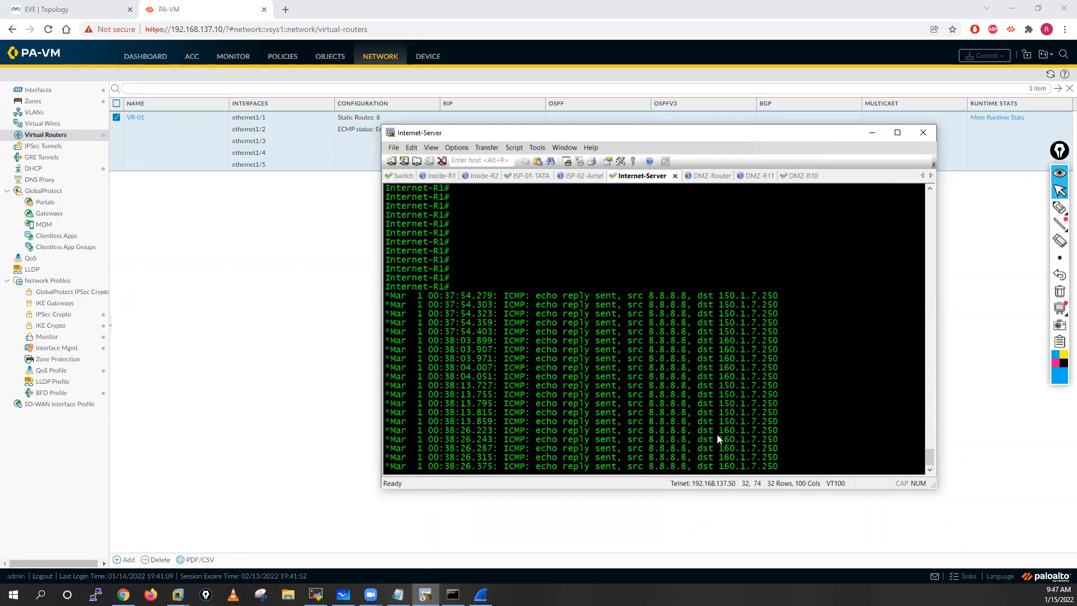
Step: Compare the source addresses of the Switch's pings with the reply destinations logged on Internet-Server
left_click(405, 176)
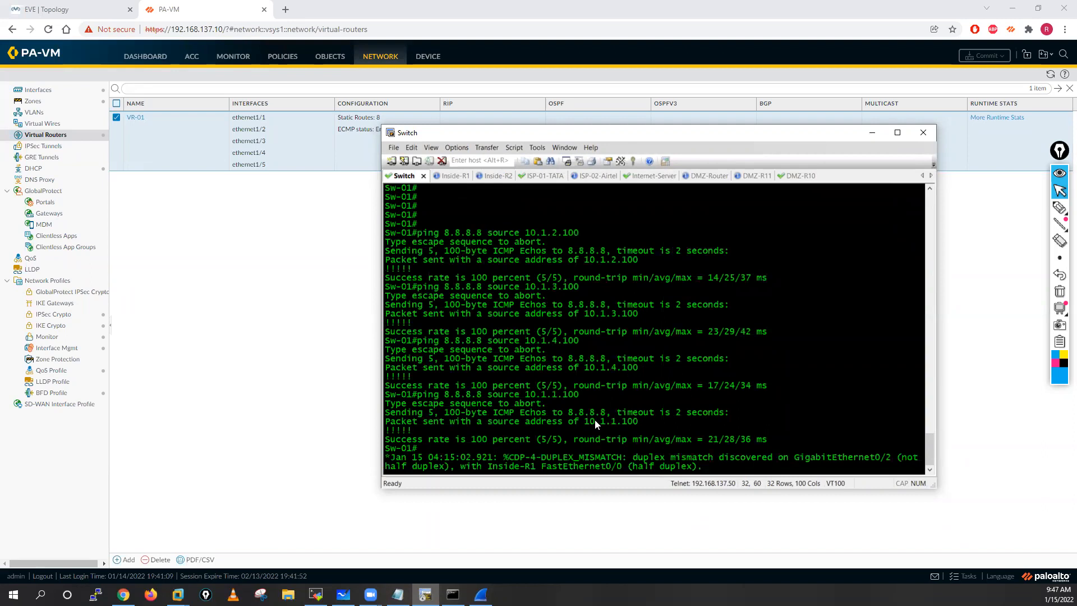
left_click_drag(612, 421, 620, 421)
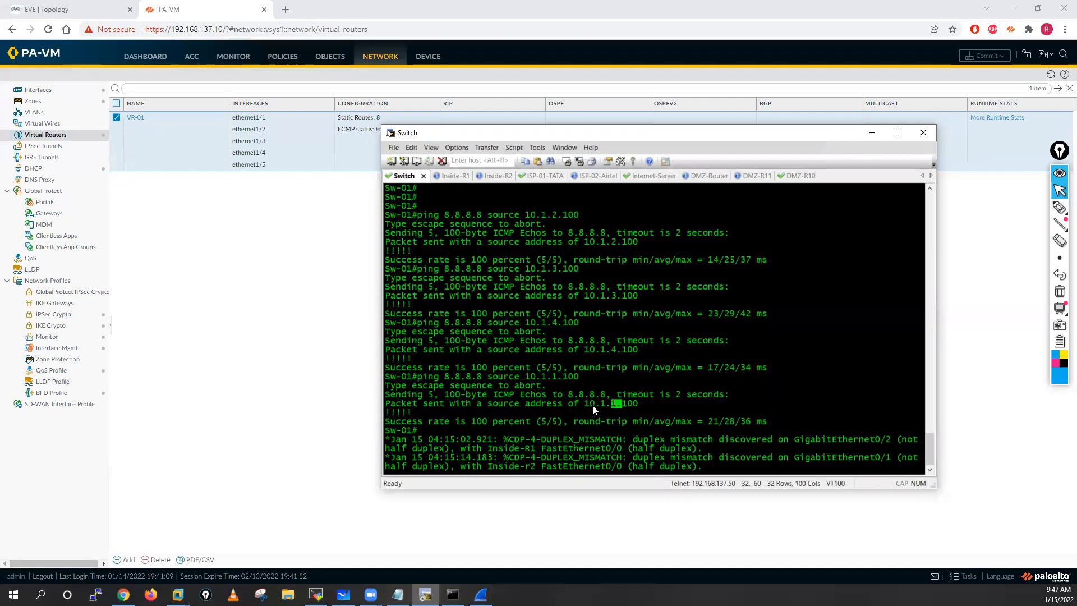
left_click_drag(589, 405, 640, 404)
left_click_drag(585, 294, 636, 294)
left_click(710, 176)
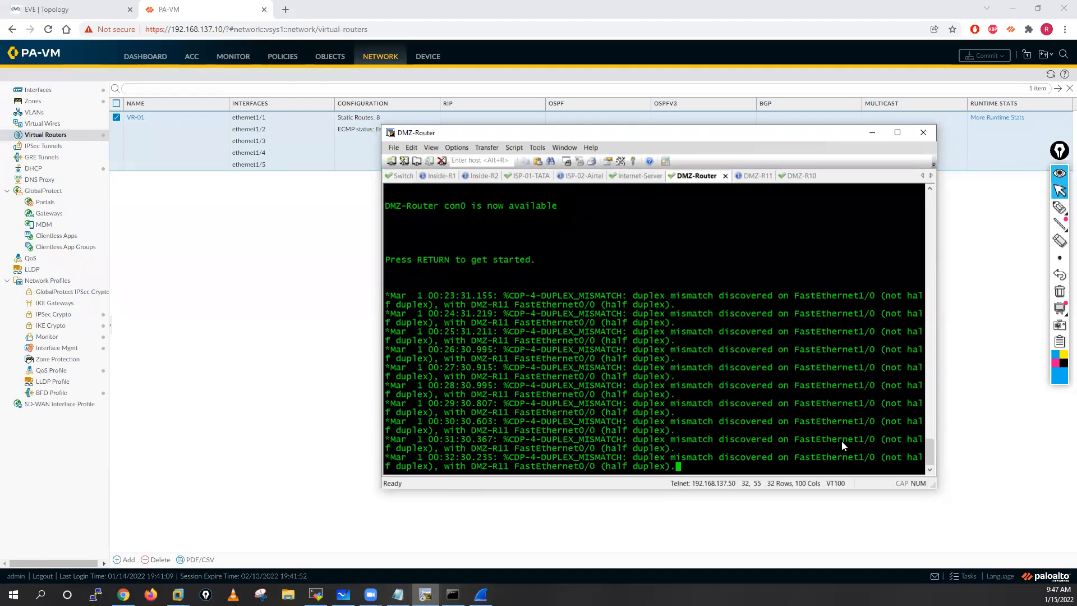
left_click(633, 176)
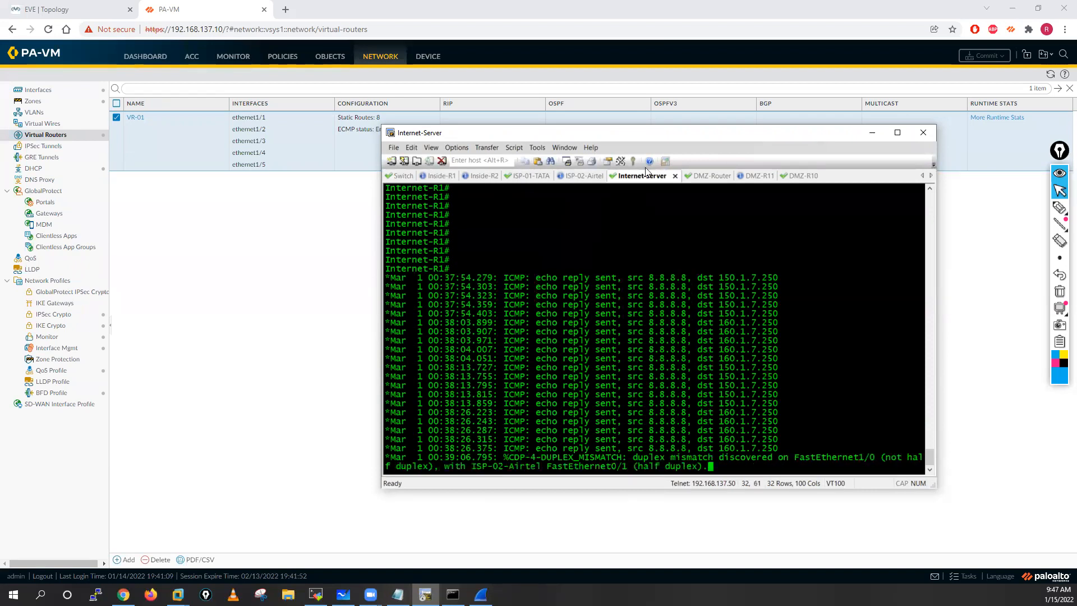
left_click(403, 175)
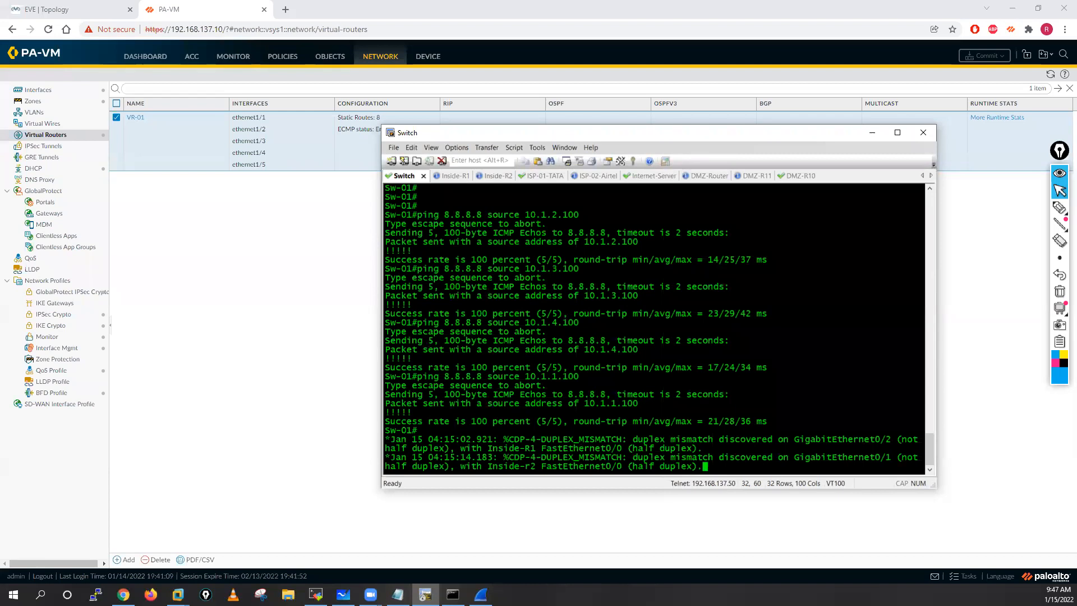
Step: In Wireshark, examine the captured DHCP Discover, Offer, Request and ACK packets, including the offer's source address
left_click(481, 594)
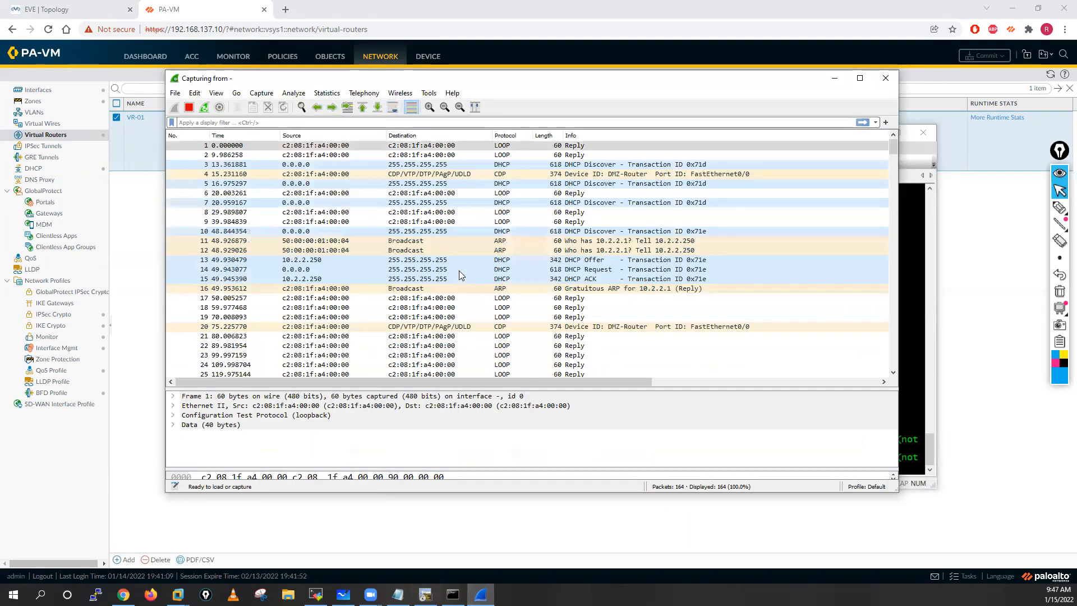
left_click(594, 165)
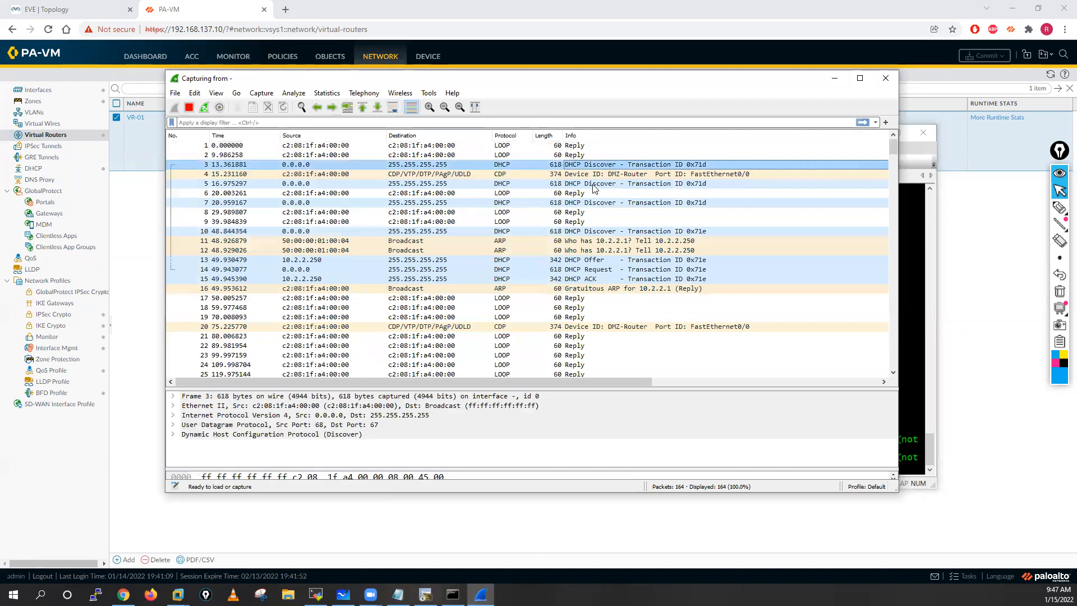
left_click(583, 231)
left_click(576, 260)
left_click(576, 271)
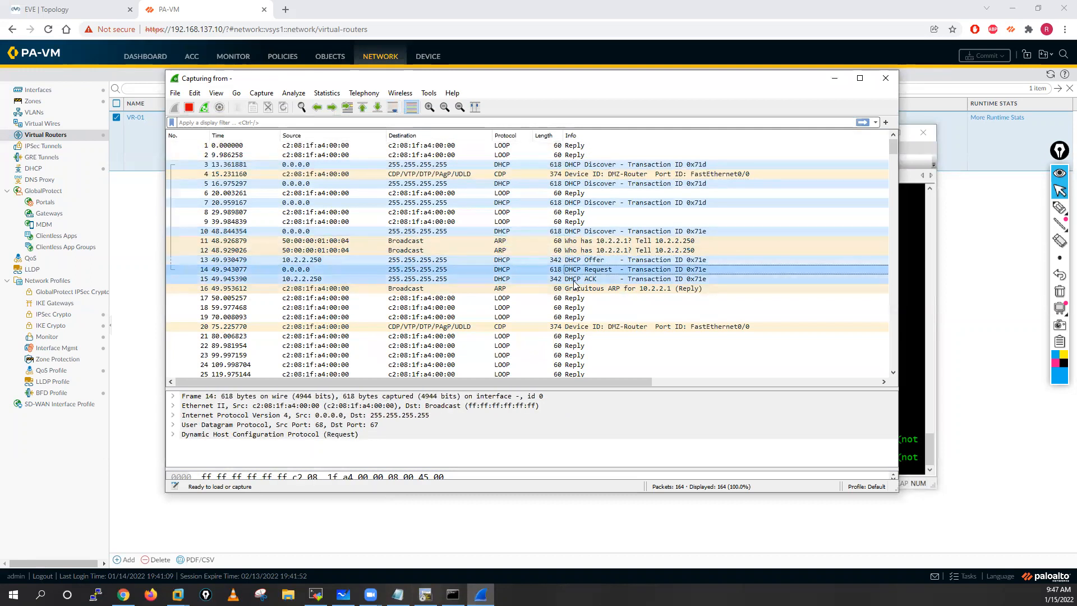
left_click(574, 279)
left_click(312, 260)
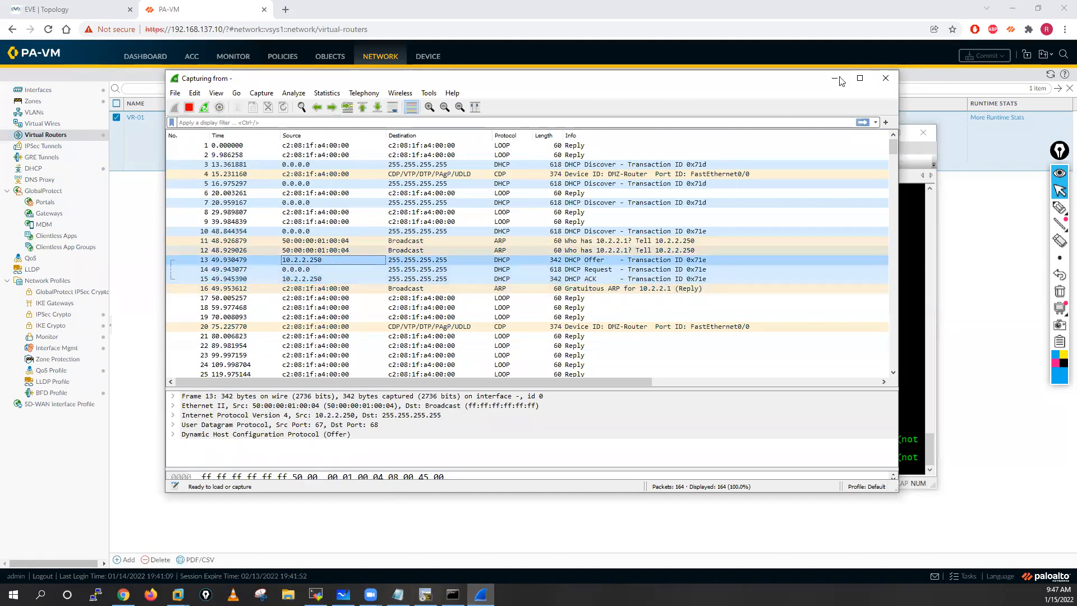
Step: Stop the running packet capture and quit Wireshark without saving the packets
left_click(885, 78)
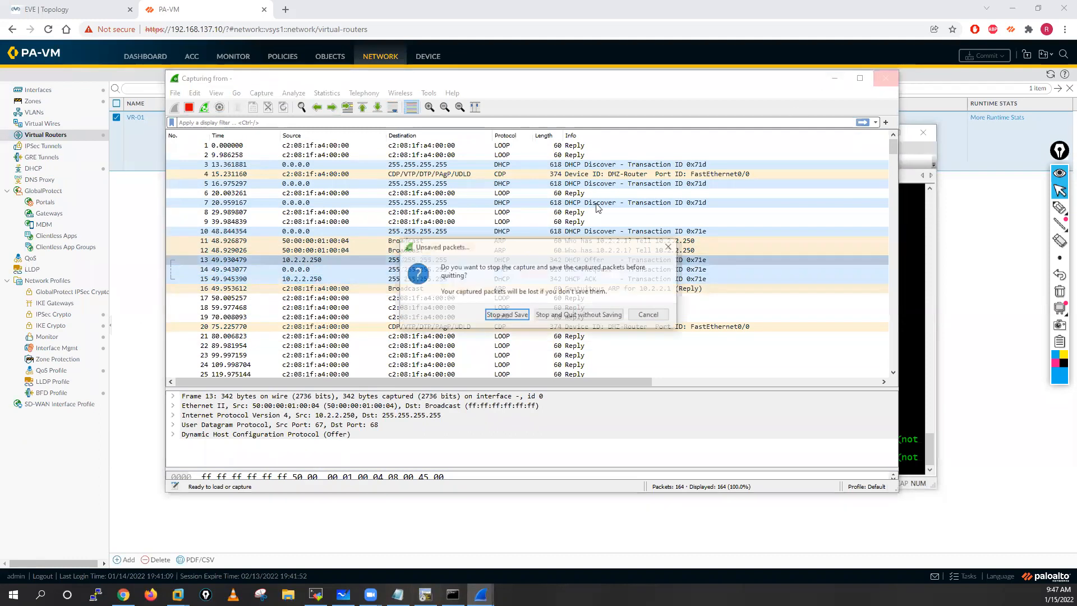
left_click(508, 315)
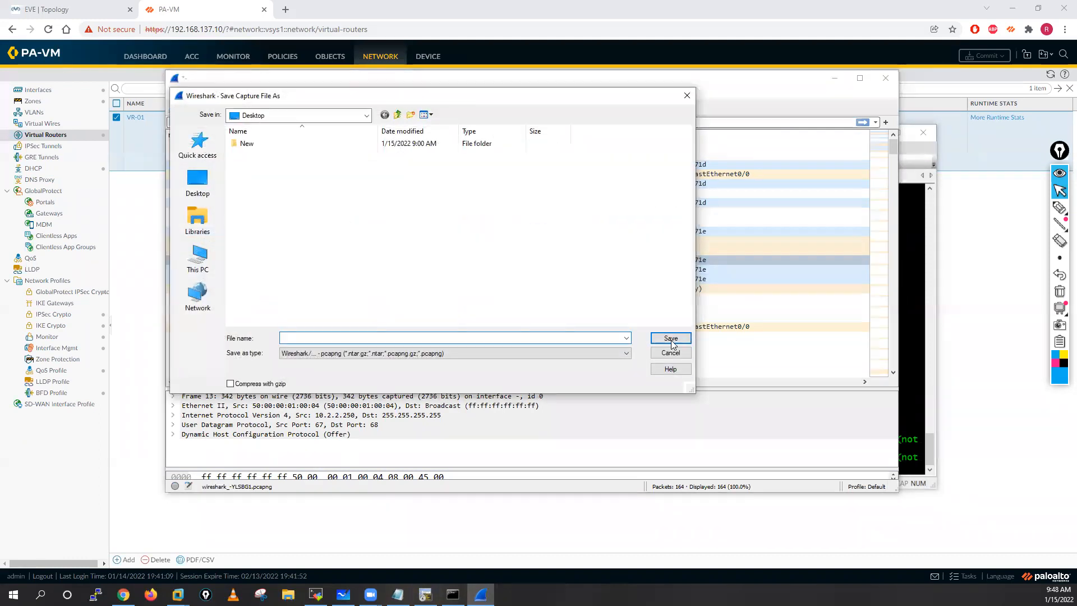
left_click(680, 356)
left_click(885, 78)
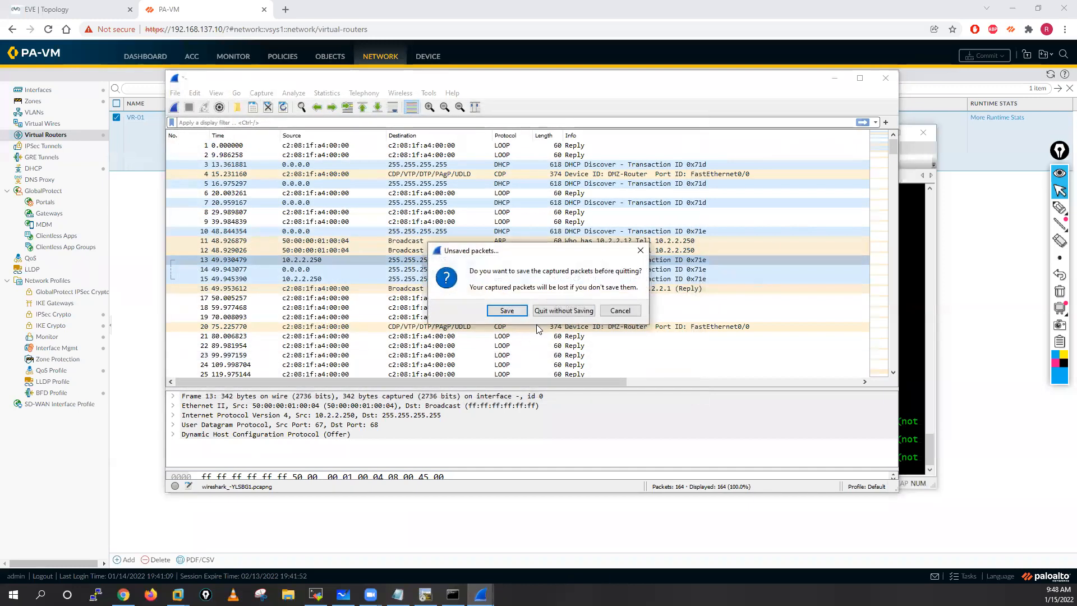
left_click(564, 310)
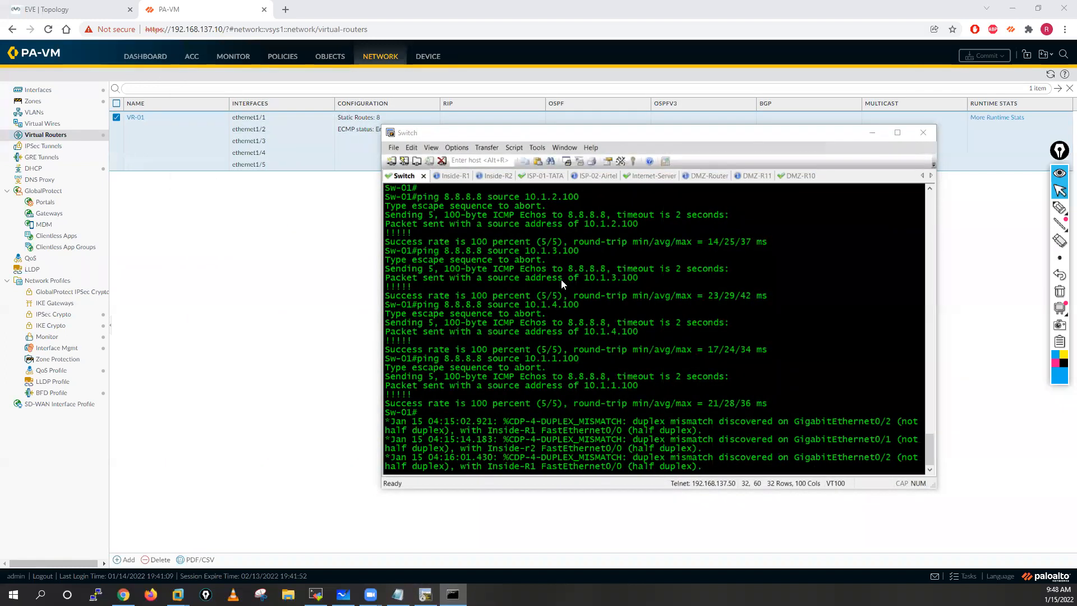
Step: Push the old ping output off the Switch console with blank prompt lines and return to PA-VM's virtual routers
left_click(561, 280)
key("Return")
key("Return")
key("Return")
key("Return")
key("Return")
key("Return")
key("Return")
key("Return")
key("Return")
key("Return")
key("Return")
key("Return")
key("Return")
key("Return")
key("Return")
key("Return")
key("Return")
key("Return")
key("Return")
key("Return")
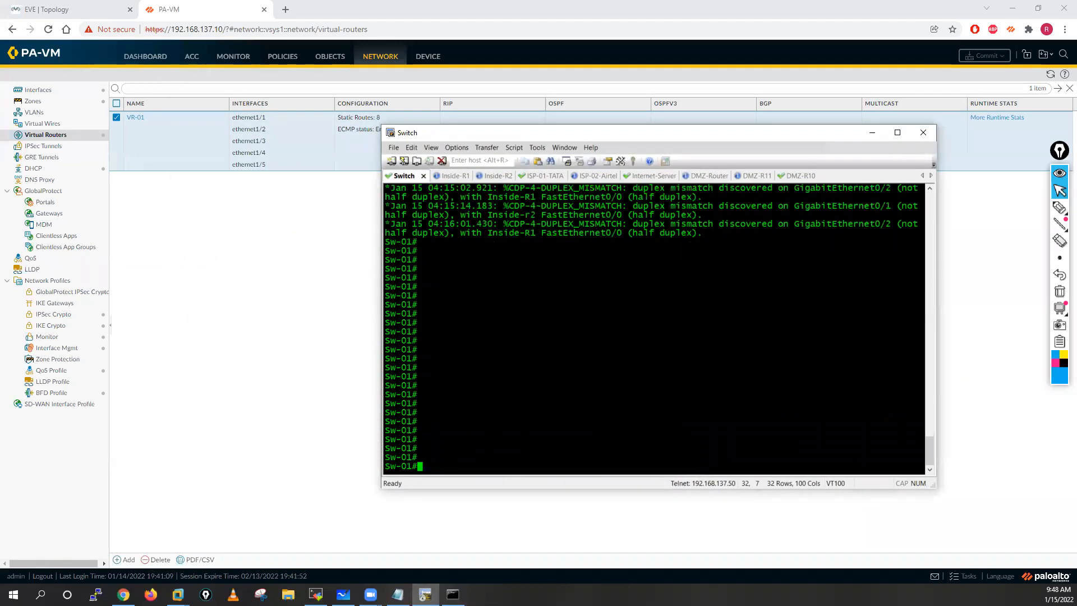
left_click(220, 280)
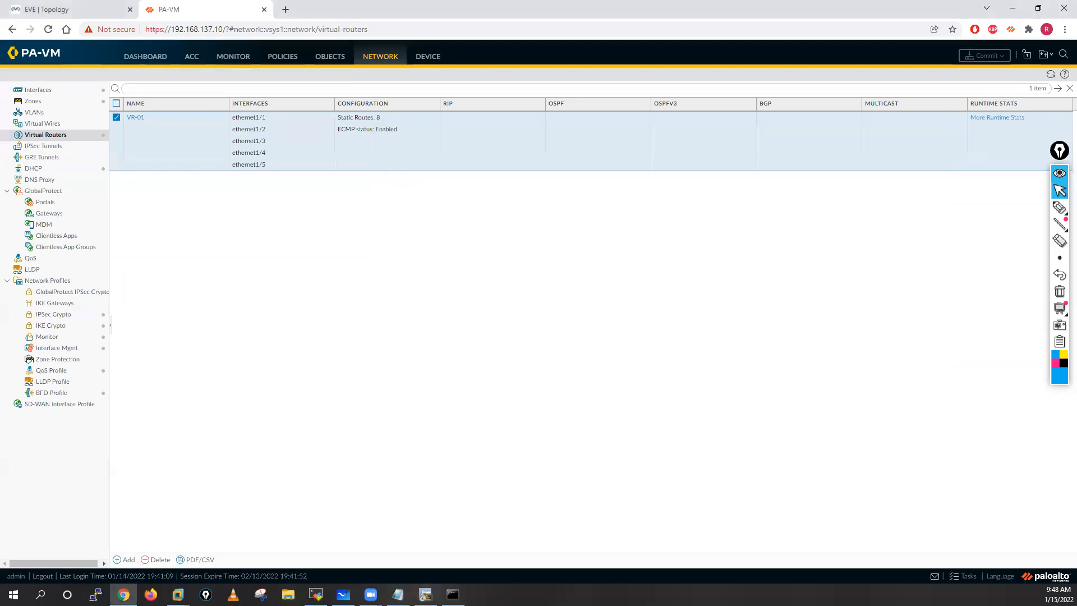
key("alt+Tab")
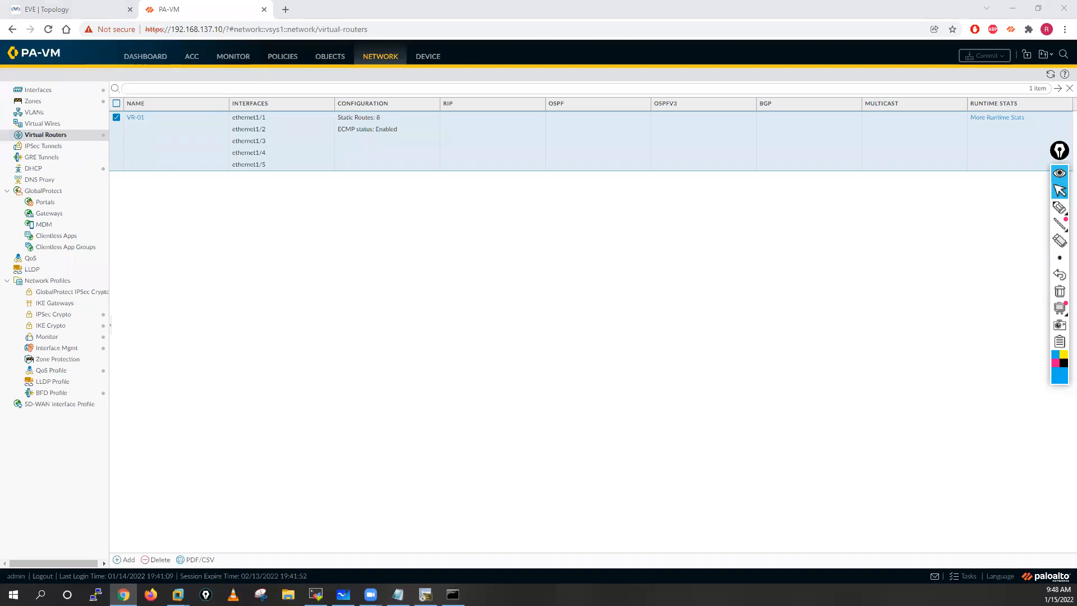